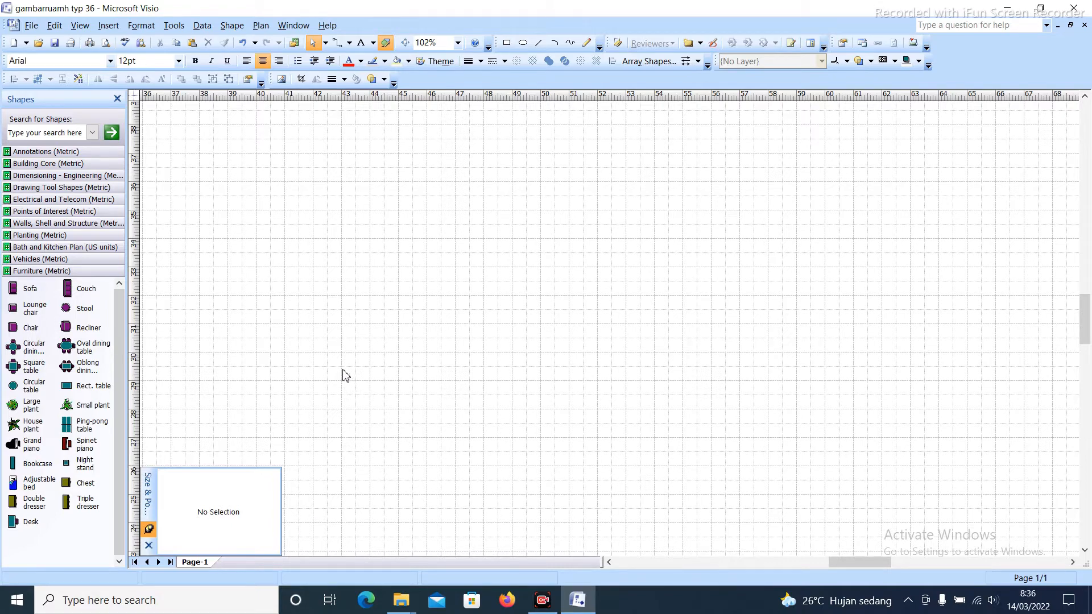
Examine the full house foundation plan with its dimensions and the section marker crossing its outer wall
left_click_drag(327, 346, 597, 368)
right_click(583, 370, "ctrl+shift")
right_click(583, 371, "ctrl+shift")
right_click(583, 370, "ctrl+shift")
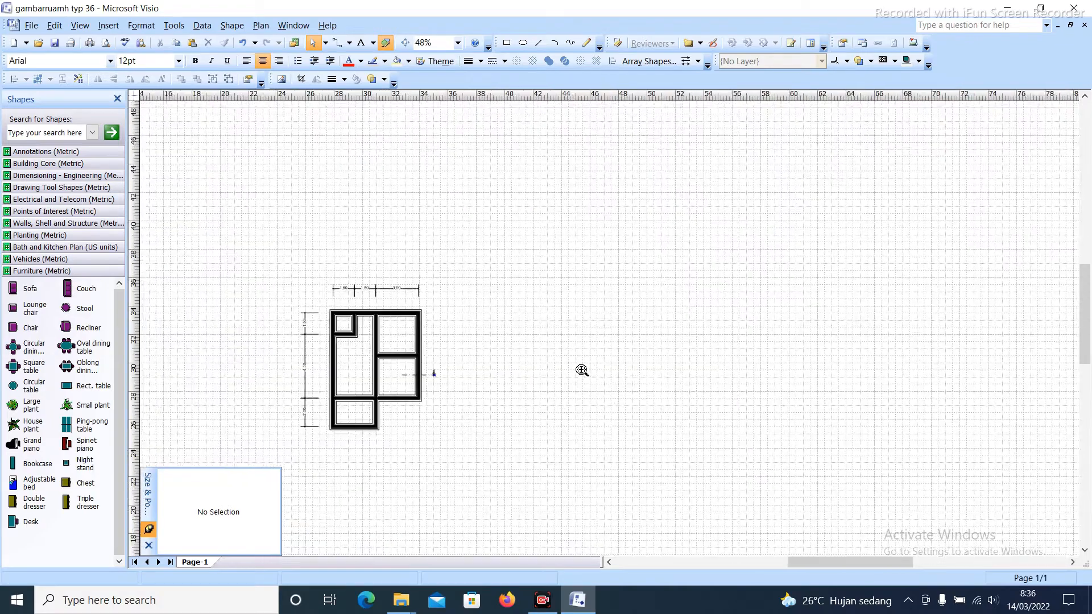
left_click(358, 355, "ctrl+shift")
left_click(358, 355, "ctrl+shift")
right_click(523, 338, "ctrl+shift")
left_click(521, 345, "ctrl+shift")
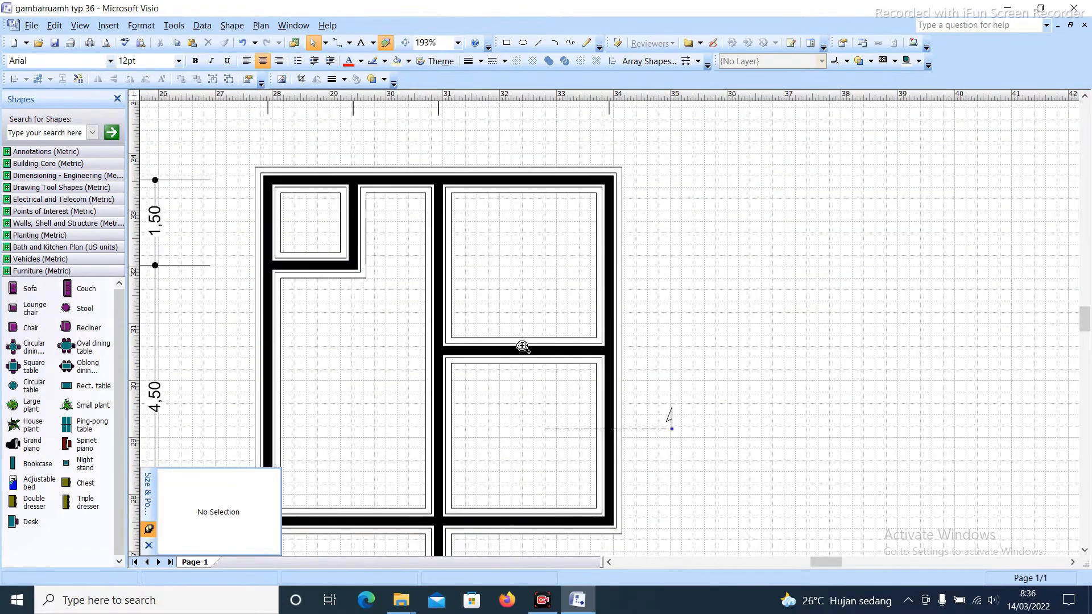
right_click(521, 348, "ctrl+shift")
left_click(523, 350, "ctrl+shift")
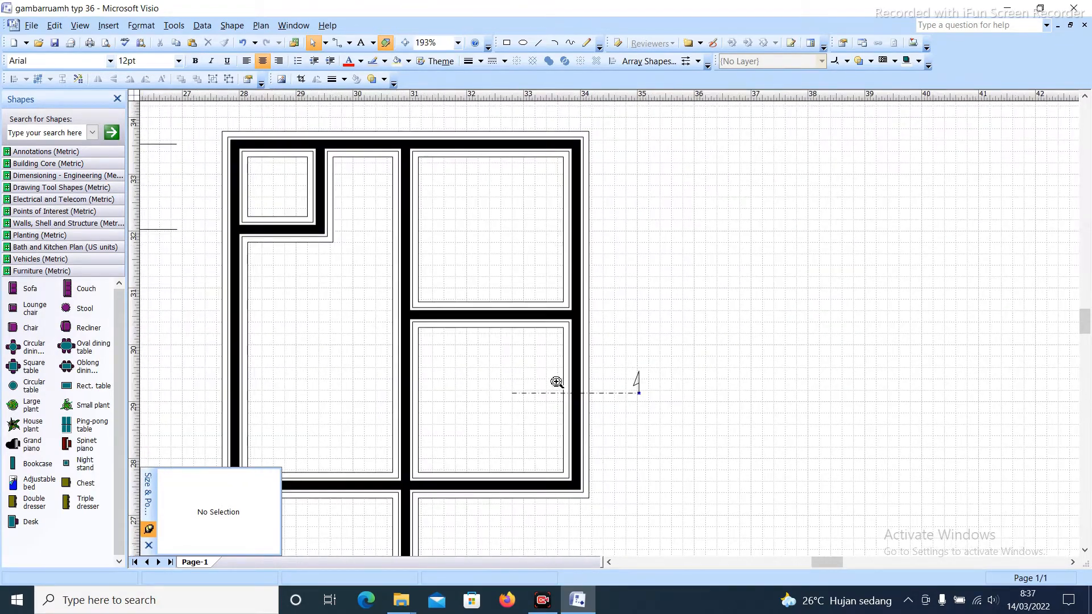
right_click(548, 381, "ctrl+shift")
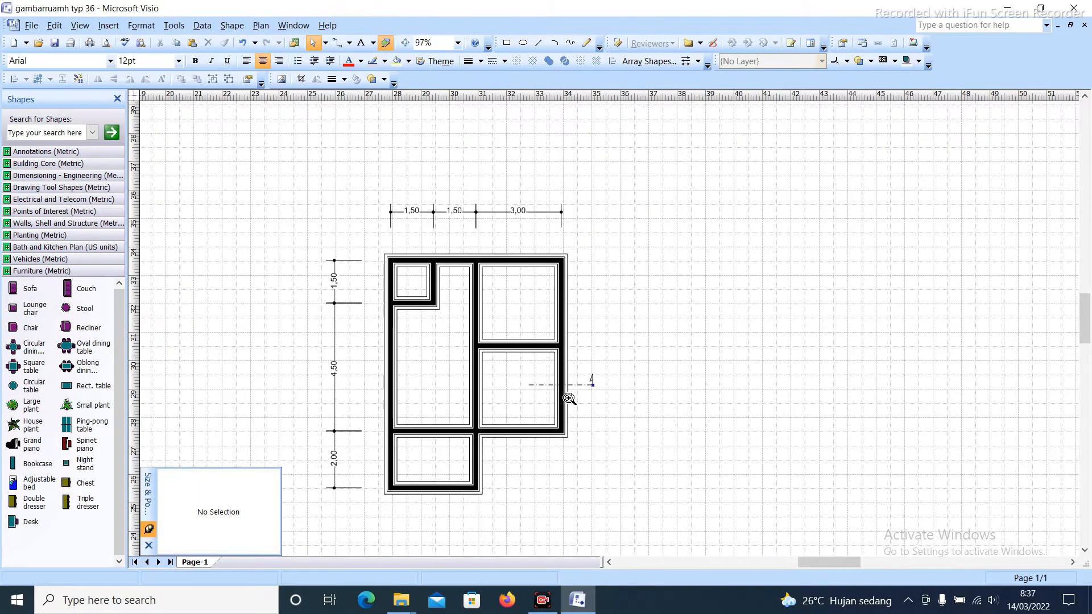
left_click(605, 410, "ctrl+shift")
right_click(605, 411, "ctrl+shift")
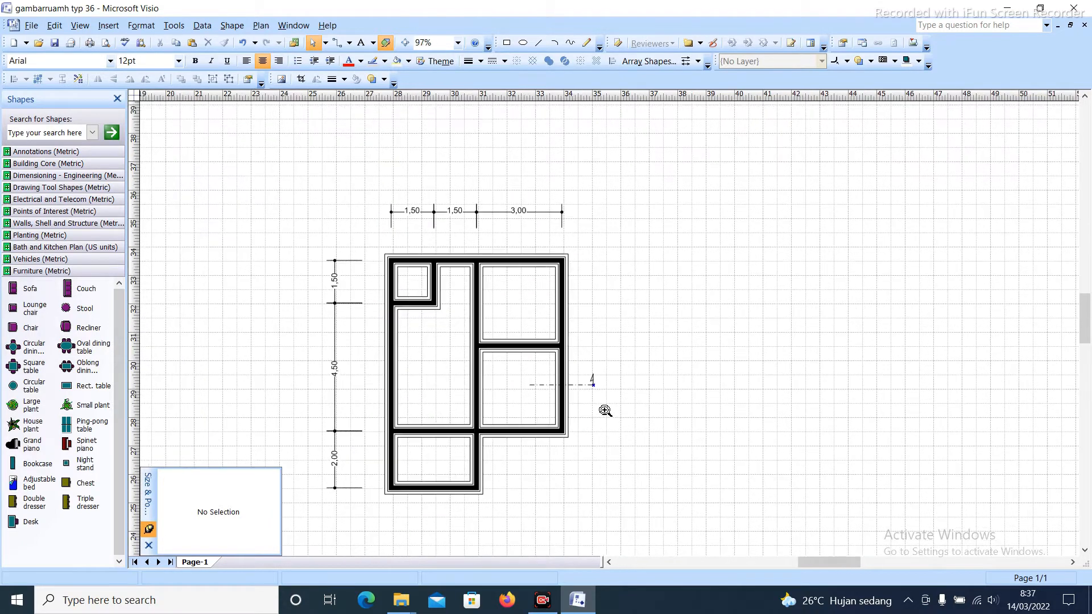
Examine the dash-dot section line and its arrow where it crosses the outer wall of the lower room
left_click(561, 381, "ctrl+shift")
left_click(554, 388, "ctrl+shift")
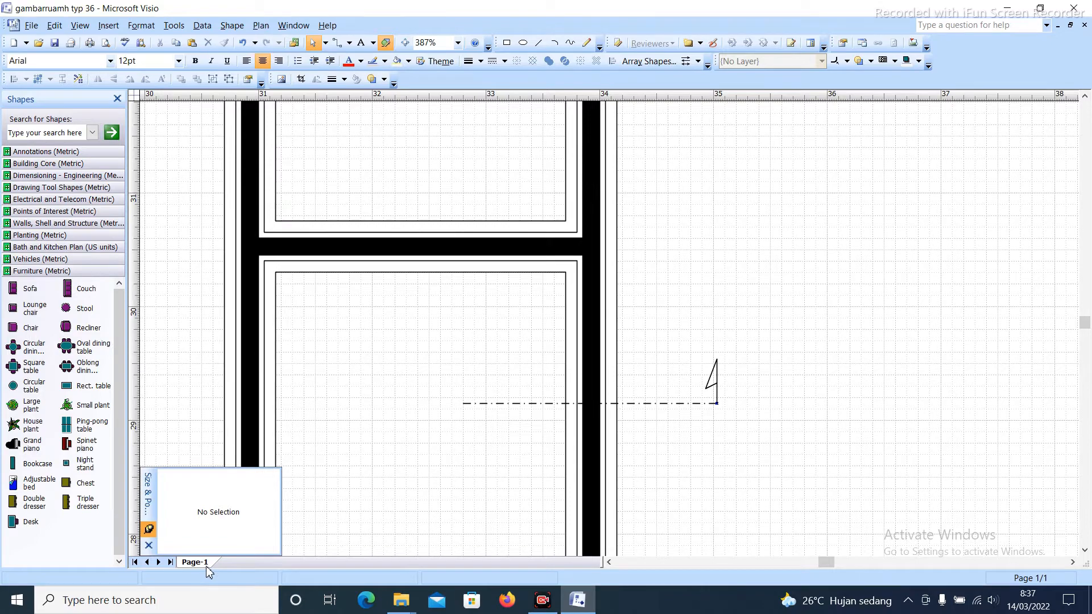
right_click(487, 406, "ctrl+shift")
left_click(488, 424, "ctrl+shift")
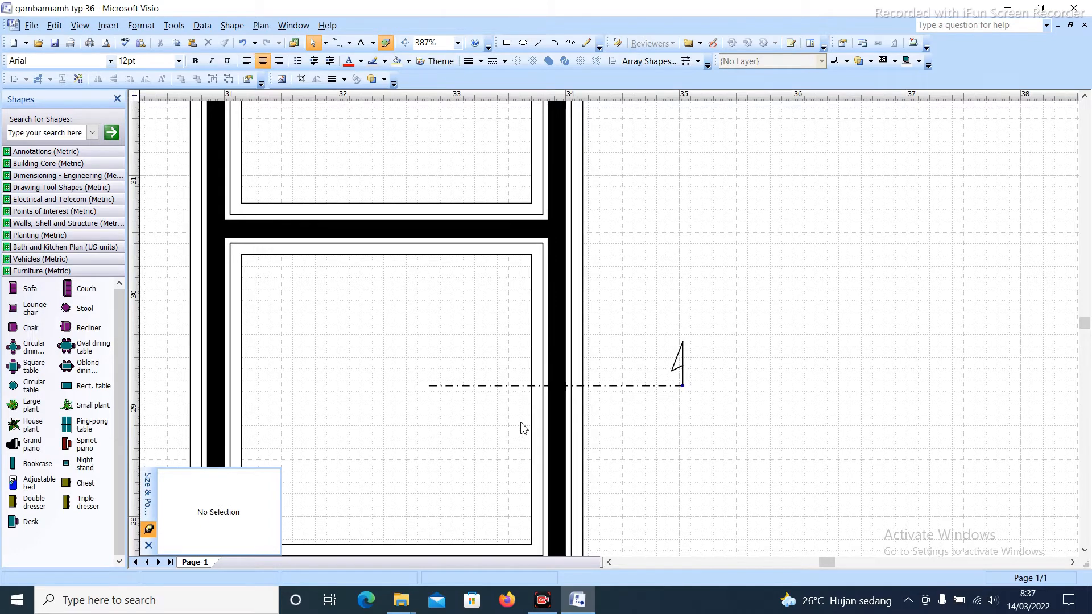
right_click(633, 402, "ctrl+shift")
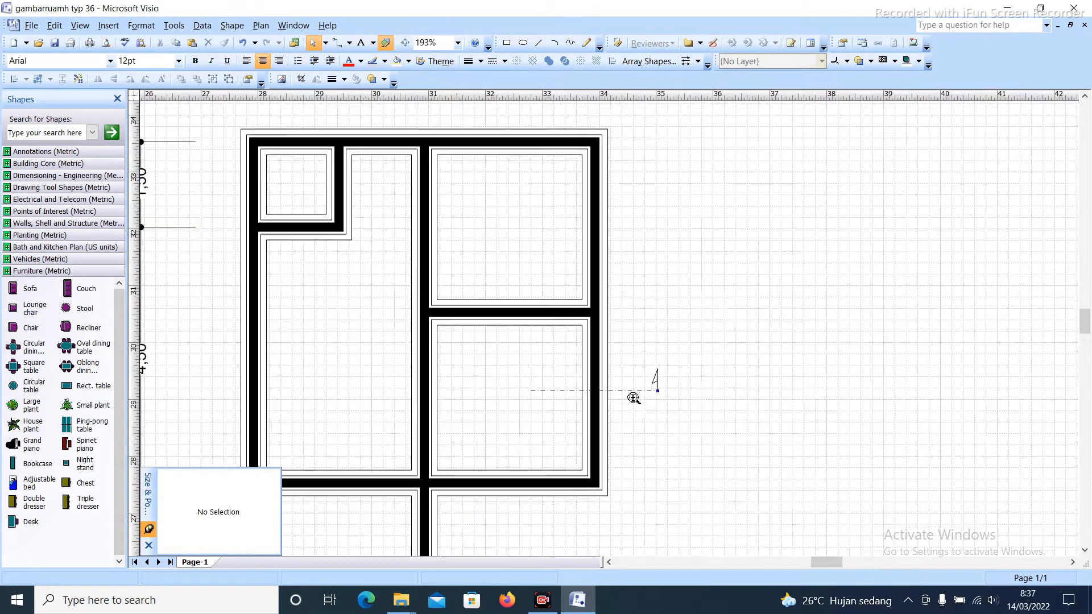
left_click(620, 405, "ctrl+shift")
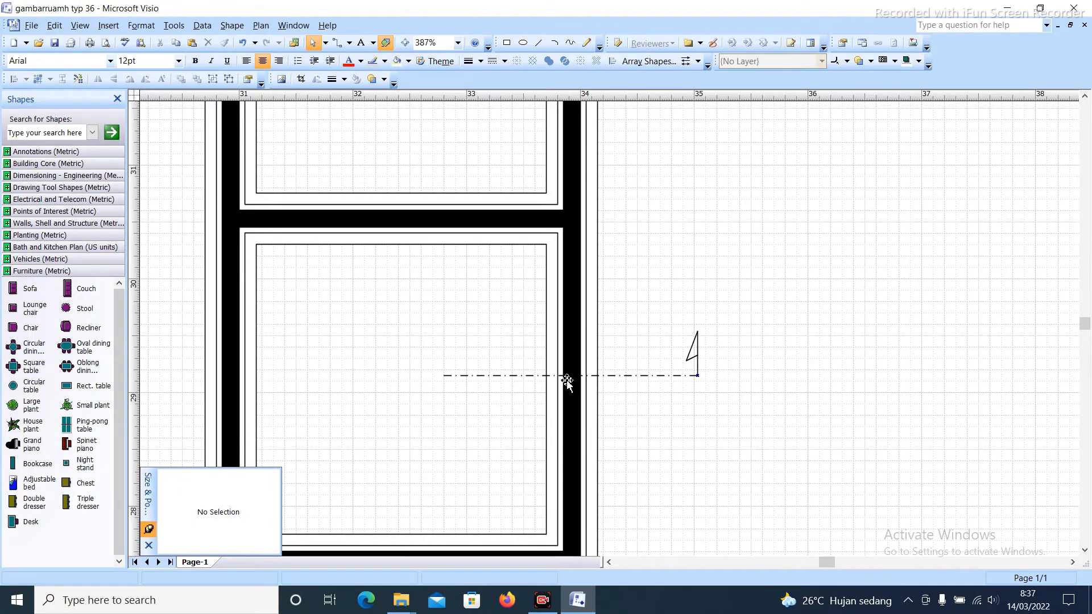
right_click(647, 404, "ctrl+shift")
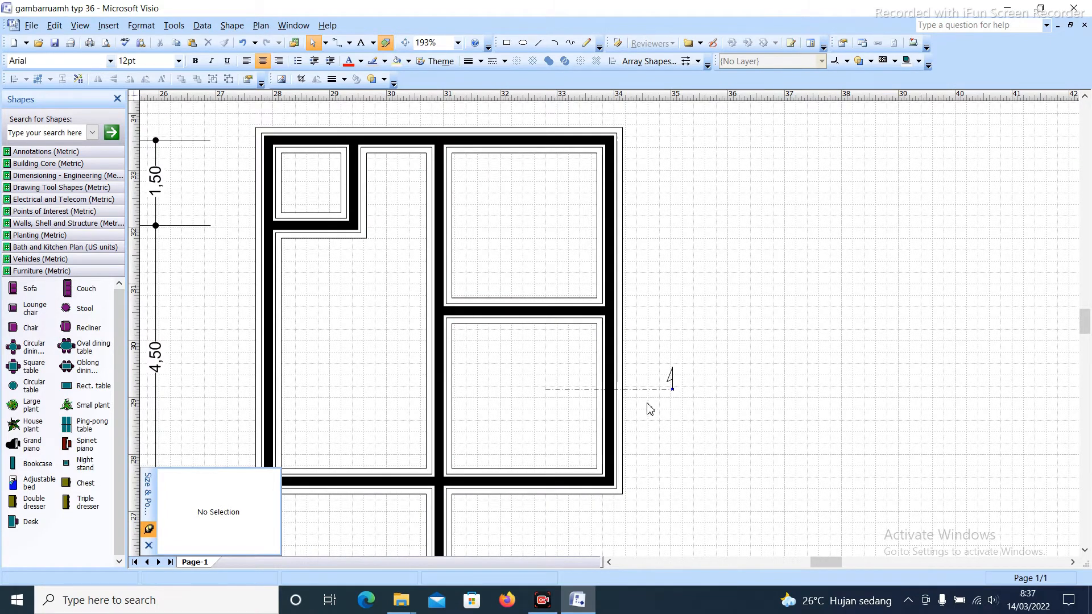
left_click(649, 405, "ctrl+shift")
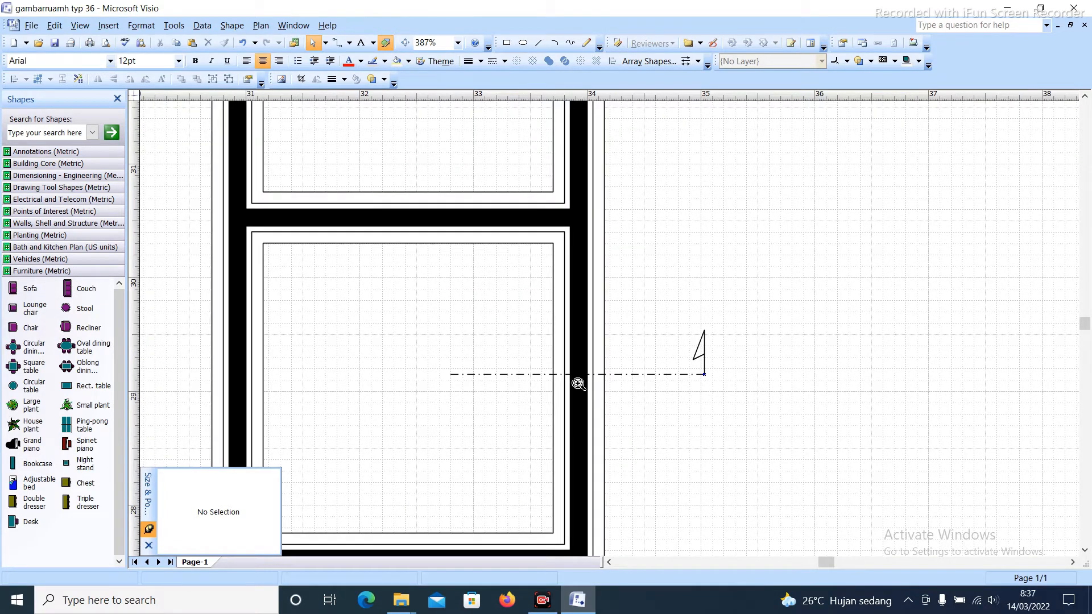
left_click(487, 375, "ctrl+shift")
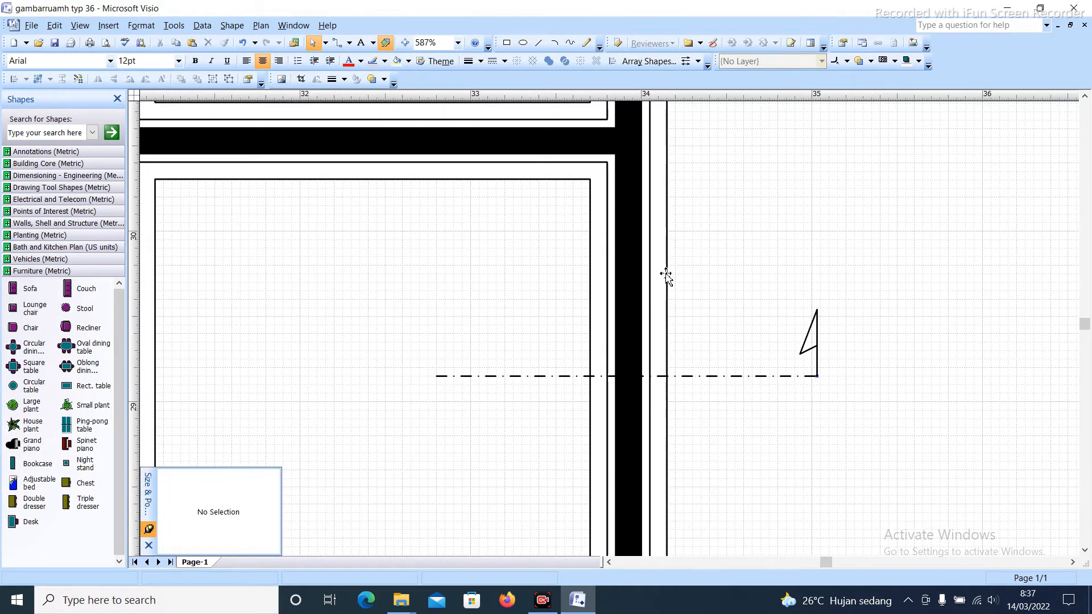
Add the text "a" beside the section arrow in a text box about 0.25 m square
left_click(360, 44)
left_click_drag(803, 266, 848, 307)
type("a")
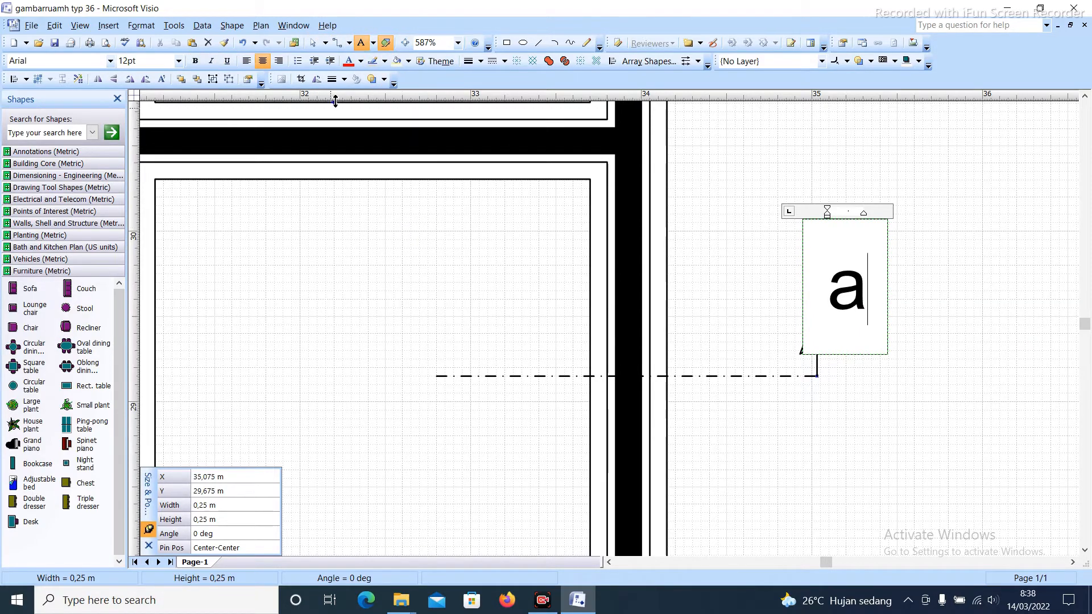
Move the "a" label so it sits directly above the section arrow
left_click(310, 45)
left_click(857, 292)
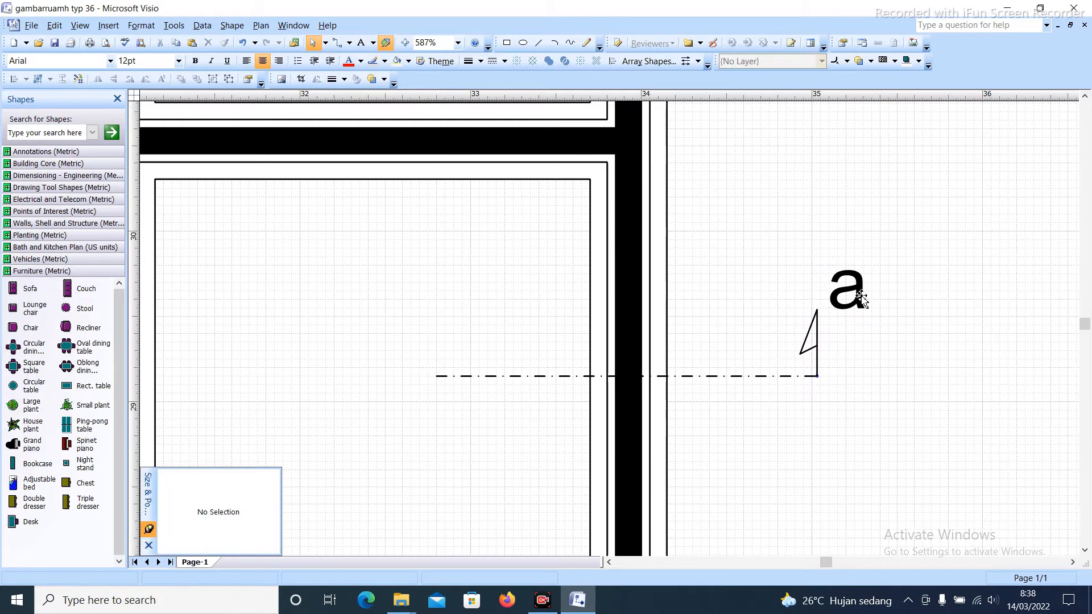
left_click_drag(857, 292, 826, 278)
left_click(775, 307)
left_click(816, 287)
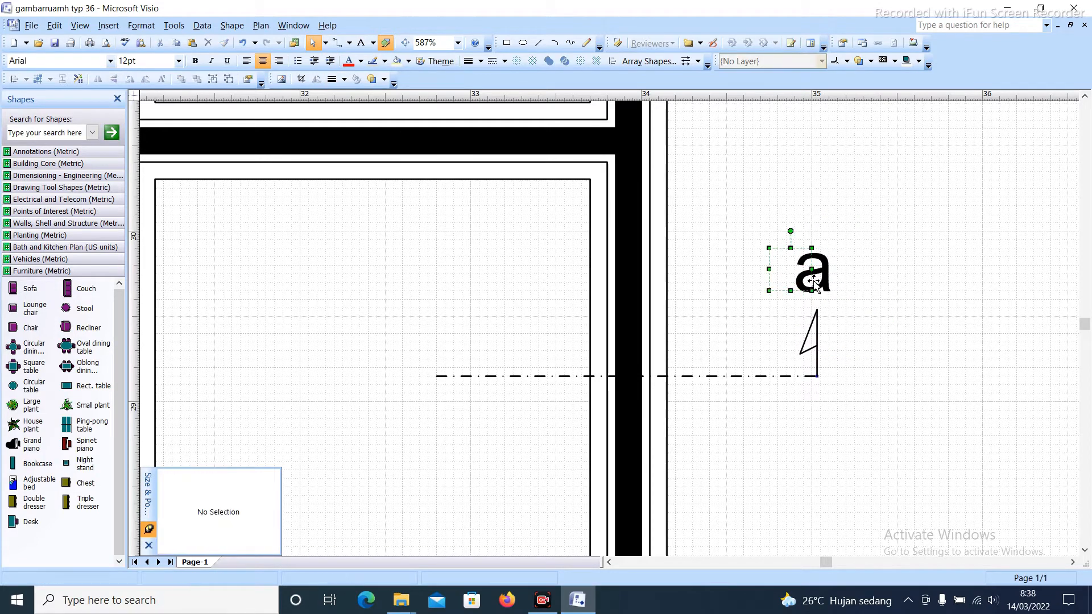
left_click(741, 316)
Draw a square about 1.34 m wide and high in the empty area beside the section marker
right_click(741, 316, "ctrl+shift")
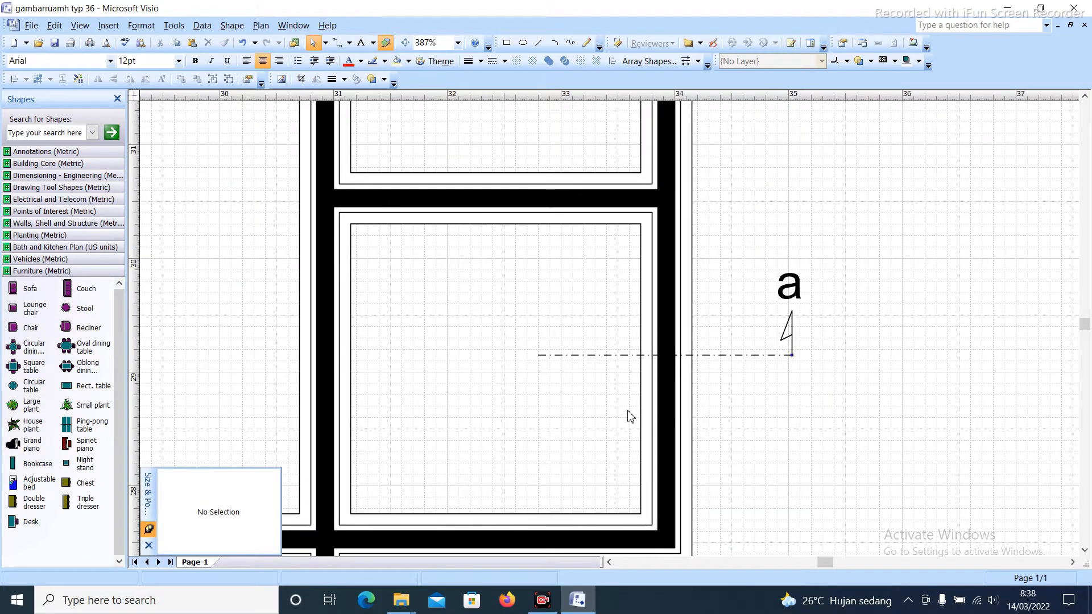
left_click_drag(742, 346, 652, 346)
left_click_drag(775, 336, 678, 369)
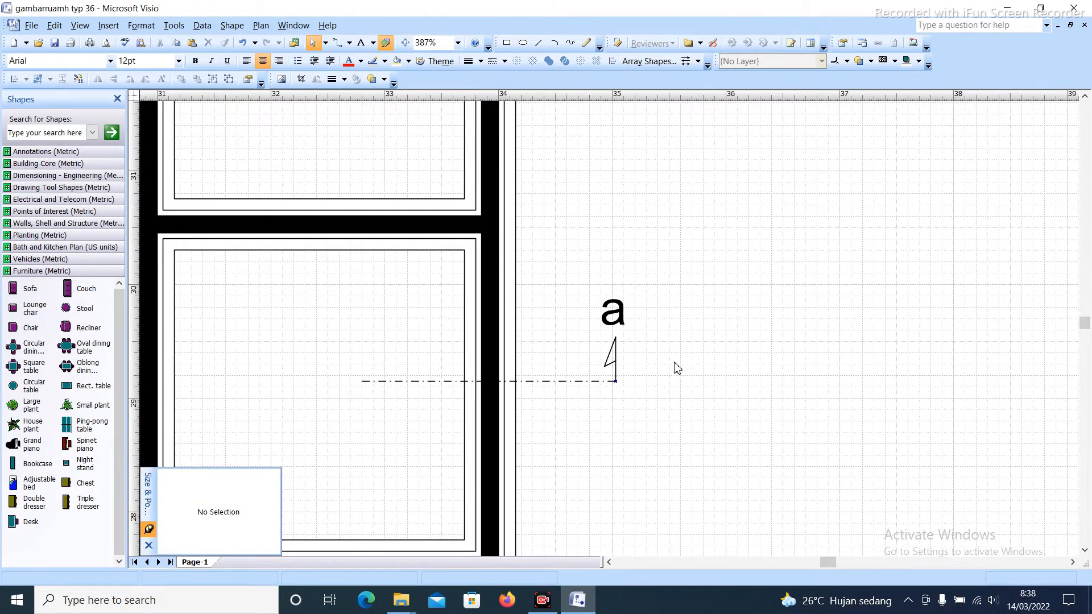
left_click(507, 43)
left_click_drag(698, 220, 851, 373)
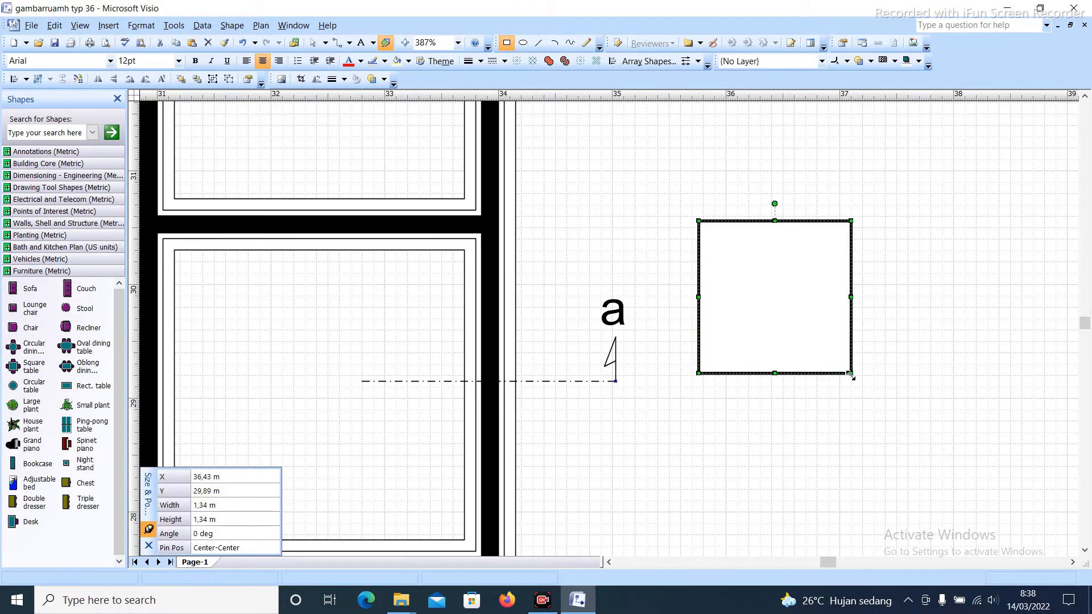
Give the new square the thinnest line weight and deselect it
left_click(480, 62)
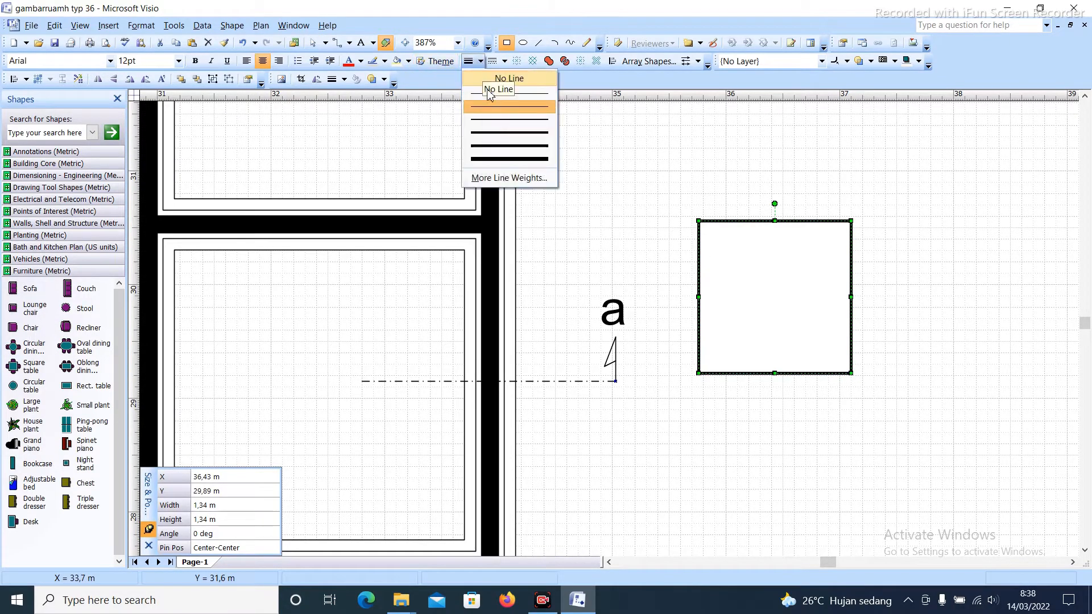
left_click(470, 94)
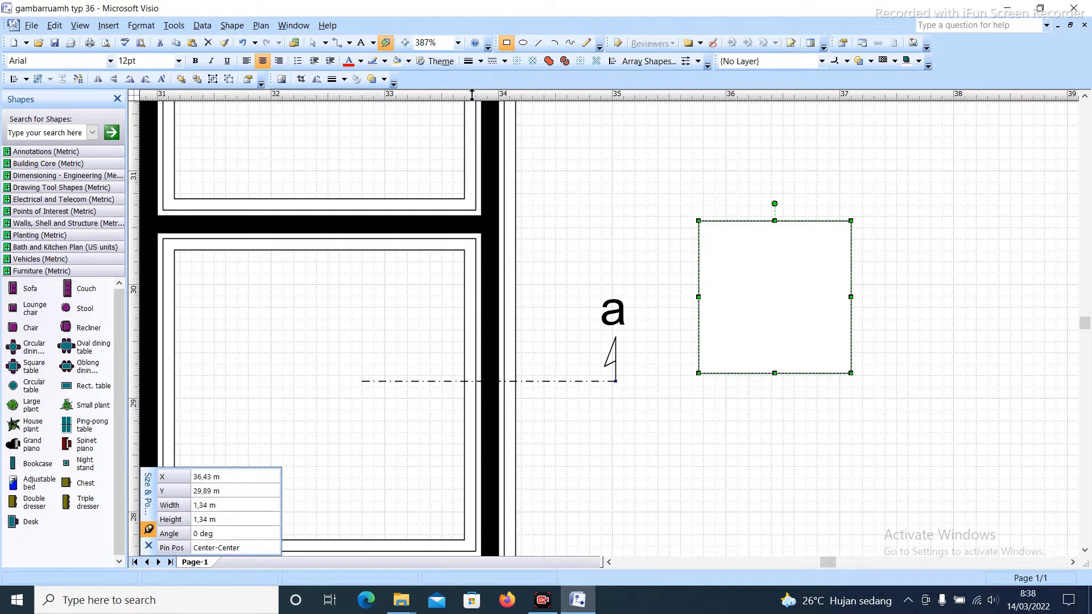
left_click(313, 44)
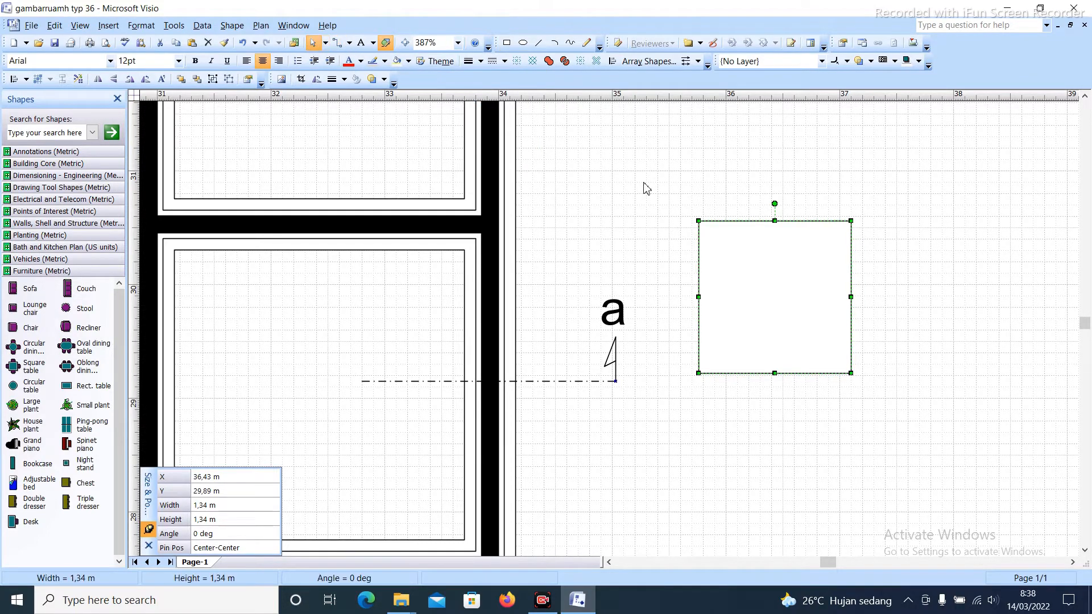
left_click(644, 185)
Set the square's height to 55 cm
left_click_drag(792, 302, 642, 337)
left_click(642, 337)
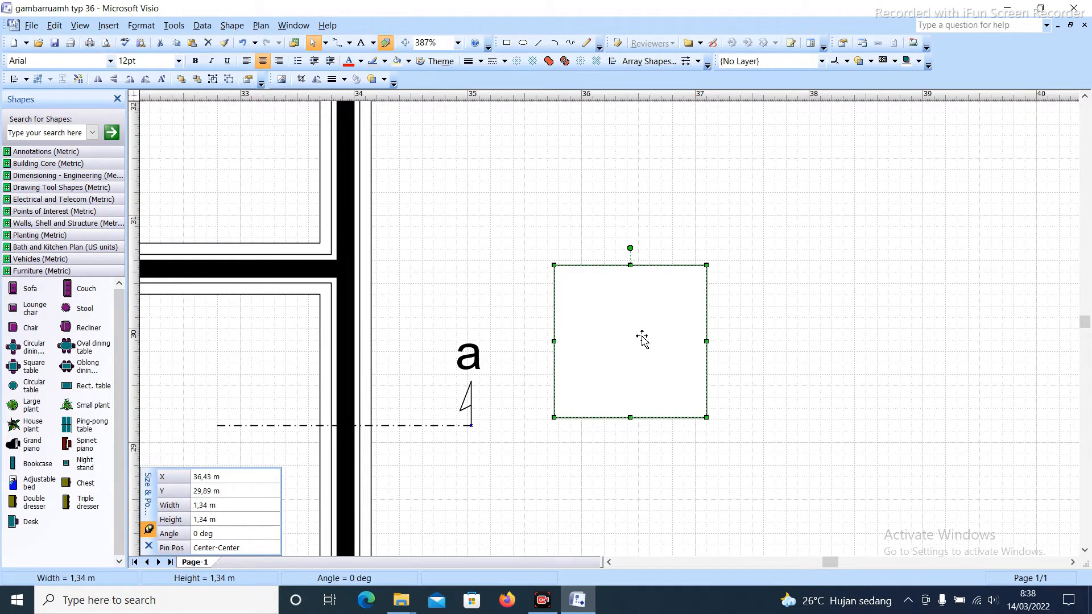
left_click(219, 520)
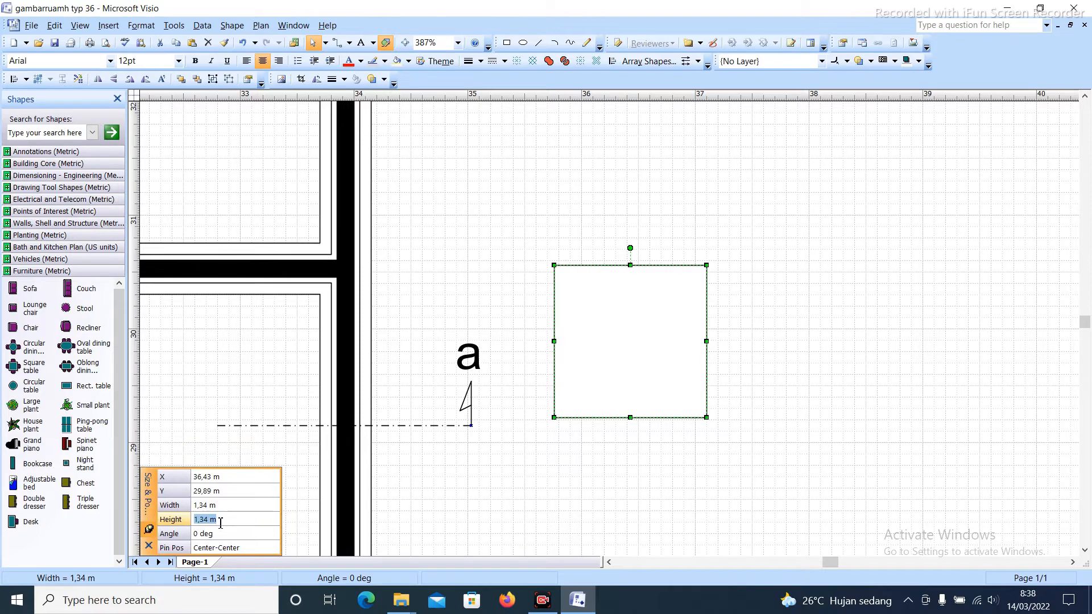
type("55cm")
Set the rectangle's width to 20 without a unit
left_click(231, 505)
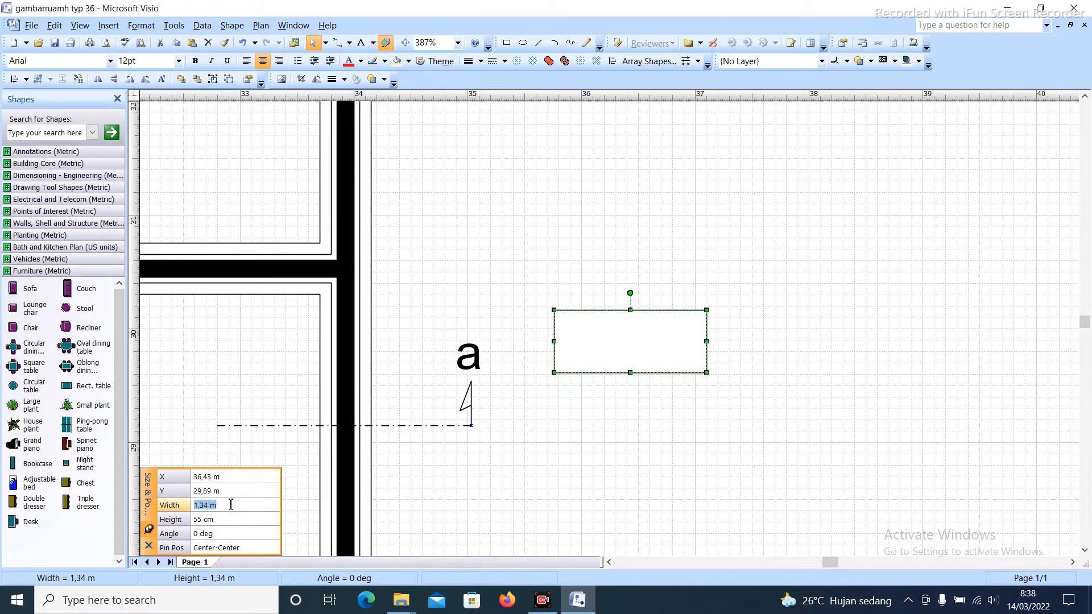
type("20")
left_click(550, 464)
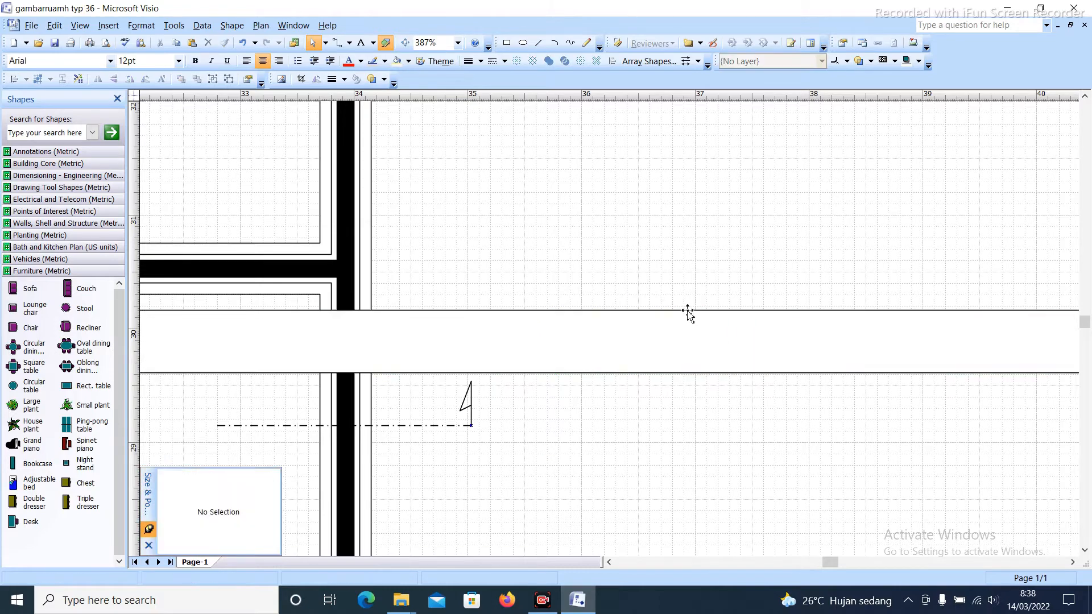
Set the rectangle's width to 20 cm
left_click(637, 351)
left_click(234, 505)
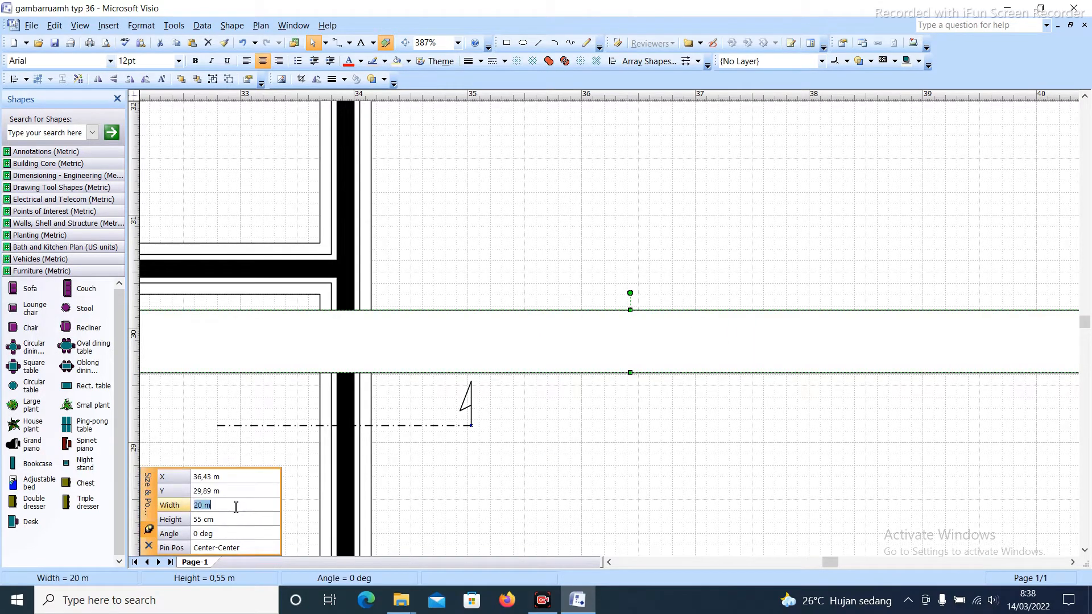
type("20 cm")
key("Return")
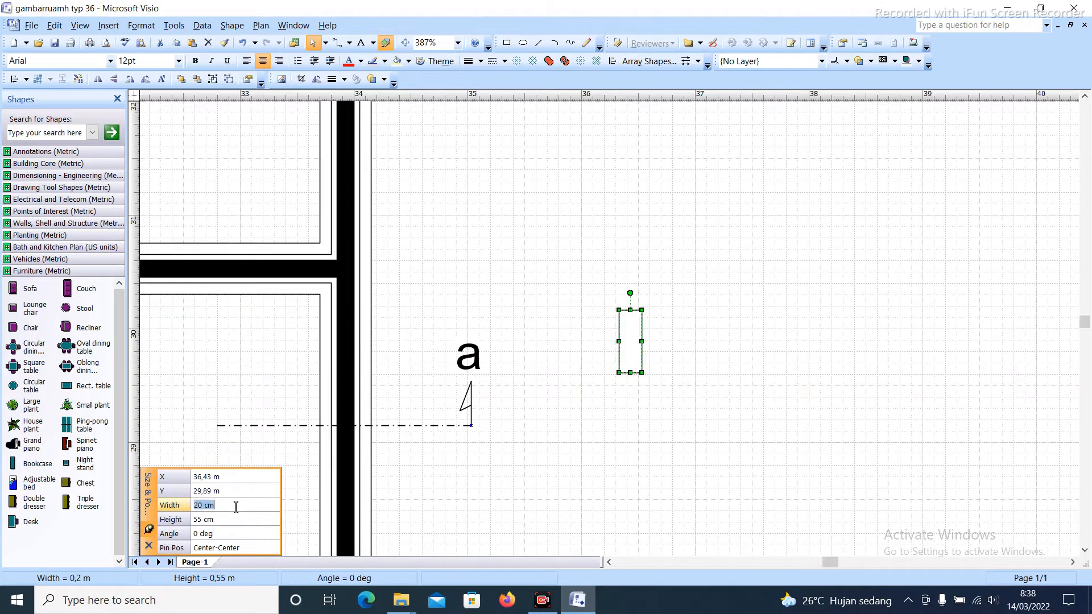
left_click(548, 419)
Copy the 20 x 55 cm rectangle into the empty space about 0.45 m to its right
left_click(627, 340)
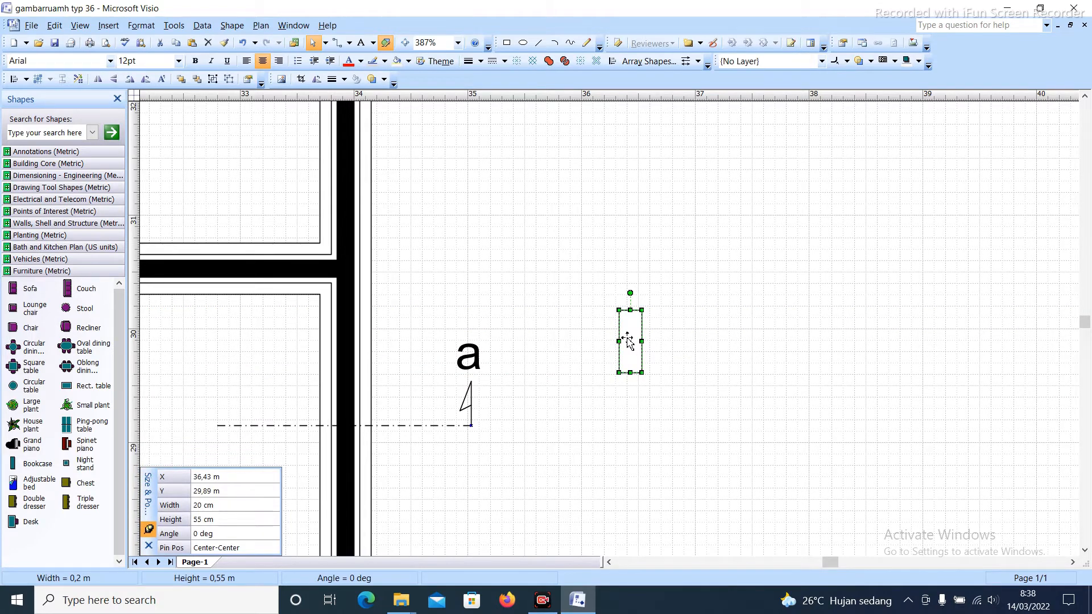
left_click(672, 326)
scroll(634, 341, "up", 2)
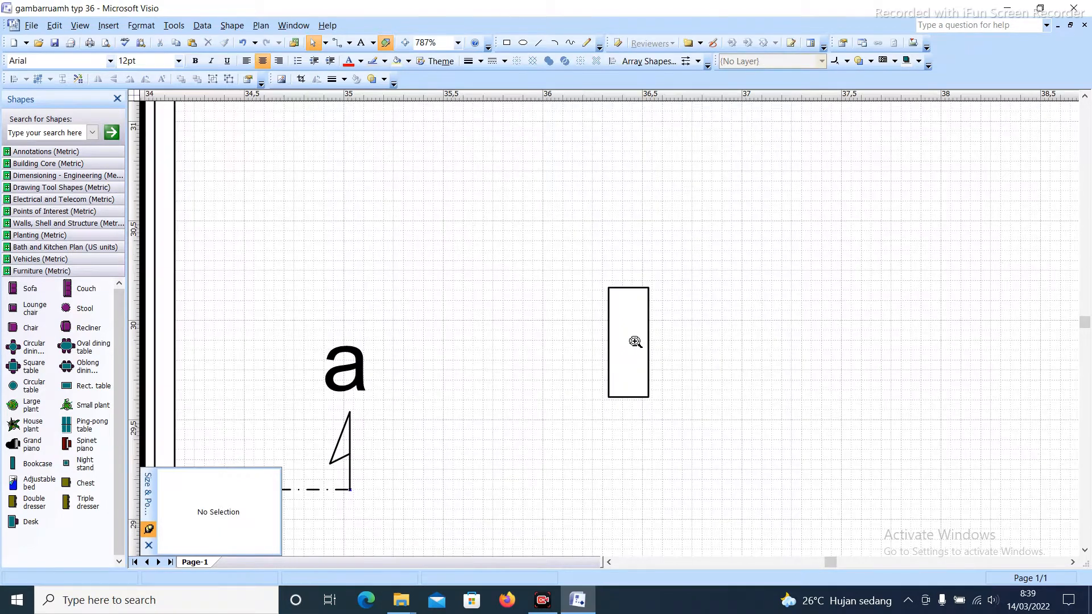
scroll(634, 344, "up", 1)
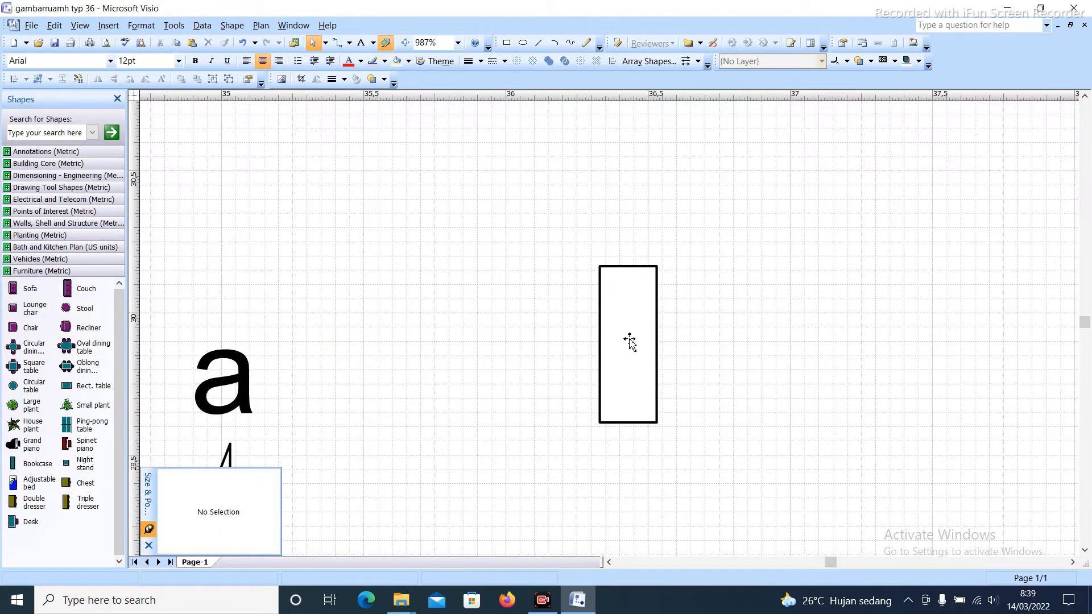
left_click(630, 341)
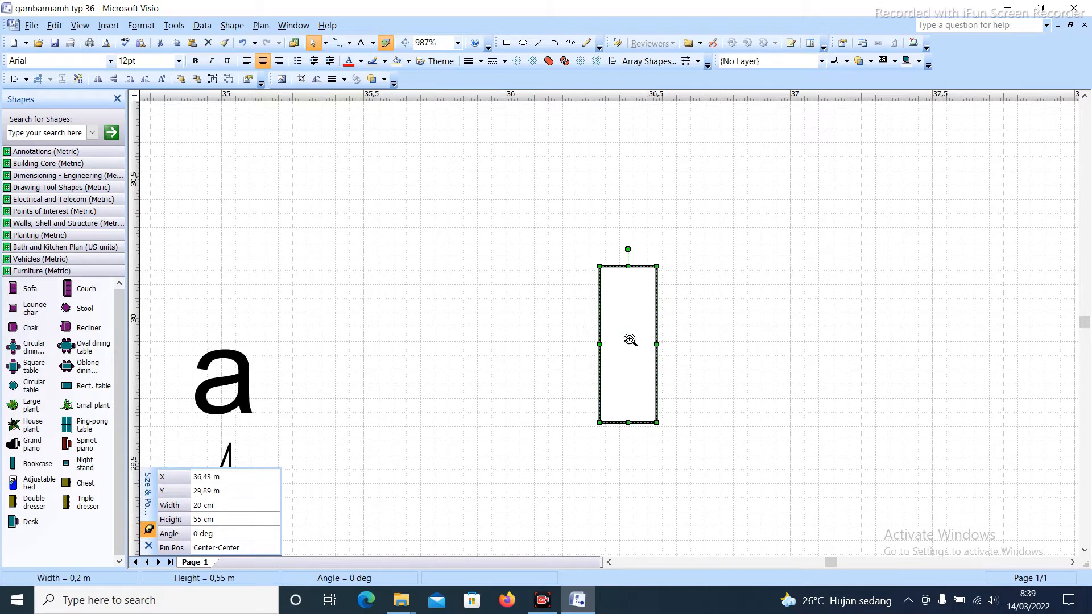
left_click_drag(645, 350, 774, 347)
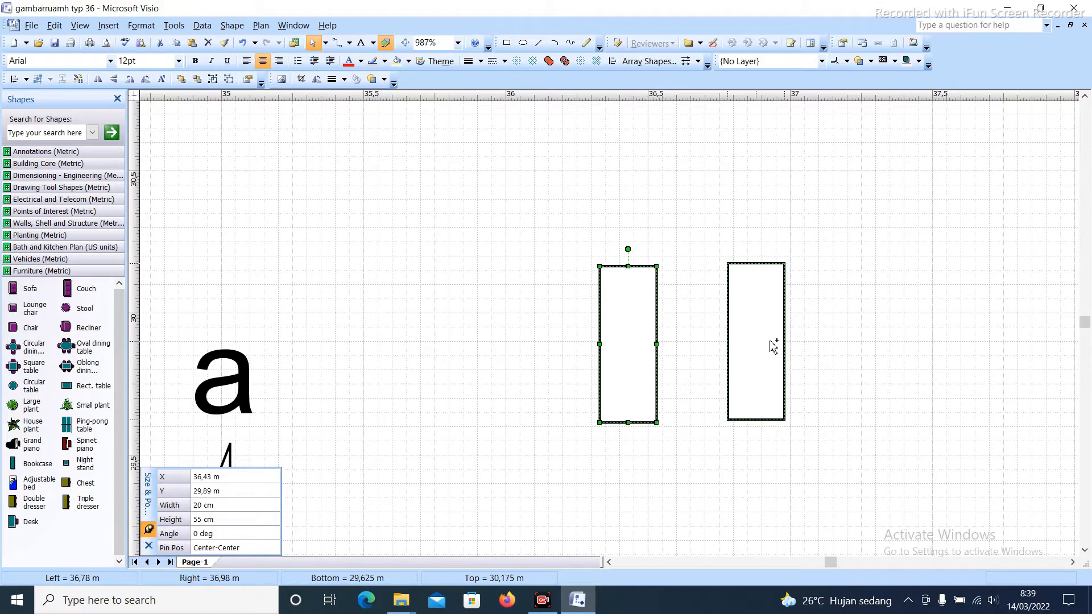
left_click_drag(773, 346, 774, 346)
left_click(792, 329)
Set the copied rectangle's width to 45 without a unit
left_click(764, 330)
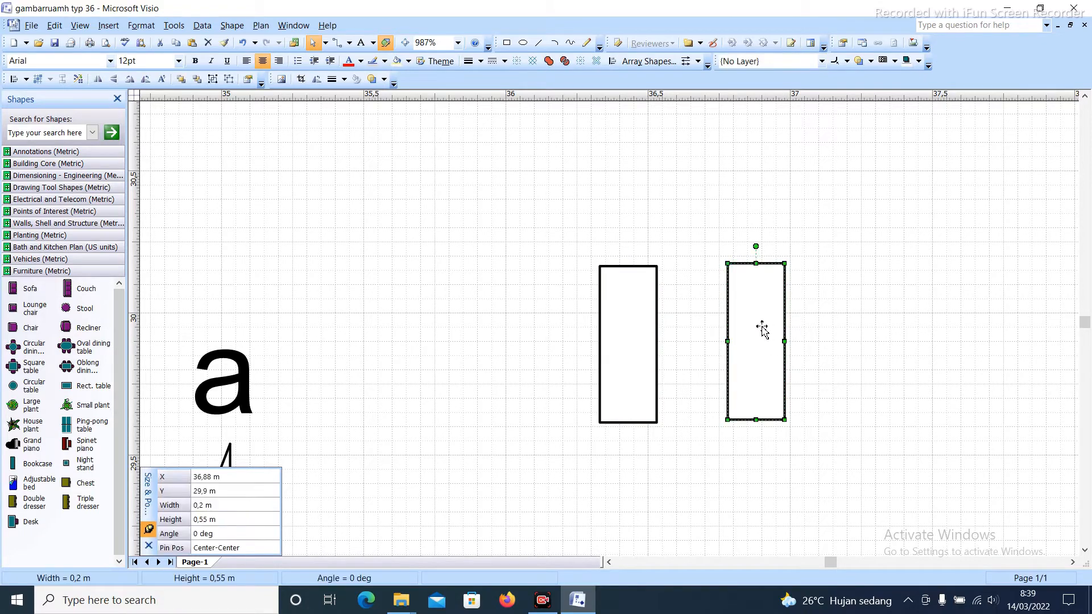
left_click(251, 505)
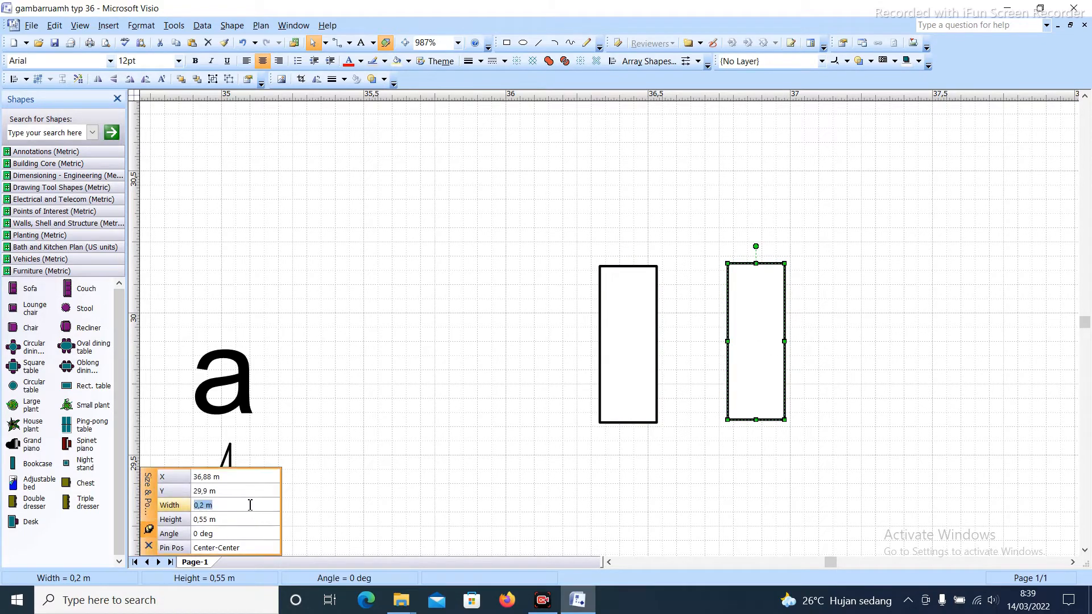
type("45")
key("Return")
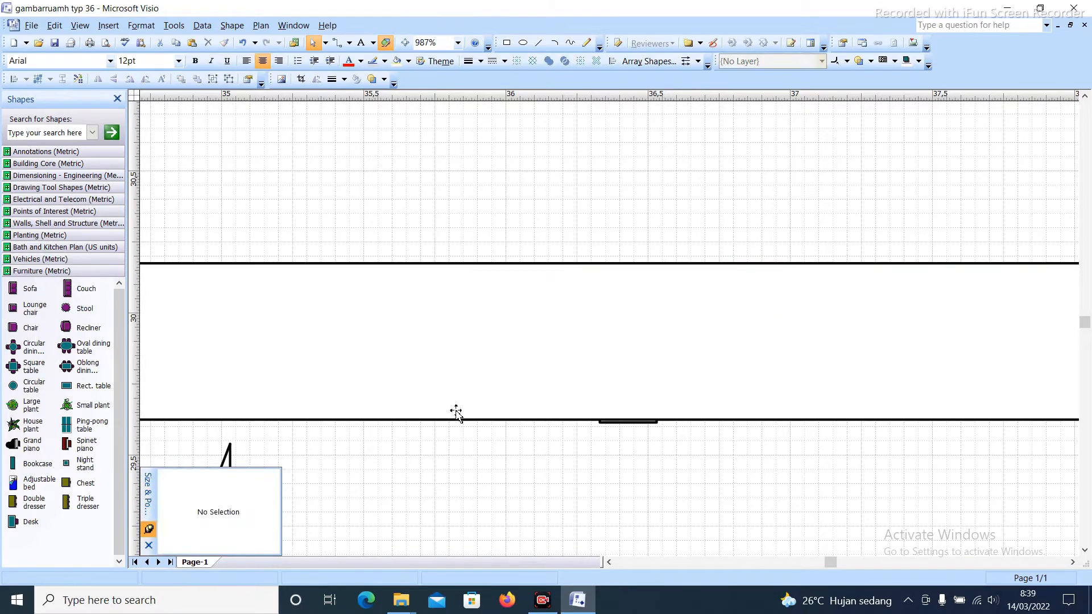
Set the copied rectangle's width to 45 cm
left_click(225, 505)
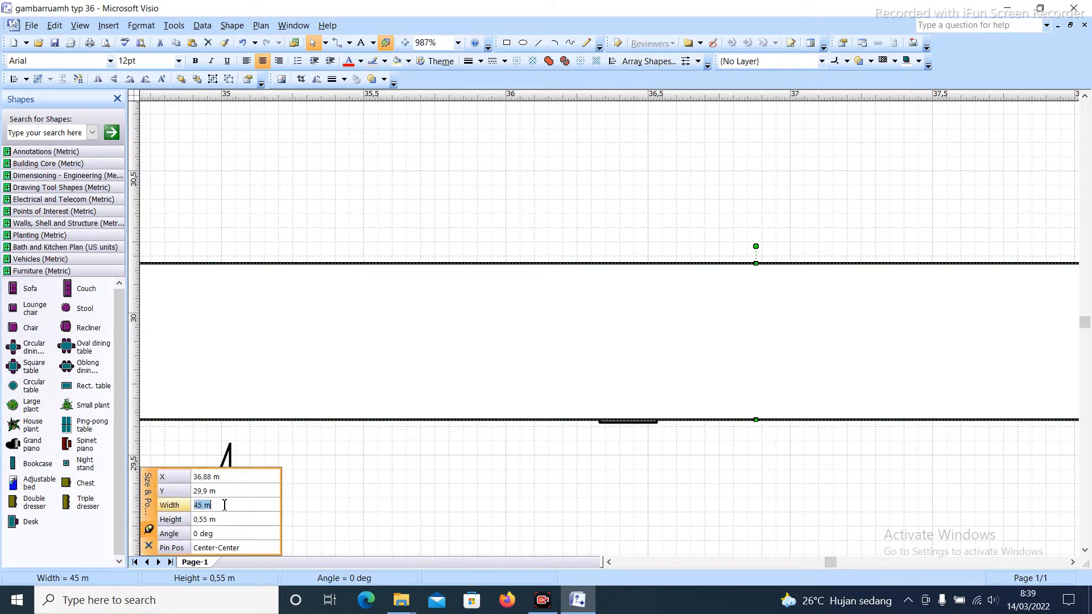
type("45 cm")
key("Return")
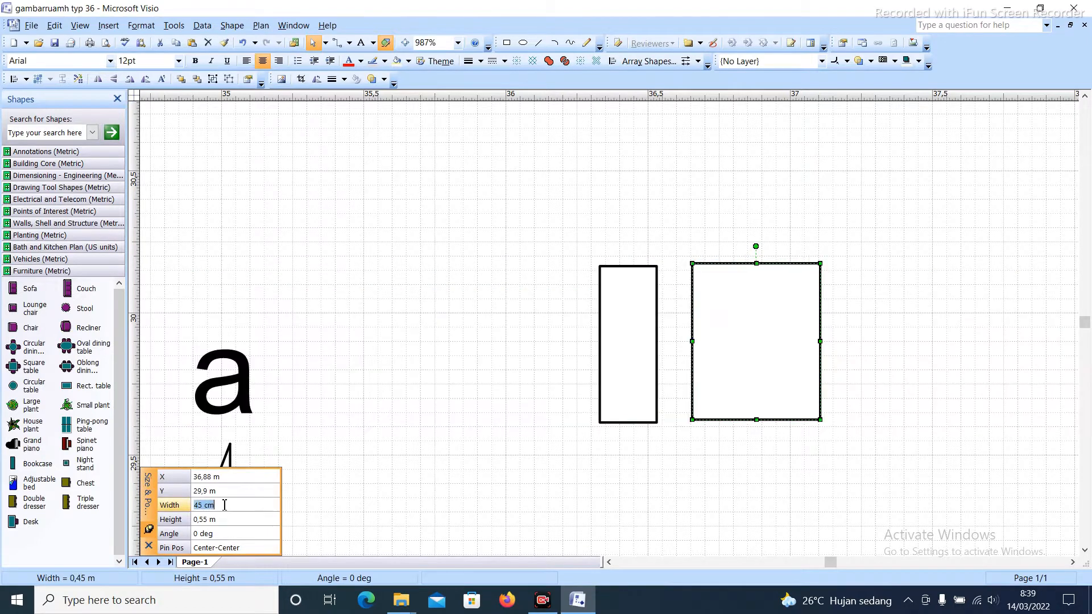
left_click(401, 316)
Align the 20 cm wide rectangle to the centre of the 45 cm wide one, both vertically and horizontally
left_click(714, 288)
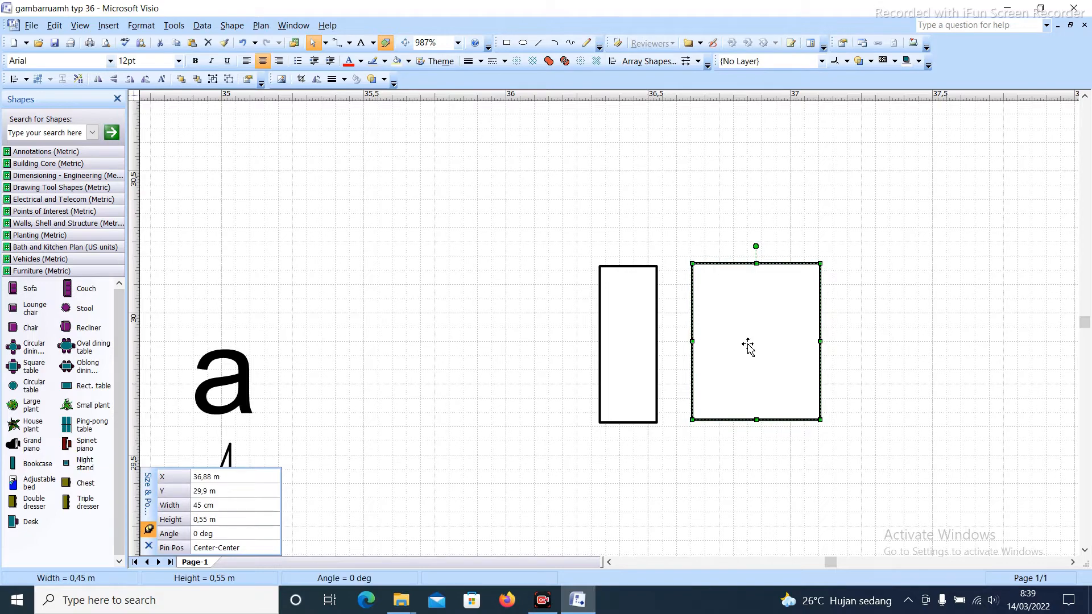
left_click(641, 344, "shift")
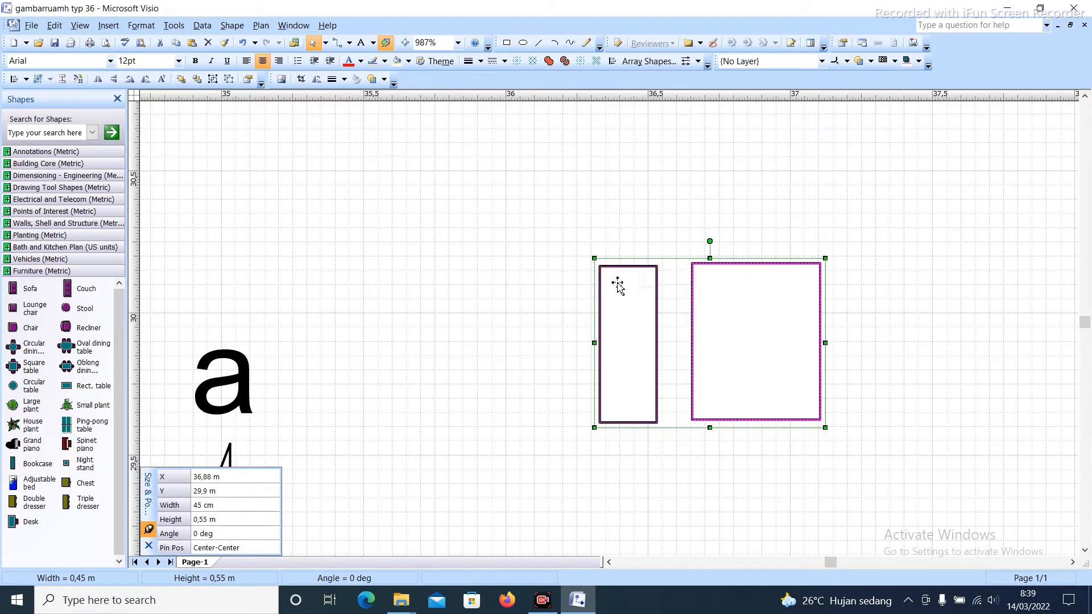
left_click(613, 61)
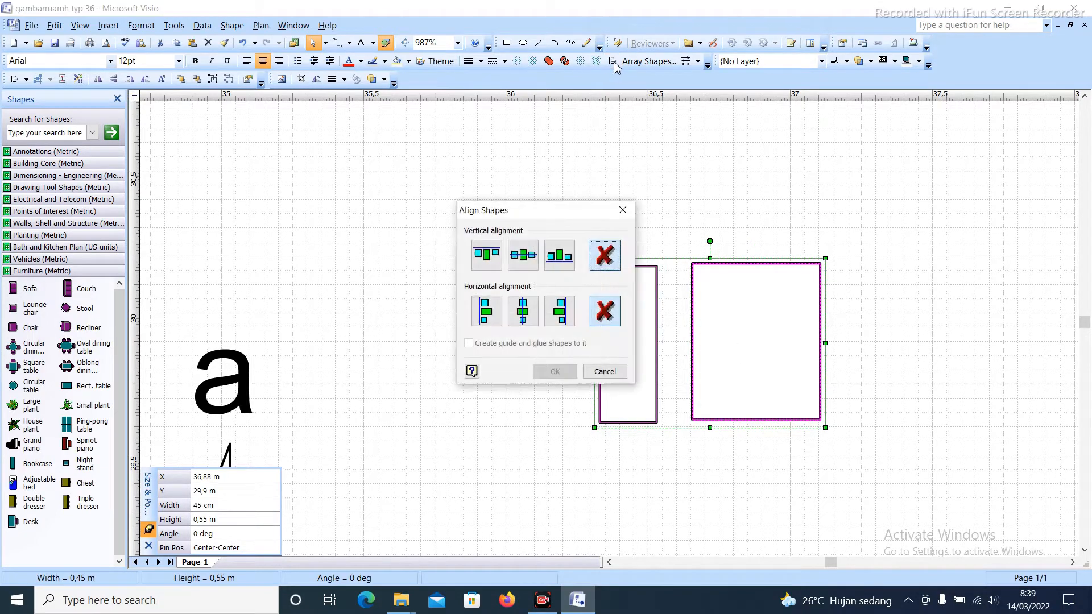
left_click(523, 255)
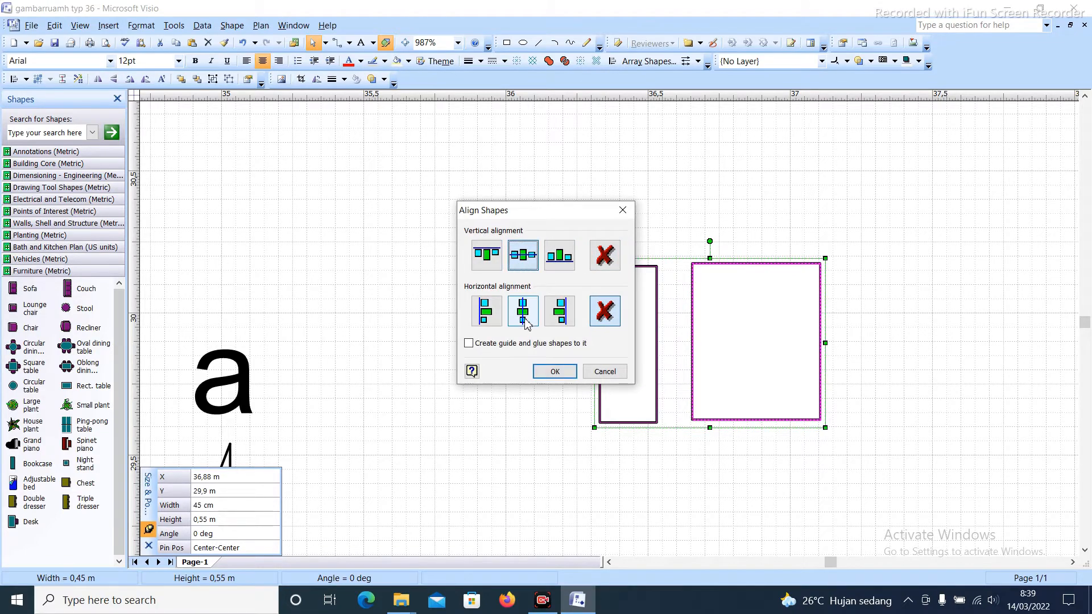
left_click(523, 311)
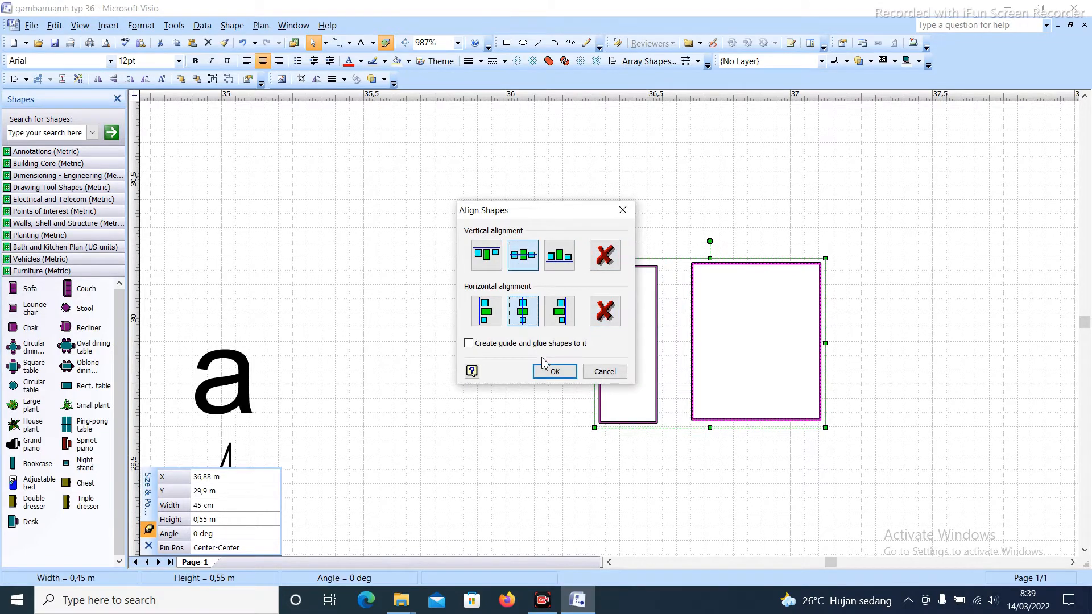
left_click(554, 372)
key("Escape")
left_click(810, 301)
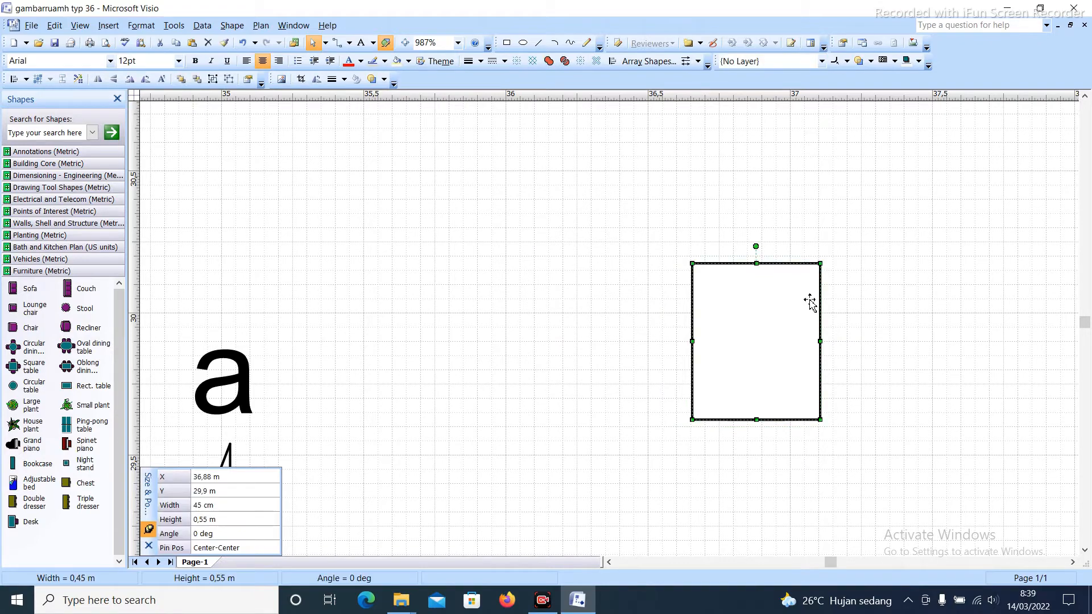
left_click(865, 332)
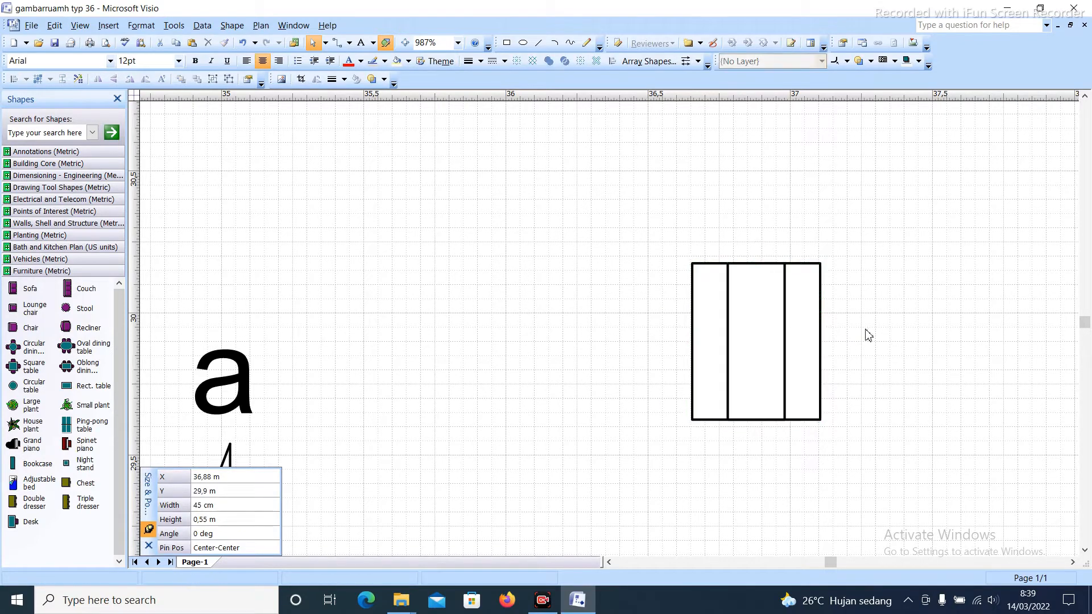
Reshape the 45 cm rectangle into a trapezoid by moving its two upper corners onto the inner rectangle's upper corners
left_click(797, 363, "ctrl+shift")
left_click(814, 332)
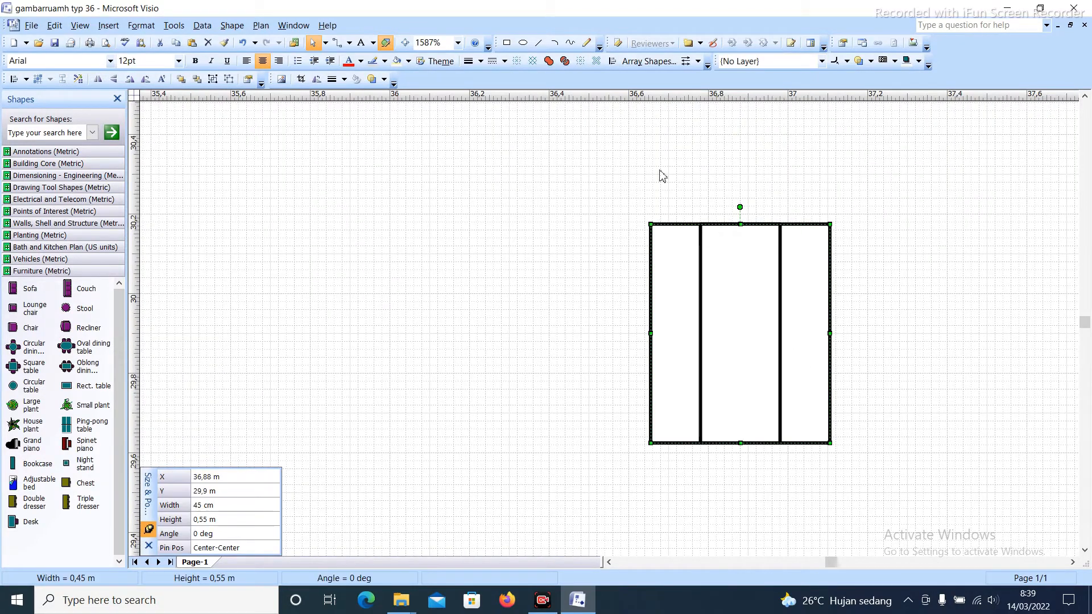
left_click(539, 43)
scroll(787, 444, "up", 2)
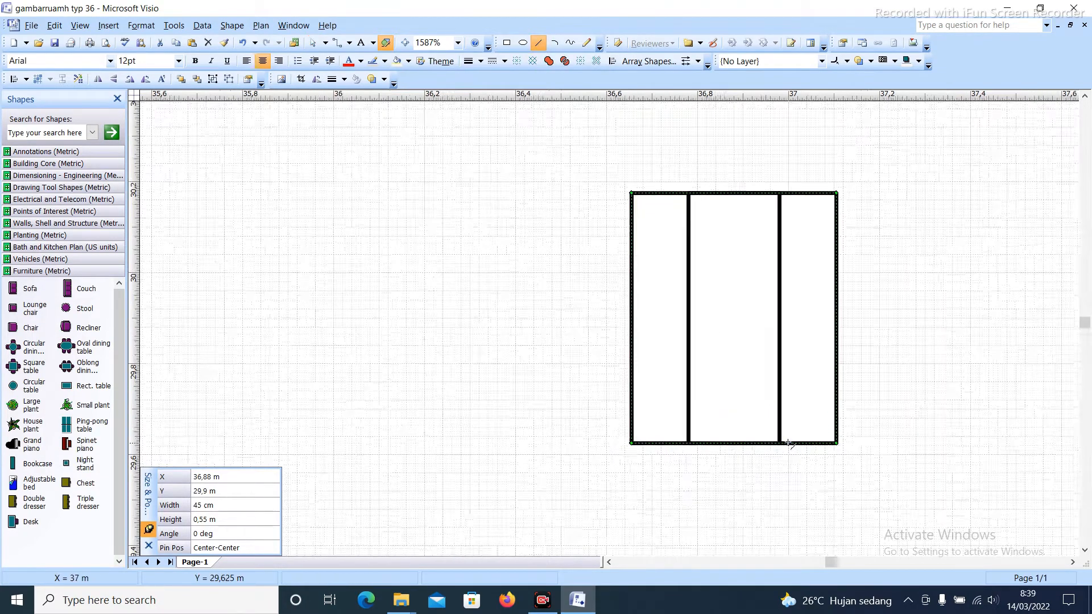
scroll(671, 116, "up", 1)
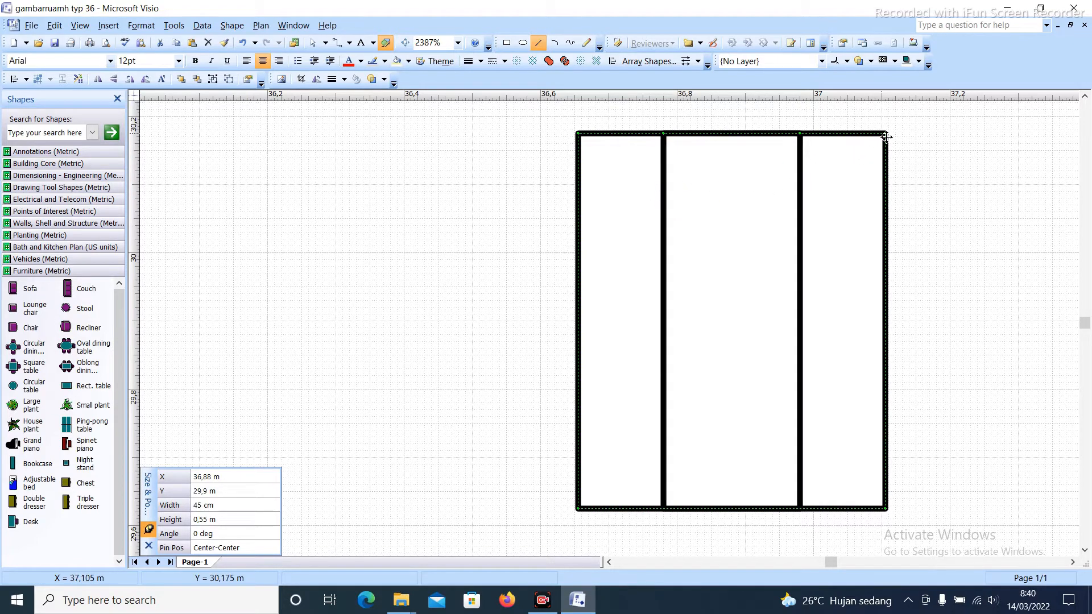
left_click_drag(886, 137, 802, 135)
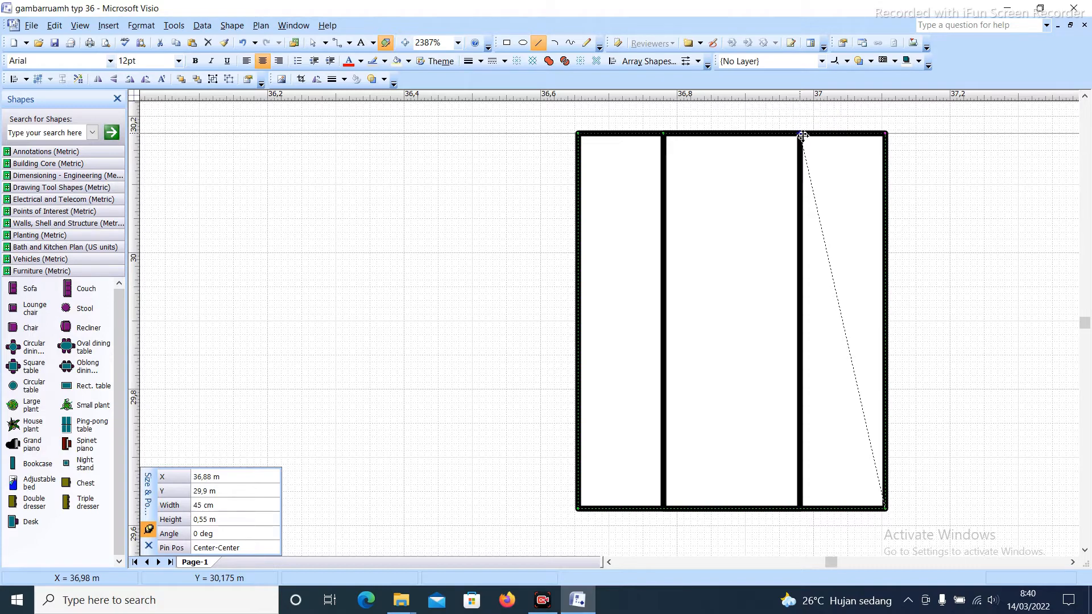
left_click_drag(802, 136, 802, 136)
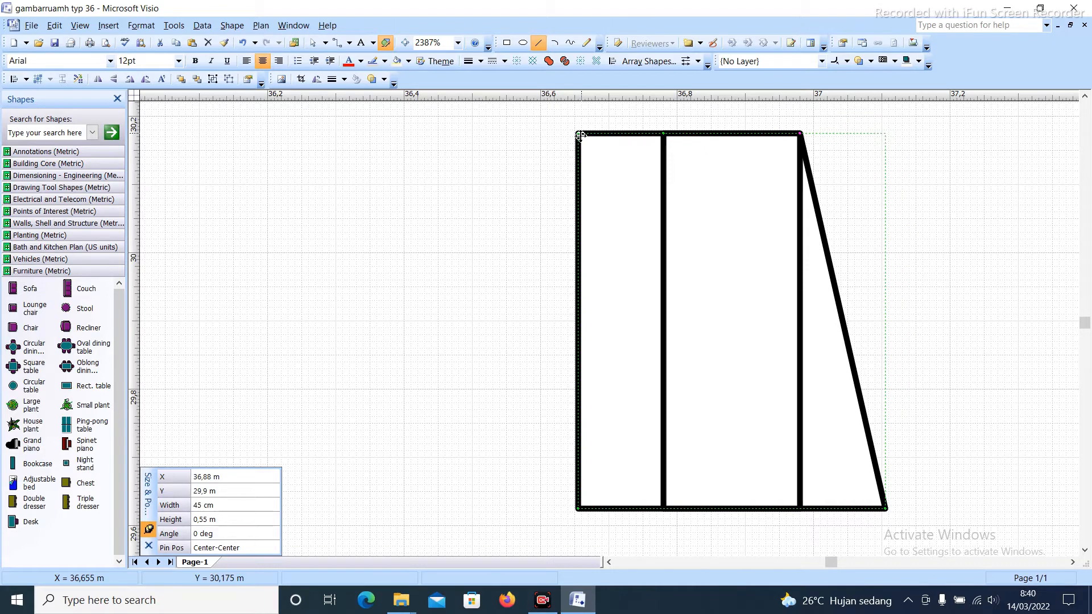
left_click_drag(581, 135, 664, 135)
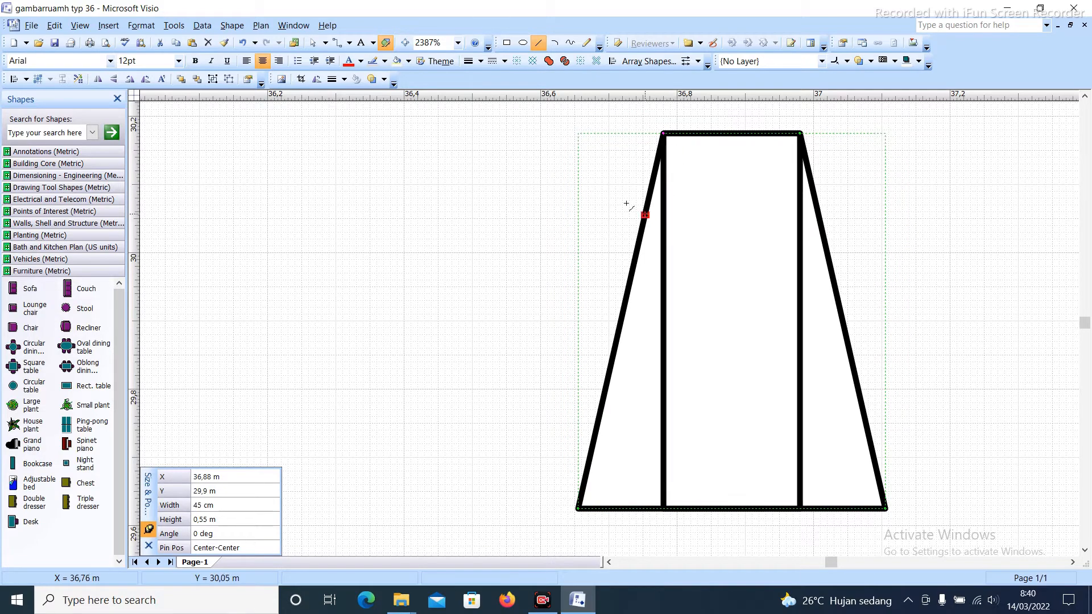
left_click(312, 42)
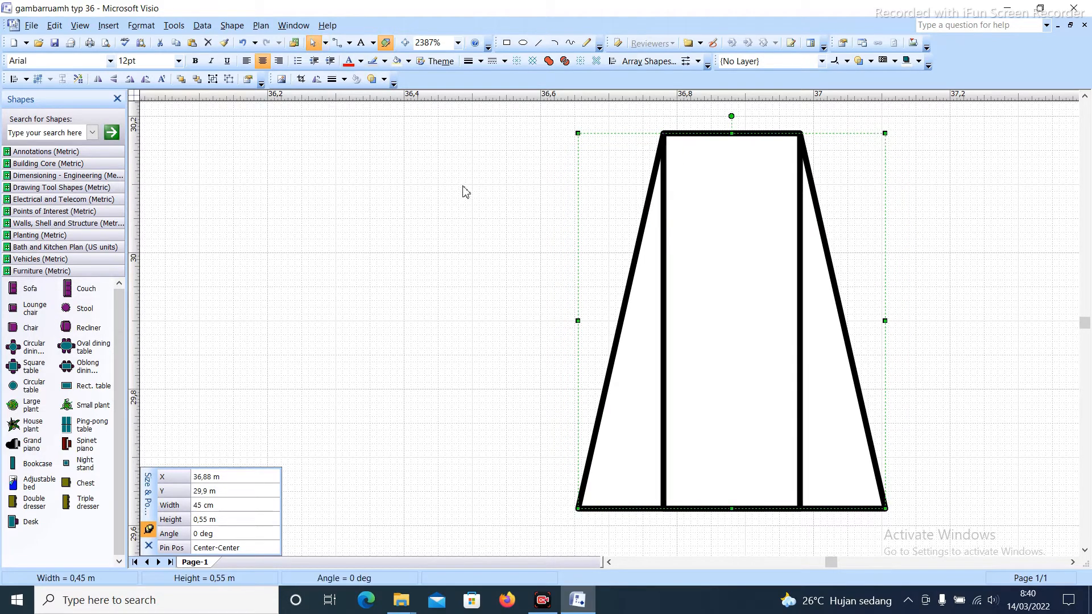
left_click(463, 190)
Move the 20 cm wide rectangle out of the trapezoid, about 0.6 m to the left and about 0.15 m lower
left_click(716, 254)
scroll(716, 254, "down", 3)
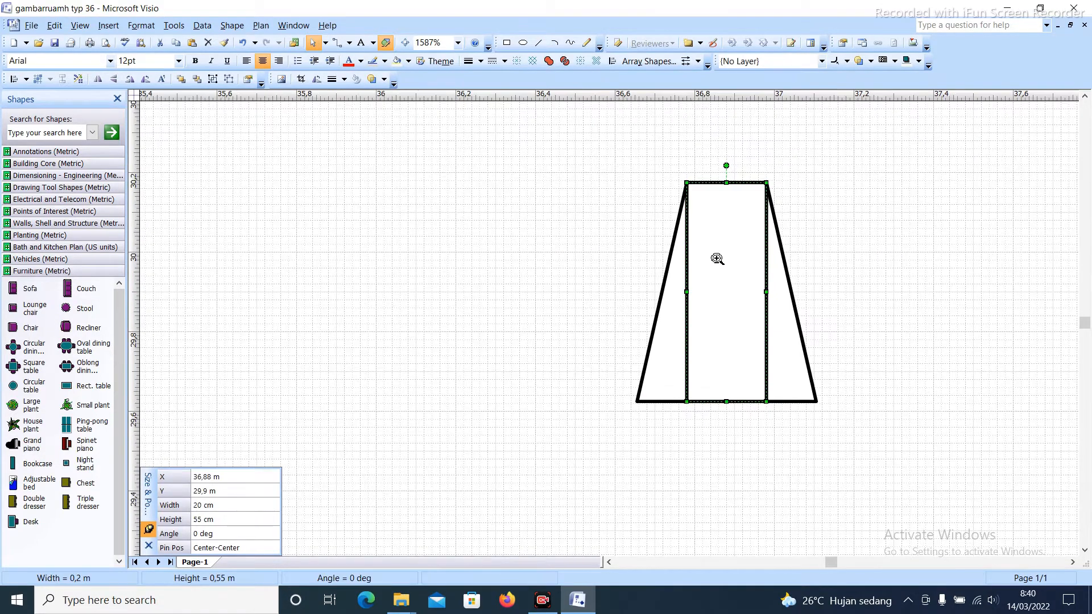
left_click_drag(719, 275, 515, 324)
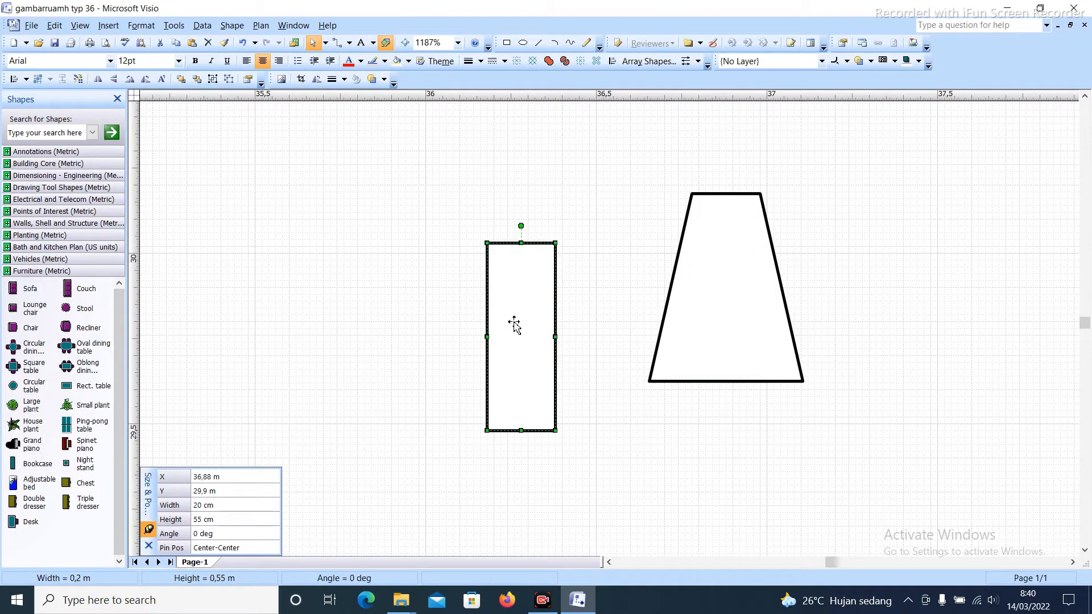
left_click(742, 304)
left_click(866, 260)
left_click(747, 275)
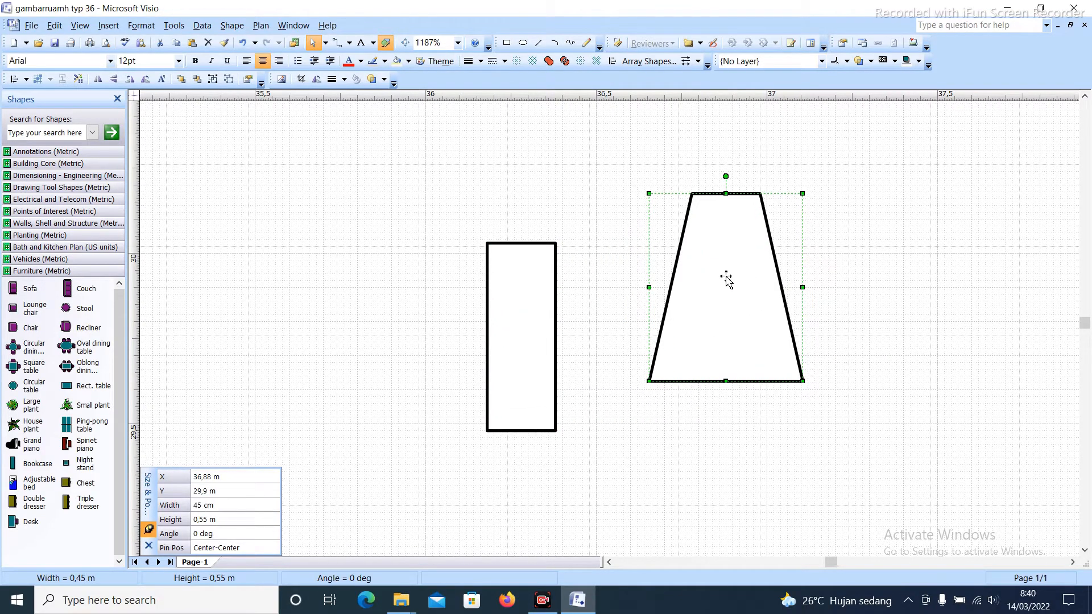
left_click(520, 310)
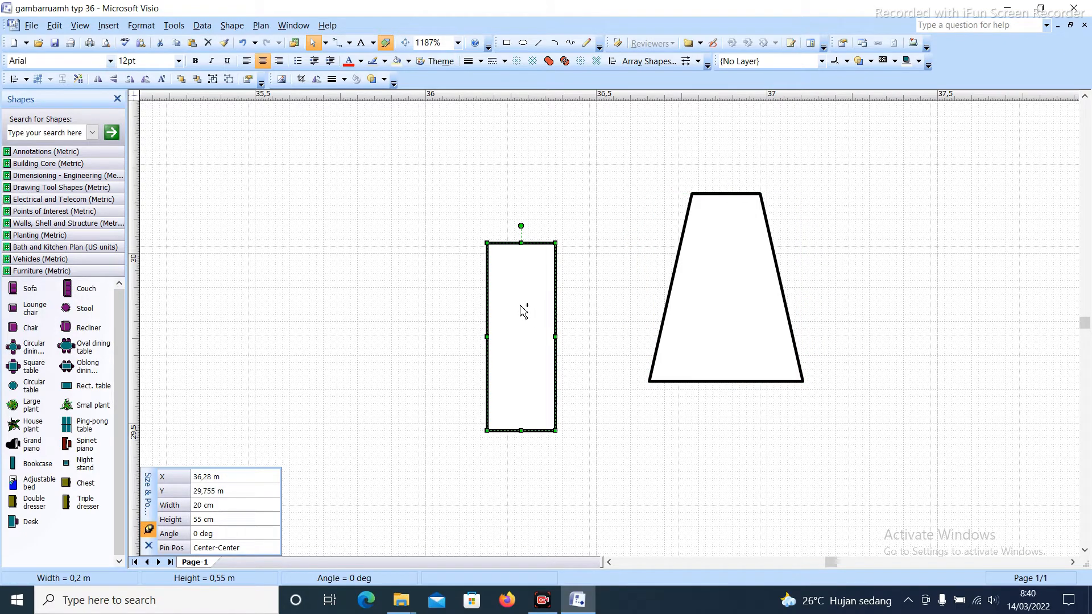
Shift the 20 x 55 cm rectangle about 0.18 m lower and rotate it 90 degrees clockwise
left_click_drag(520, 309, 512, 402)
key("ctrl+r")
left_click(712, 358)
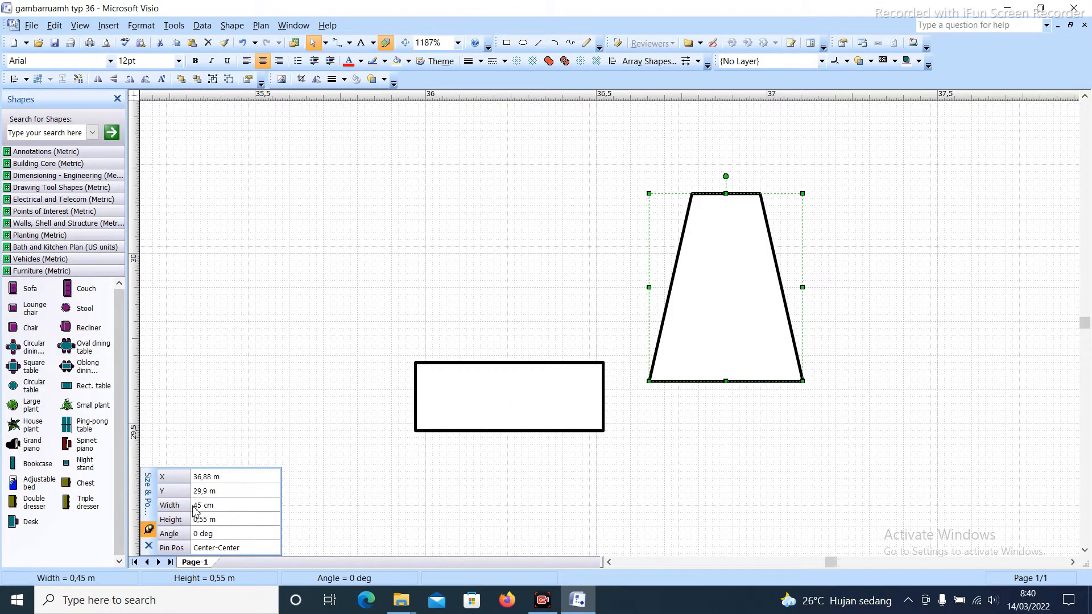
Set the rotated rectangle's width to 55 cm and height to 10 cm
left_click(493, 401)
left_click(237, 504)
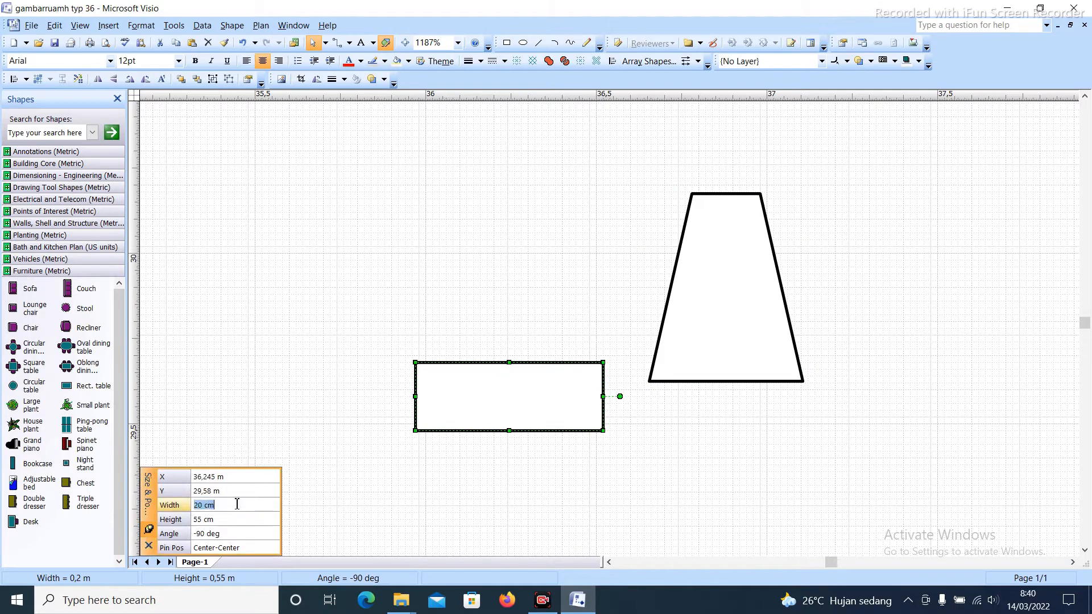
type("55 cm")
key("Tab")
type("10 ")
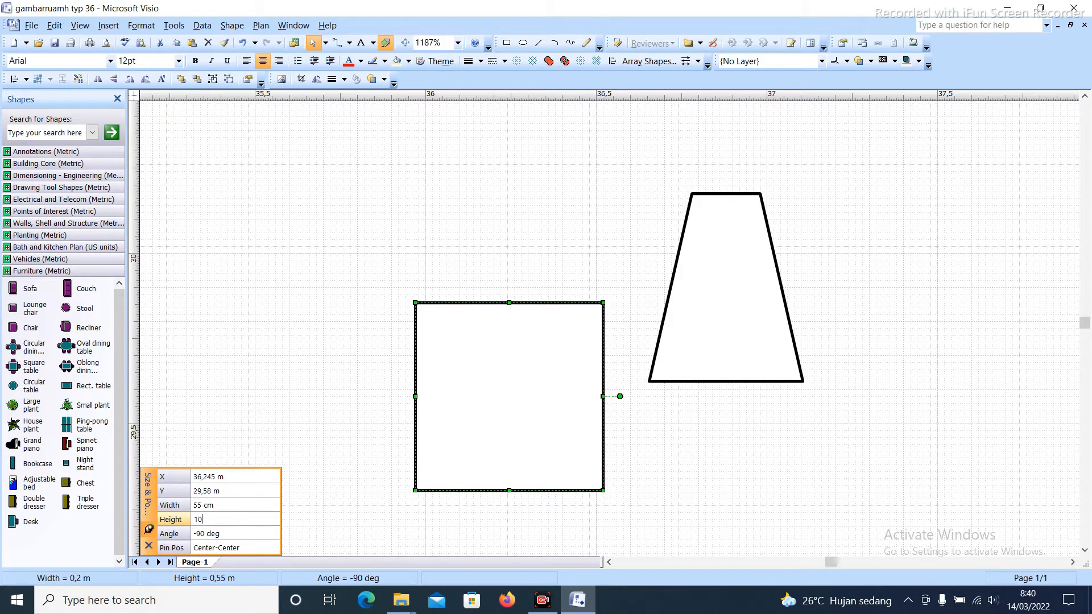
type("cm")
key("Return")
left_click(473, 356)
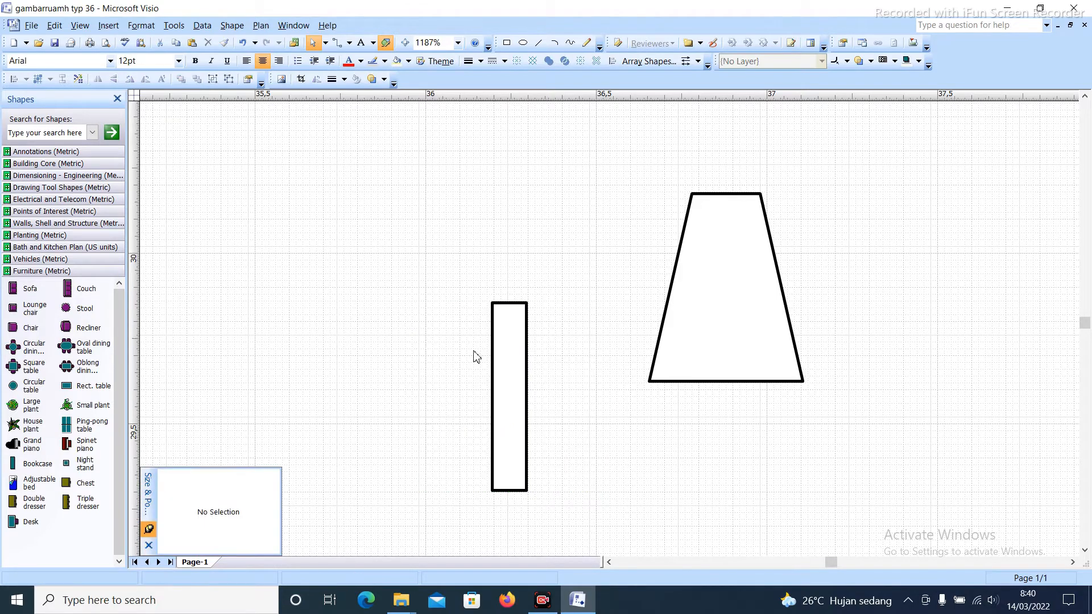
Rotate the 55 x 10 cm rectangle 90 degrees clockwise and place it directly against the underside of the trapezoid
left_click(505, 351)
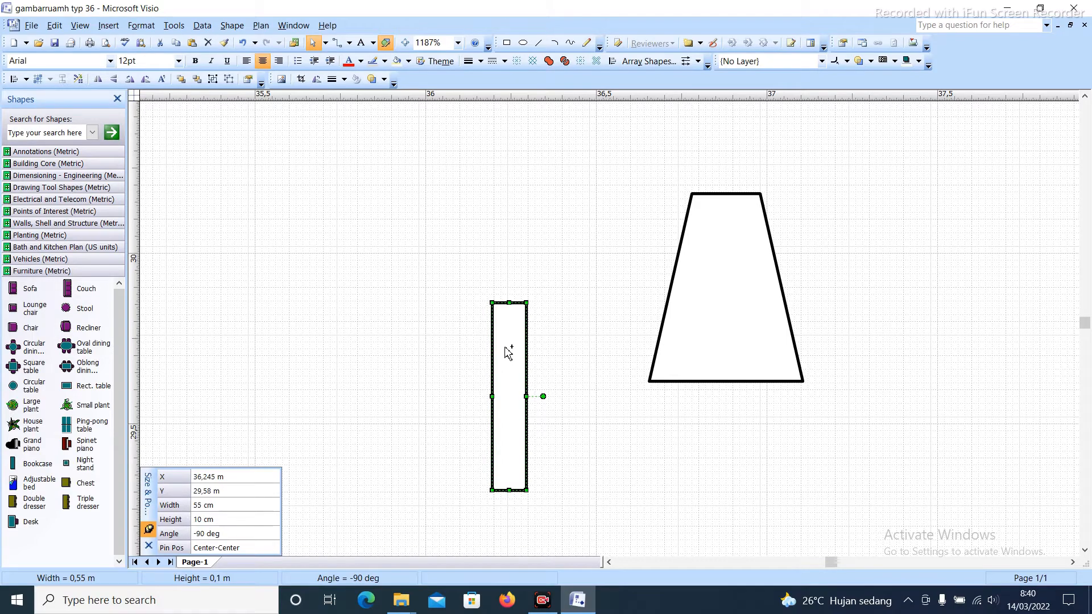
key("ctrl+r")
left_click(573, 437)
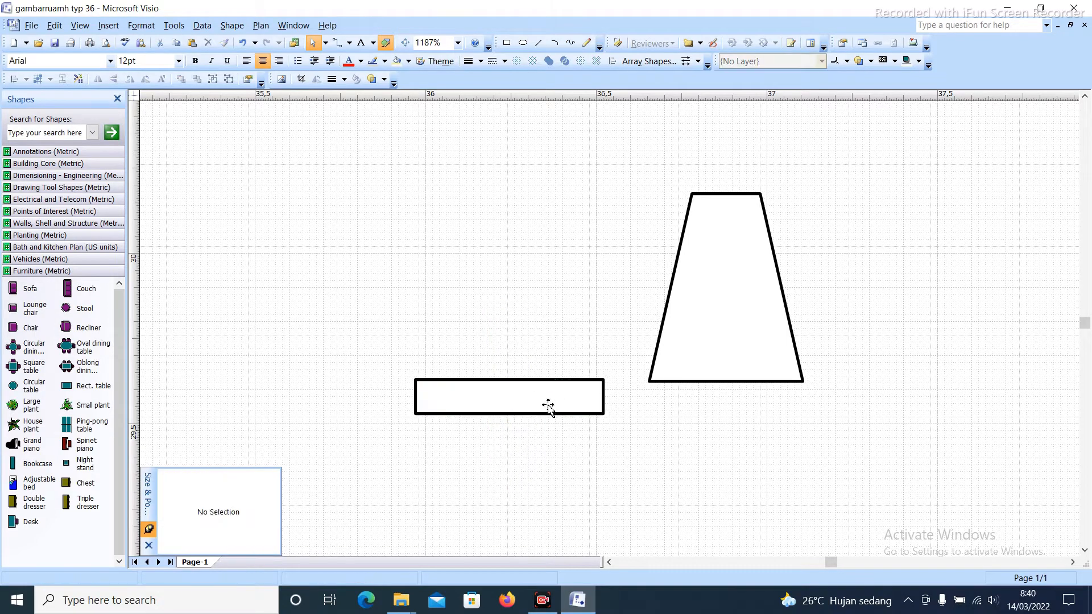
left_click_drag(543, 405, 753, 401)
scroll(753, 401, "up", 4)
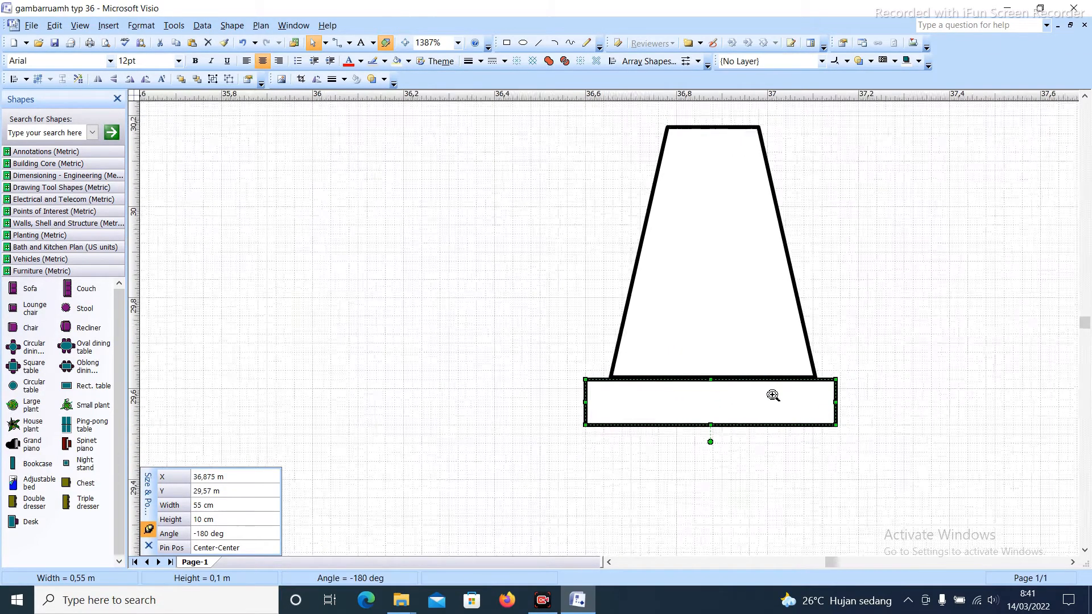
scroll(773, 396, "up", 1)
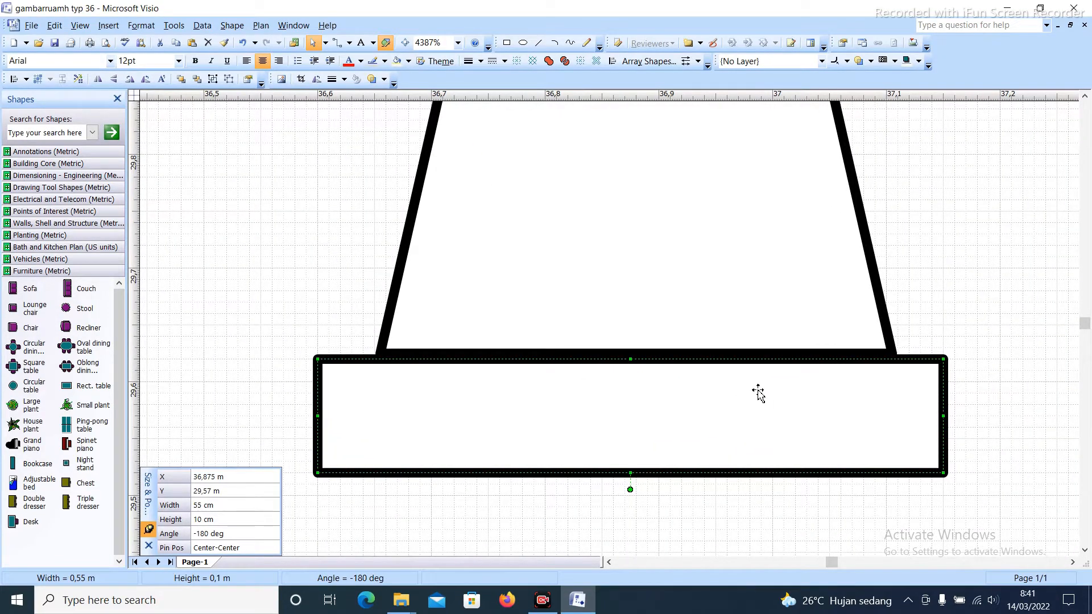
left_click_drag(758, 393, 754, 383)
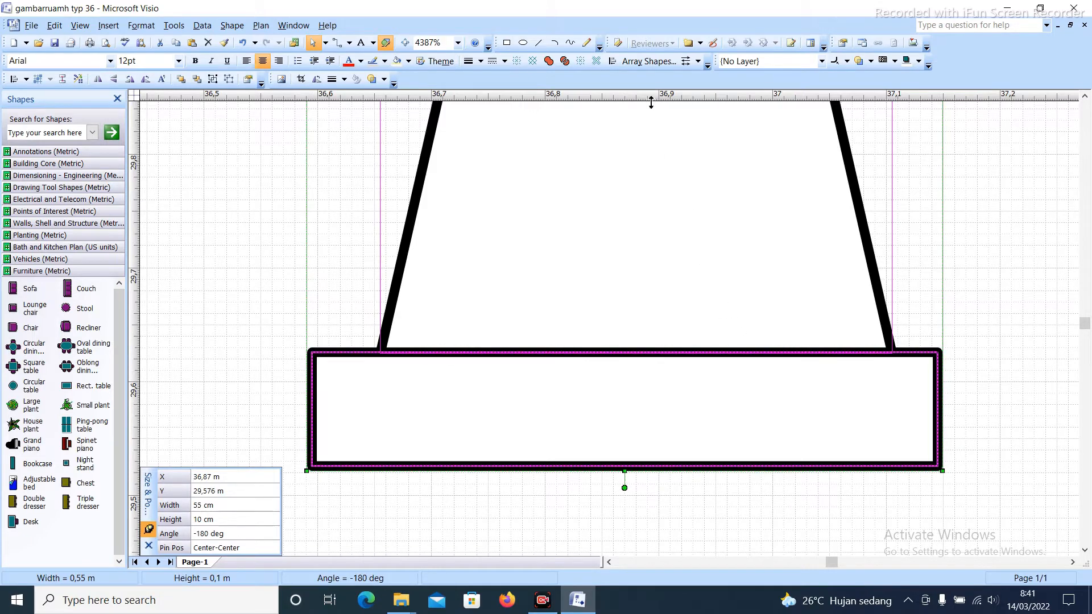
Align the base rectangle and the trapezoid horizontally on their centres
left_click(612, 62)
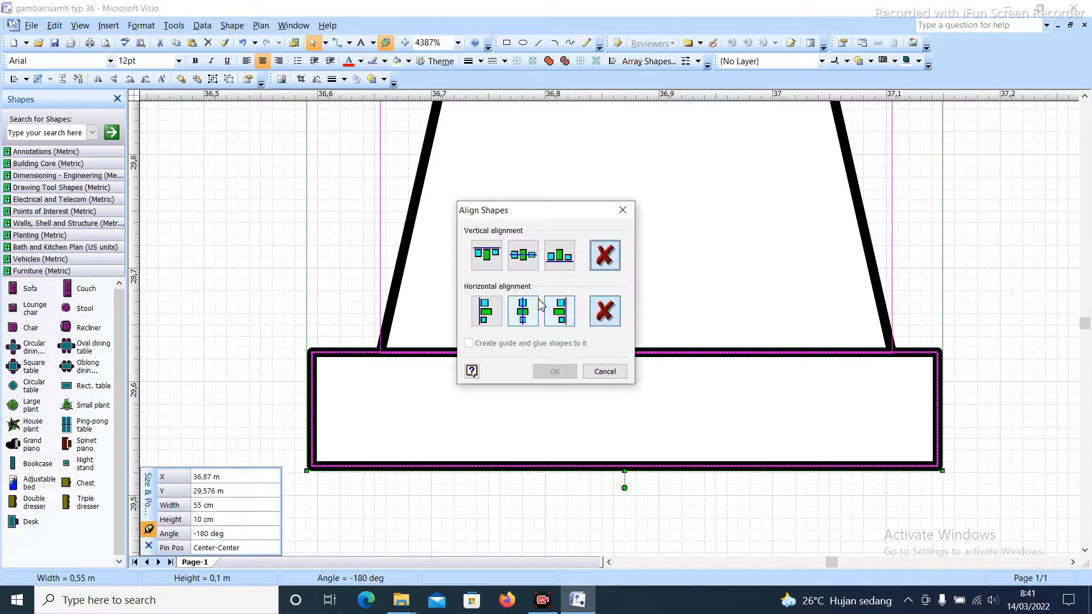
left_click(526, 311)
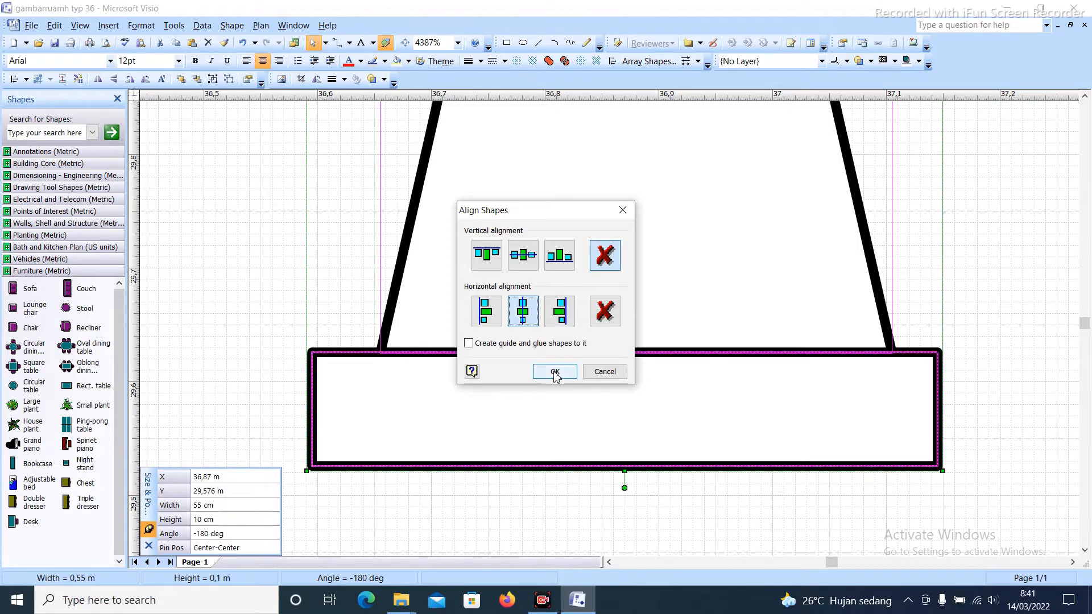
left_click(553, 371)
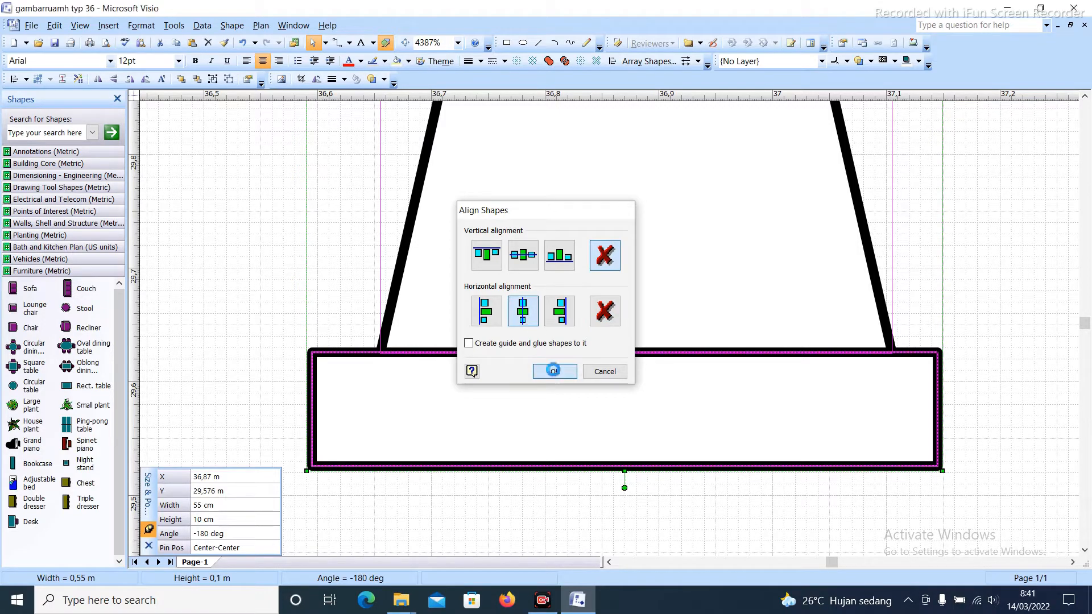
left_click(962, 297)
Place a copy of the 55 x 10 cm base rectangle in the empty area left of the trapezoid
scroll(792, 377, "down", 1)
scroll(792, 377, "down", 5)
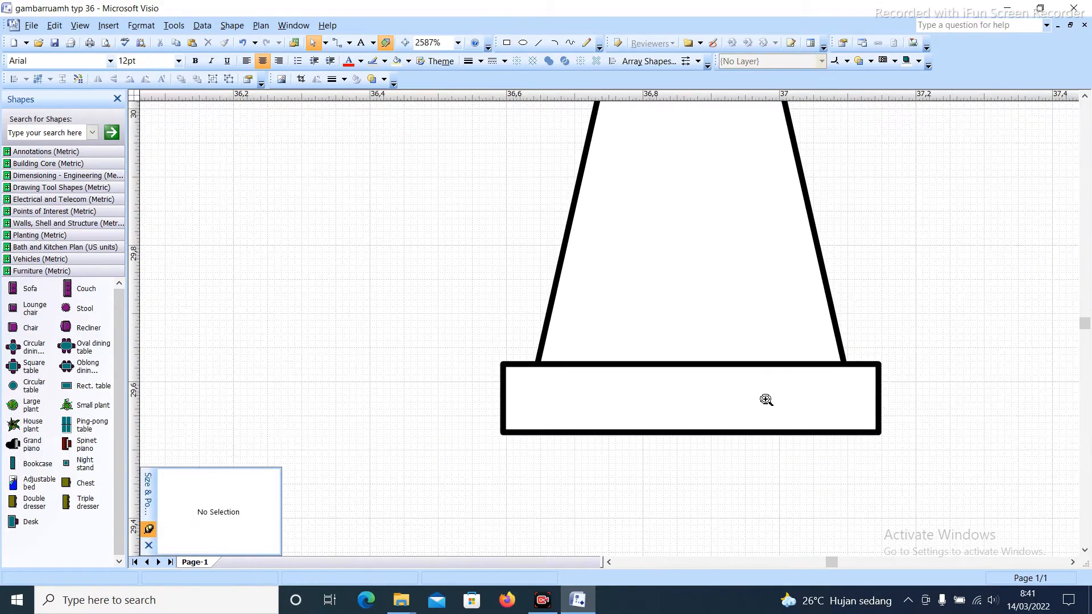
left_click(675, 462)
left_click_drag(675, 462, 438, 333)
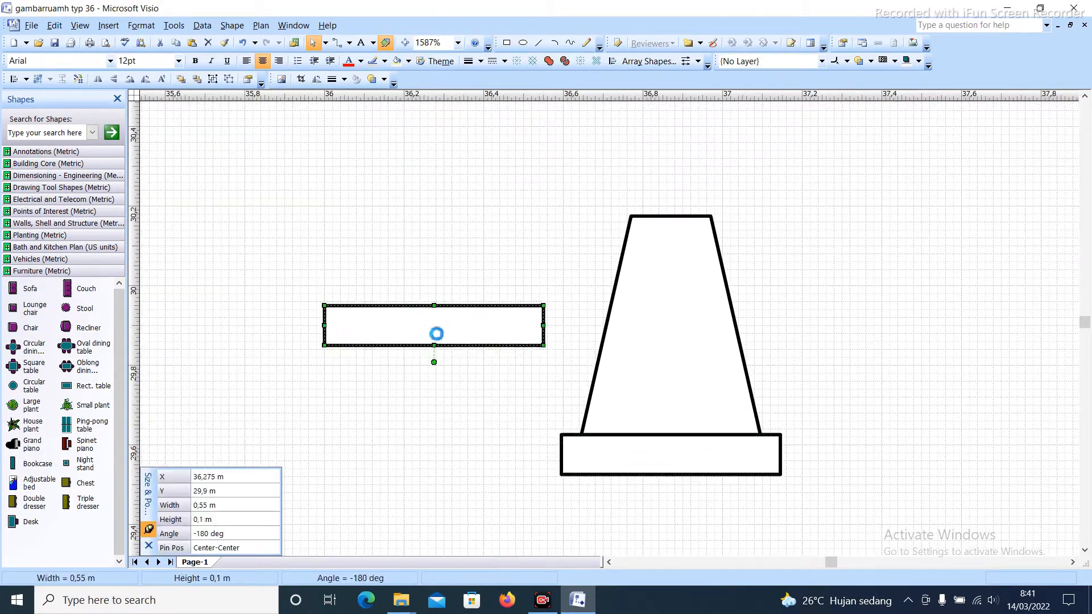
Set the copied rectangle's width to 15 cm and its height to 20 cm
left_click(234, 505)
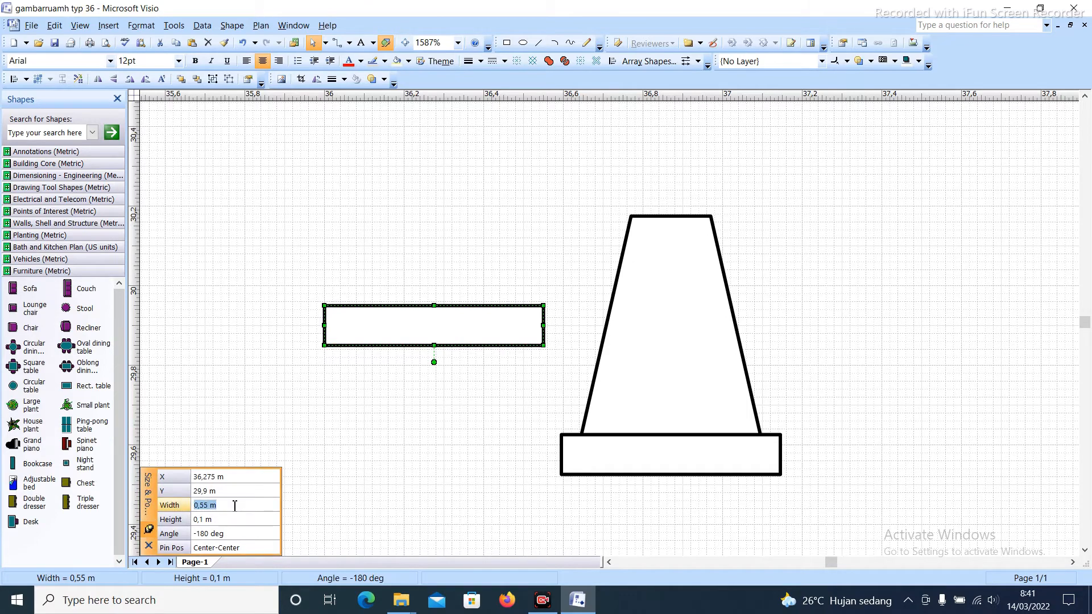
type("15cm")
left_click(222, 521)
type("20cm")
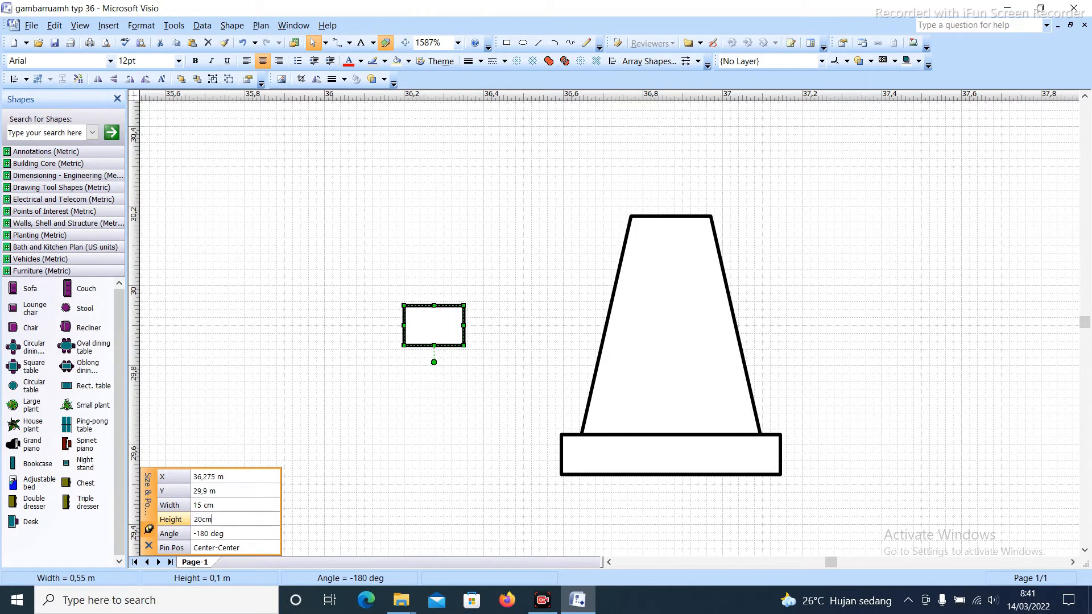
key("Return")
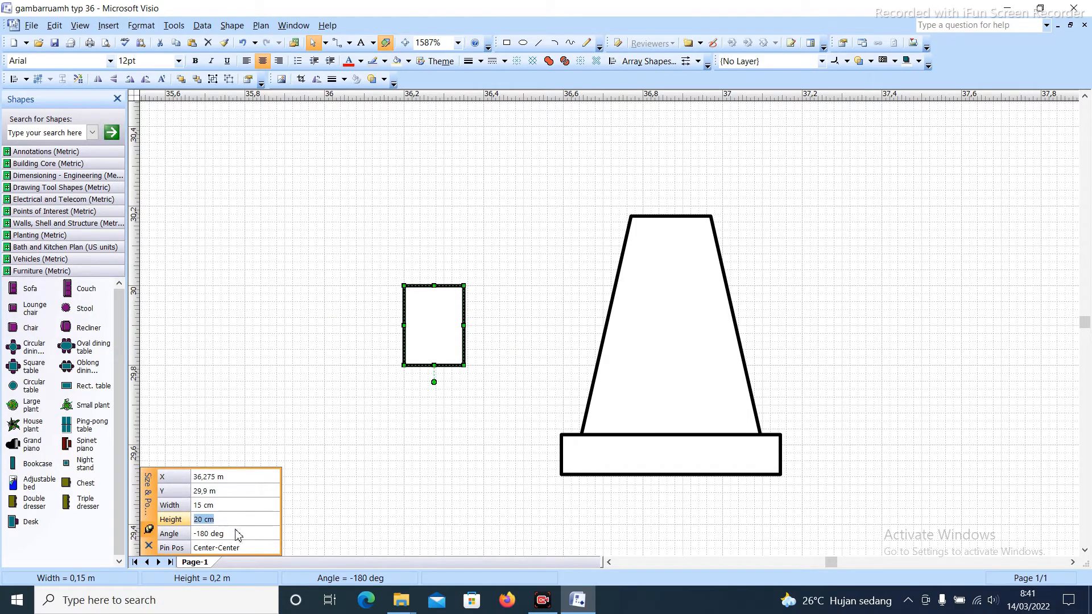
left_click(433, 415)
Move the 15 x 20 cm rectangle on top of the trapezoid so its lower edge sits on the trapezoid's top edge
scroll(441, 324, "up", 3)
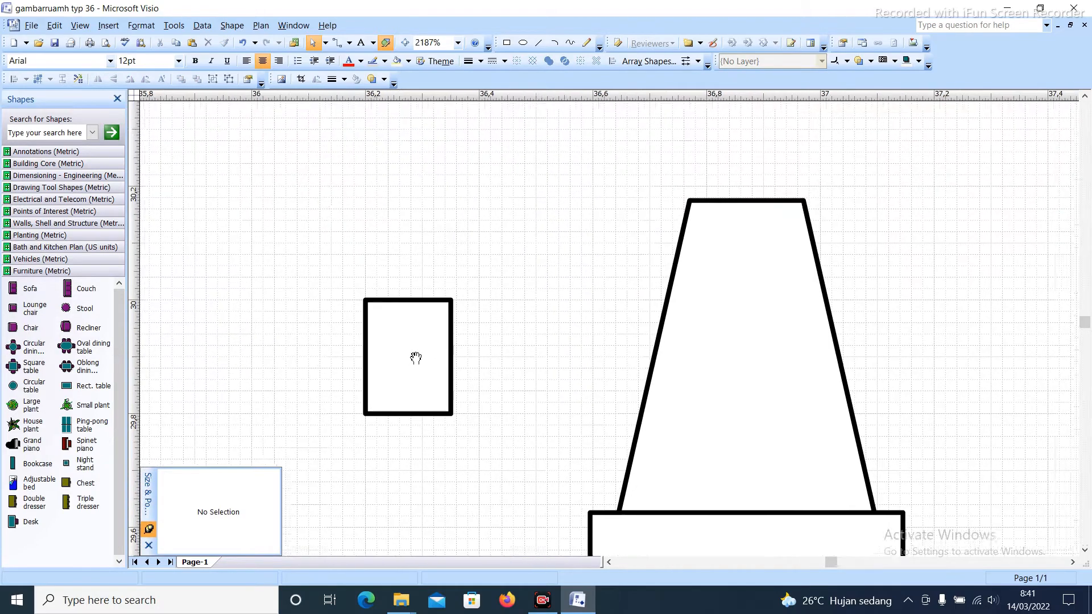
left_click_drag(364, 409, 703, 201)
scroll(709, 239, "up", 4)
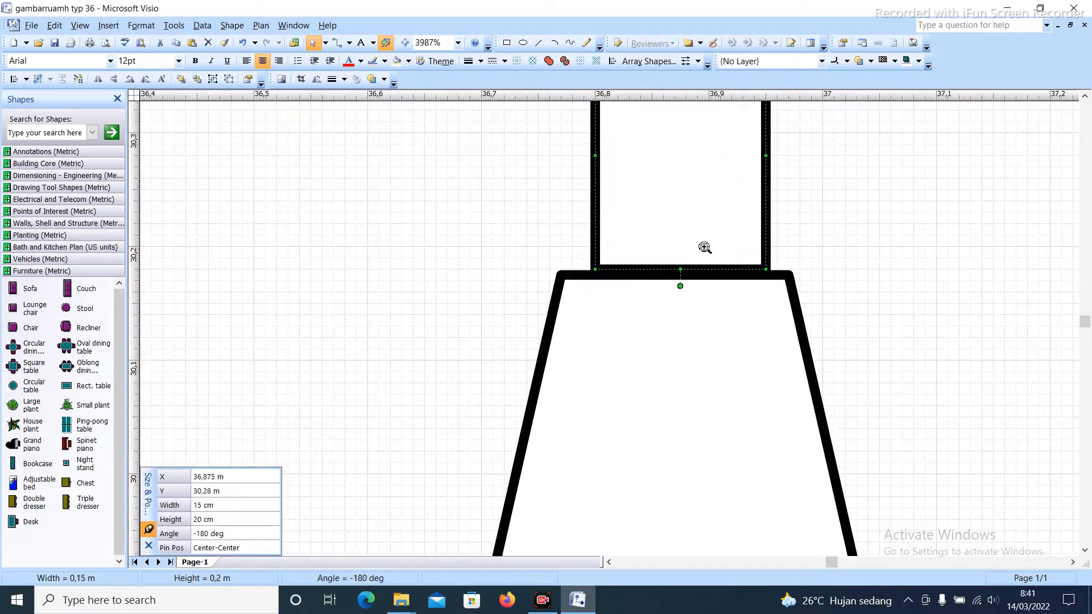
left_click_drag(701, 282, 697, 253)
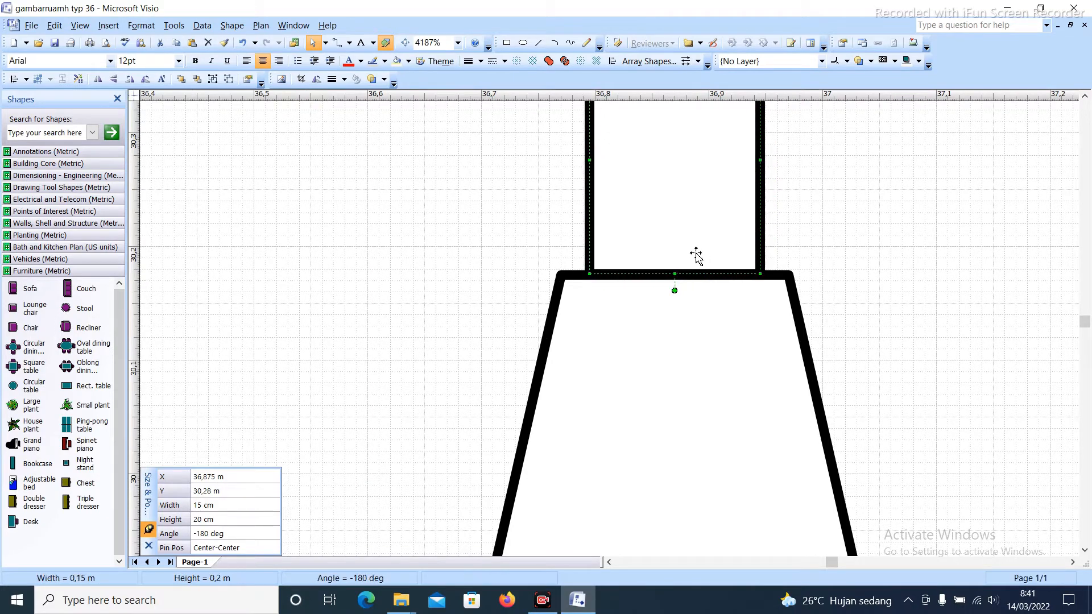
key("Down")
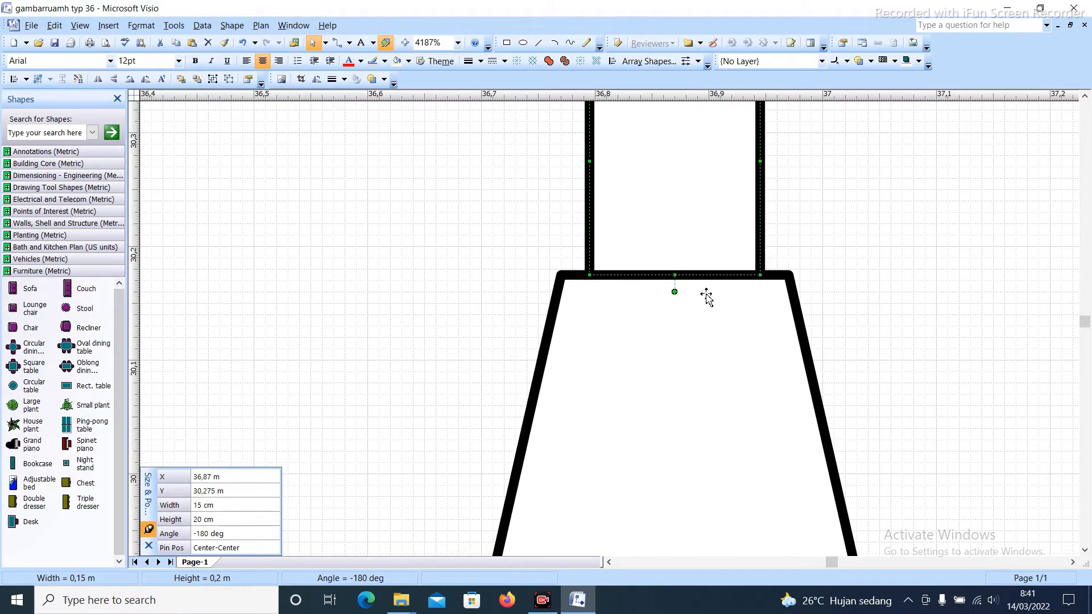
Align the 15 x 20 cm rectangle and the trapezoid horizontally on their centres
left_click(720, 353)
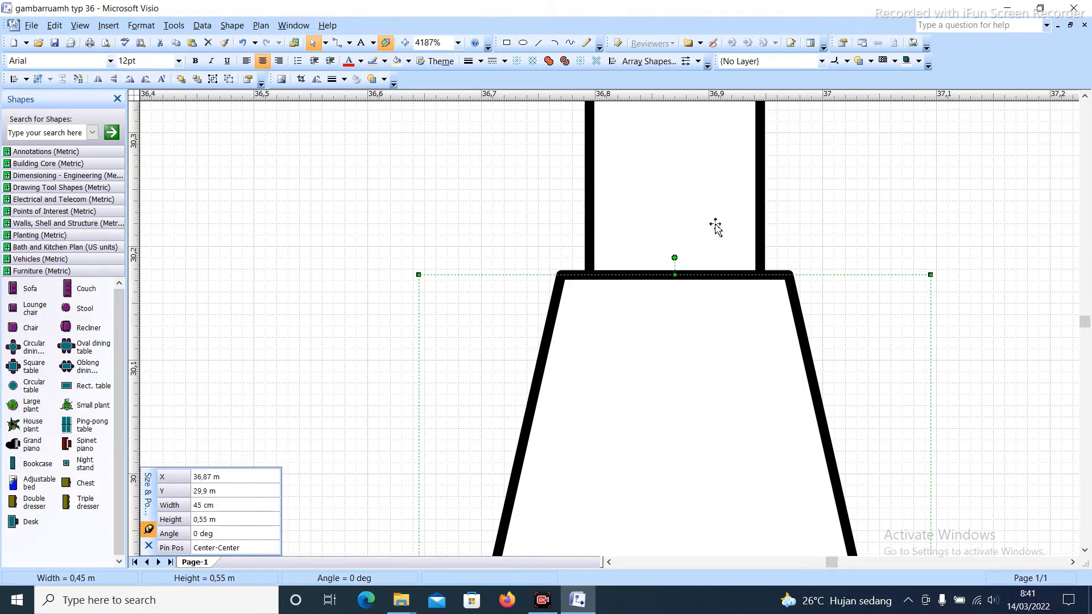
left_click(857, 251)
left_click(708, 342)
left_click(707, 223)
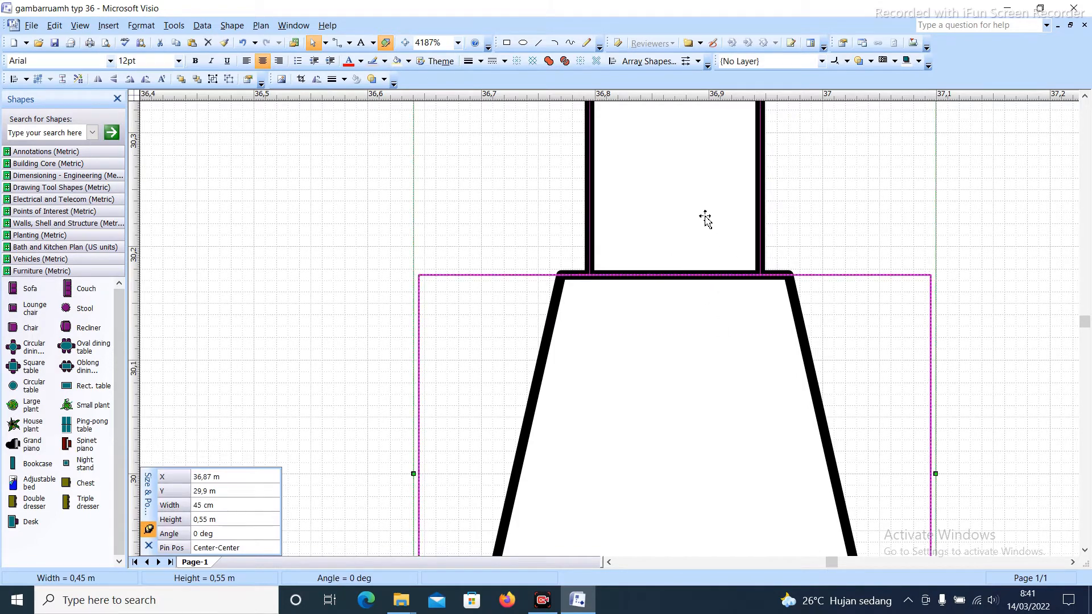
left_click(597, 63)
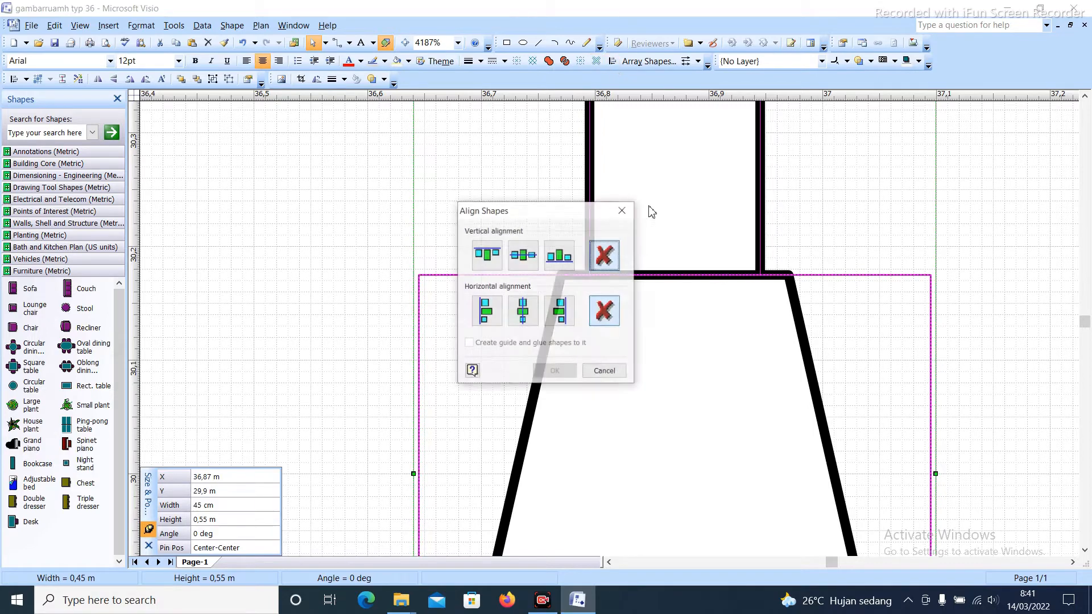
left_click(531, 316)
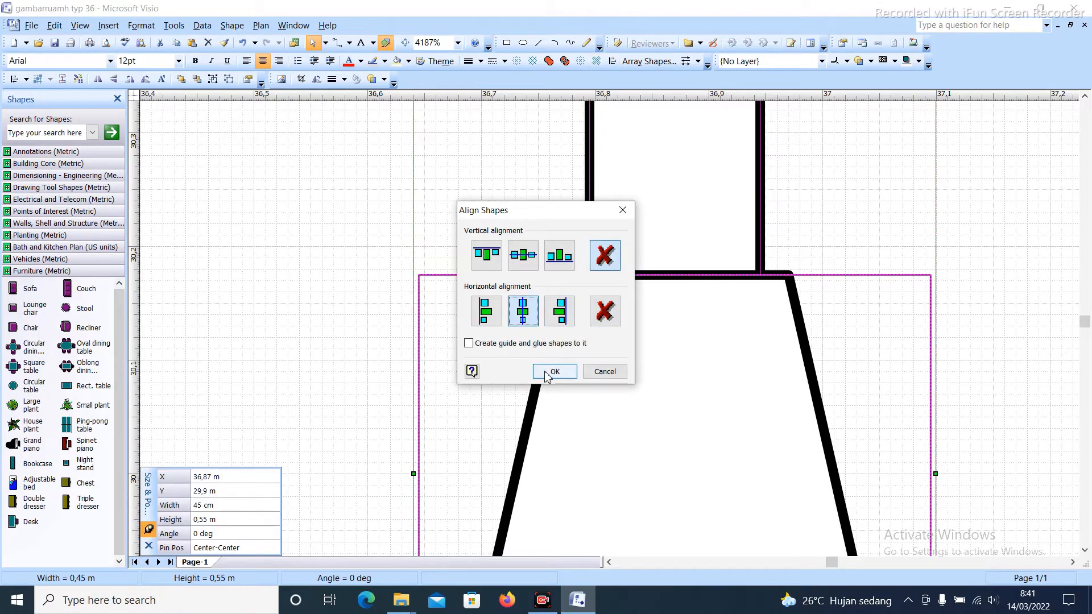
left_click(554, 371)
left_click(500, 366)
scroll(643, 298, "down", 6)
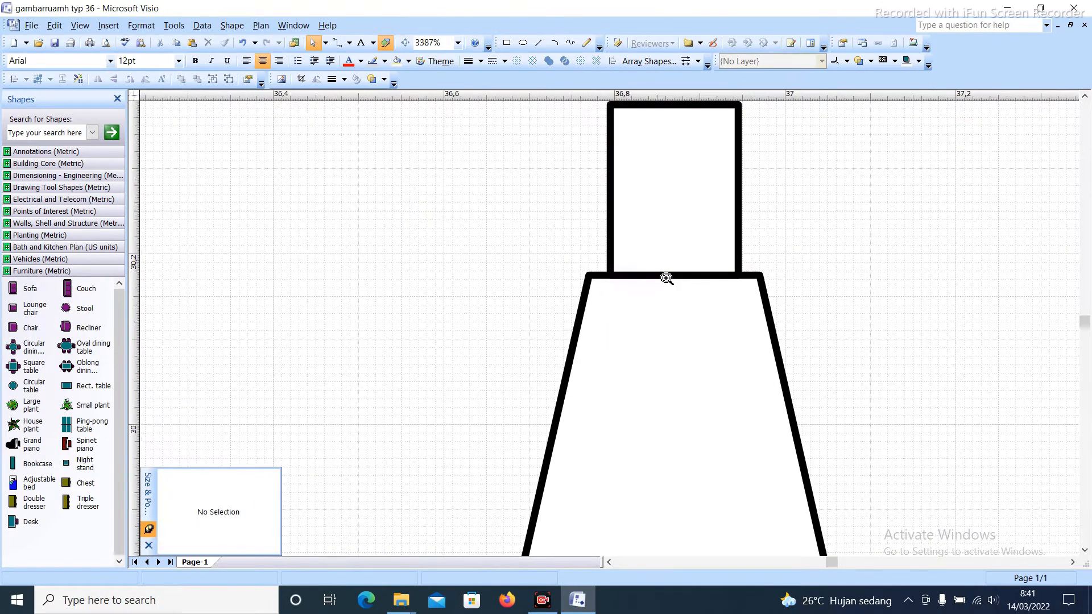
Offset the 15 x 20 cm rectangle by a distance of 2 and delete the resulting outer outline
left_click(663, 222)
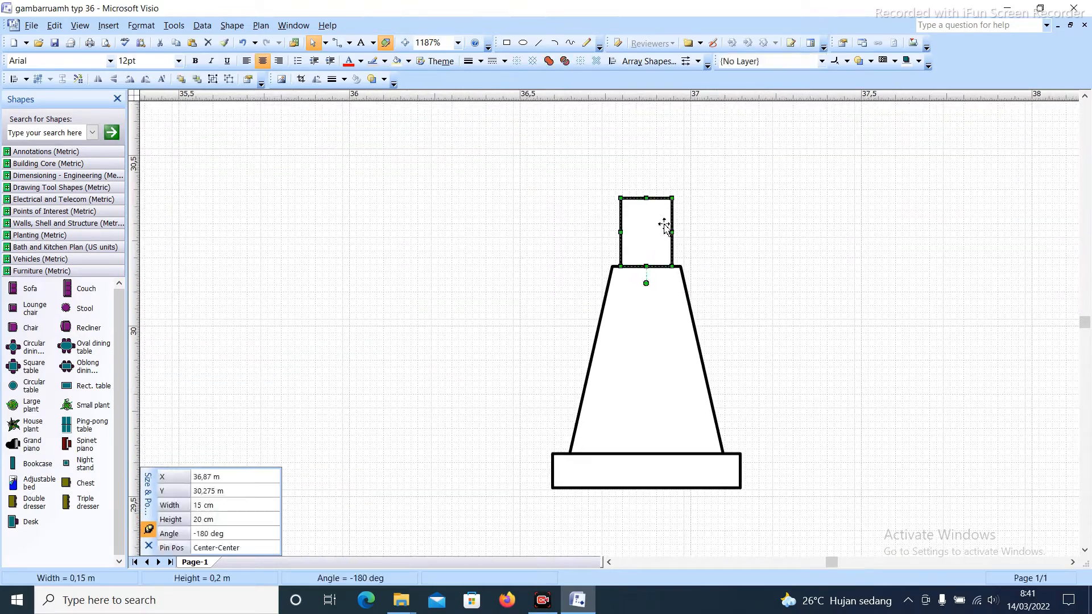
scroll(664, 225, "up", 4)
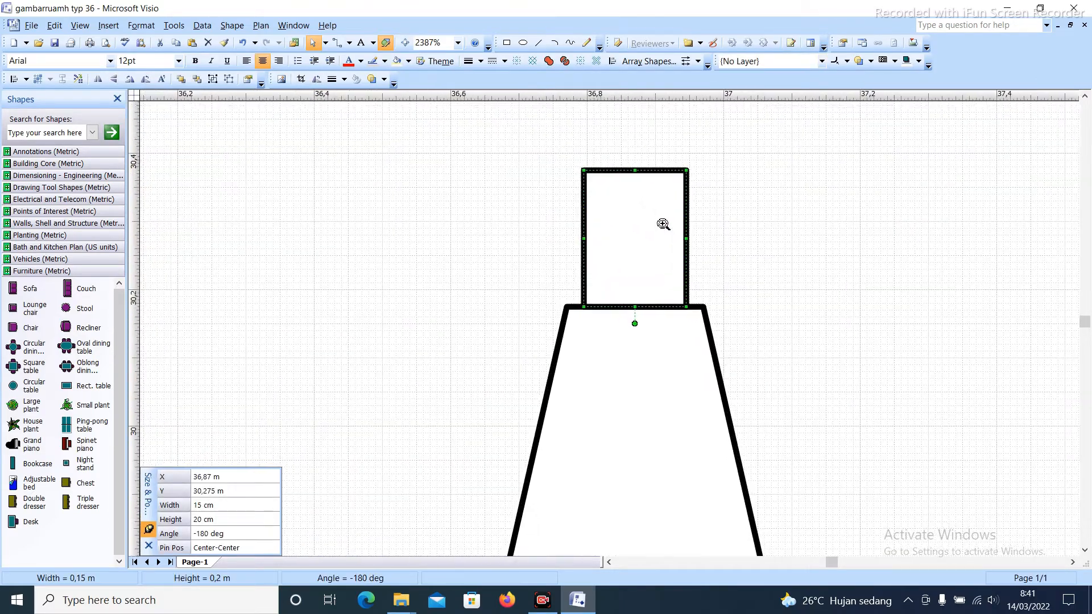
scroll(632, 192, "up", 1)
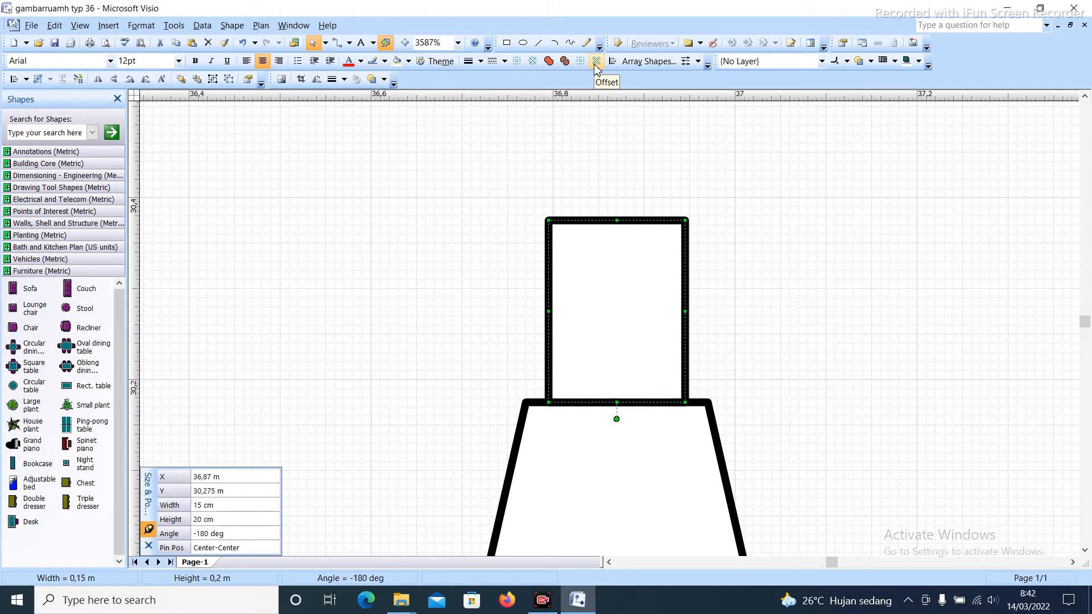
left_click(649, 142)
left_click(608, 278)
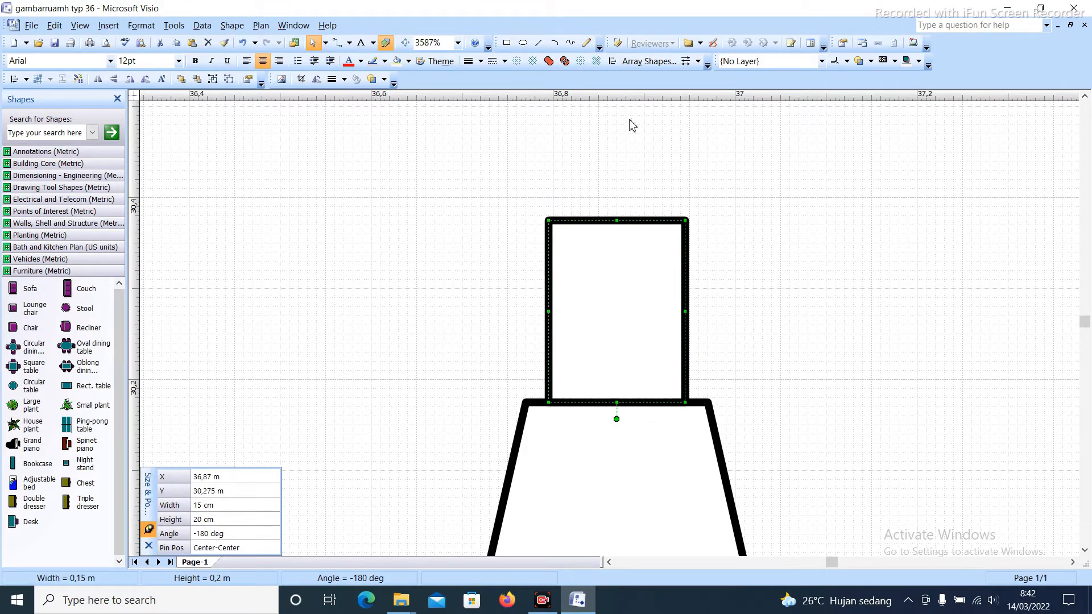
left_click(596, 61)
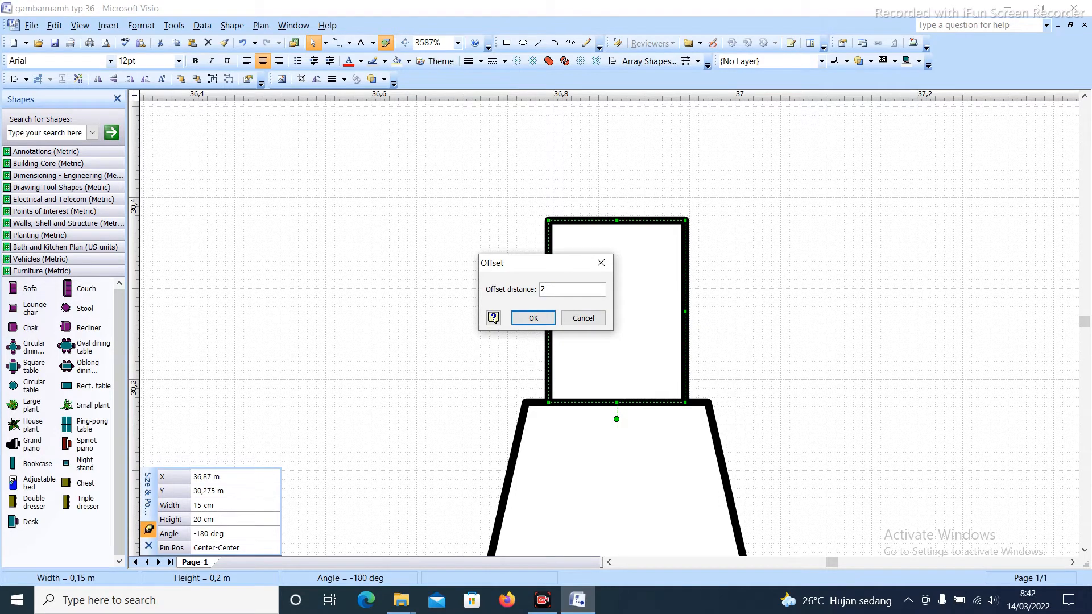
left_click(537, 320)
left_click(754, 269)
left_click(705, 215)
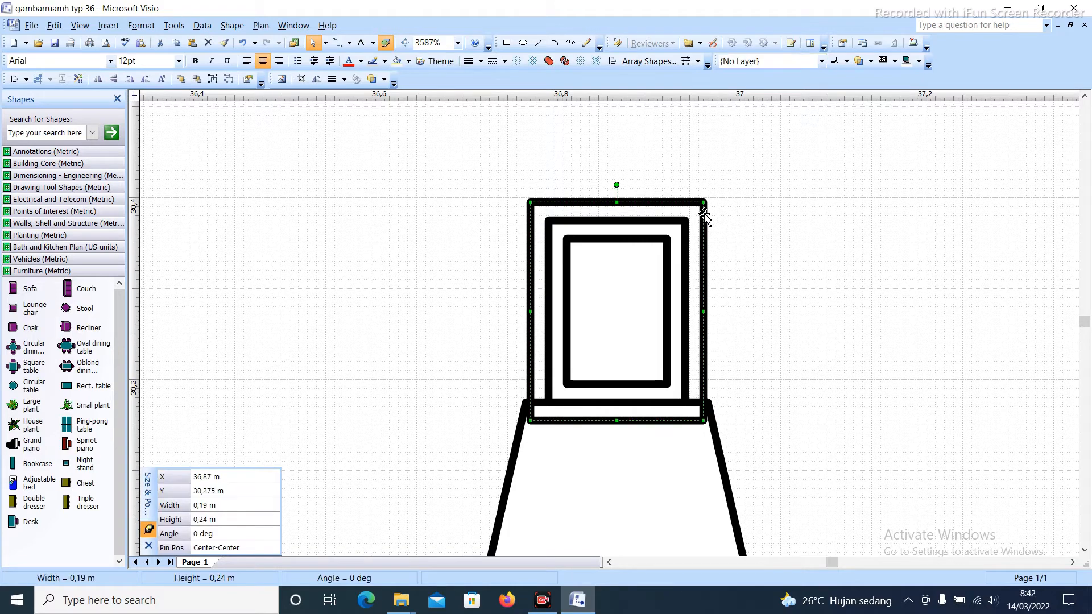
key("Delete")
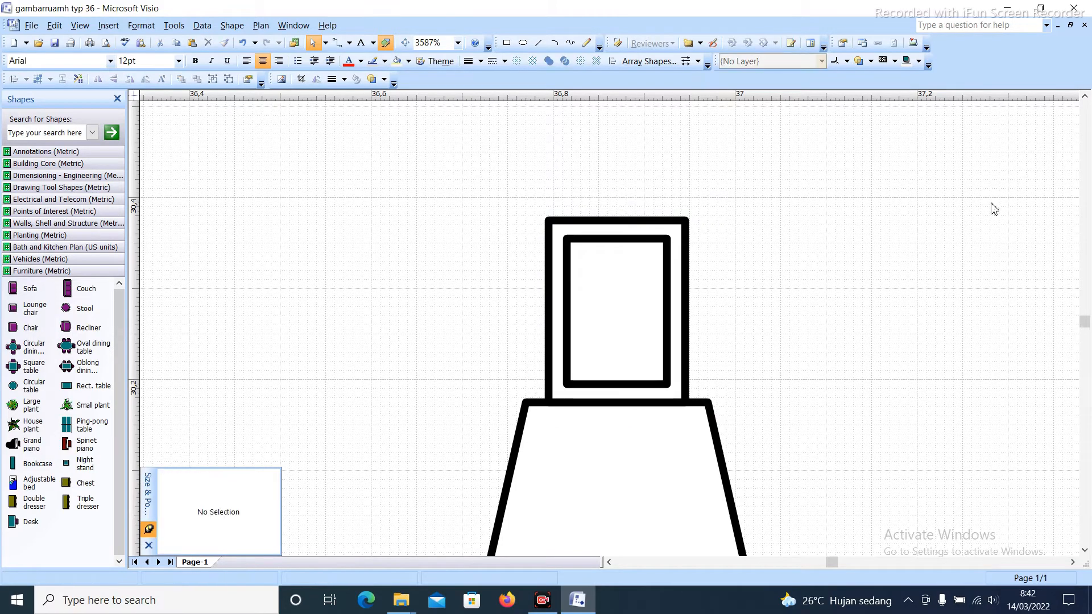
Draw a circle about 2 cm in diameter in the inner rectangle's upper-left corner and give it a thinner line weight
left_click(523, 44)
scroll(594, 239, "up", 2)
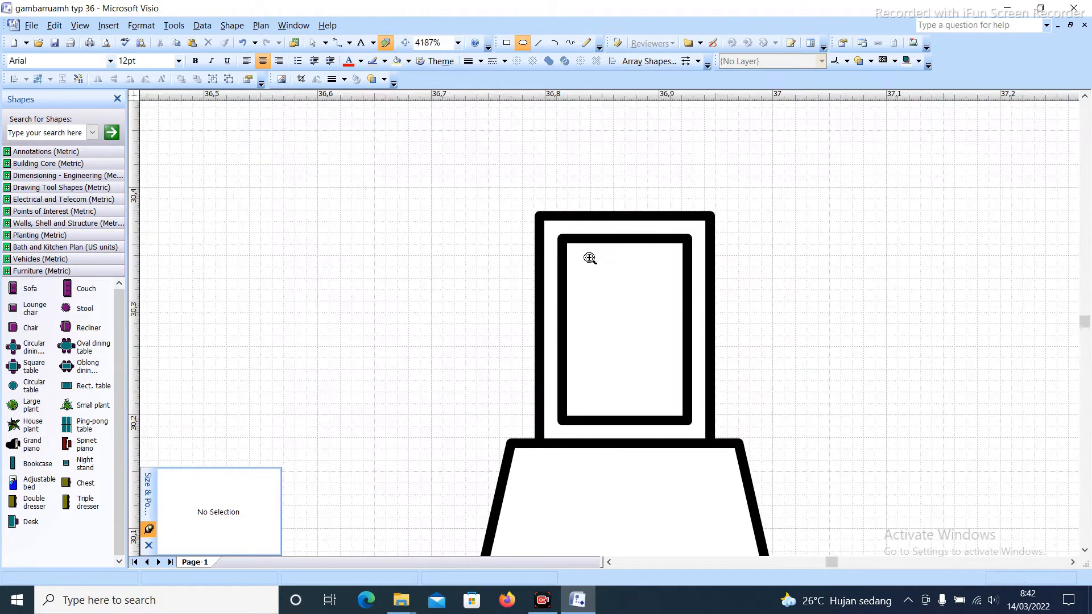
left_click_drag(580, 251, 606, 276)
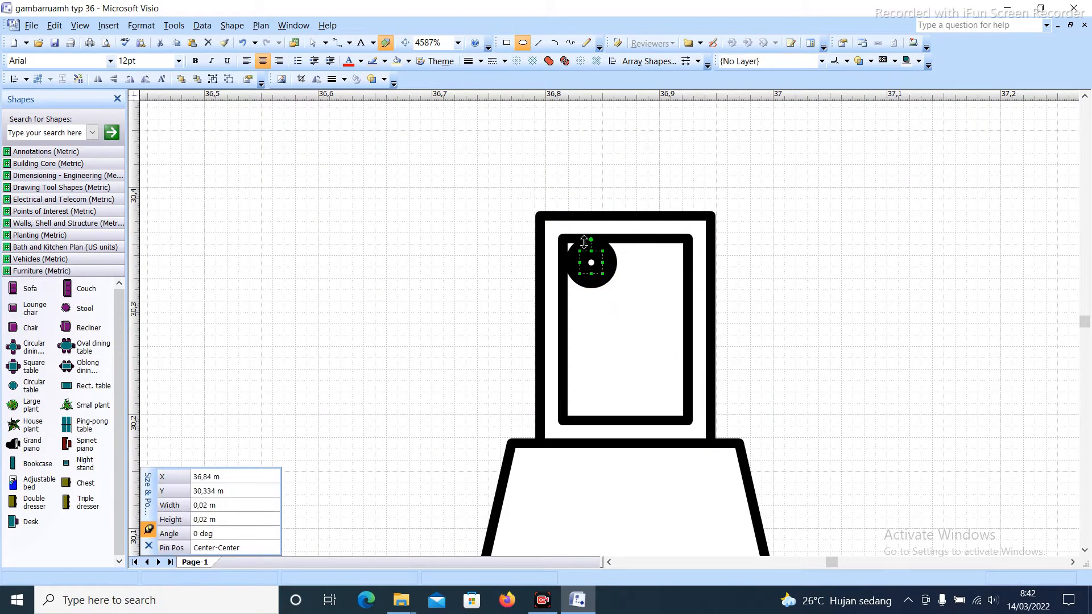
left_click(314, 45)
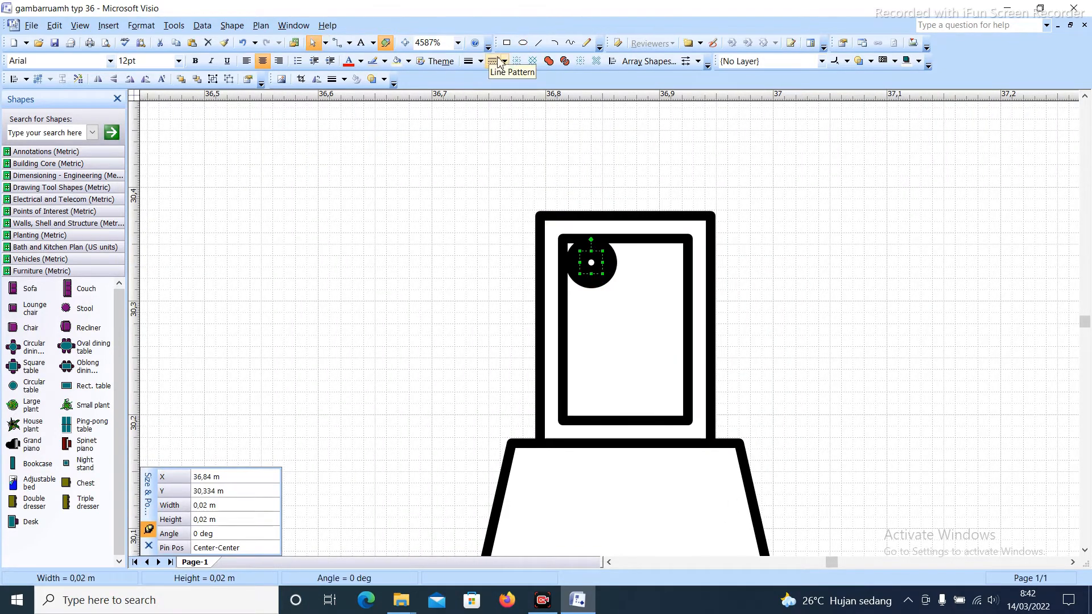
left_click(480, 62)
left_click(480, 98)
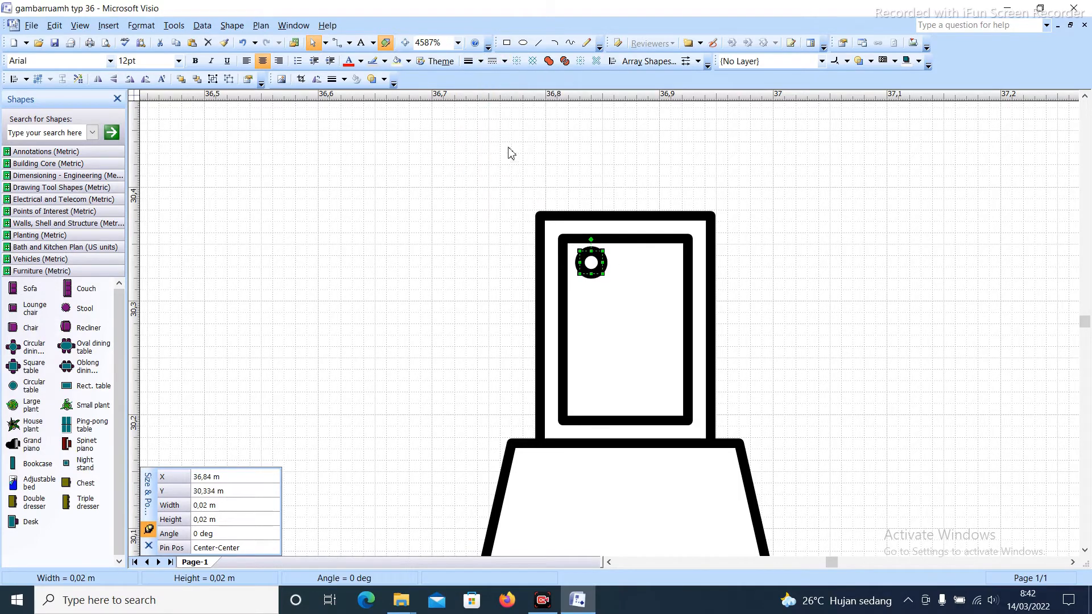
Fit the circle tightly into the inner rectangle's upper-left corner and place a copy level with it in the upper-right corner
scroll(602, 259, "up", 3)
scroll(603, 259, "up", 2)
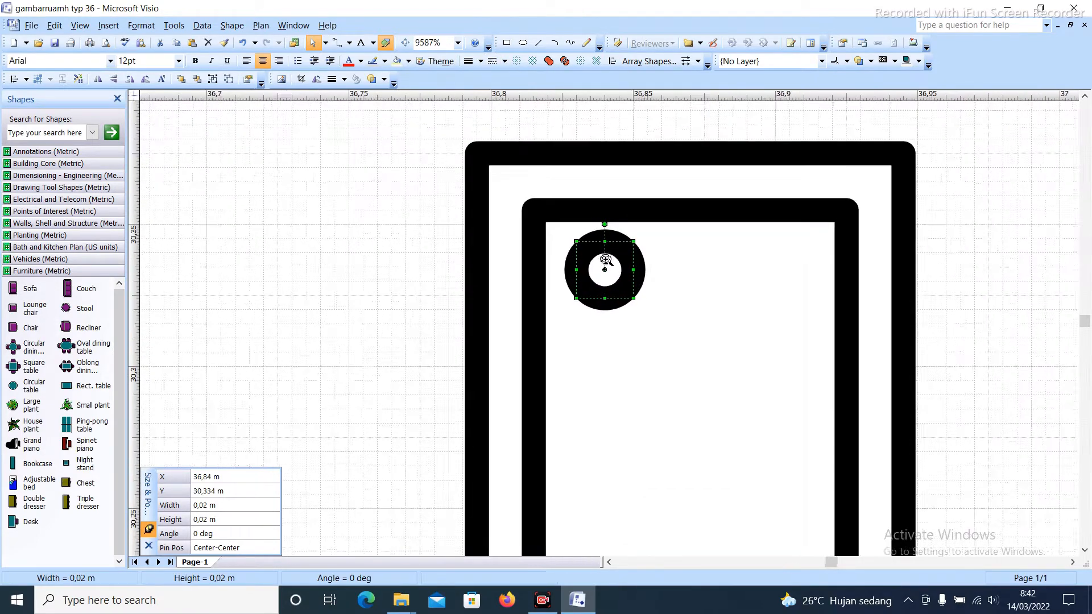
scroll(609, 256, "up", 2)
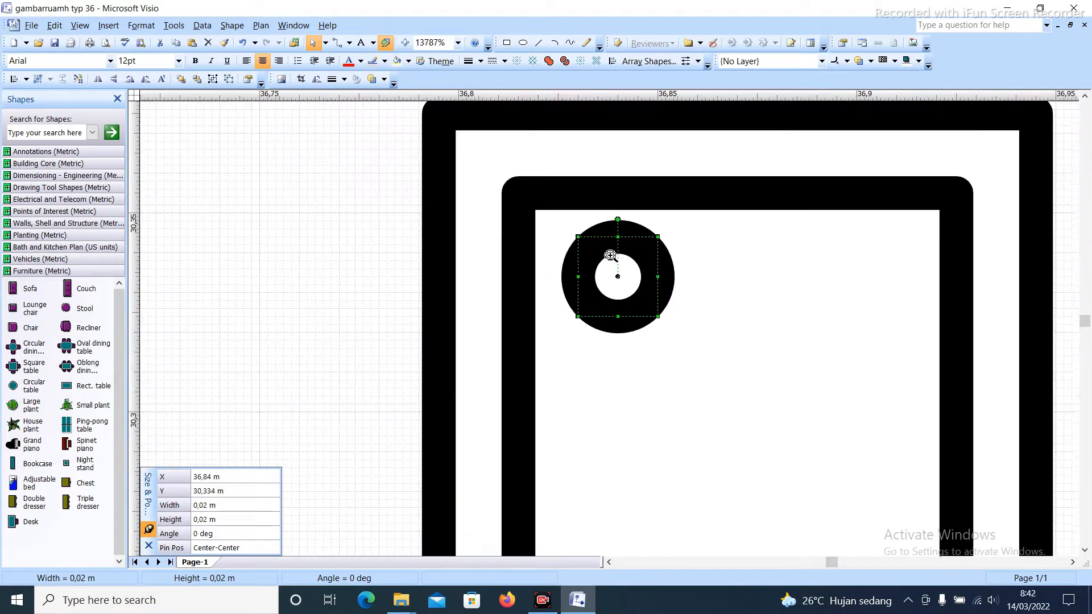
left_click_drag(600, 248, 888, 227)
scroll(700, 217, "down", 2)
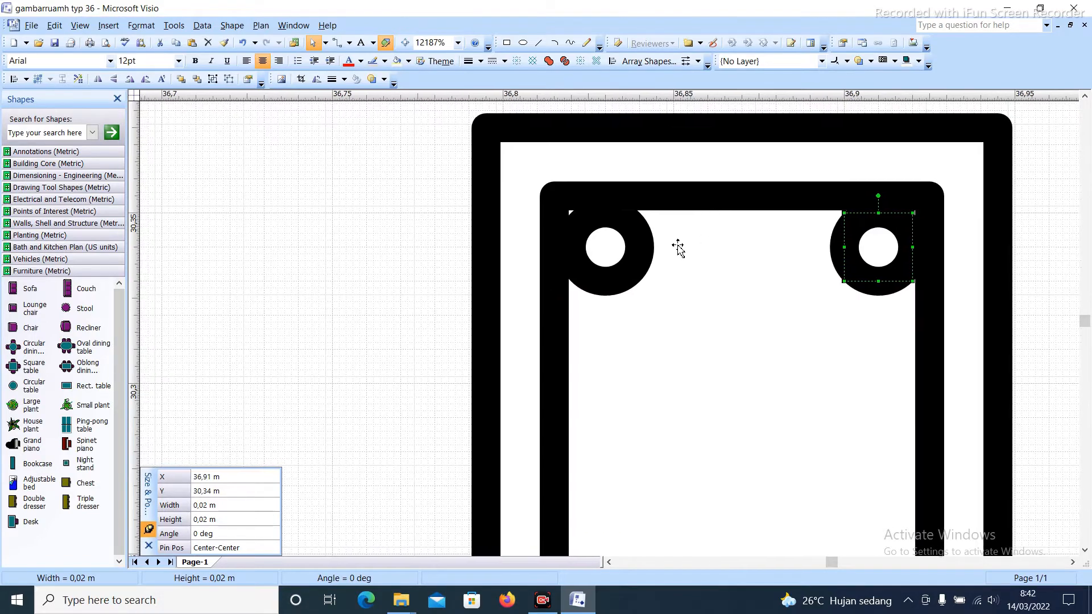
Copy the two upper circles together straight down into the inner rectangle's lower corners
scroll(678, 250, "down", 3)
scroll(648, 290, "down", 1)
scroll(643, 297, "down", 2)
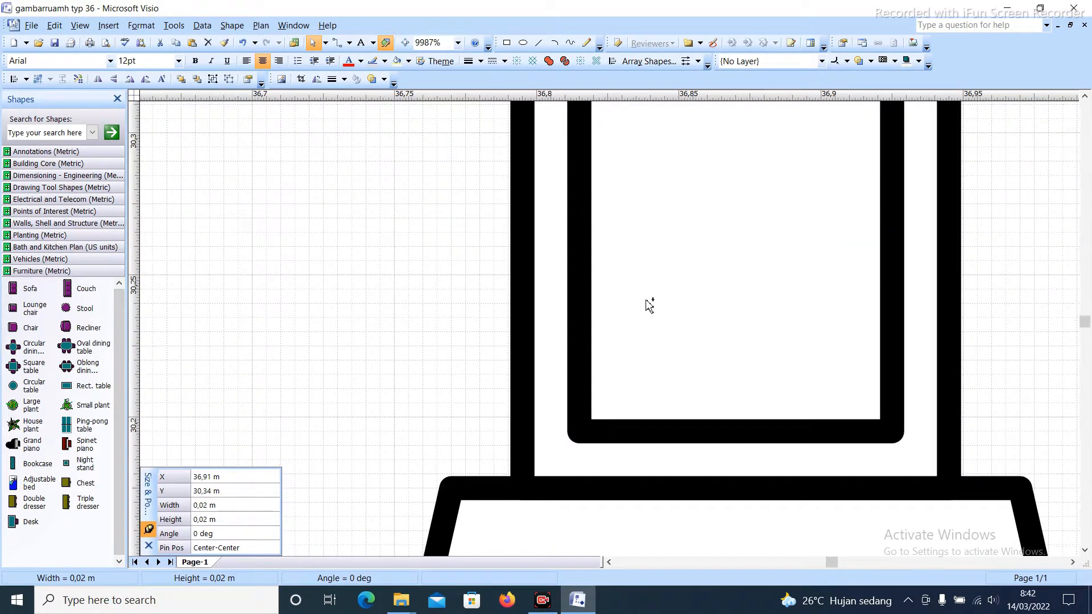
scroll(648, 304, "up", 5)
scroll(663, 288, "down", 1)
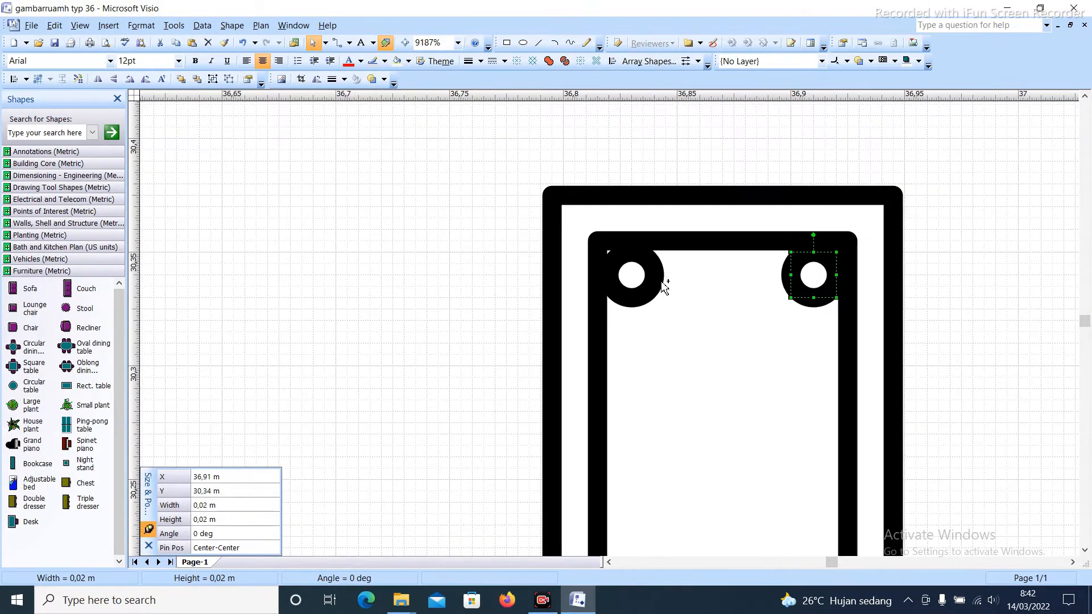
scroll(660, 290, "down", 2)
scroll(680, 281, "down", 2)
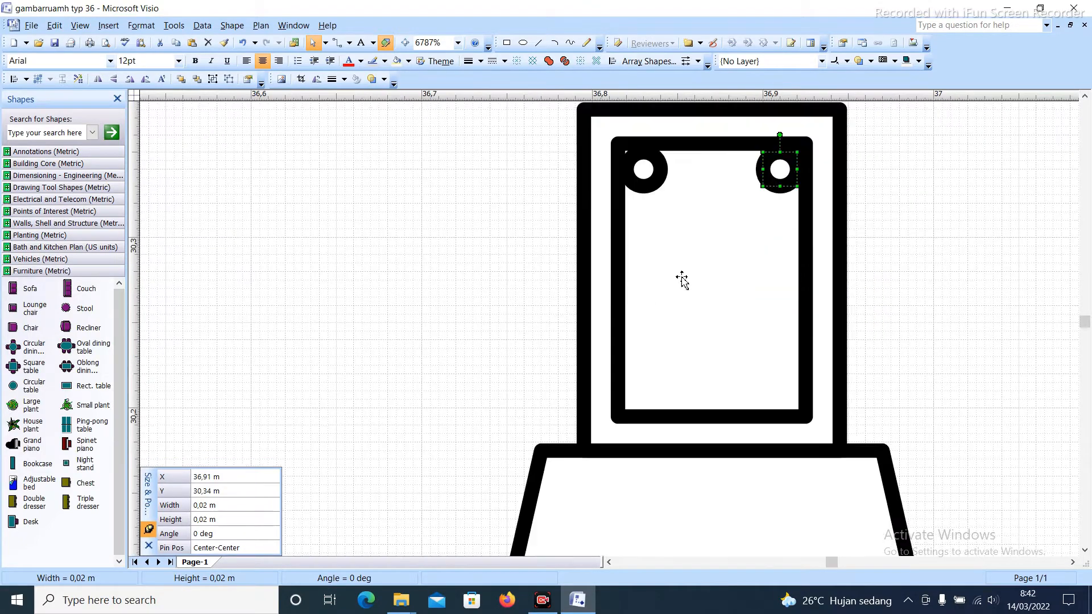
left_click(658, 182)
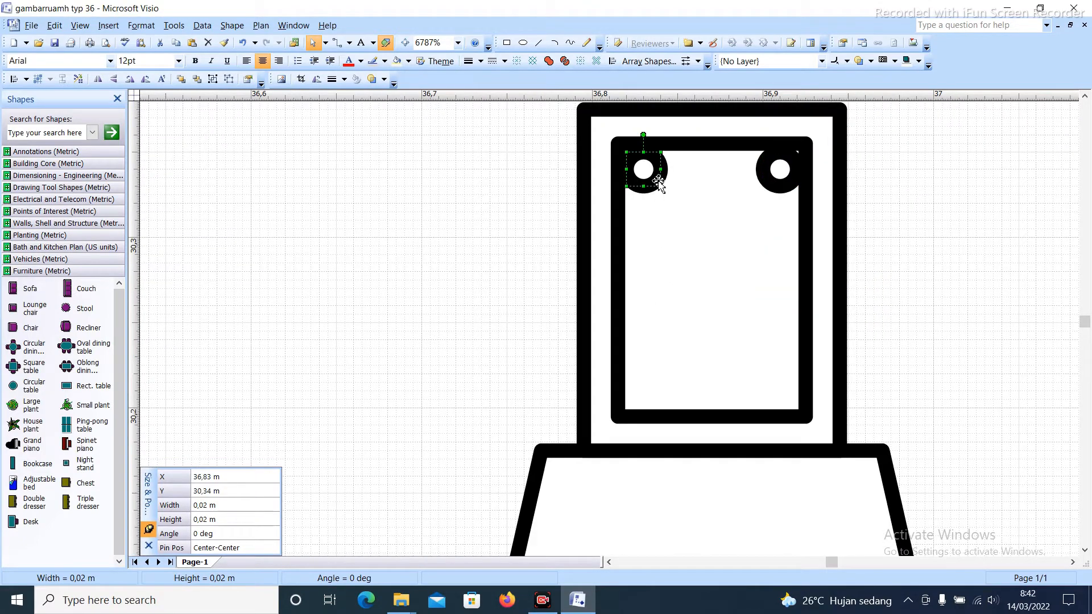
left_click(778, 186, "shift")
left_click(517, 208)
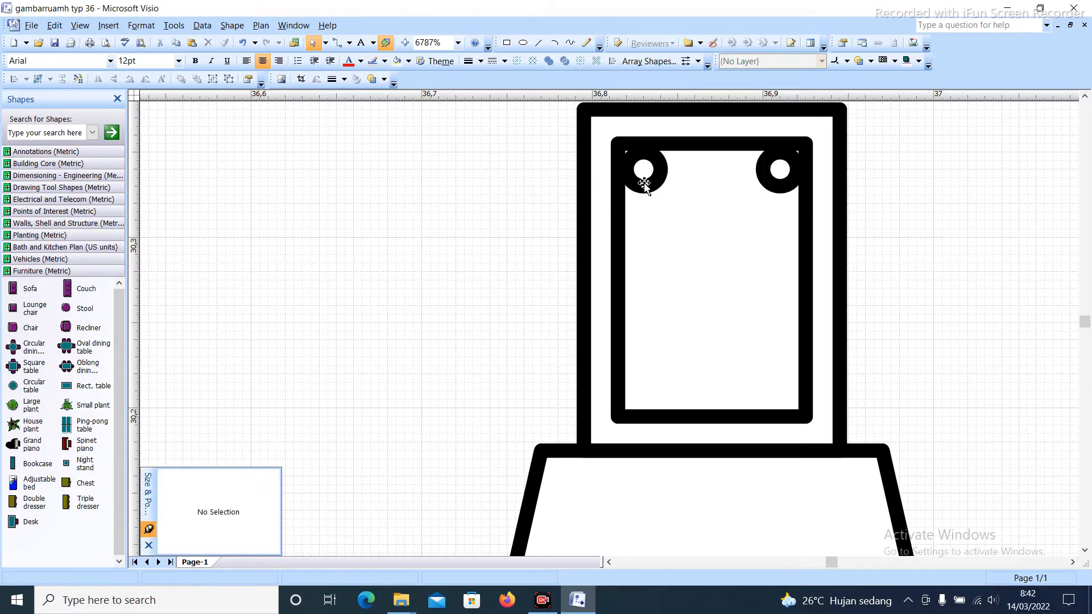
left_click(653, 187)
left_click(767, 185, "shift")
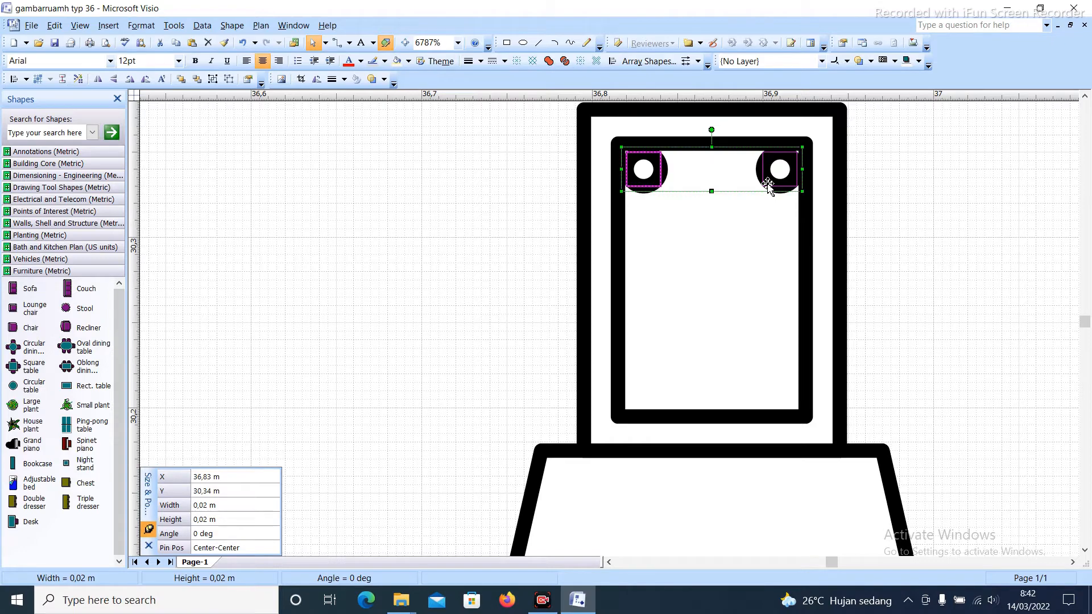
left_click_drag(769, 190, 775, 410)
left_click(914, 312)
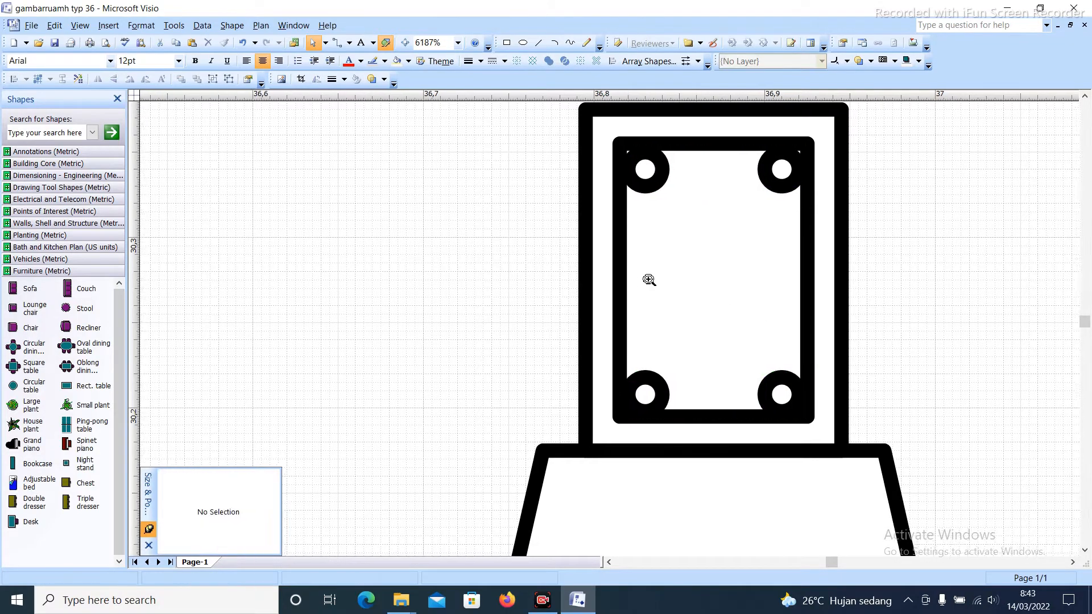
Copy the base layer rectangle up across the footing's lower part and send the copy behind the trapezoid
scroll(649, 280, "down", 8)
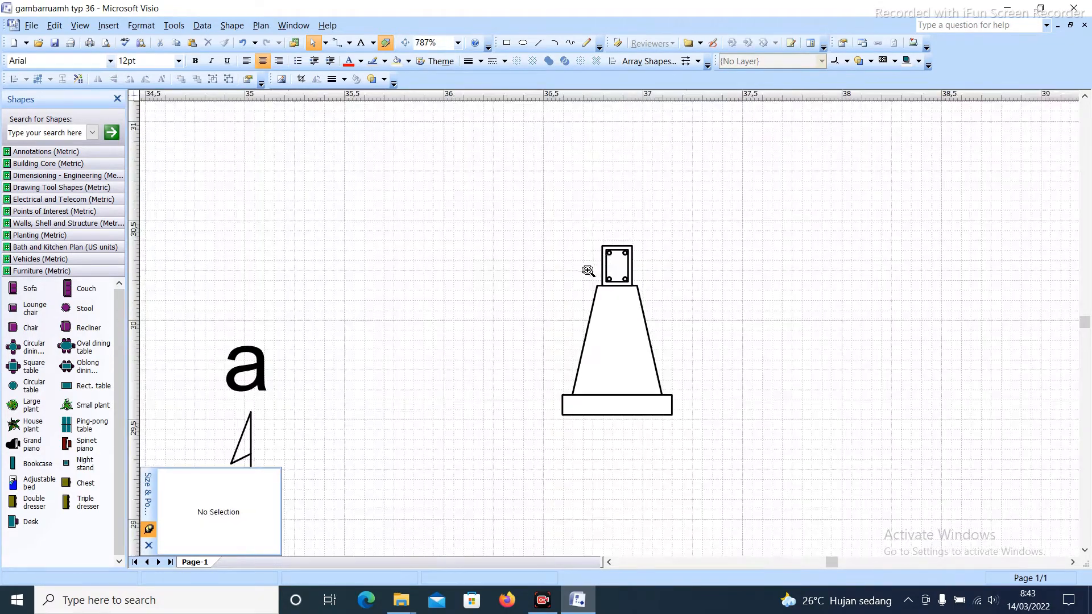
scroll(613, 325, "up", 2)
left_click(609, 463)
left_click_drag(609, 463, 612, 408)
scroll(603, 421, "up", 2)
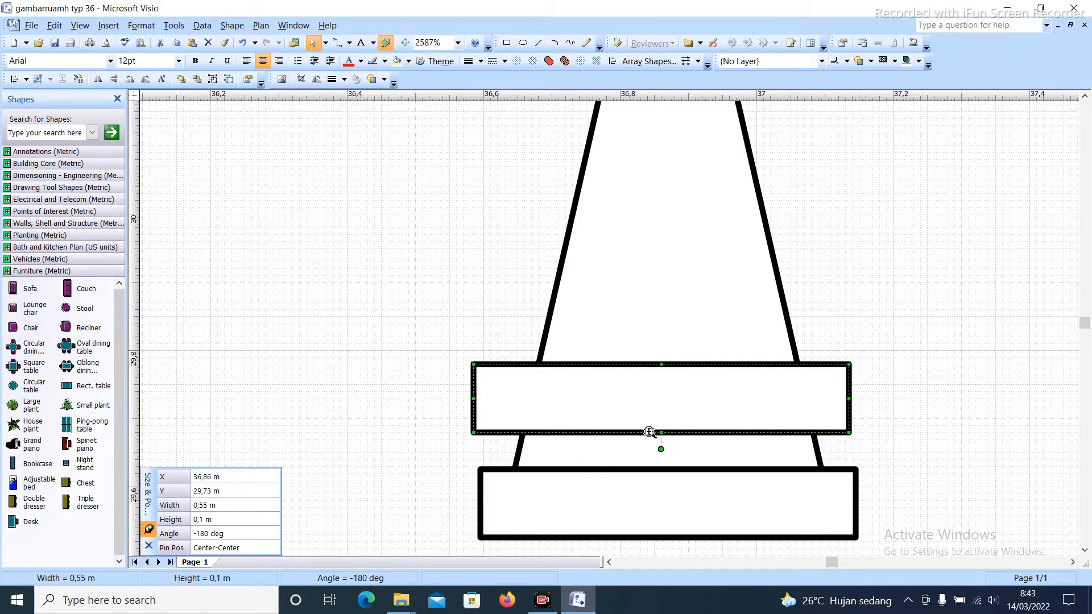
key("ctrl+shift+b")
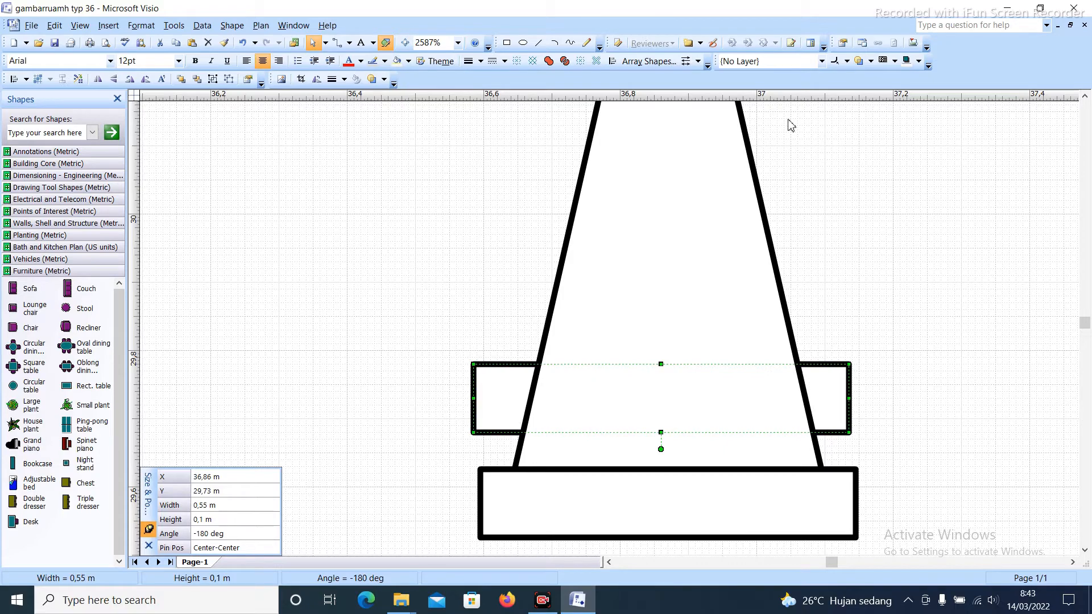
left_click(812, 143)
scroll(737, 182, "down", 1)
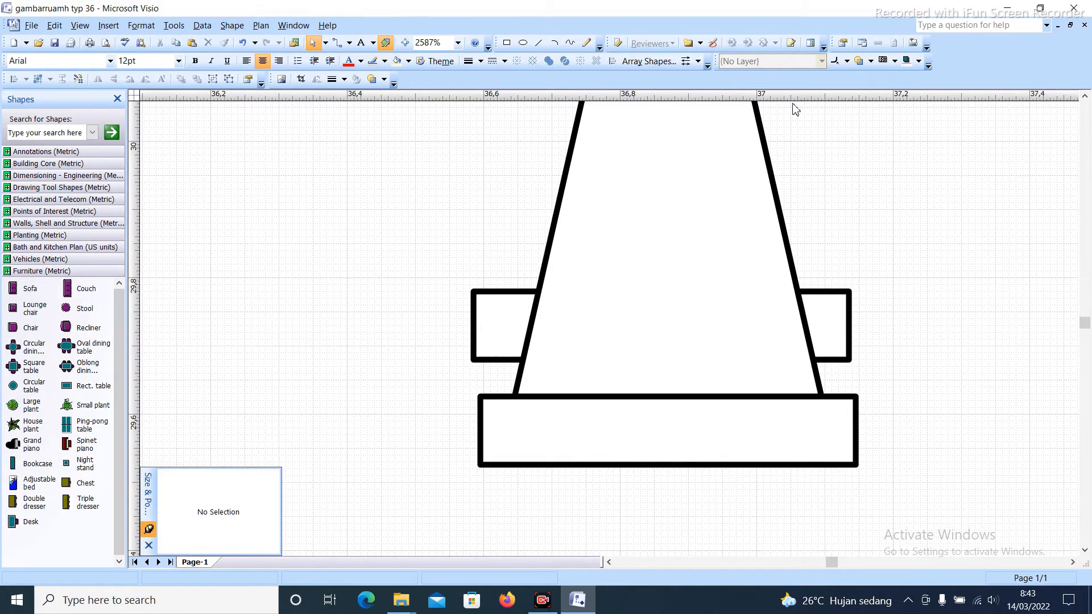
Place a horizontal guide along the base layer's bottom edge and stretch the rear rectangle down to it, about 0.254 m high
left_click_drag(795, 98, 641, 465)
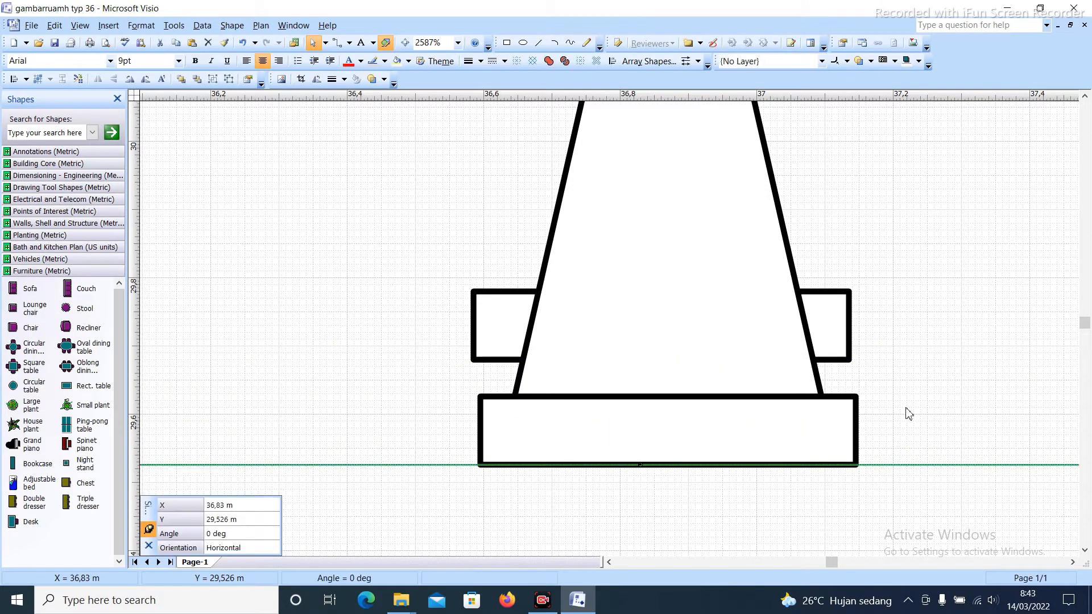
key("Delete")
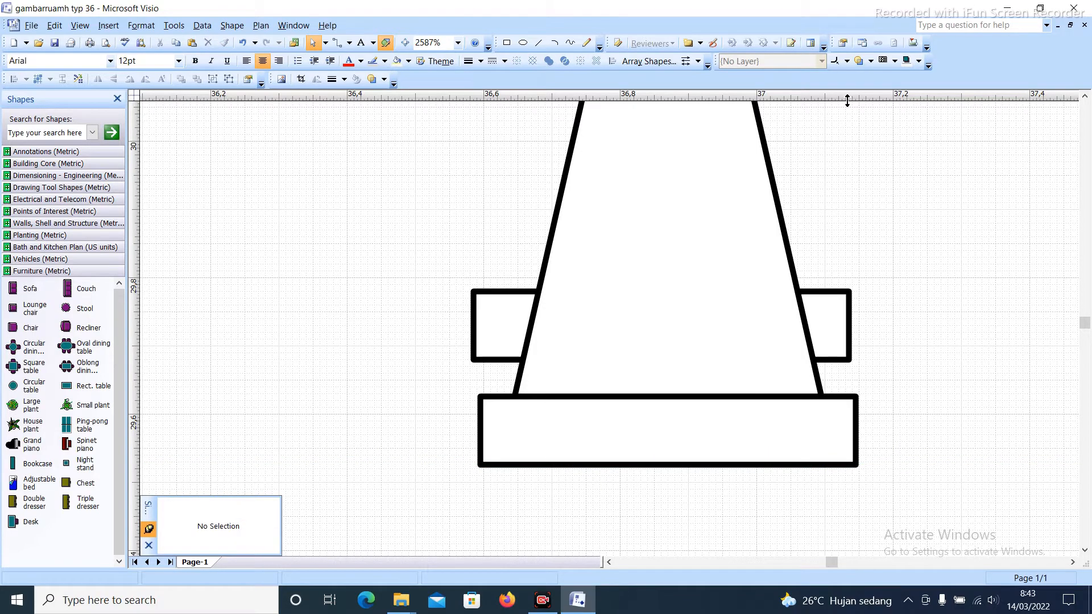
left_click_drag(847, 100, 732, 464)
left_click(841, 323)
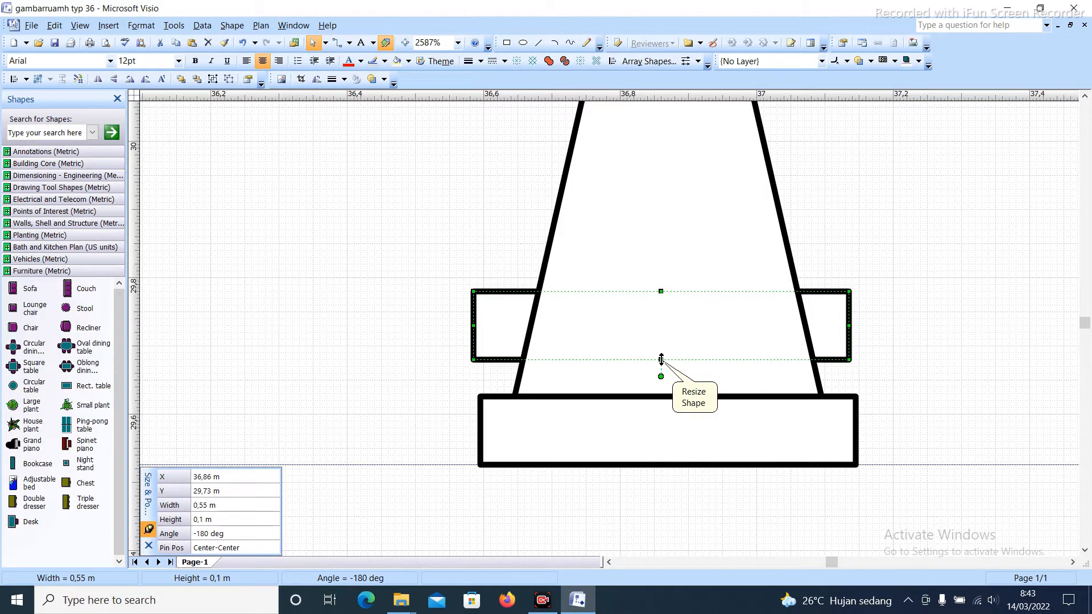
left_click_drag(660, 360, 651, 465)
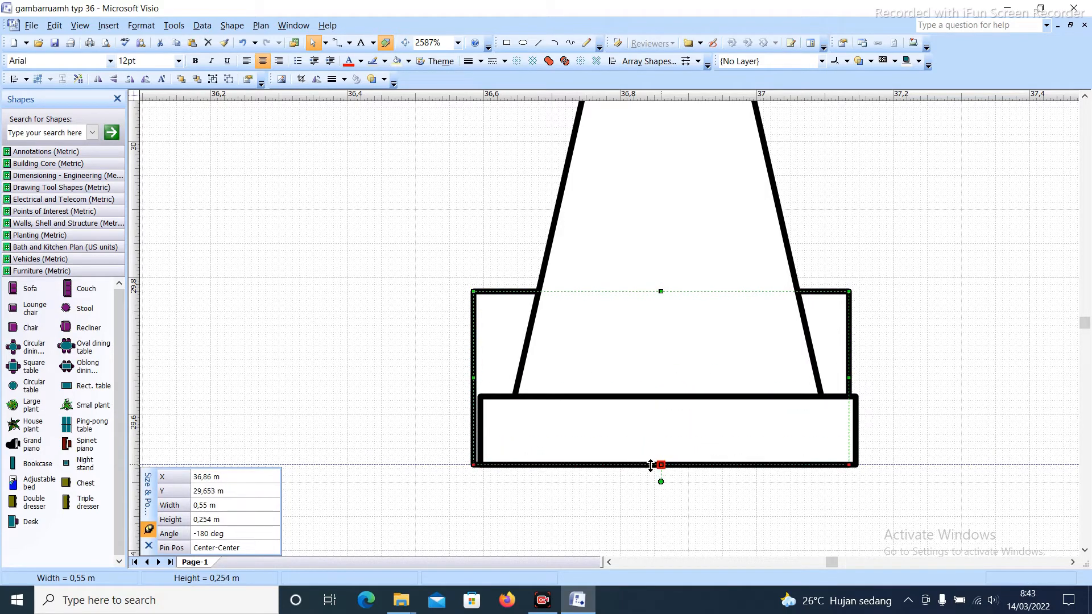
Align the base layer and the rear rectangle on their horizontal centres
left_click(422, 362)
left_click(564, 437)
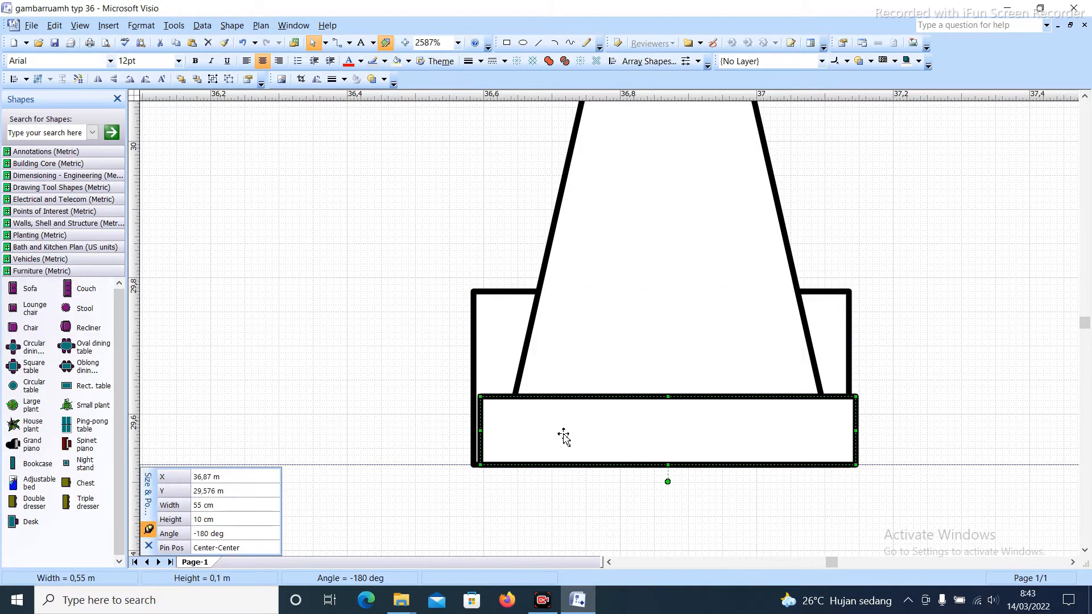
left_click(388, 395)
left_click(512, 414)
left_click(838, 312, "shift")
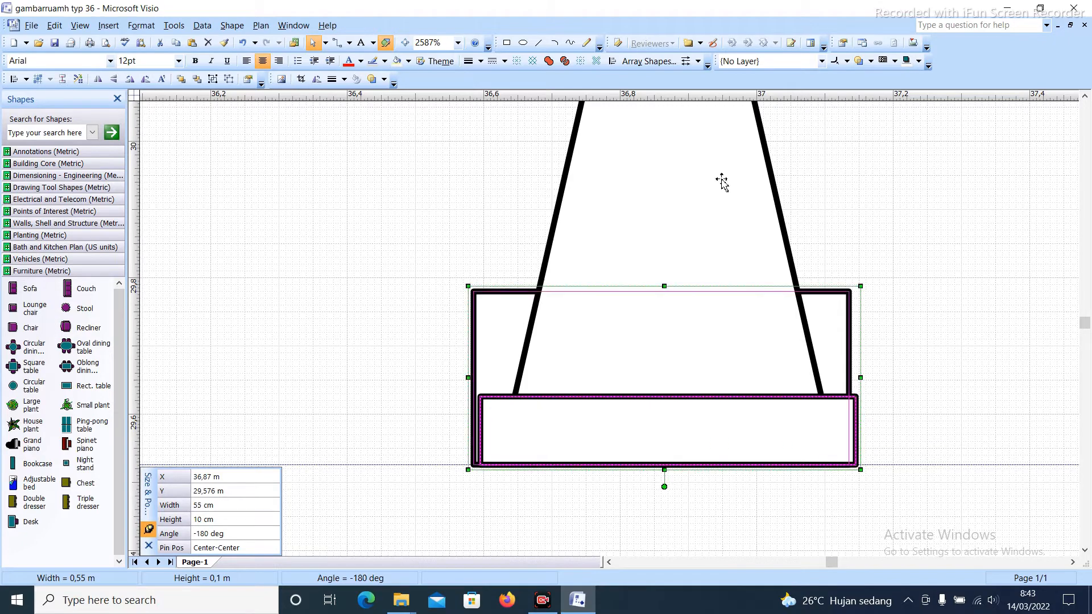
left_click(612, 61)
left_click(526, 308)
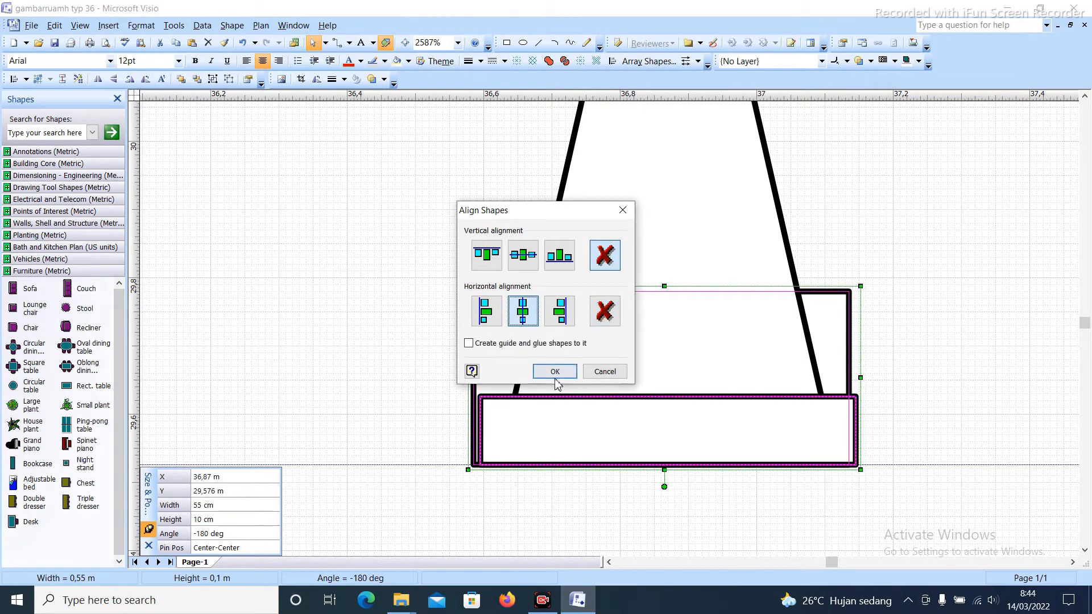
left_click(555, 372)
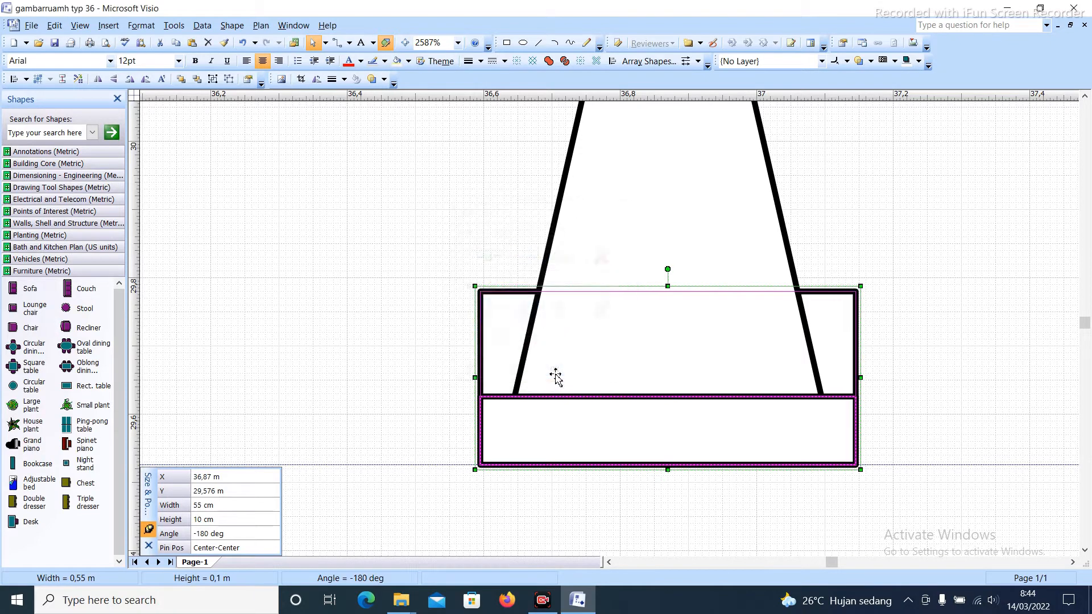
left_click(848, 219)
Offset the guide at the base layer's bottom edge by a distance of 40 cm
right_click(790, 337, "ctrl+shift")
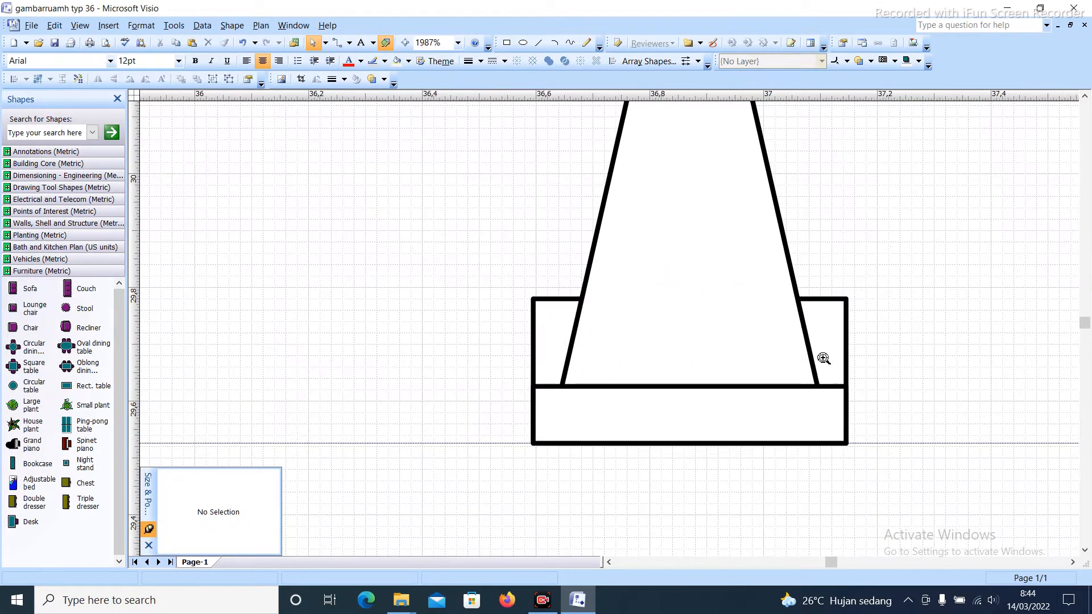
right_click(818, 335, "ctrl+shift")
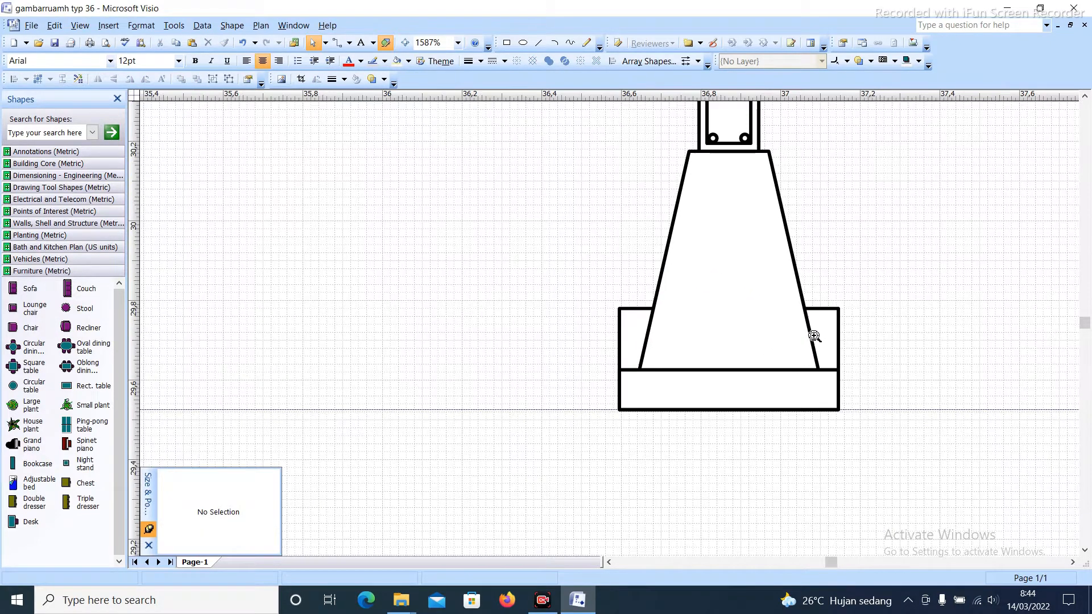
left_click(853, 410)
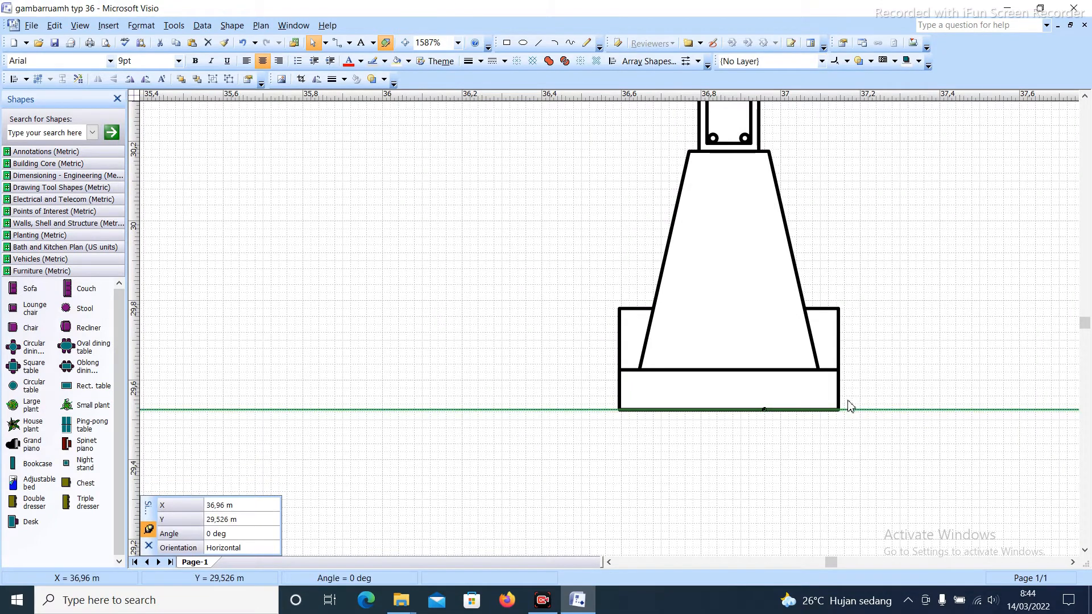
left_click(596, 61)
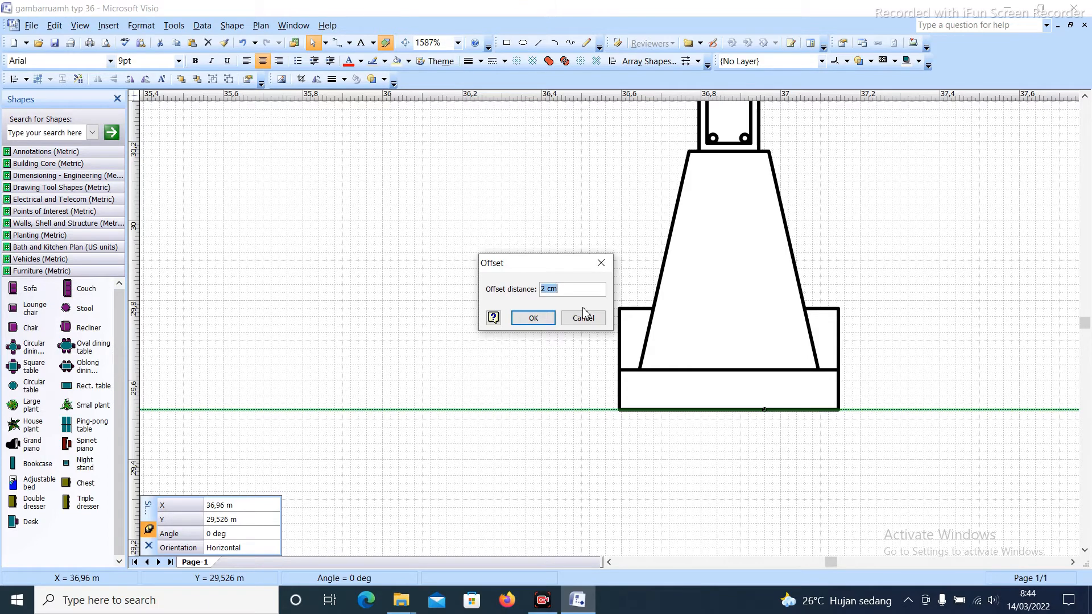
type("40")
left_click(535, 319)
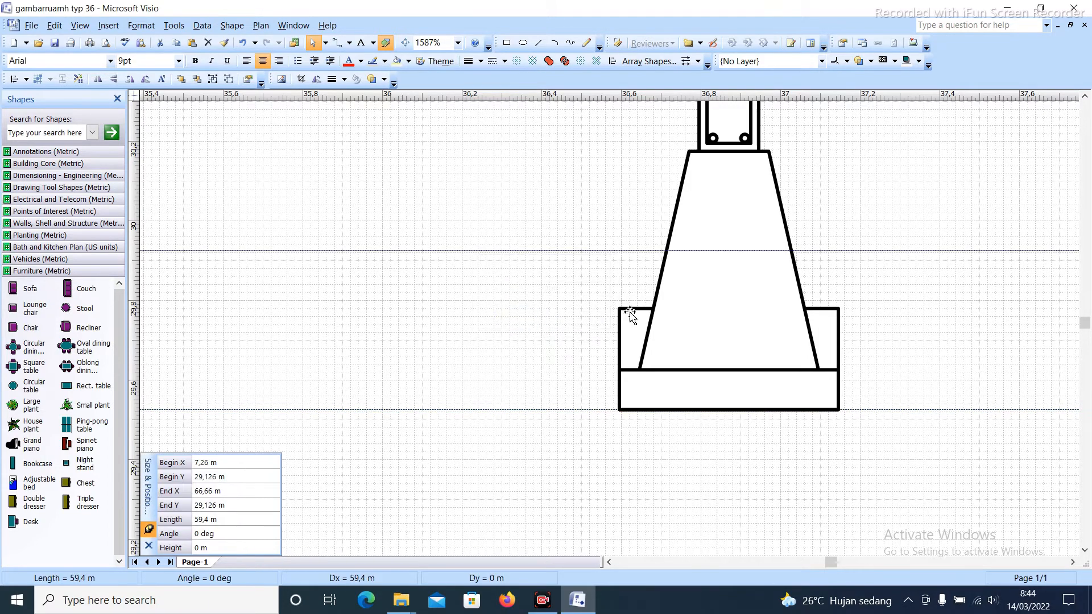
left_click(600, 243)
Stretch the rear rectangle's top edge exactly up to the upper offset line for a height of 0.4 m
scroll(663, 256, "up", 2)
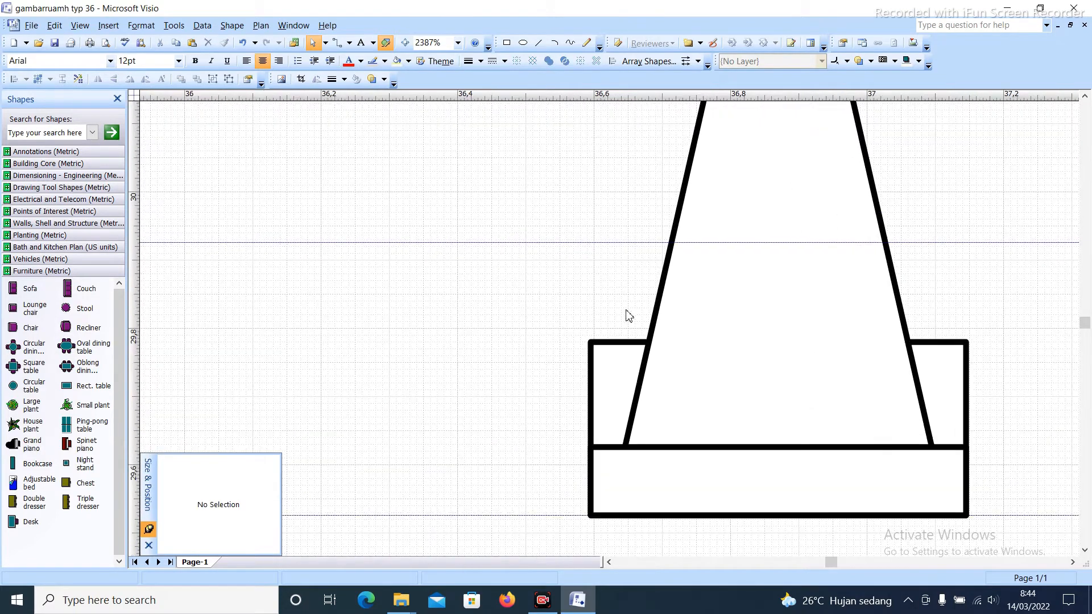
left_click(618, 356)
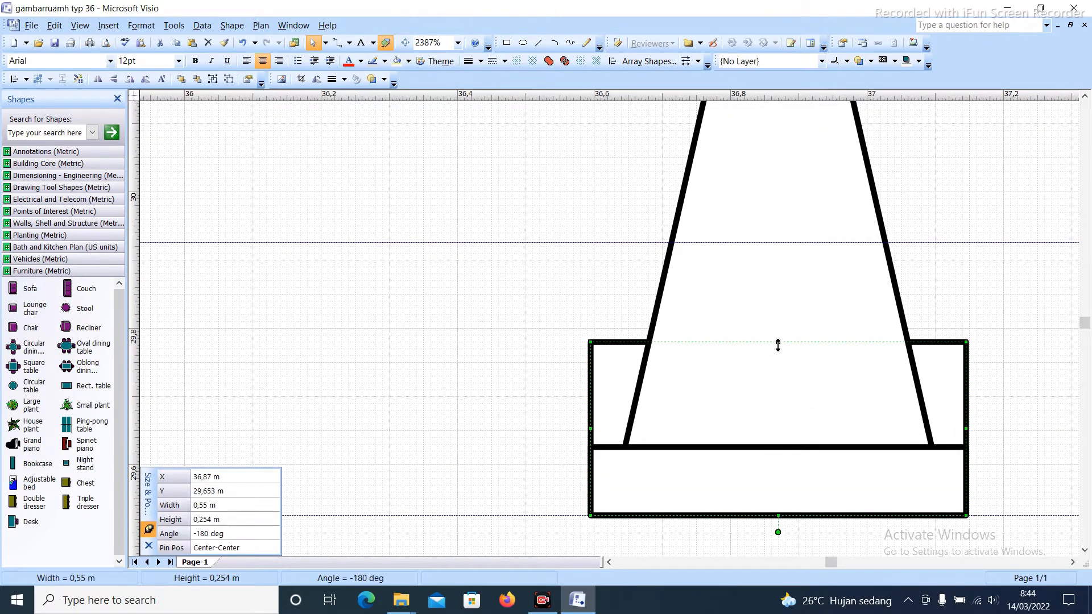
left_click_drag(778, 345, 782, 239)
scroll(782, 240, "up", 3)
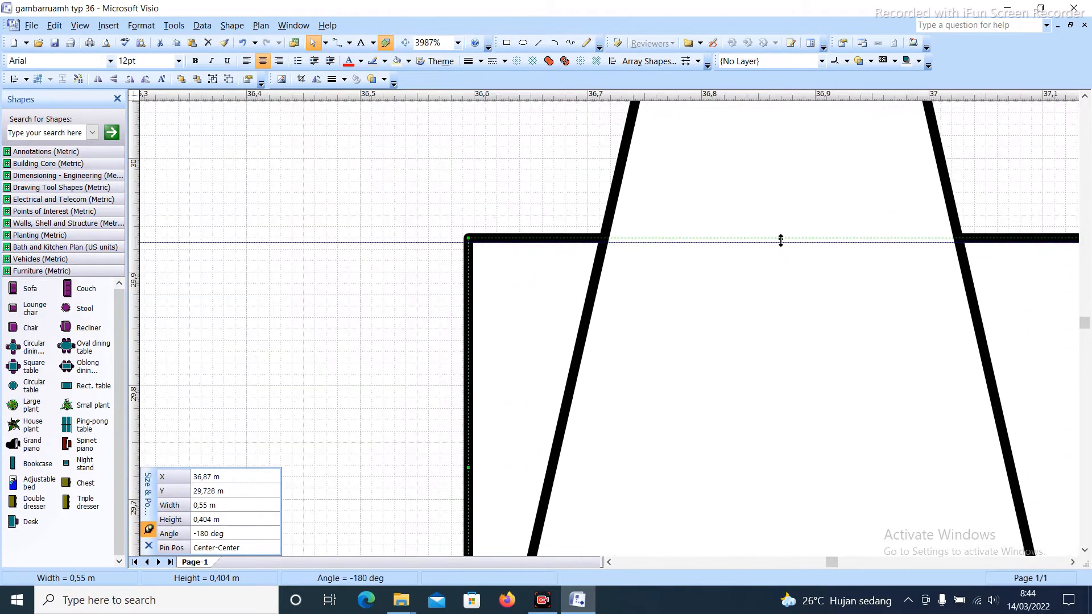
scroll(782, 240, "up", 4)
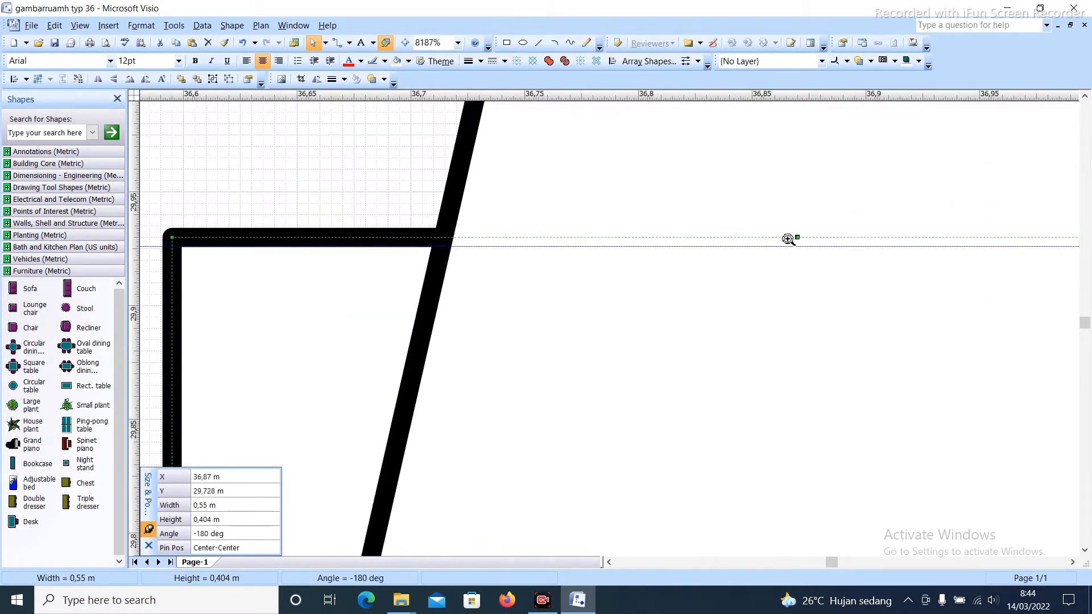
scroll(788, 239, "up", 2)
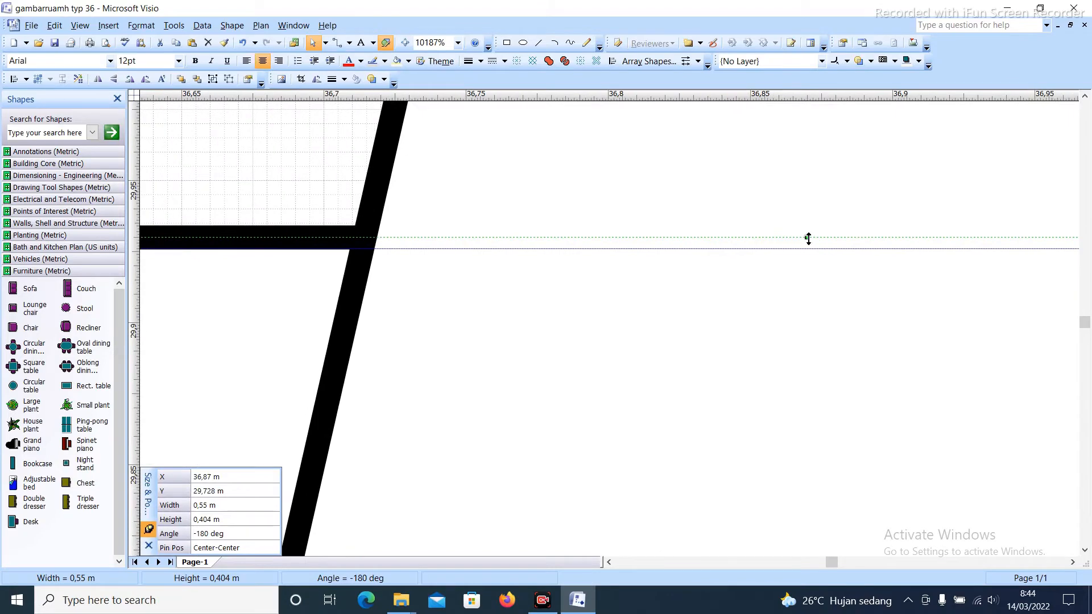
left_click_drag(808, 238, 810, 250)
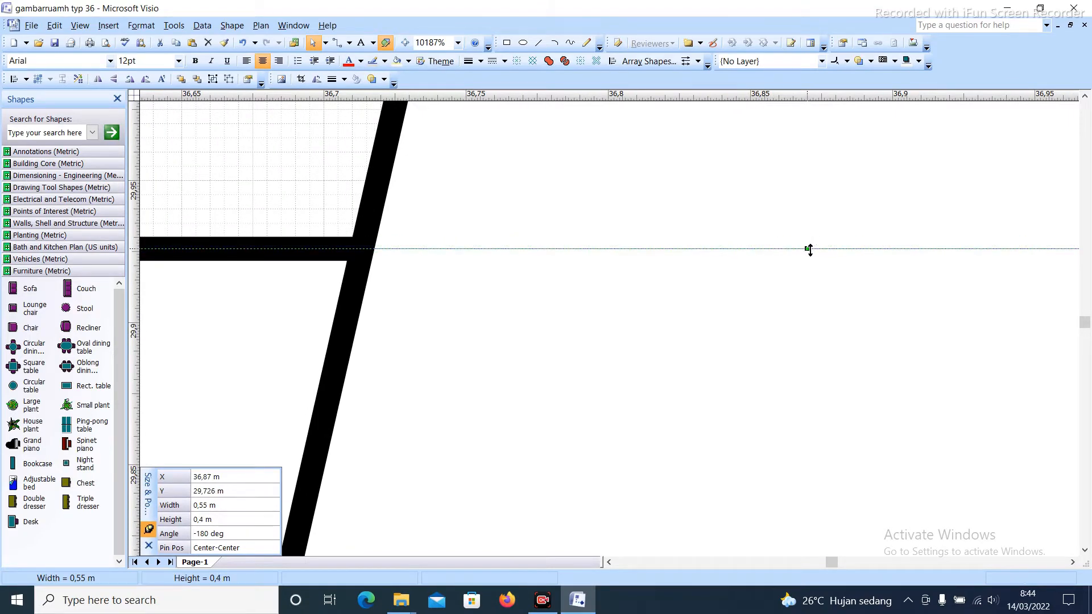
scroll(792, 263, "down", 4)
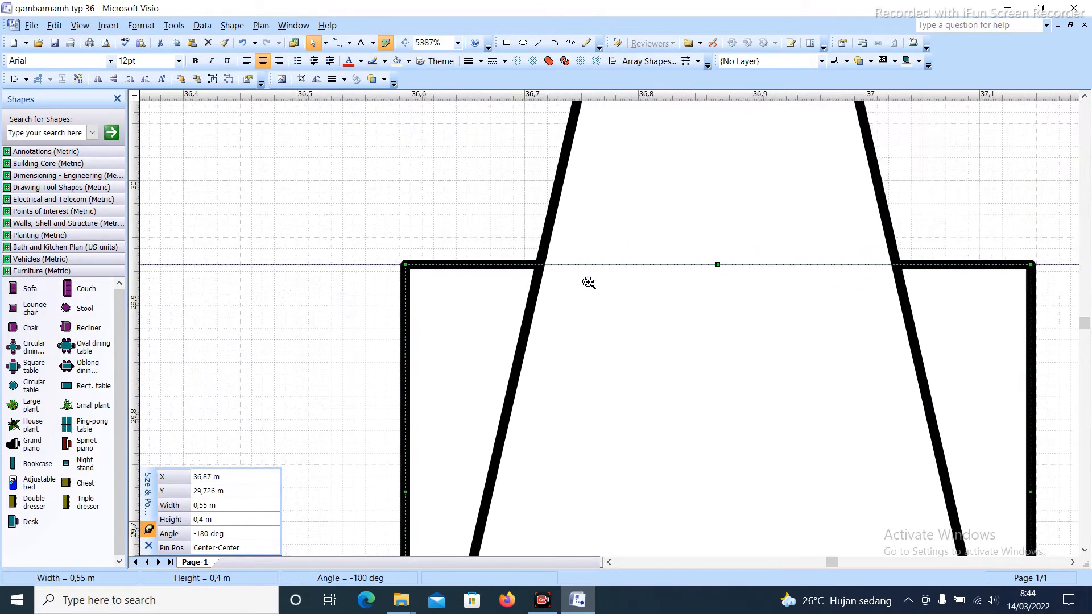
scroll(589, 283, "down", 3)
Delete the guide at the base layer's bottom and the offset line above it
left_click(770, 425)
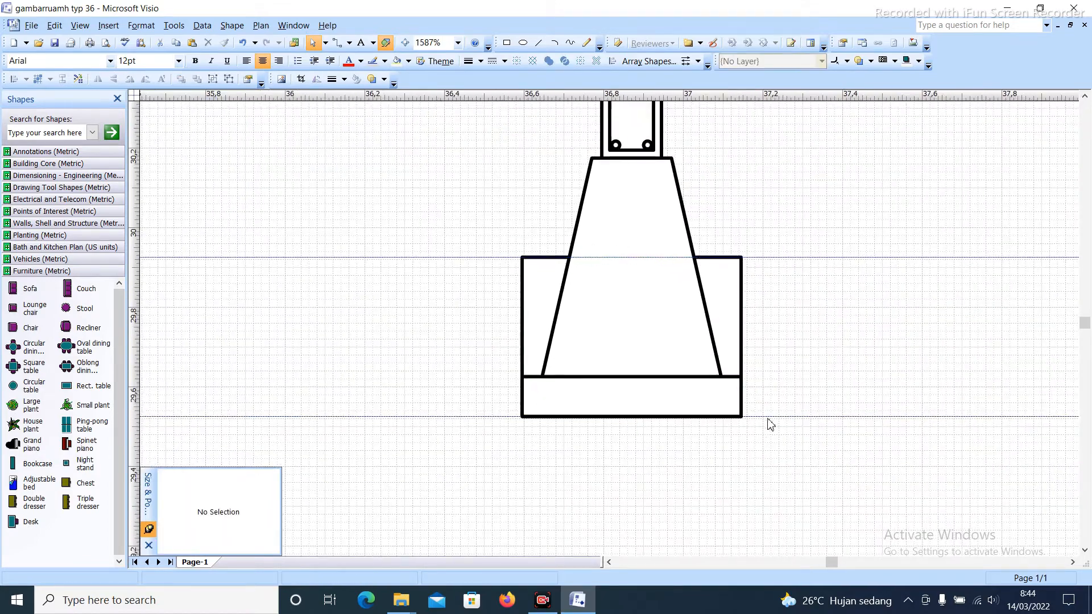
left_click(771, 418)
key("Delete")
scroll(760, 309, "up", 3)
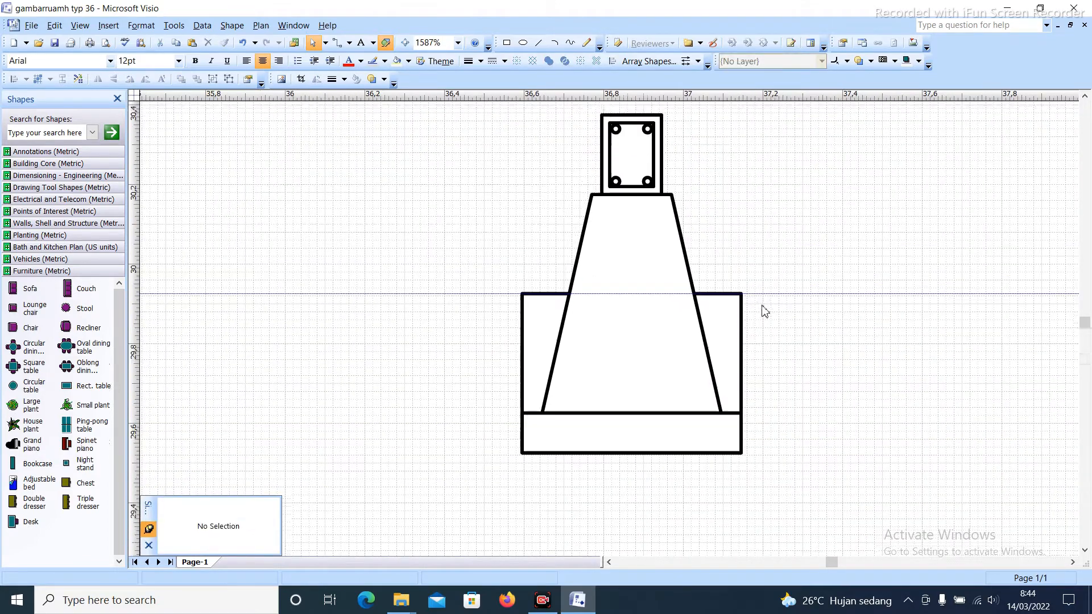
left_click(761, 367)
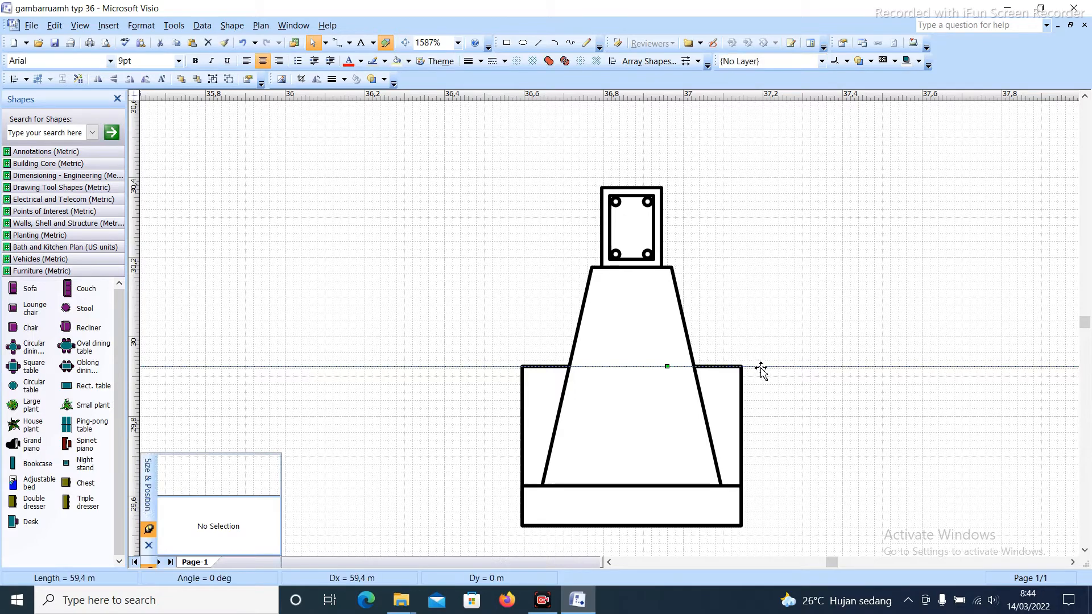
key("Delete")
Copy the rear rectangle up beside the beam, shrink the copy's height to about 0.08 m and rotate it upright
left_click(736, 407)
left_click_drag(734, 397, 771, 259)
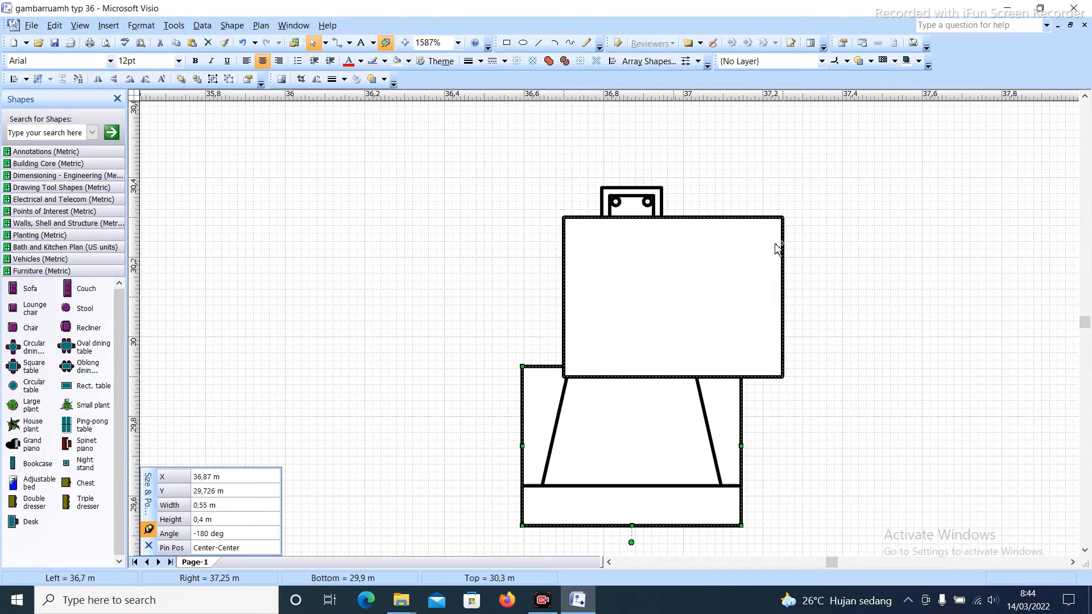
mouse_move(676, 378)
left_mouse_down()
mouse_move(678, 251)
mouse_move(624, 215)
mouse_move(597, 212)
left_mouse_up()
scroll(606, 225, "up", 1)
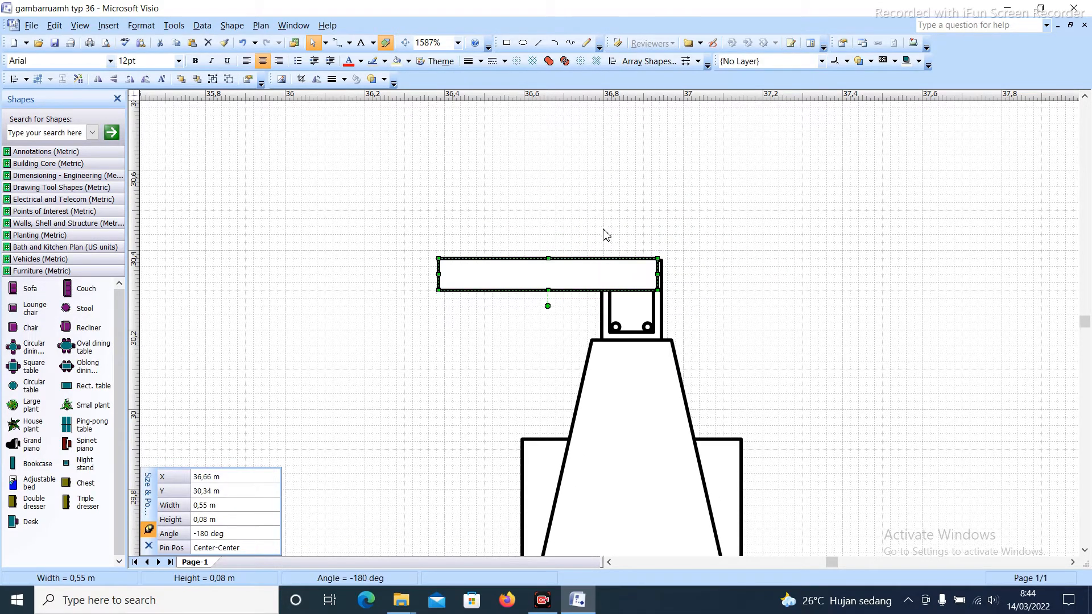
key("ctrl+r")
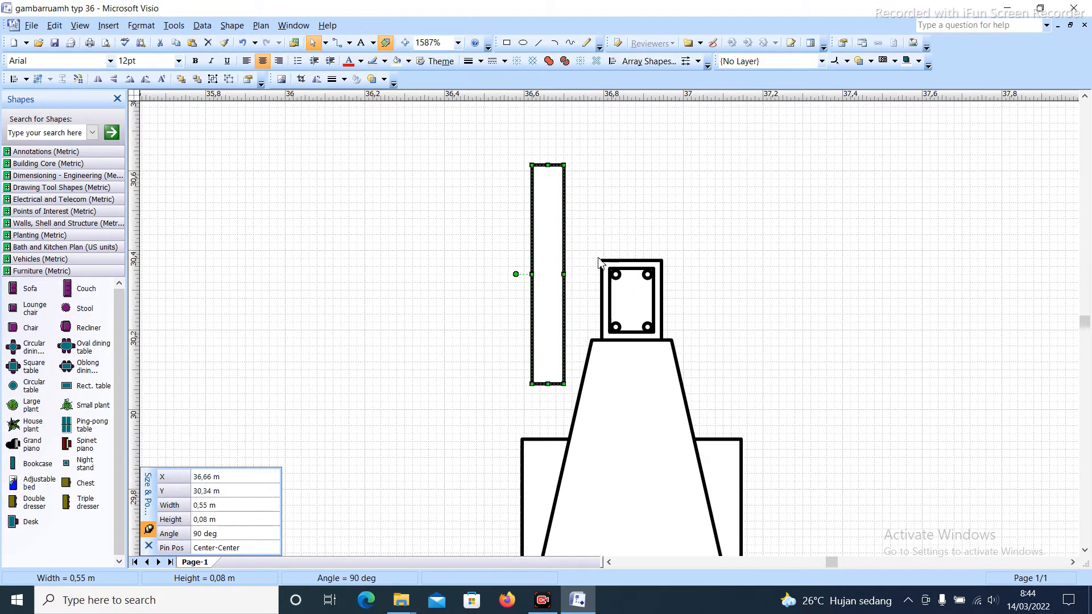
Set the upright rectangle's width to 15 cm
left_click(235, 506)
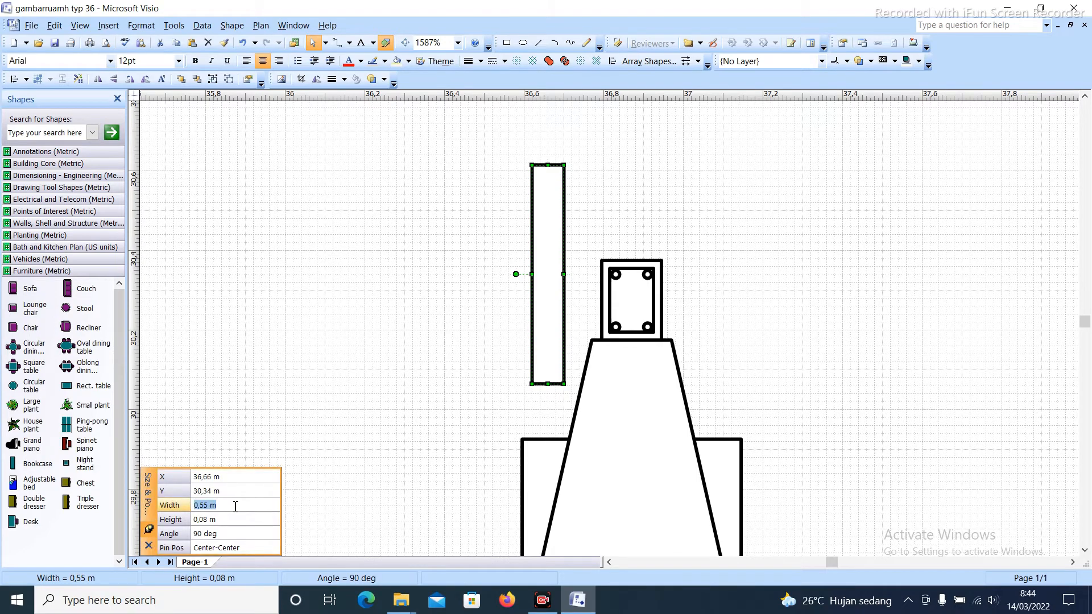
type("15cm")
key("Return")
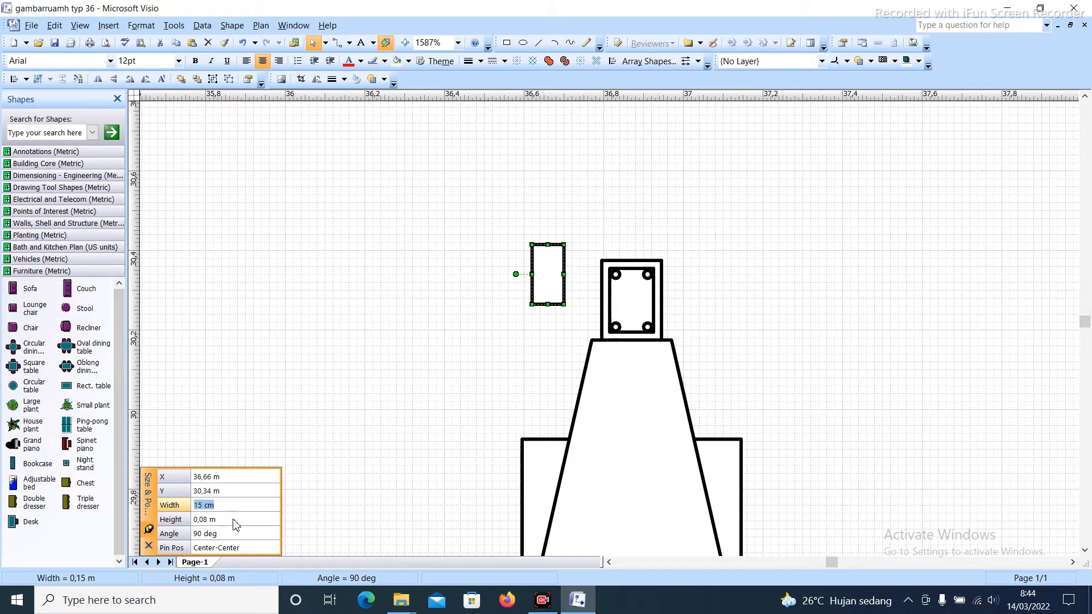
Stretch the upright rectangle upward to a width of about 0.285 m and set its height to 15 cm
left_click(235, 519)
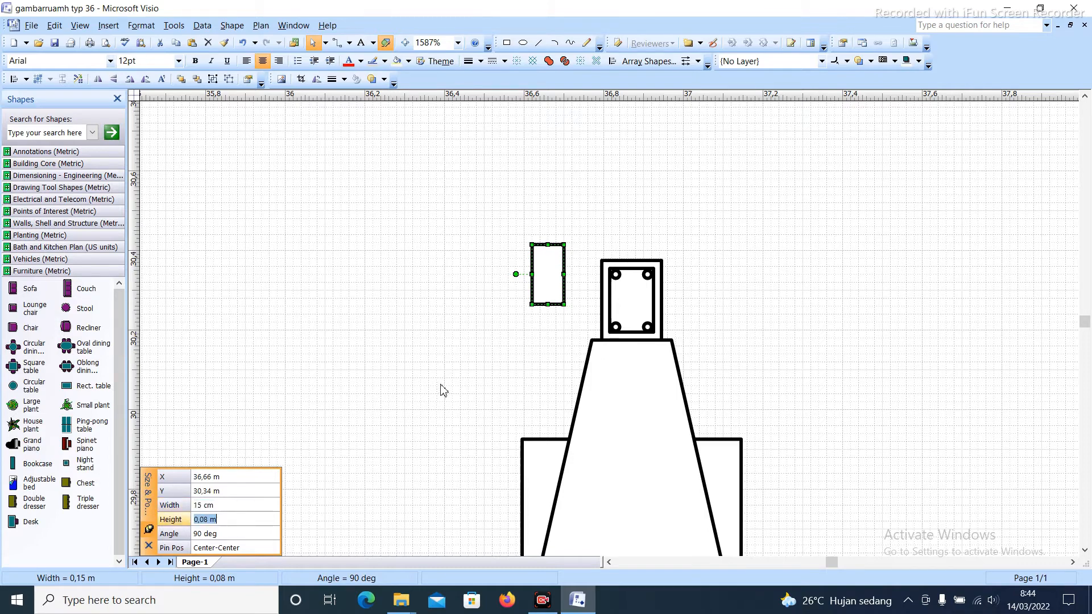
left_click_drag(548, 246, 556, 192)
left_click(238, 519)
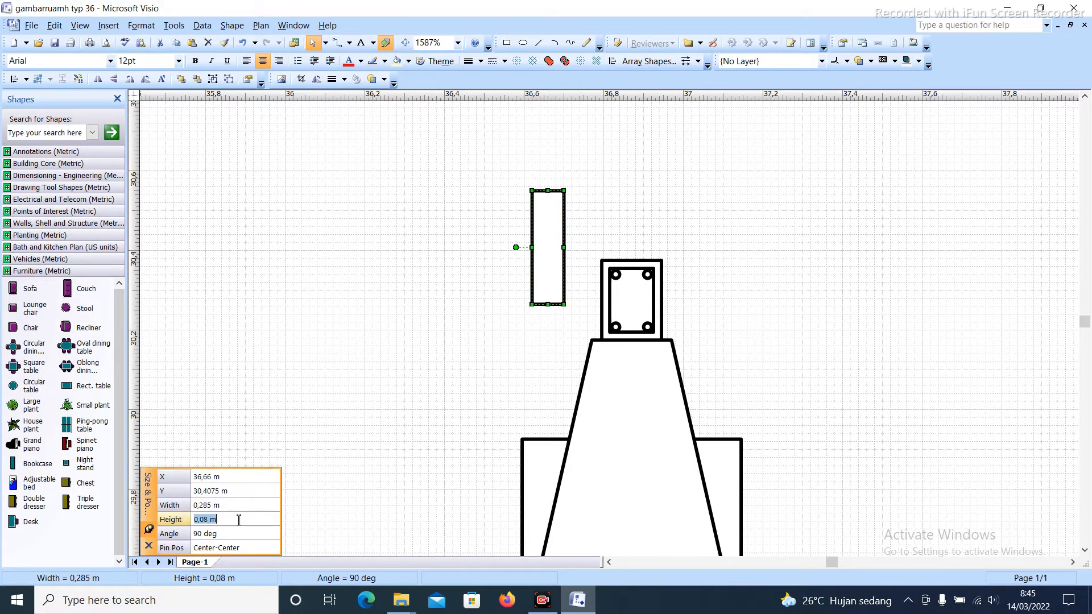
type("15 cm")
key("Return")
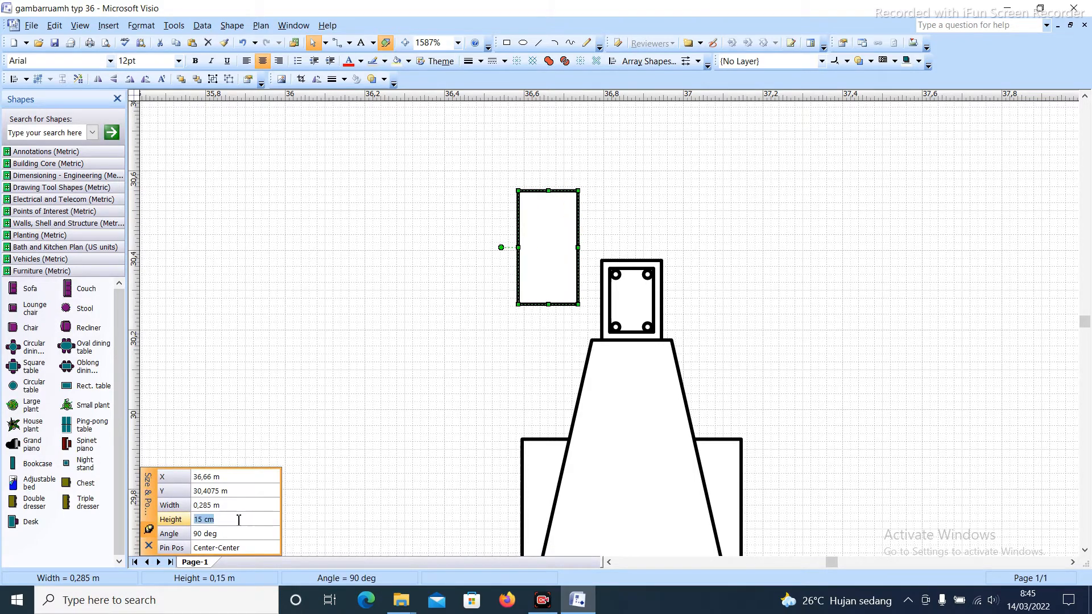
Place a vertical guide along the beam's left edge and a horizontal guide along its top edge
left_click(754, 220)
scroll(589, 277, "up", 4)
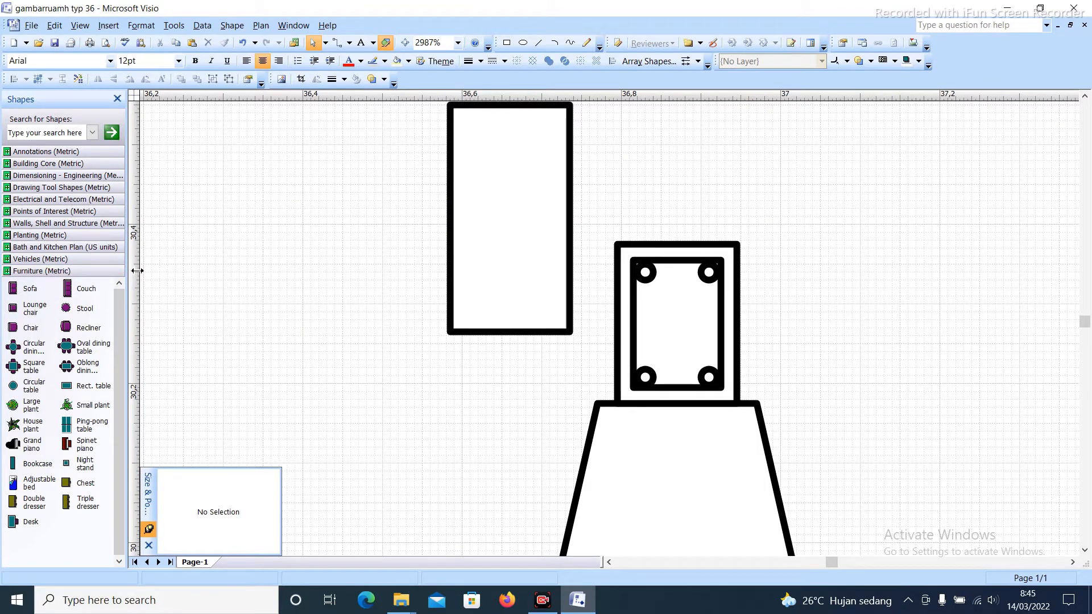
left_click_drag(137, 271, 615, 256)
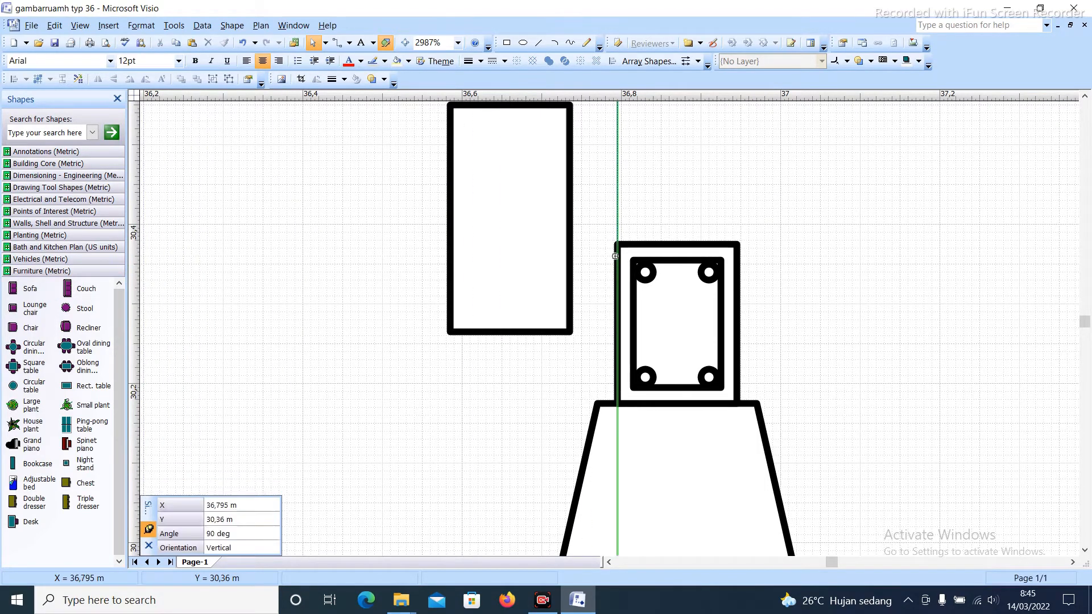
left_click(550, 281)
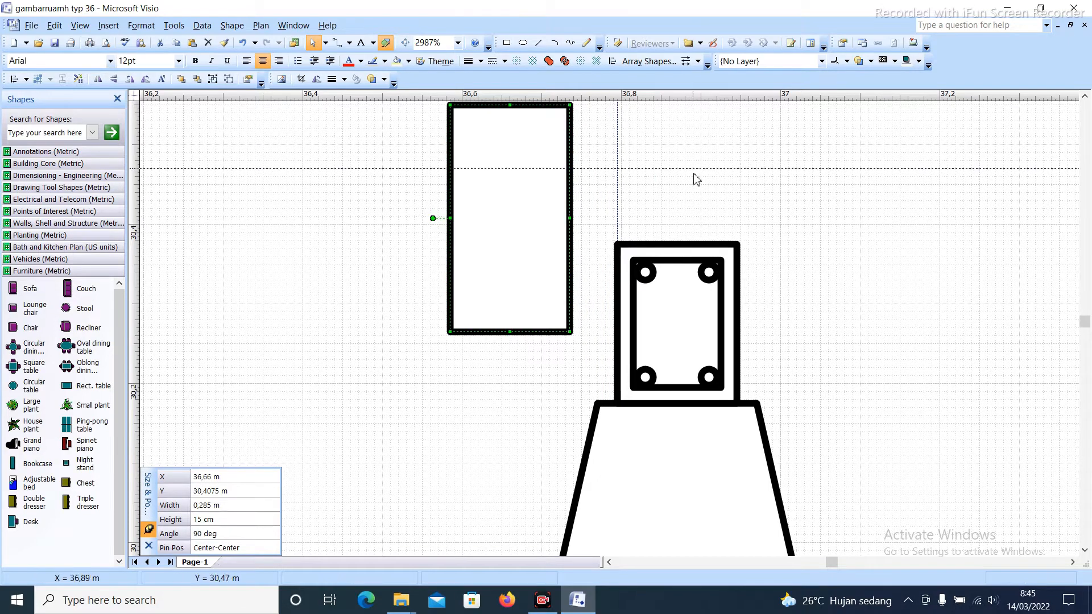
left_click_drag(696, 170, 672, 244)
Snap the upright rectangle onto the beam's top between the guides and stretch it upward to a width of about 0.425 m
left_click(670, 207)
left_click_drag(514, 305, 721, 144)
left_click(833, 215)
scroll(665, 321, "down", 5)
left_click(694, 219)
left_click(722, 144)
left_click(688, 166)
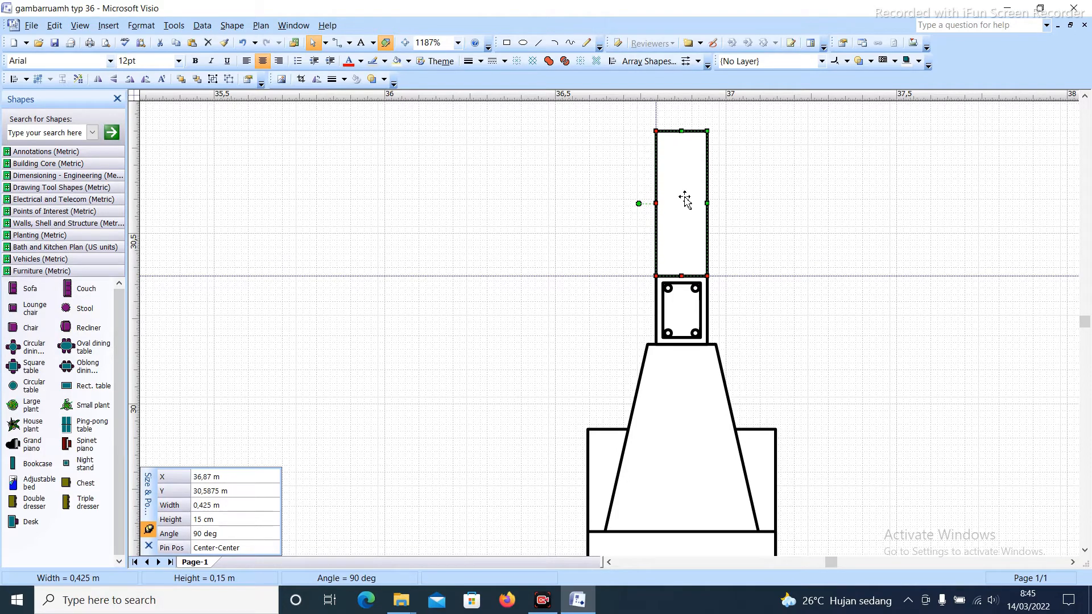
Copy the upright rectangle, rotate the copy horizontal and snap it against the beam's left side below the top guide
left_click_drag(685, 199, 566, 309)
key("ctrl+r")
left_click(391, 344)
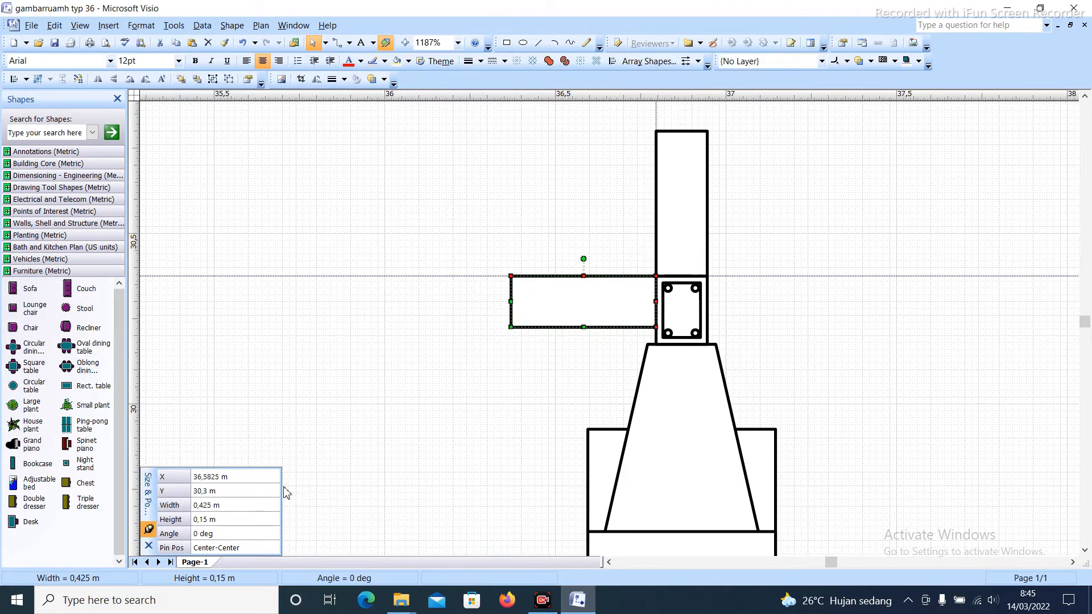
Set the horizontal rectangle's height to 7 cm
left_click(233, 522)
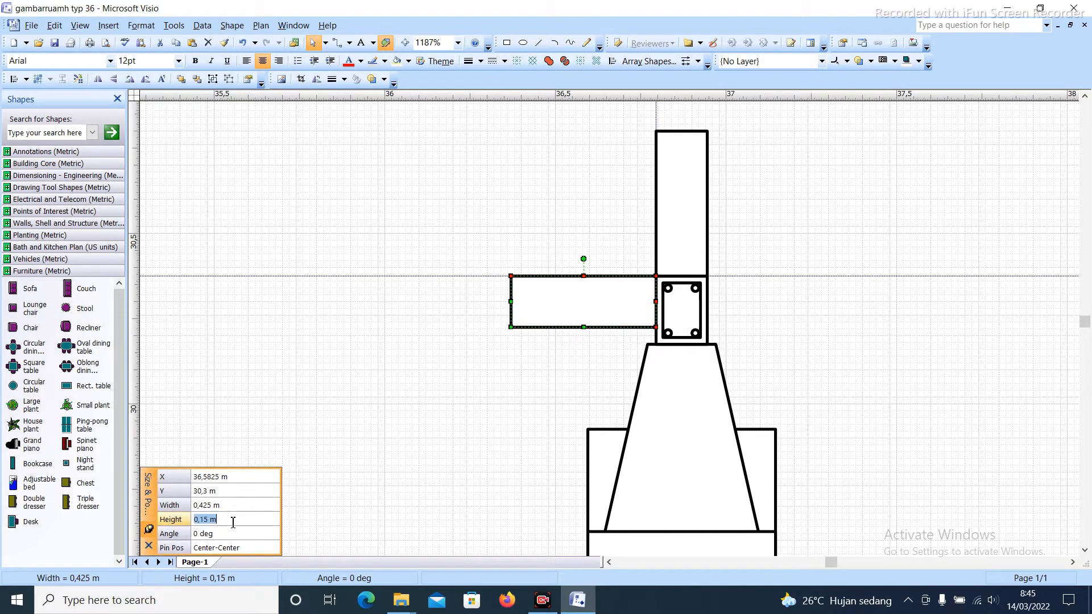
type("7 cm")
key("Return")
left_click(407, 405)
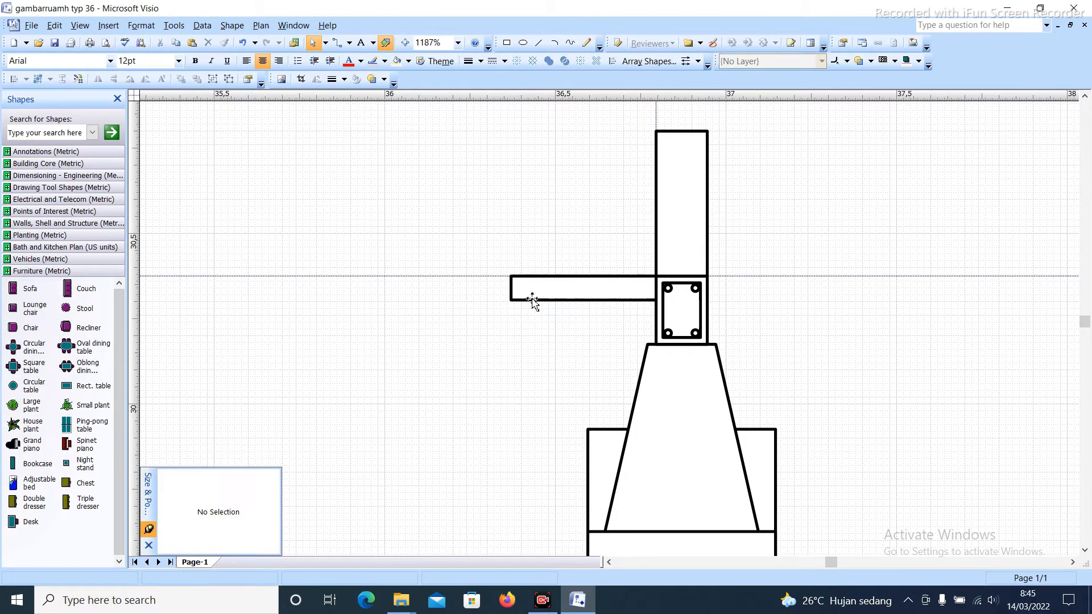
Copy the 7 cm rectangle to just below itself and set the copy's height to 10 cm
left_click_drag(536, 293, 522, 338, "ctrl")
left_click(215, 521)
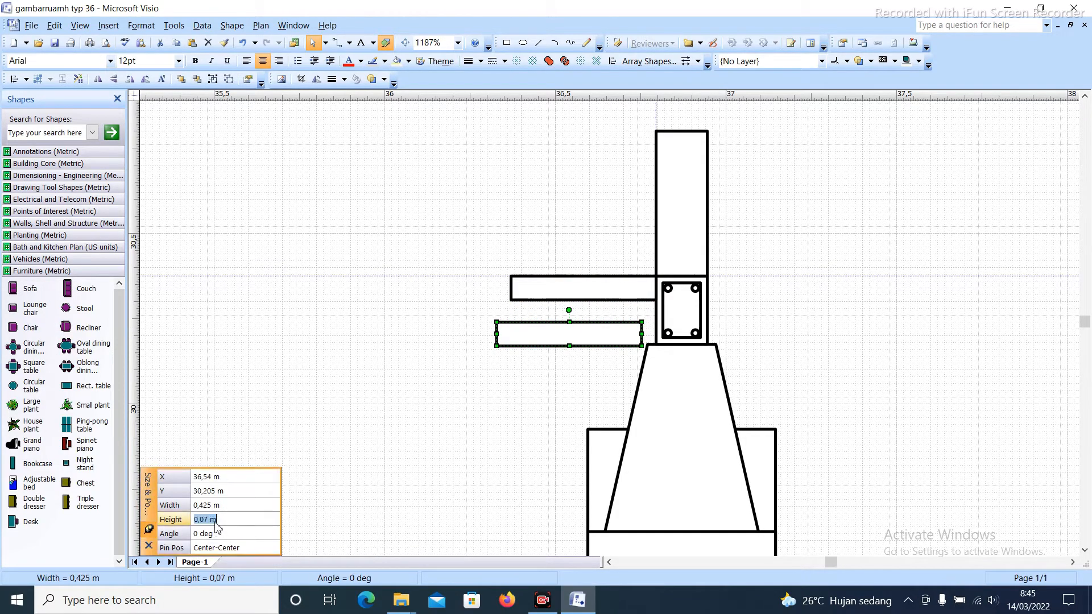
type("10cm")
key("Return")
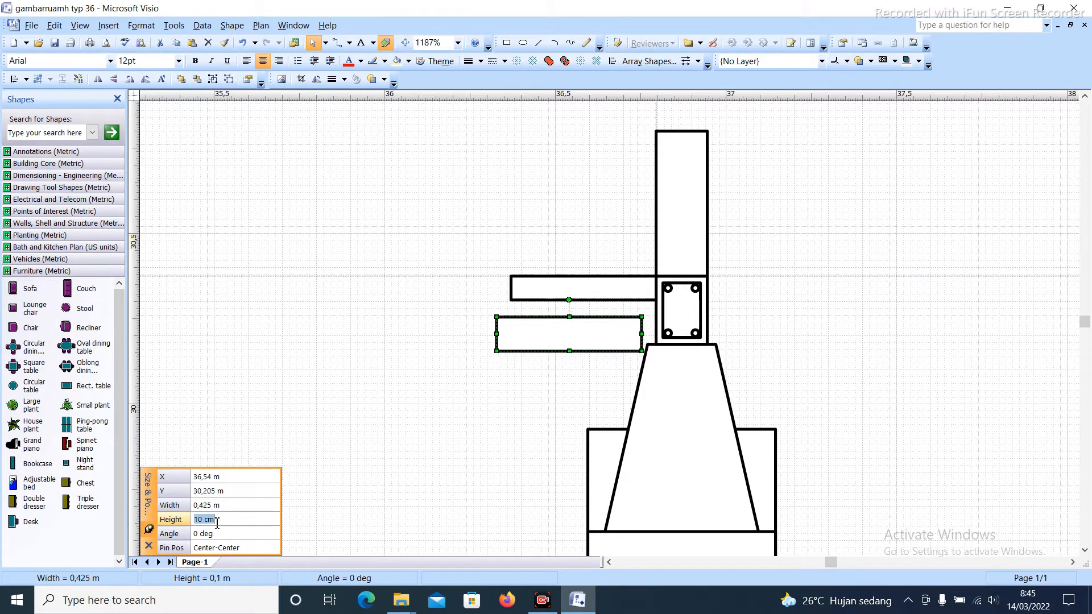
left_click(412, 404)
Place a guide along the 7 cm rectangle's bottom edge and snap the 10 cm rectangle beneath it, against the beam
scroll(622, 343, "up", 5)
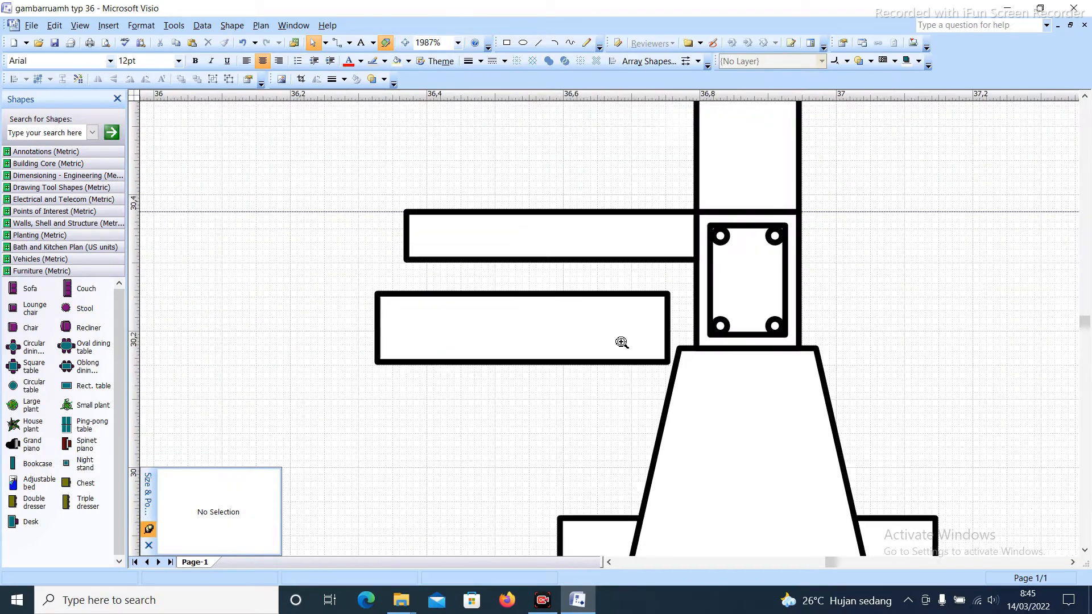
mouse_move(609, 339)
left_mouse_down()
mouse_move(649, 301)
mouse_move(595, 339)
left_mouse_up()
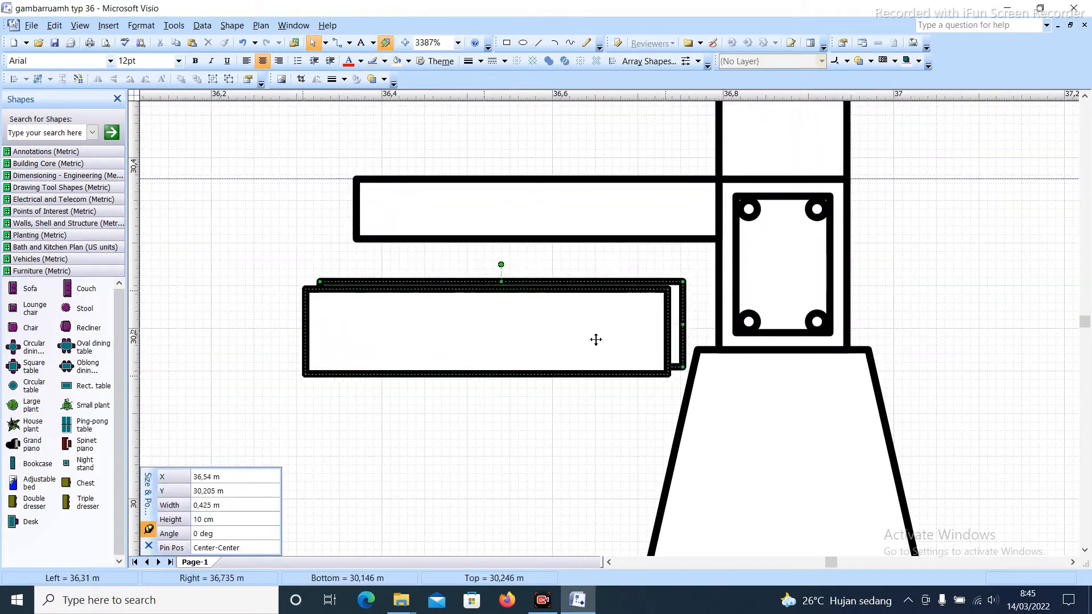
left_click(569, 134)
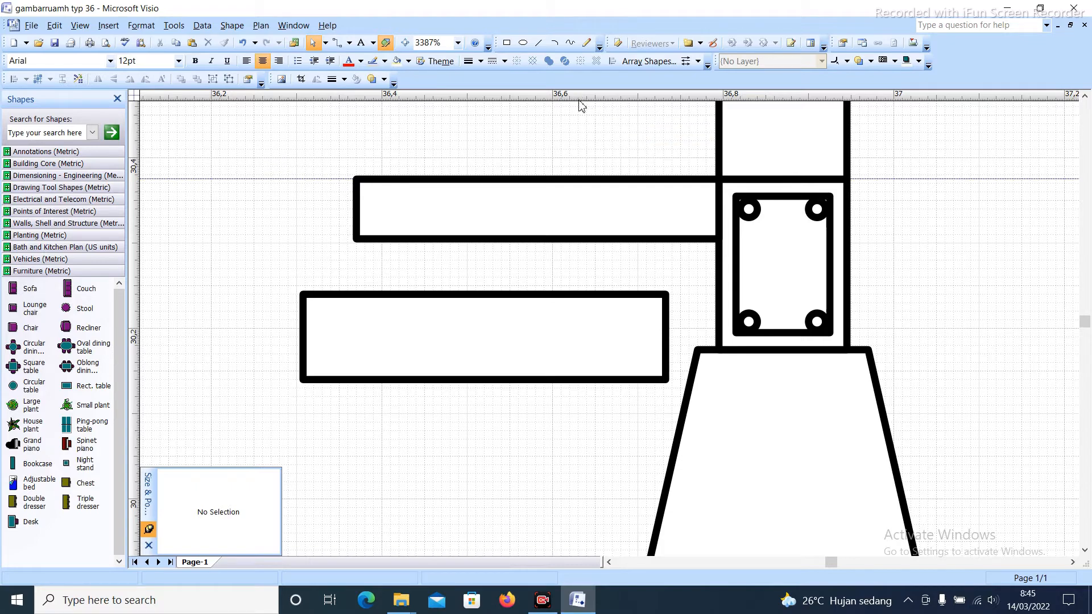
left_click_drag(579, 103, 504, 240)
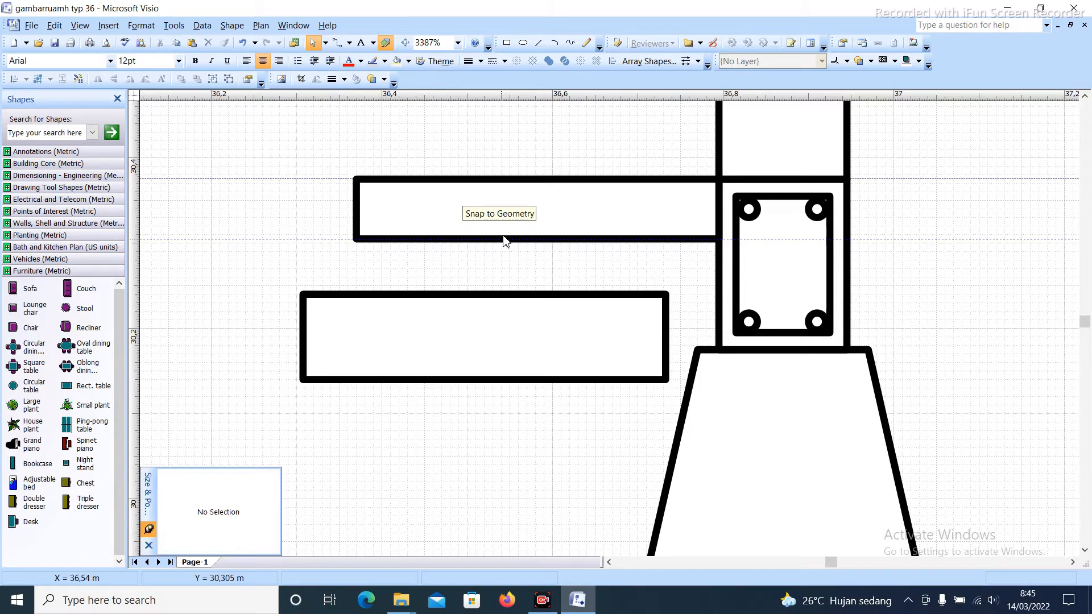
left_click(504, 239)
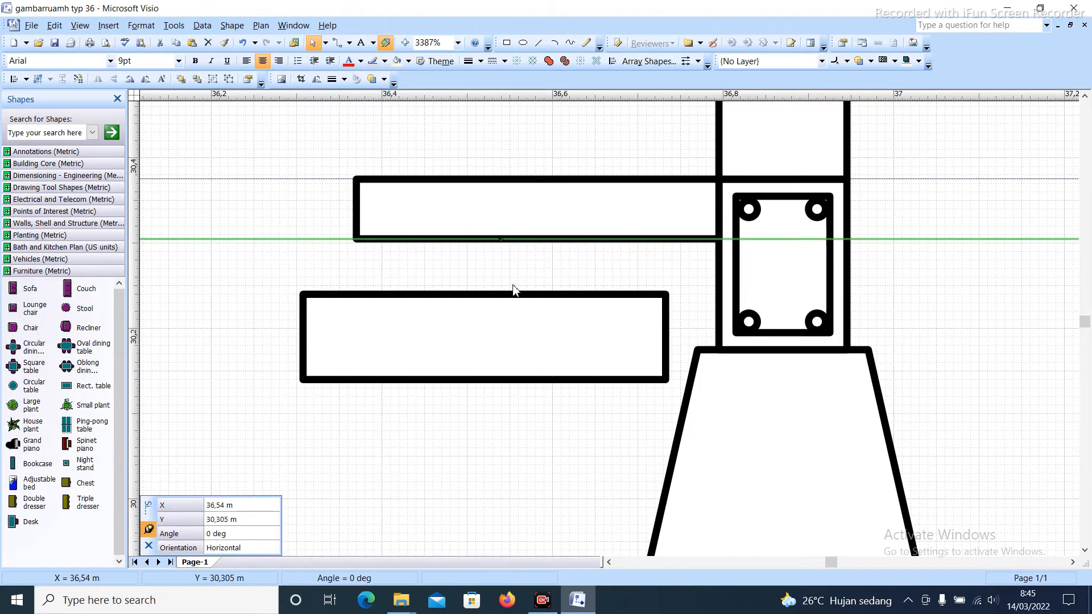
left_click_drag(546, 334, 580, 292)
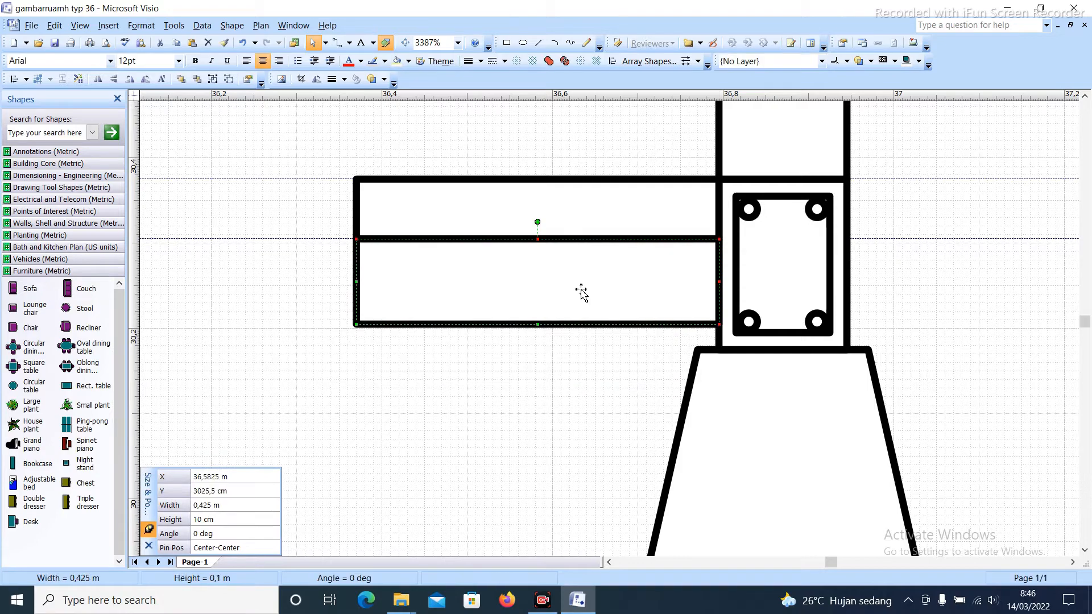
left_click(547, 355)
Copy the 10 cm rectangle straight down below itself
left_click(549, 279)
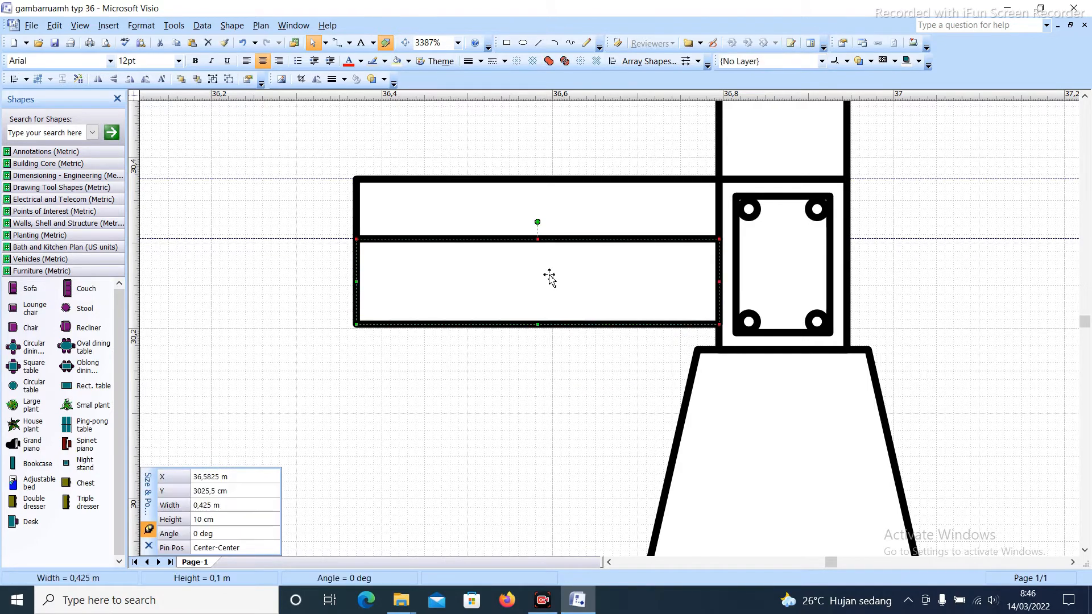
left_click(558, 202)
left_click(575, 287)
scroll(575, 287, "down", 2)
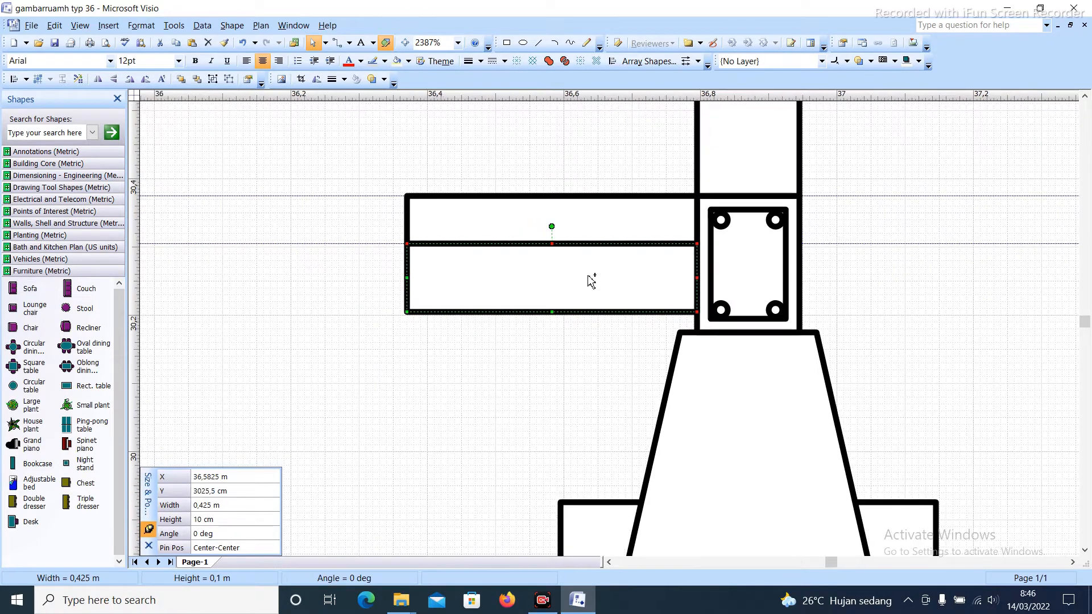
left_click_drag(573, 288, 572, 379)
left_click(268, 283)
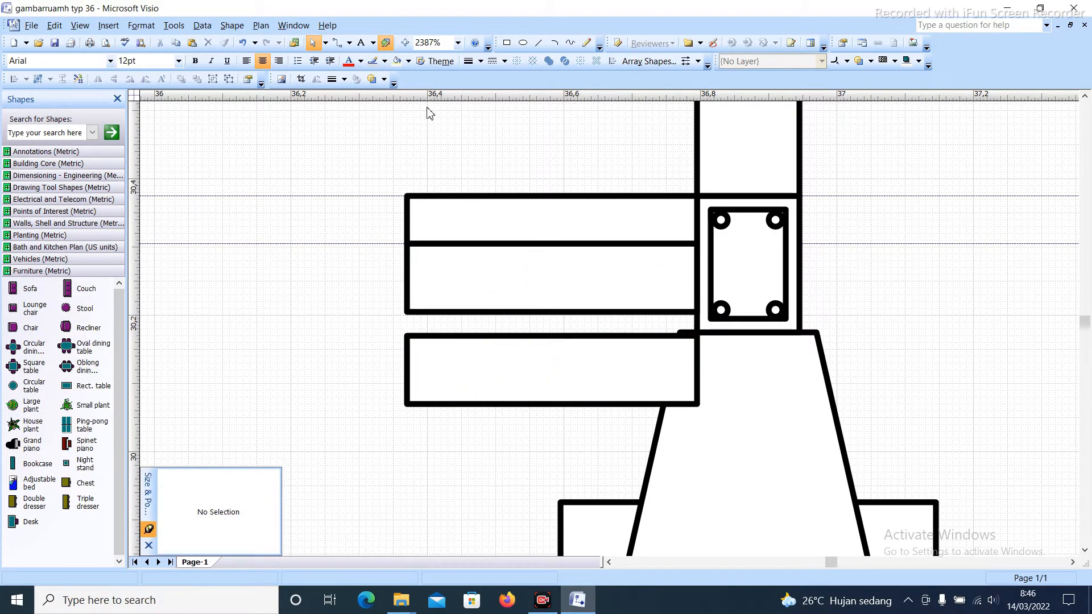
Place a guide along the upper 10 cm rectangle's bottom edge and snap the lower copy up against it
left_click_drag(434, 98, 458, 314)
left_click_drag(509, 364, 514, 339)
scroll(514, 336, "down", 3)
left_click(517, 332)
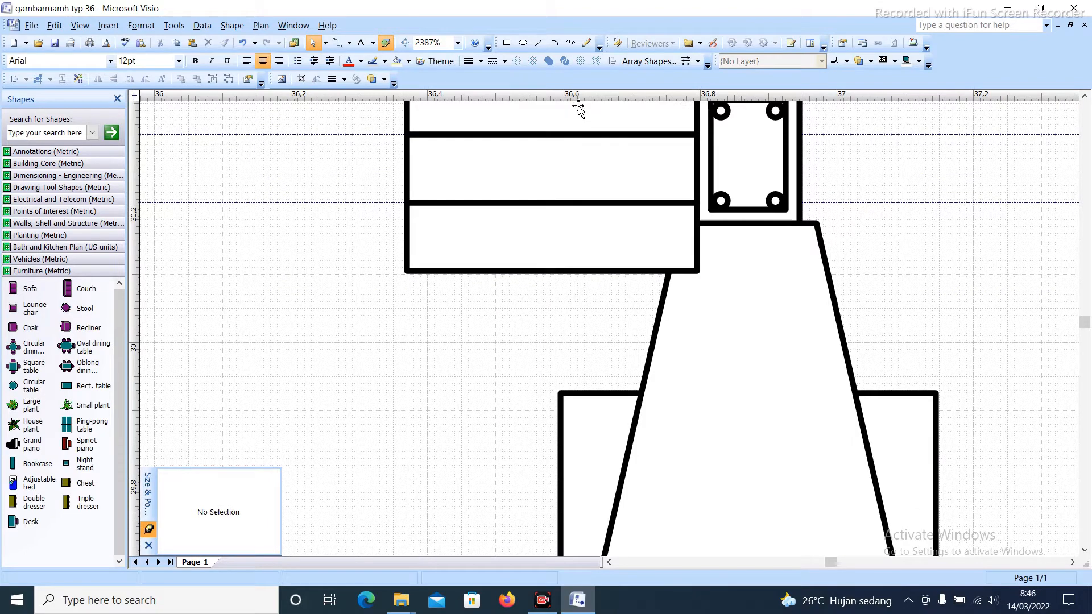
Place a guide along the rear rectangle's top edge and stretch the lowest layer down to it, about 0.279 m high
left_click_drag(580, 97, 593, 395)
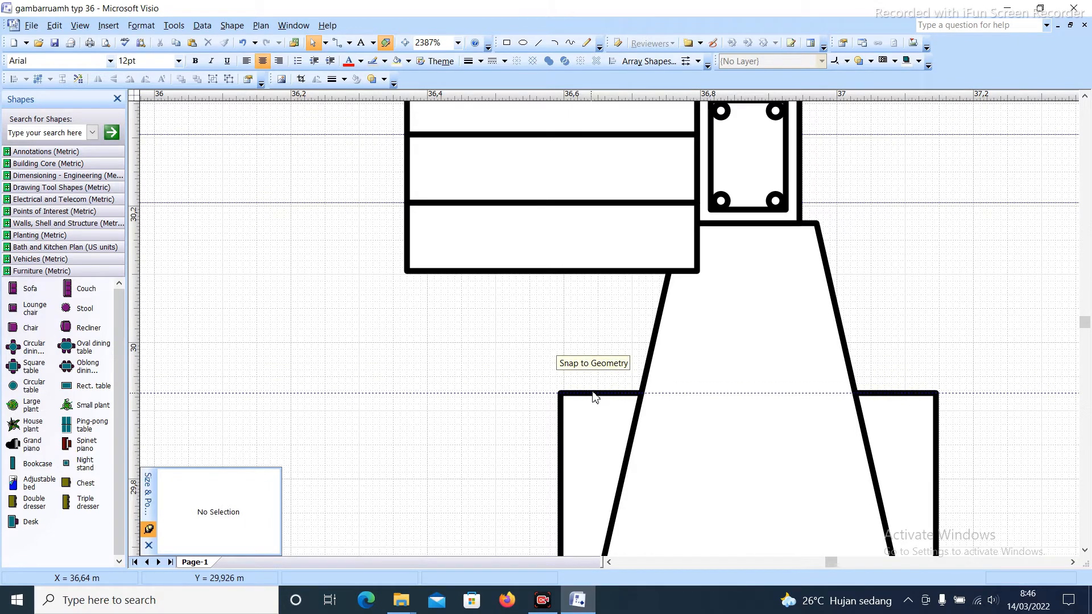
left_click(594, 394)
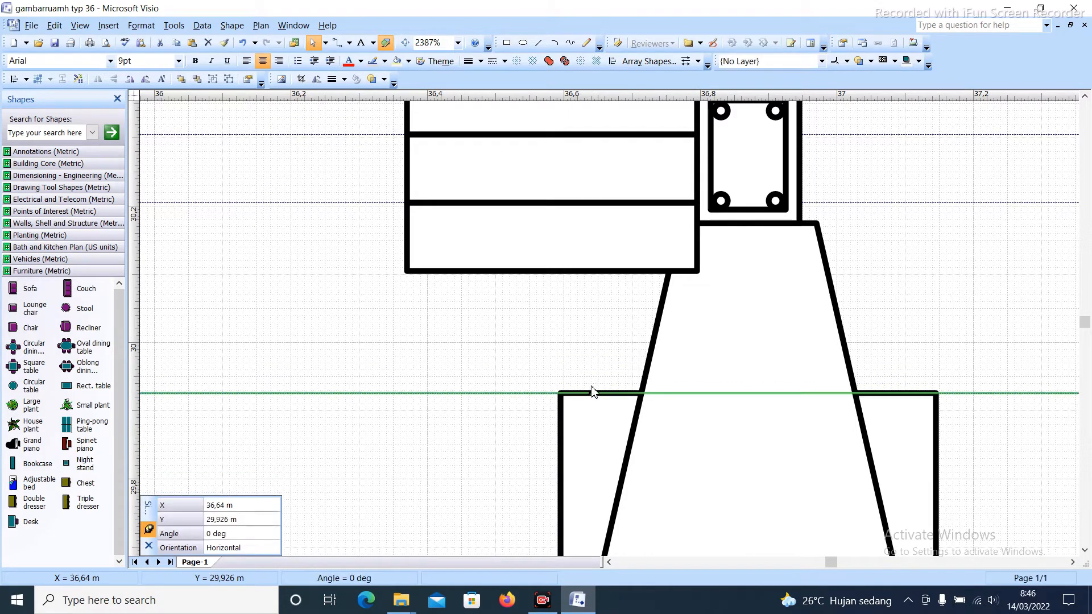
left_click(552, 270)
left_click_drag(557, 275, 561, 385)
left_click(557, 272)
left_click_drag(554, 271, 556, 380)
left_click(550, 237)
left_click_drag(550, 271, 555, 393)
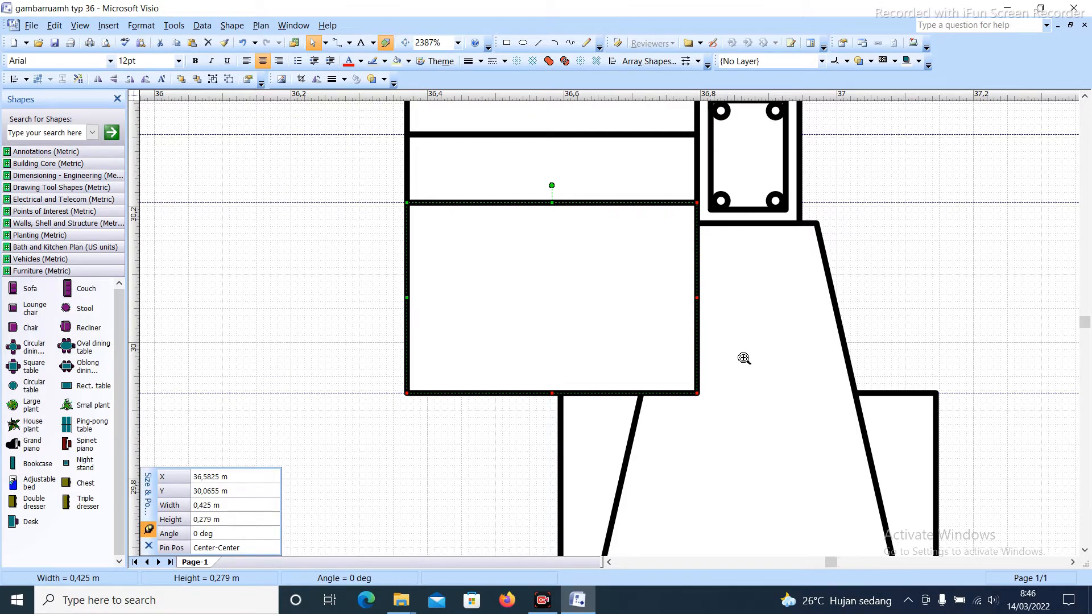
Send the stretched lowest layer to the back, behind the trapezoidal footing
key("ctrl+shift+b")
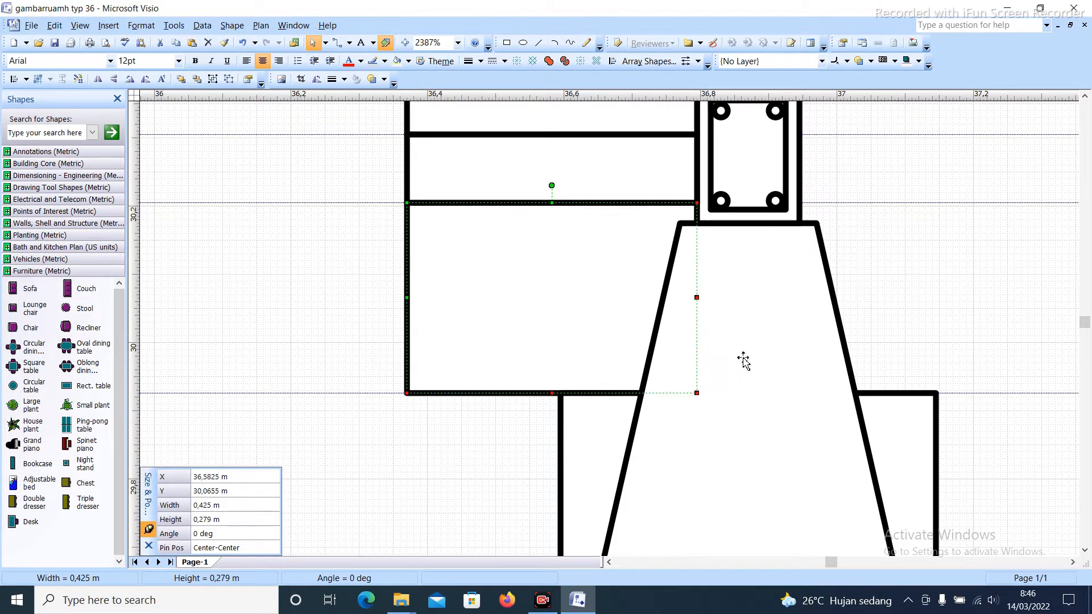
right_click(746, 356, "ctrl+shift")
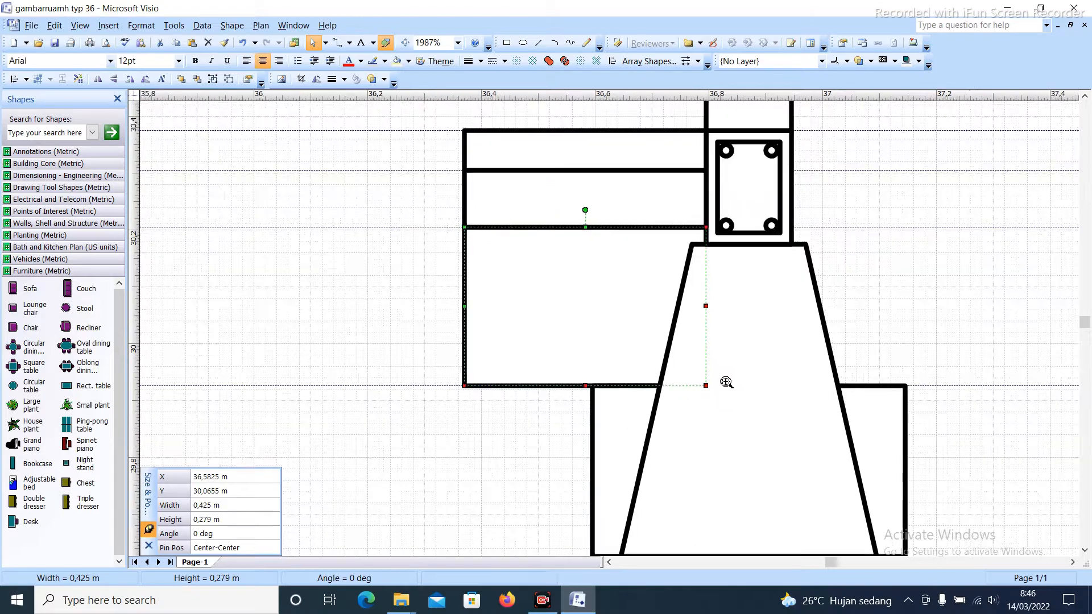
right_click(692, 373, "ctrl+shift")
left_click(835, 206)
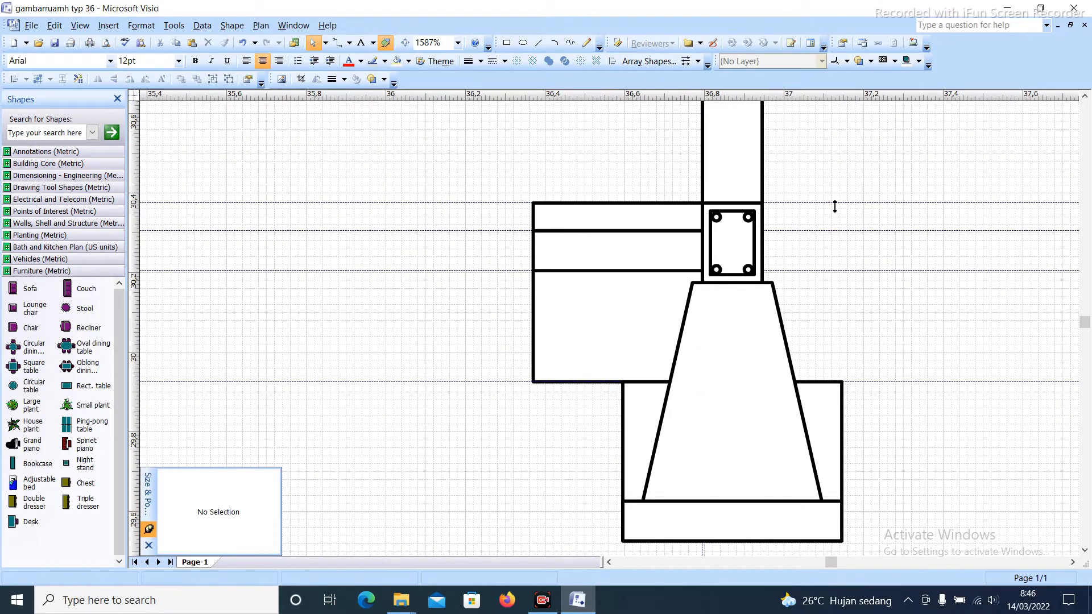
Fill the uppermost 7 cm layer with a dense, dark dotted pattern
left_click(638, 197, "ctrl+shift")
left_click(638, 222)
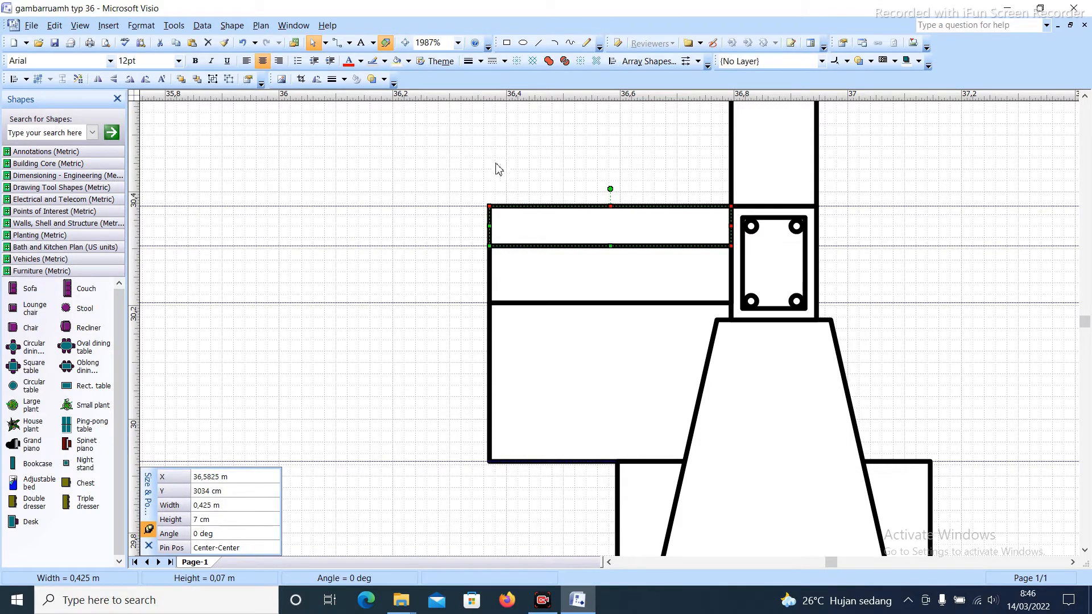
left_click(484, 134)
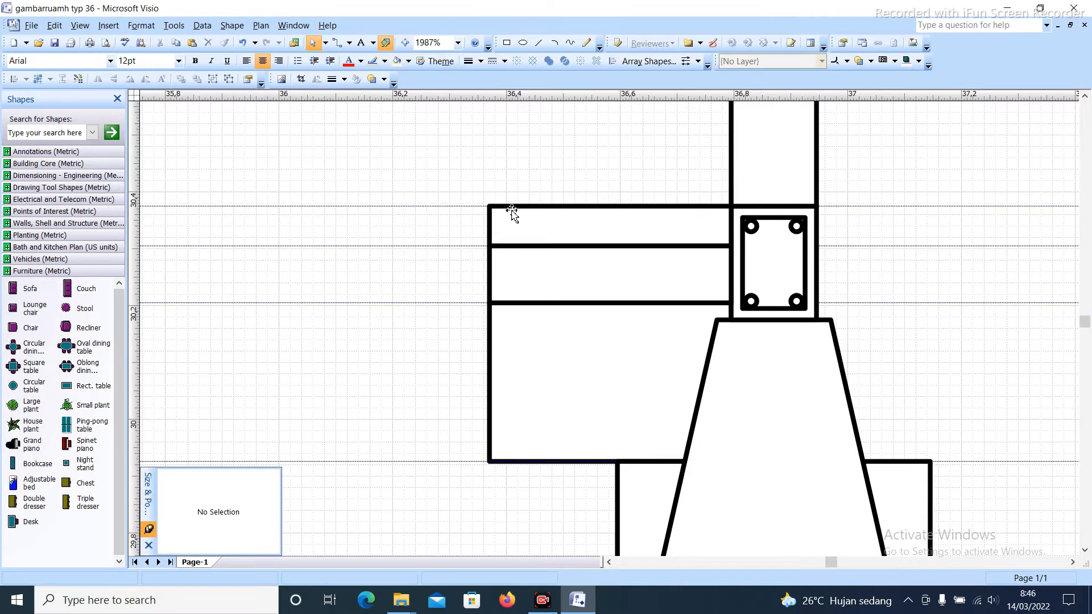
left_click(560, 230)
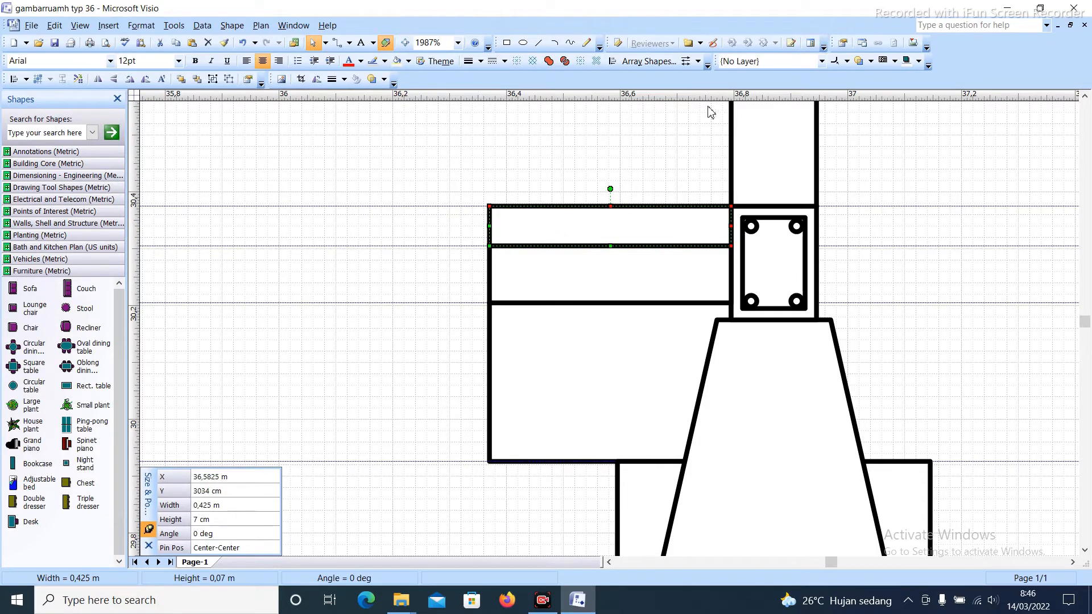
left_click(895, 62)
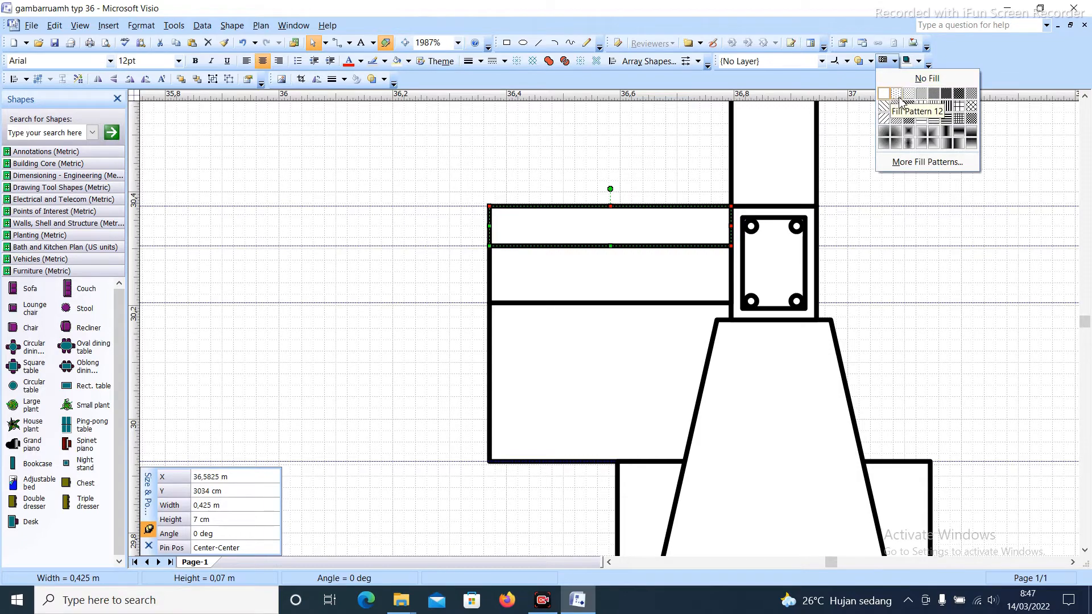
left_click(959, 94)
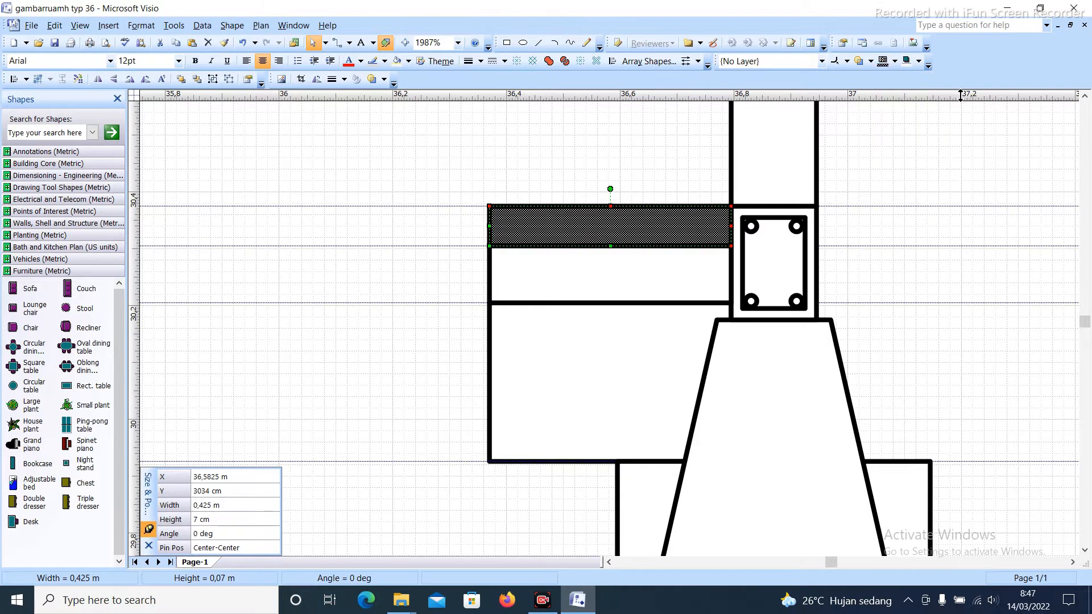
Fill the 10 cm middle layer with the light dotted Fill Pattern 12
left_click(642, 169)
left_click(610, 277)
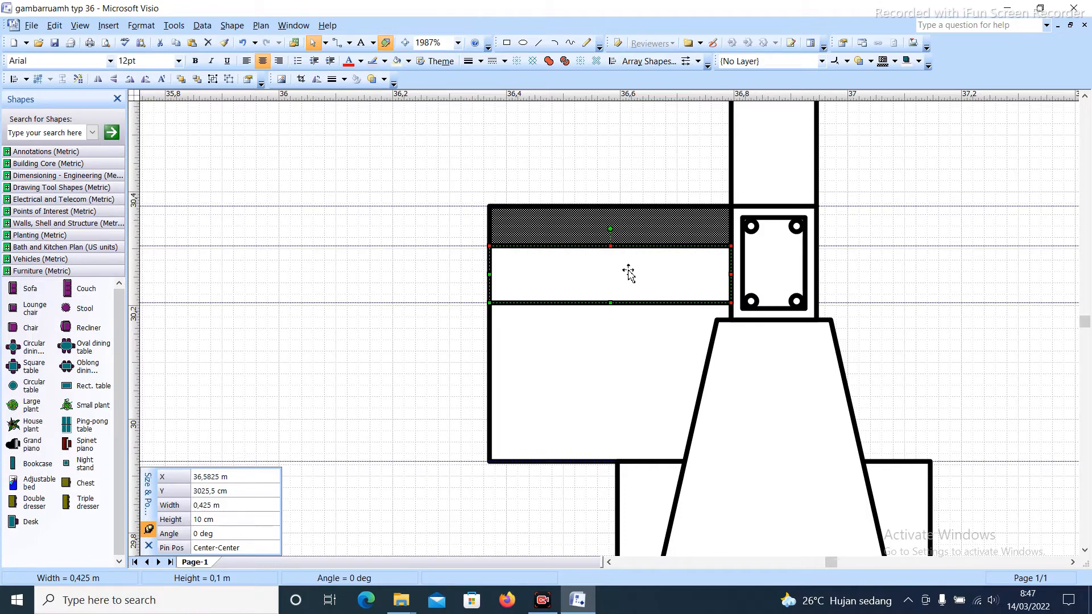
left_click(488, 169)
left_click(576, 286)
left_click(895, 62)
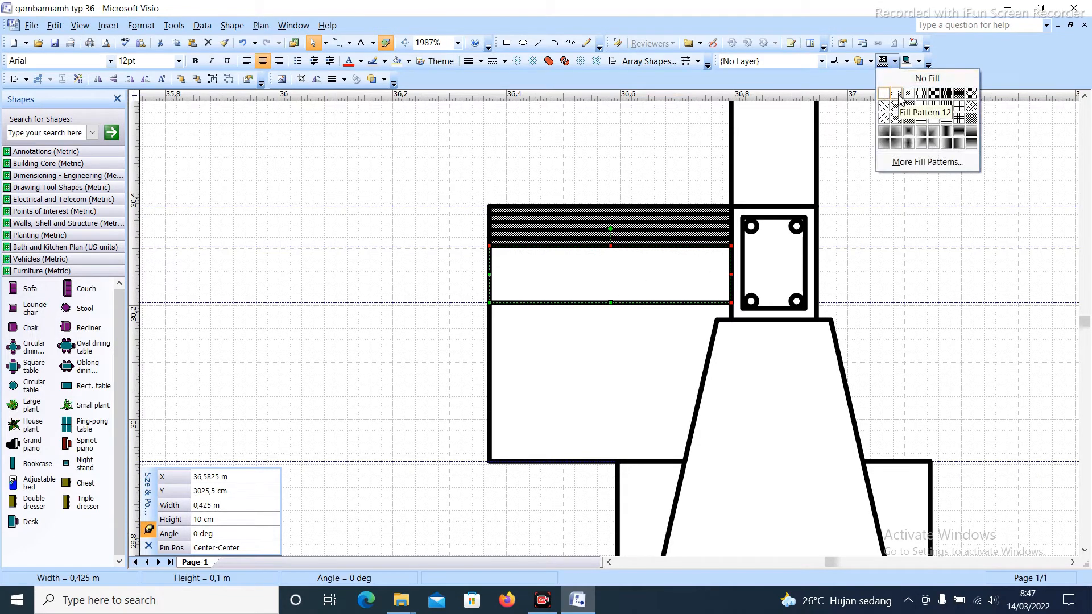
left_click(899, 98)
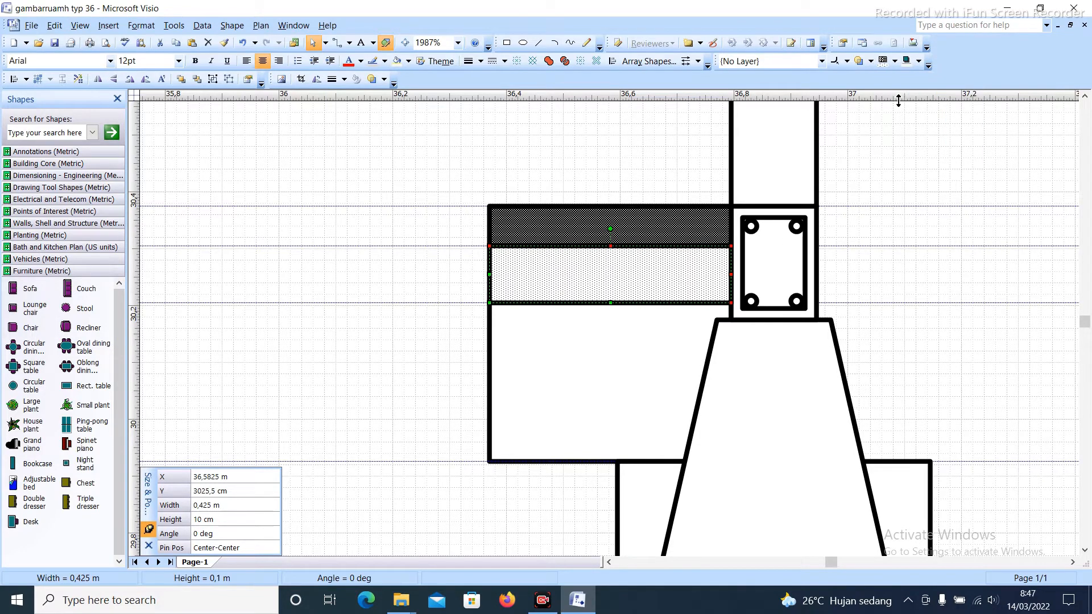
Fill the lowest floor layer, 0.279 m high, with the thin vertical-line pattern
left_click(646, 335)
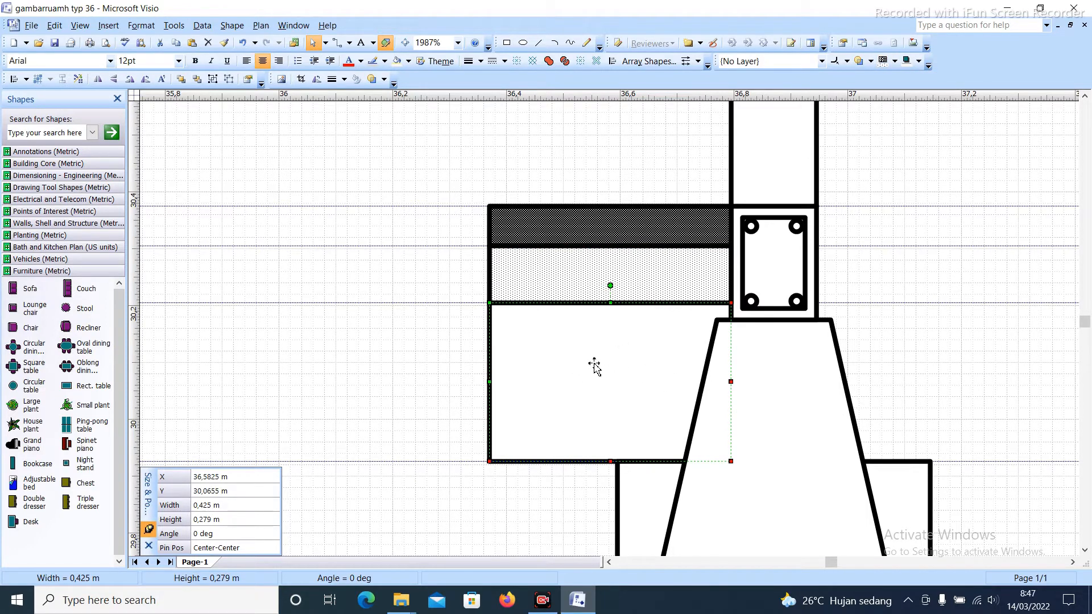
left_click(896, 61)
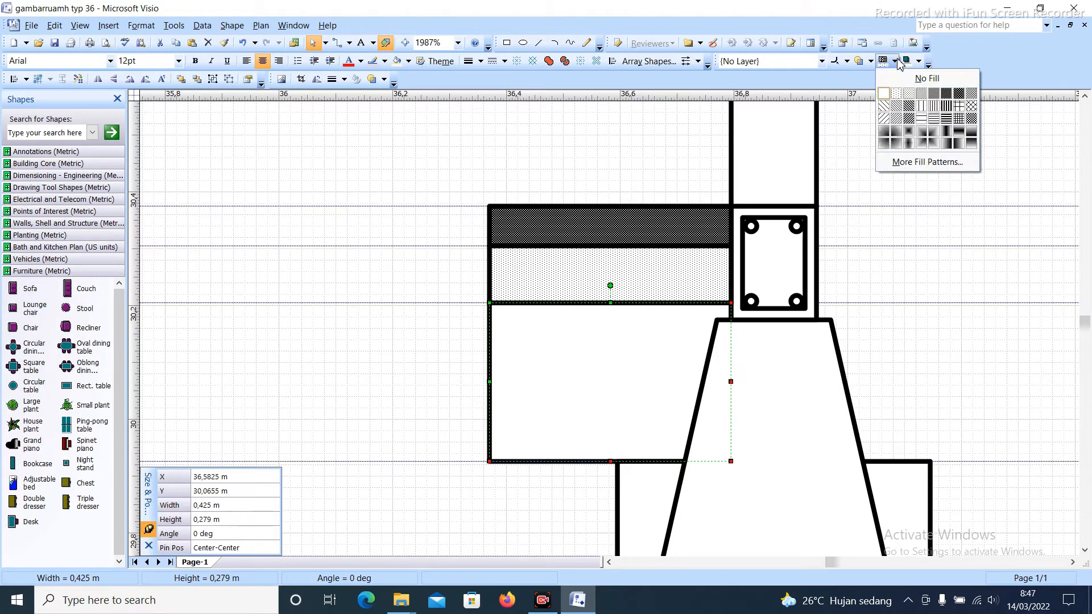
left_click(921, 110)
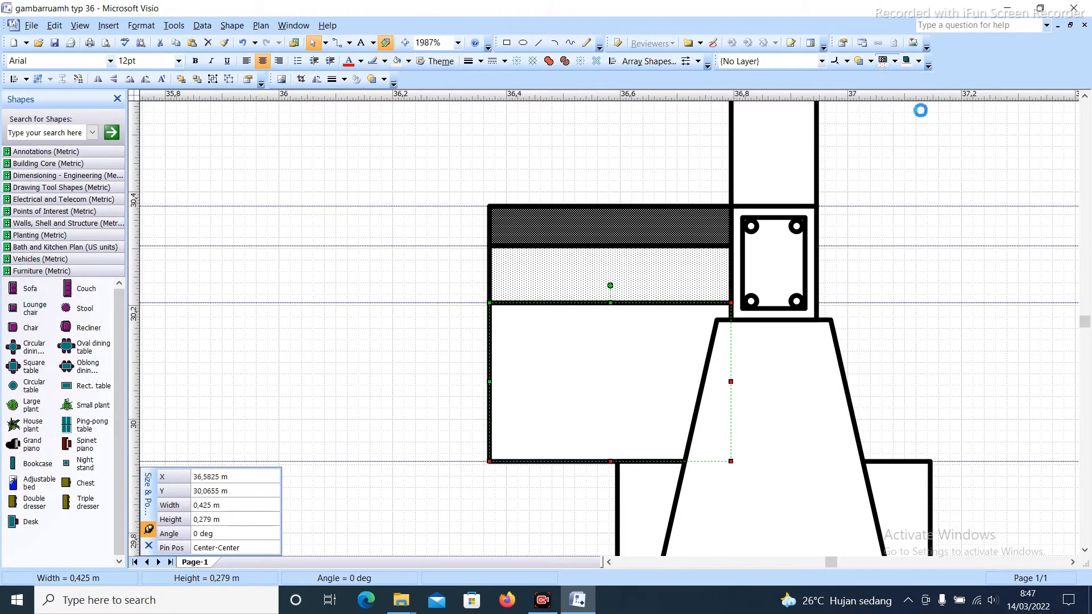
left_click(910, 190)
scroll(910, 191, "down", 5)
Fill the 0.55 x 0.4 m rectangle behind the trapezoidal footing with the same thin vertical-line pattern
left_click(886, 301)
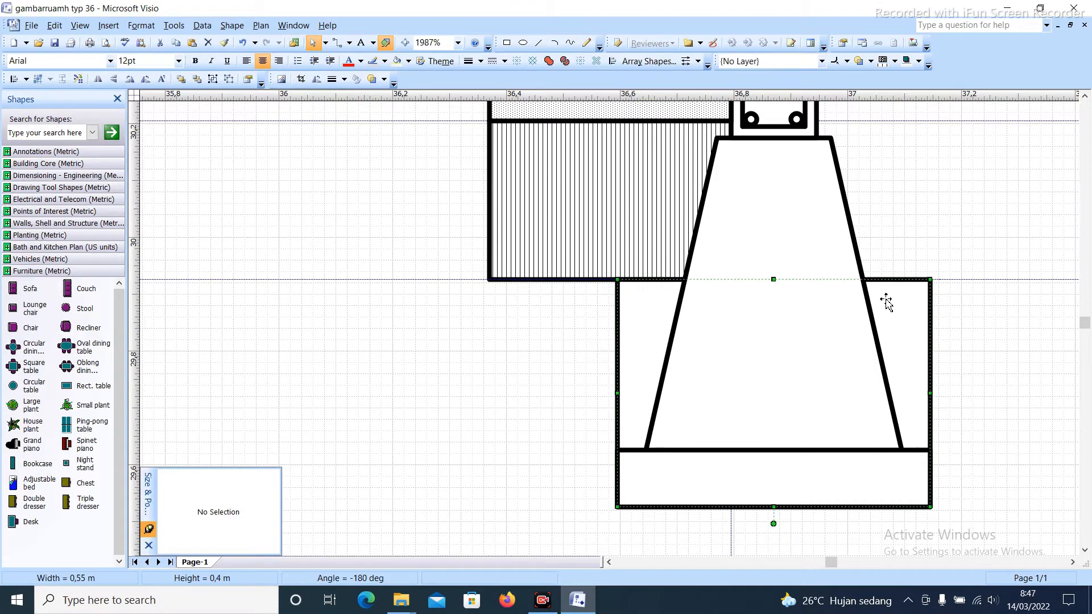
left_click(895, 62)
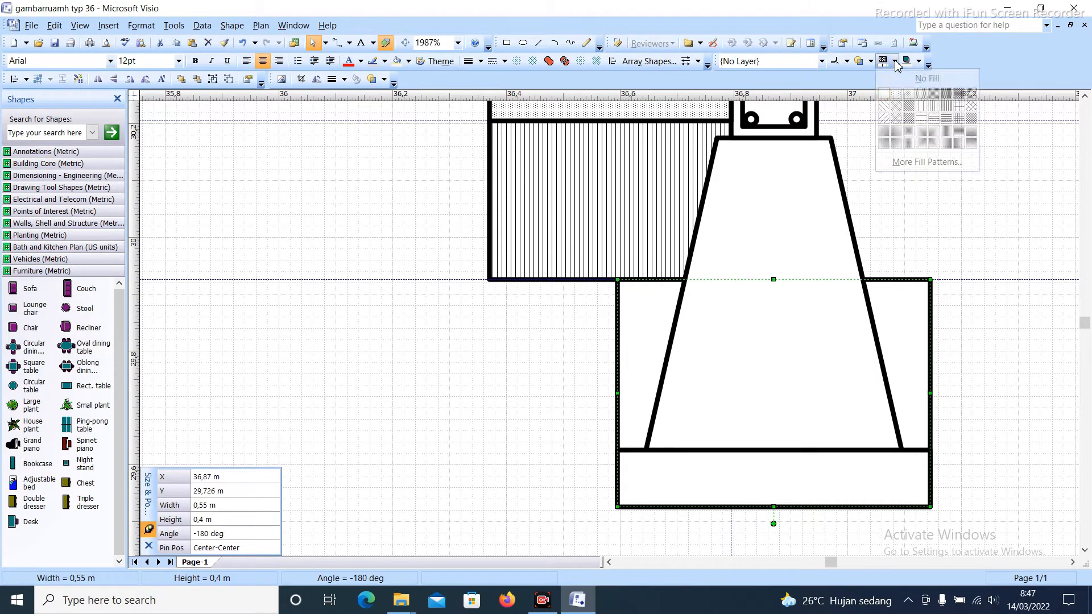
left_click(923, 108)
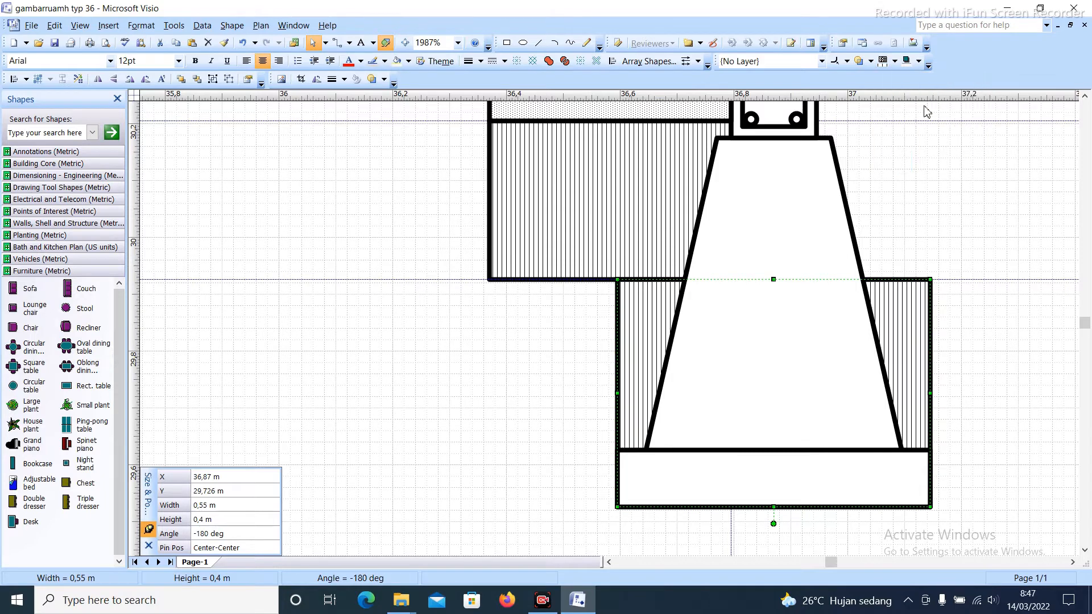
Try the horizontal-line pattern on the rectangle behind the footing and return it to vertical lines
left_click(895, 62)
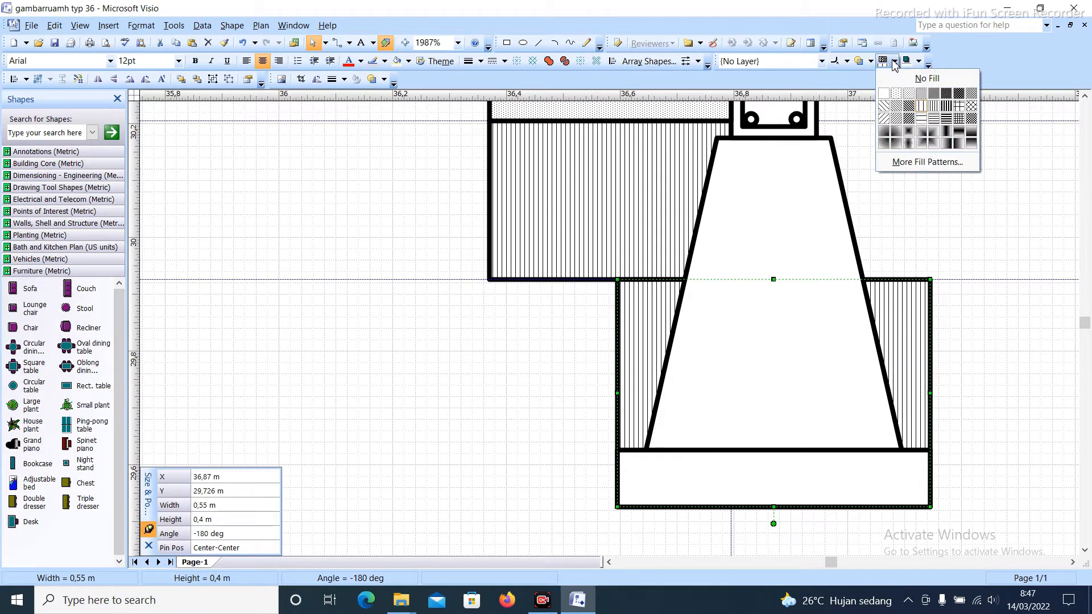
left_click(934, 118)
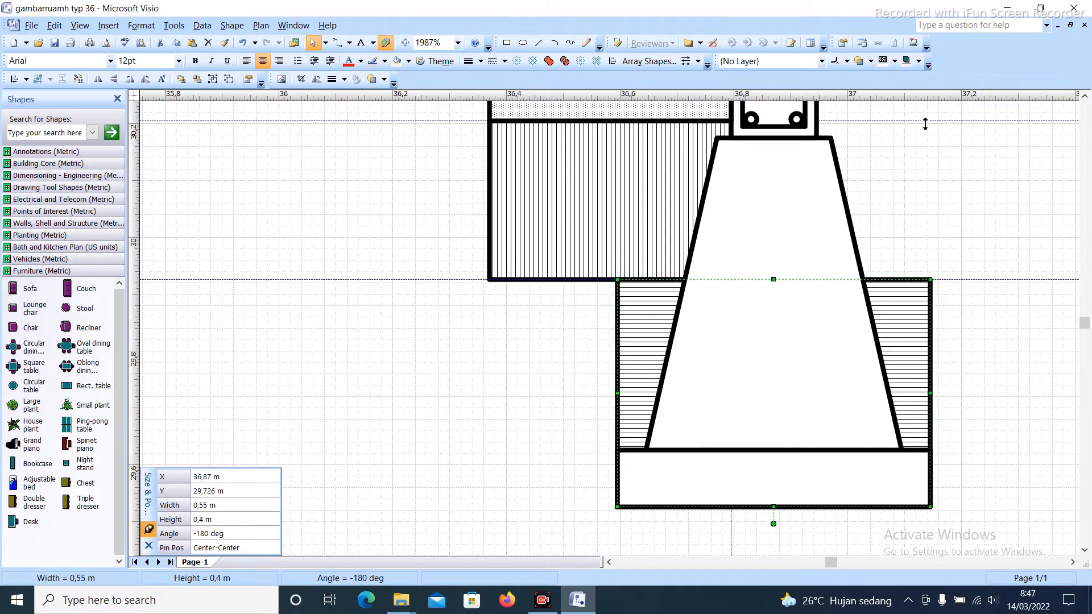
left_click(895, 62)
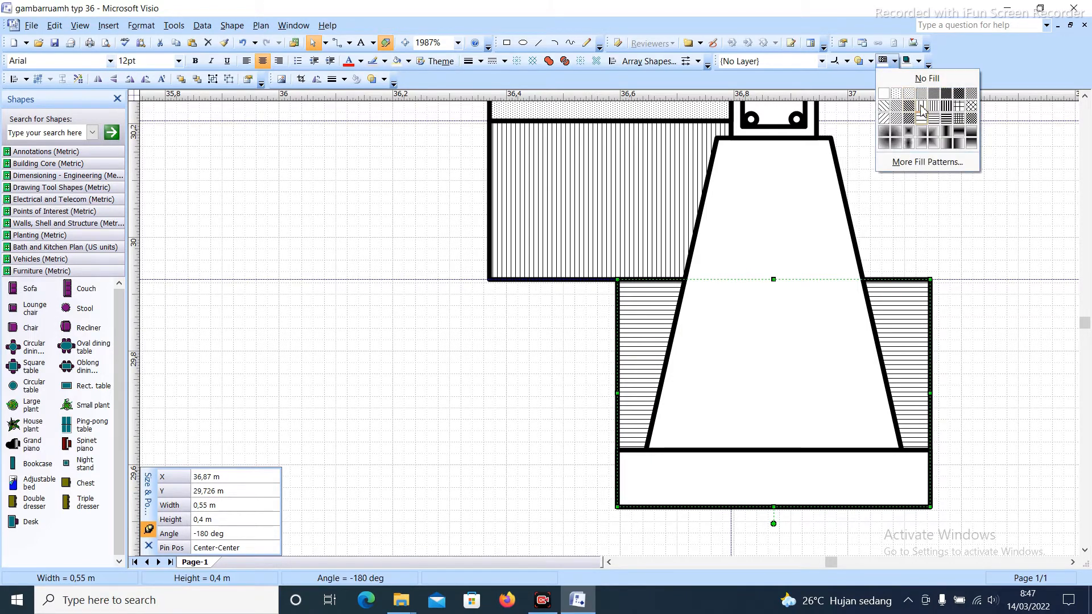
left_click(924, 114)
left_click(907, 156)
left_click(654, 191)
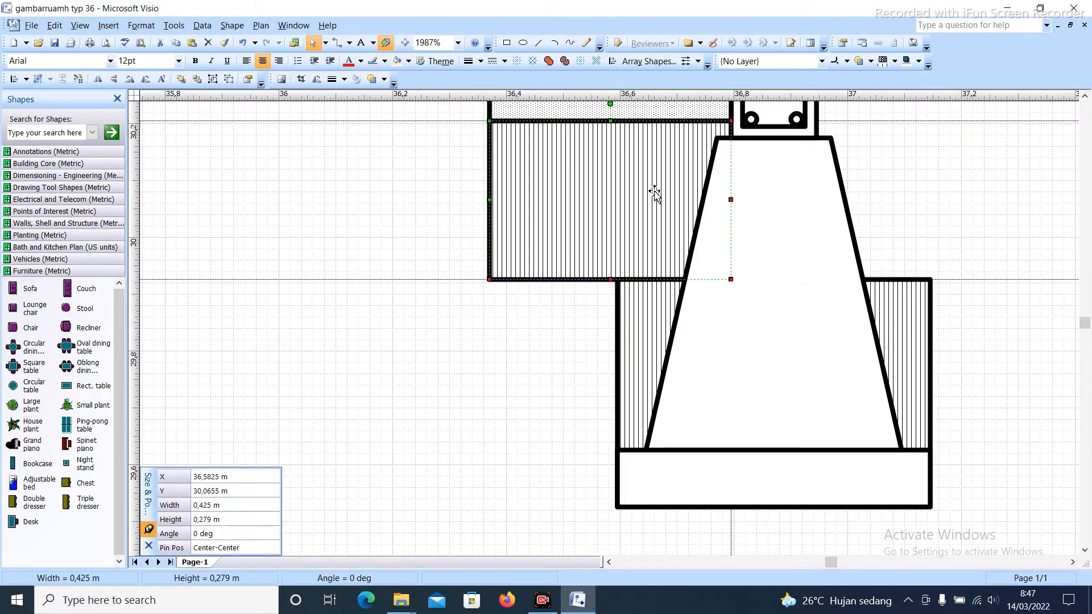
left_click(877, 185)
Draw horizontal ground lines outward along the guide from both sloping footing edges, about 0.51 m on one side and 0.53 m on the other
scroll(814, 230, "up", 3)
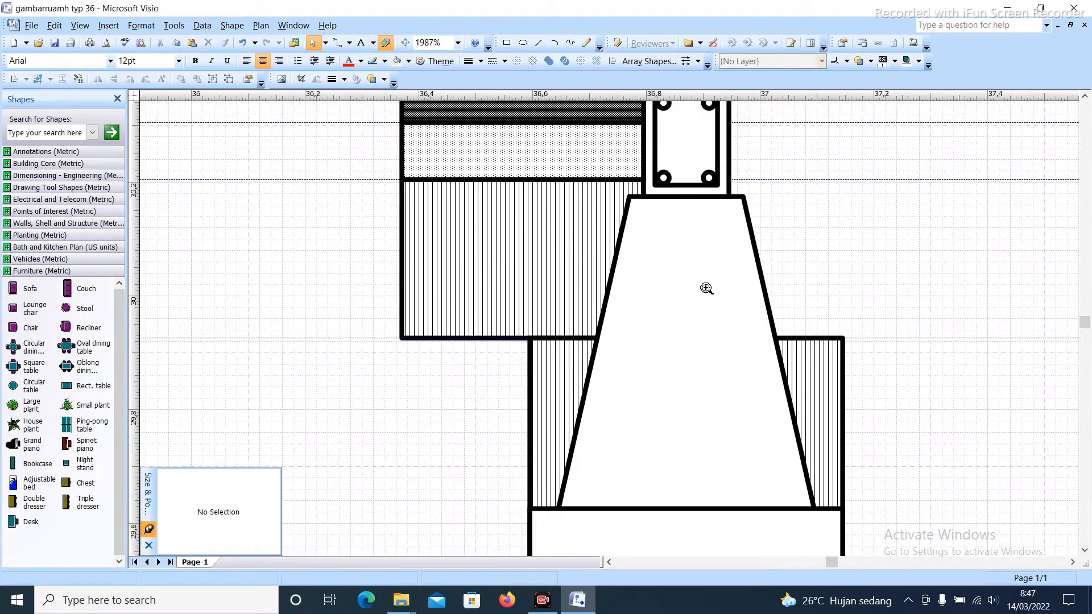
left_click(705, 290)
left_click(856, 224)
left_click_drag(731, 285, 648, 285)
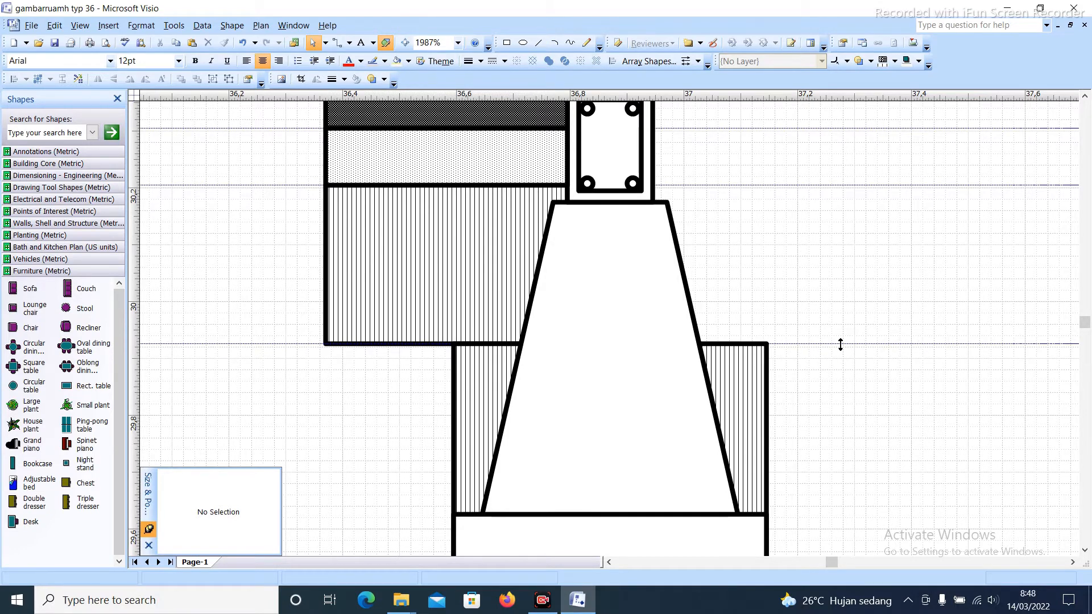
left_click(538, 43)
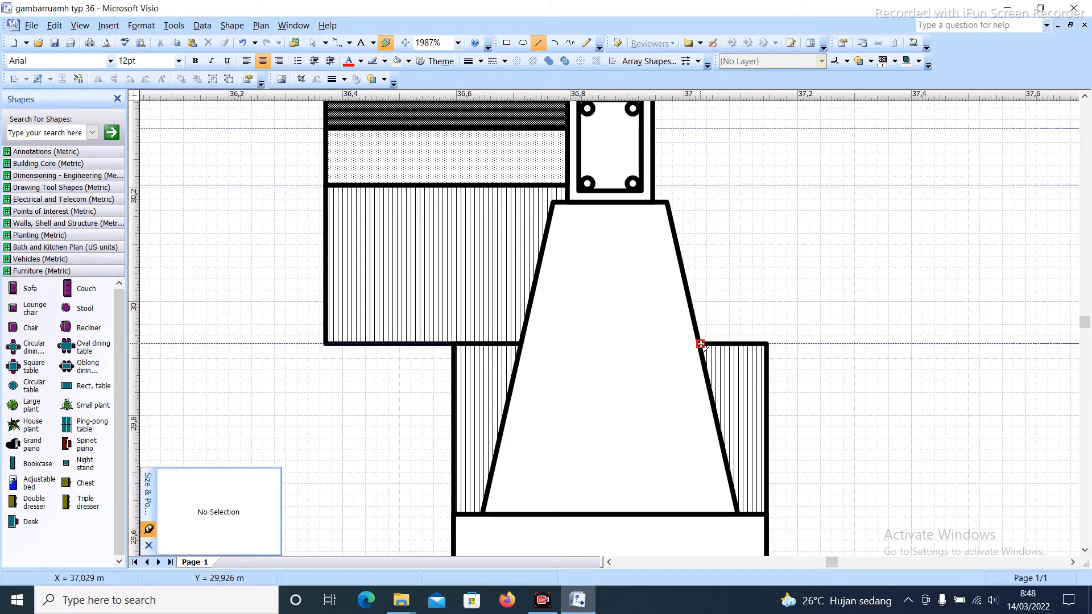
left_click_drag(701, 344, 990, 344)
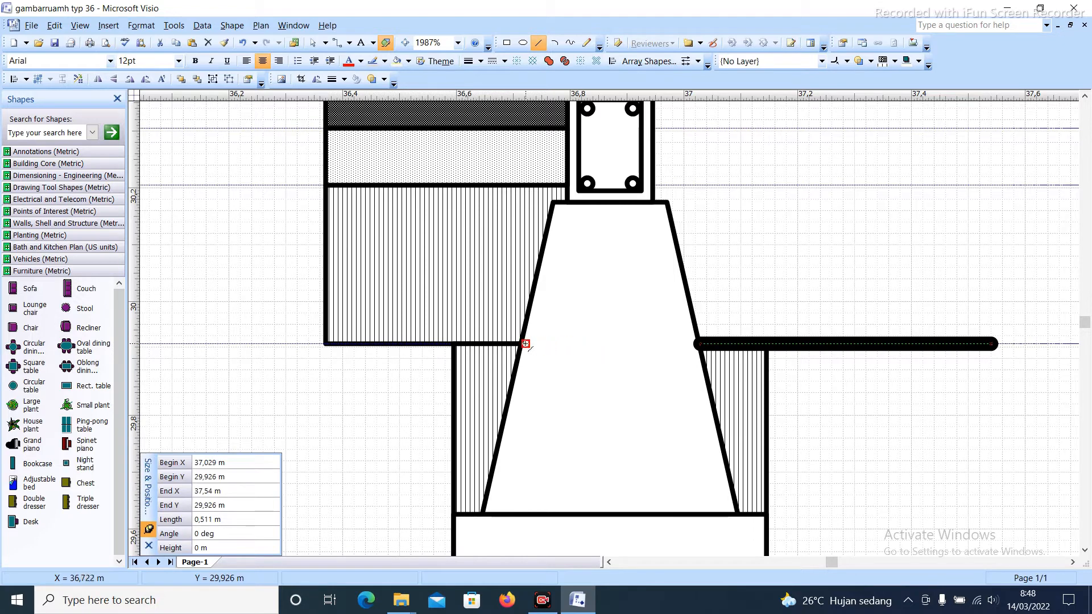
left_click_drag(520, 344, 218, 344)
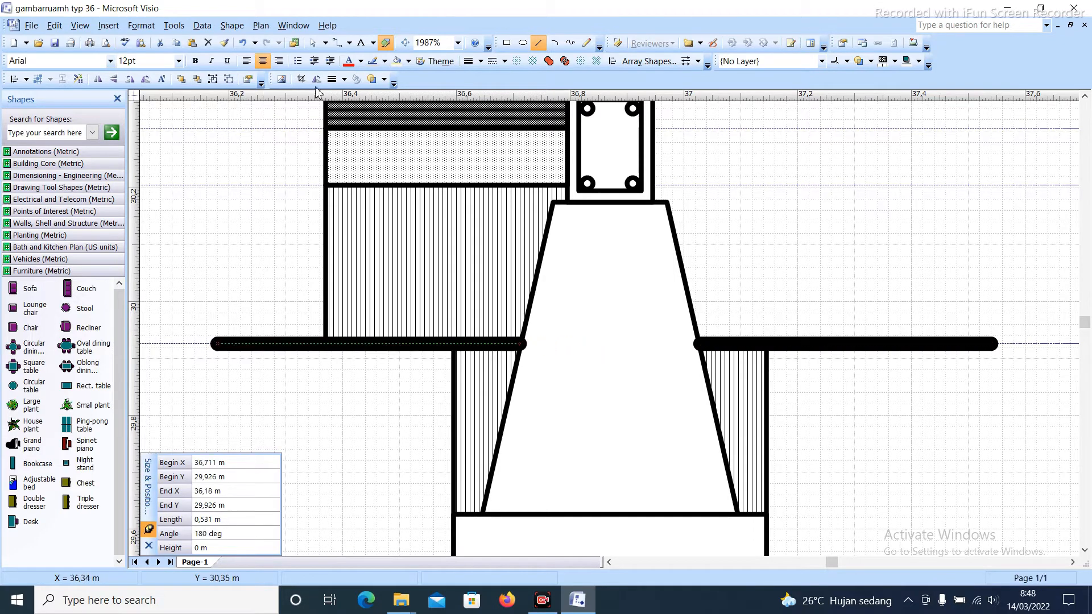
Give both ground lines the second-thinnest preset line weight and delete the horizontal guide running along them
left_click(312, 44)
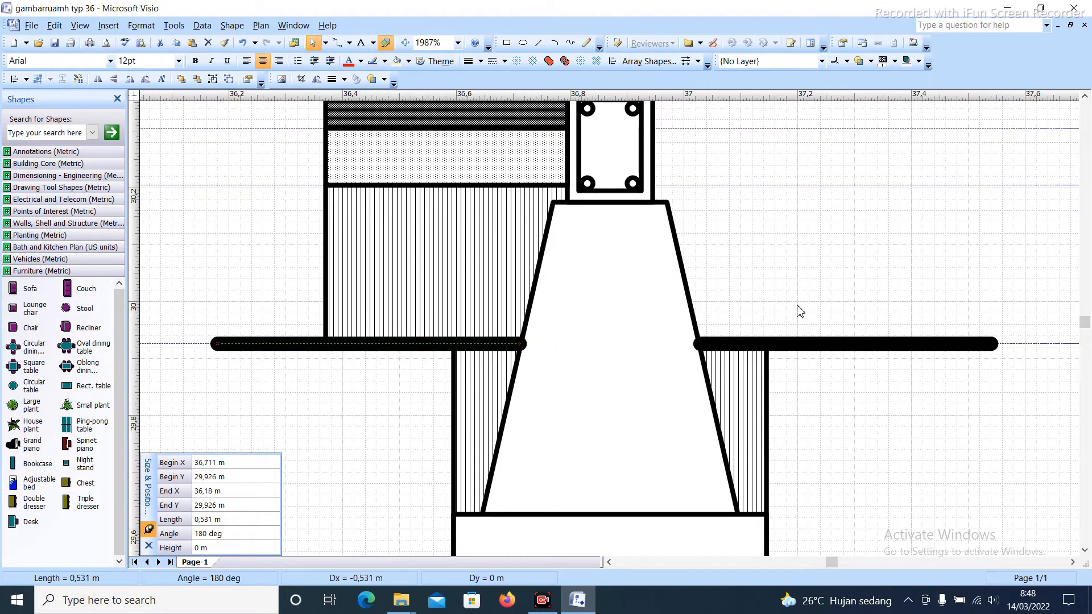
left_click(841, 344, "shift")
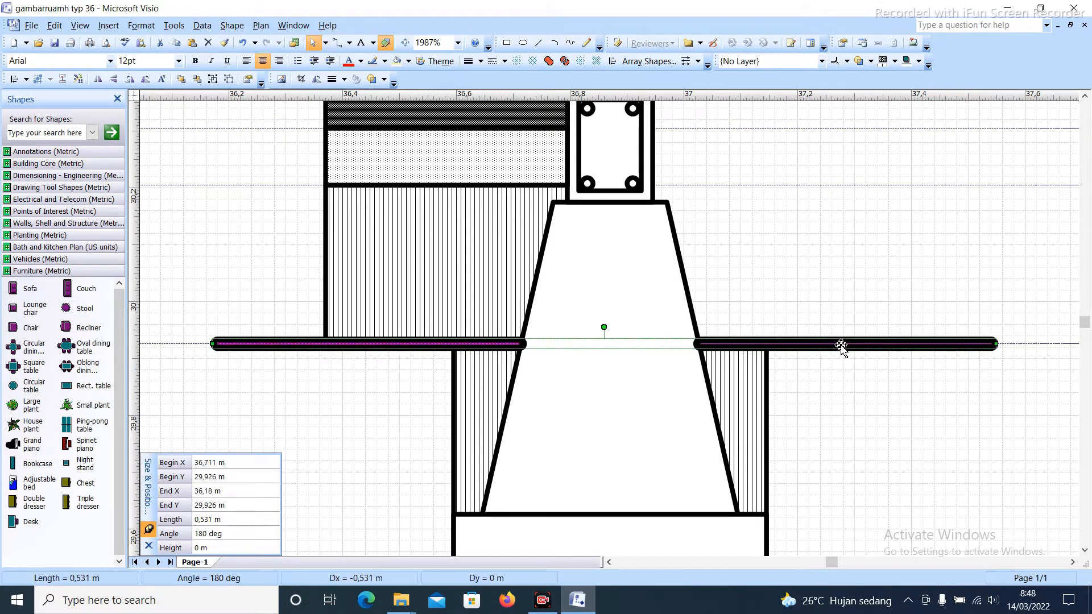
left_click(758, 240)
left_click(463, 344)
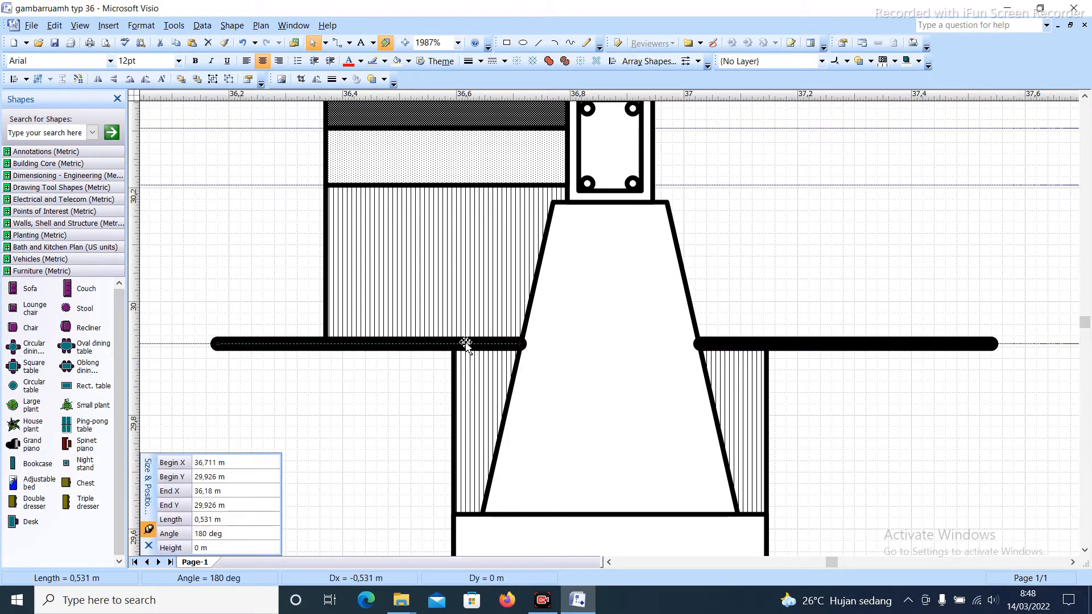
left_click(778, 344, "shift")
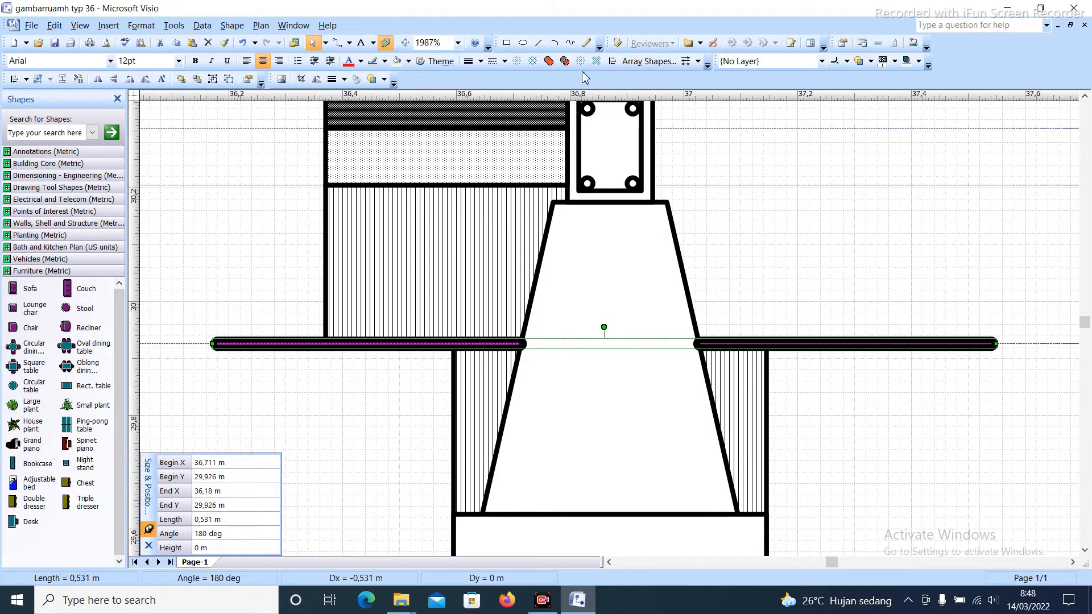
left_click(481, 61)
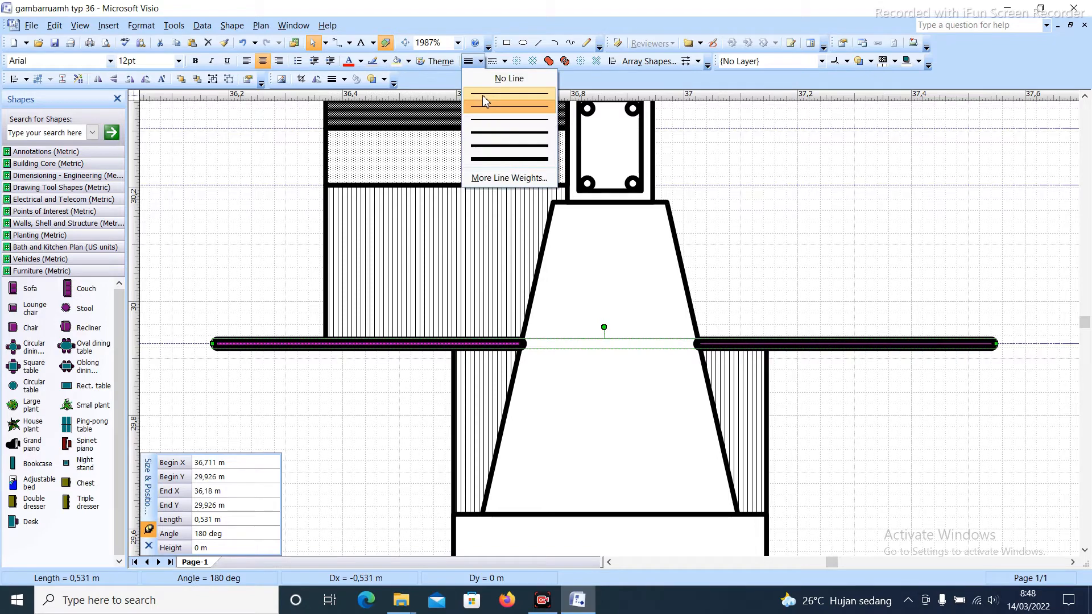
left_click(483, 102)
left_click(736, 209)
right_click(745, 211, "ctrl+shift")
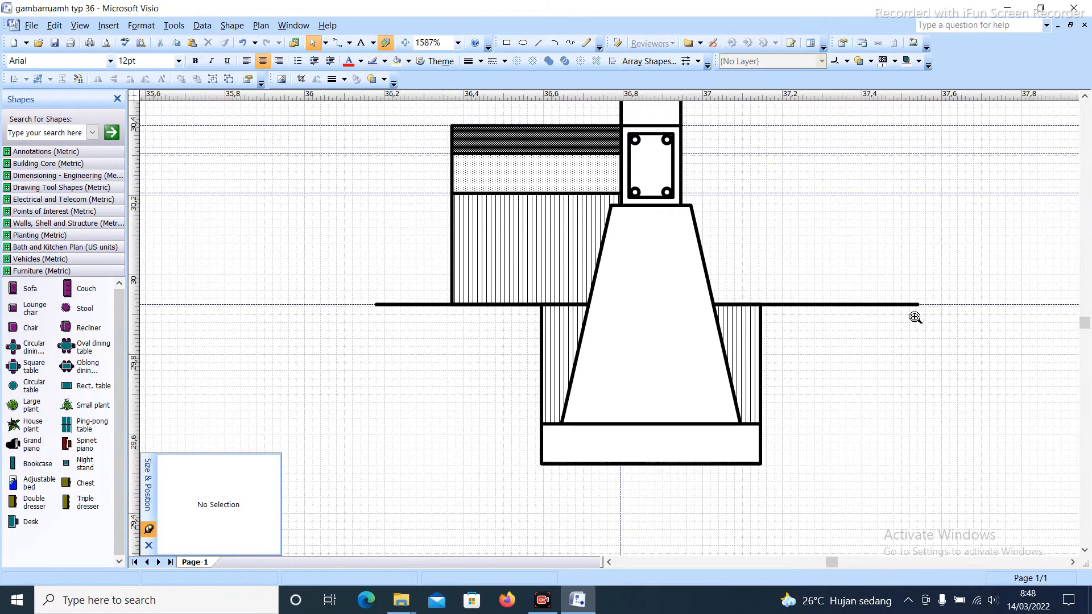
left_click(947, 306)
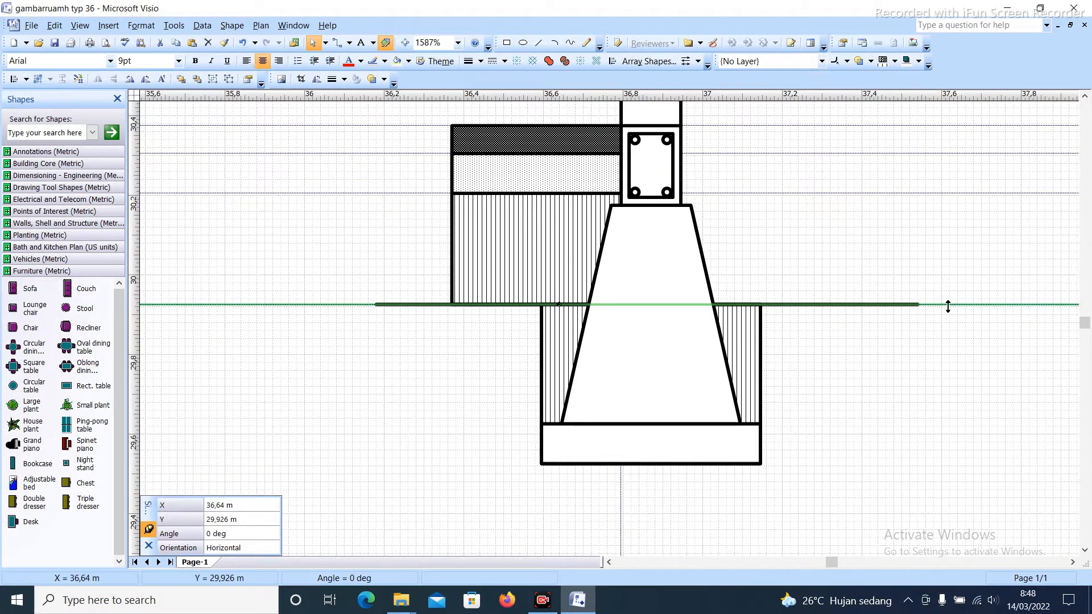
left_click(723, 313)
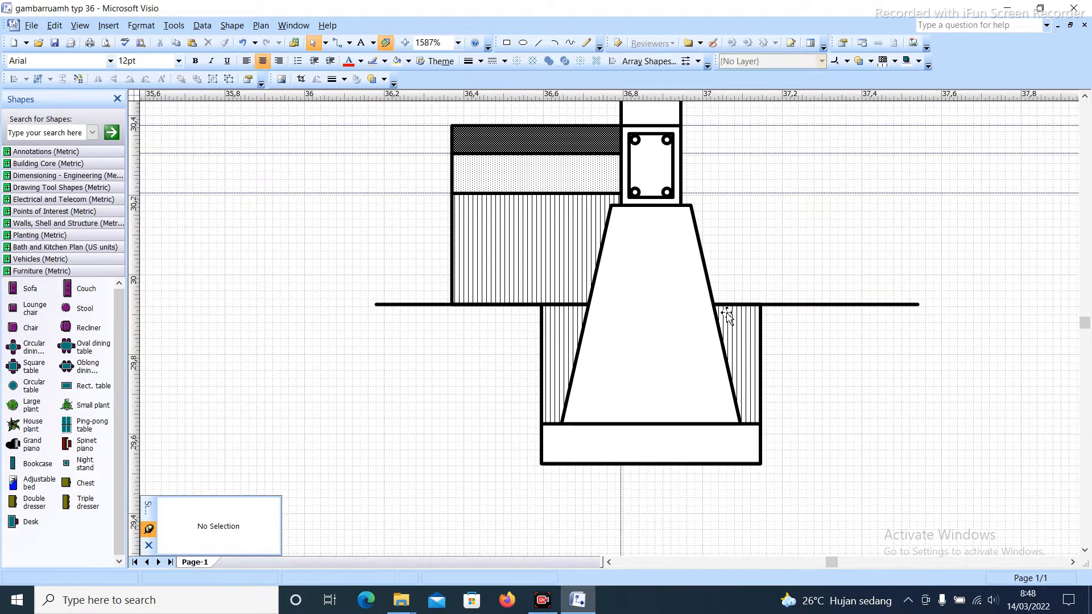
Fill the 55 x 10 cm base strip beneath the trapezoidal footing with the light dotted pattern
left_click(587, 439)
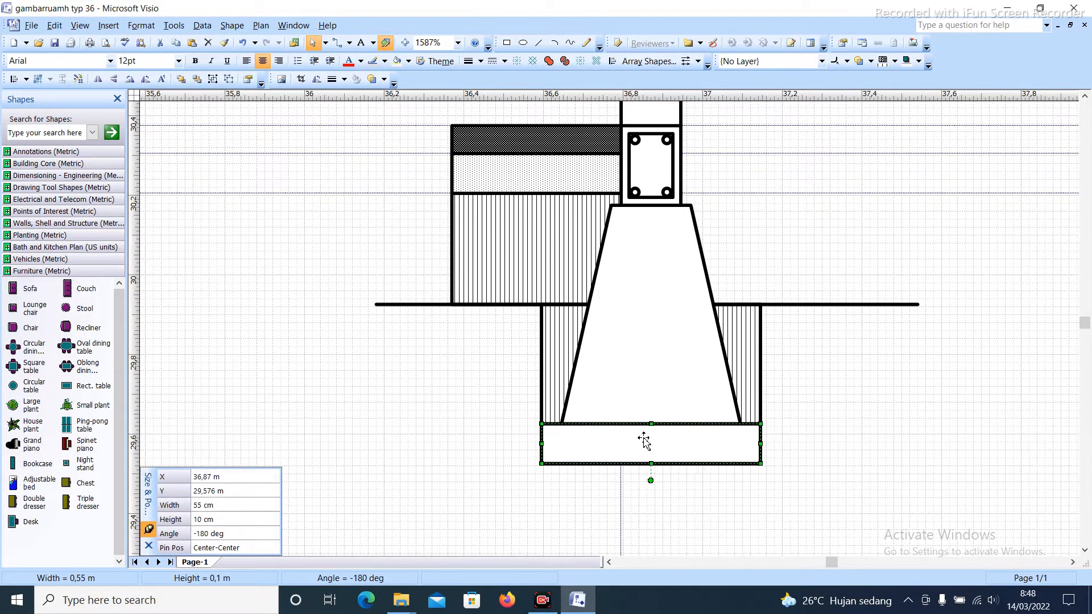
left_click(895, 62)
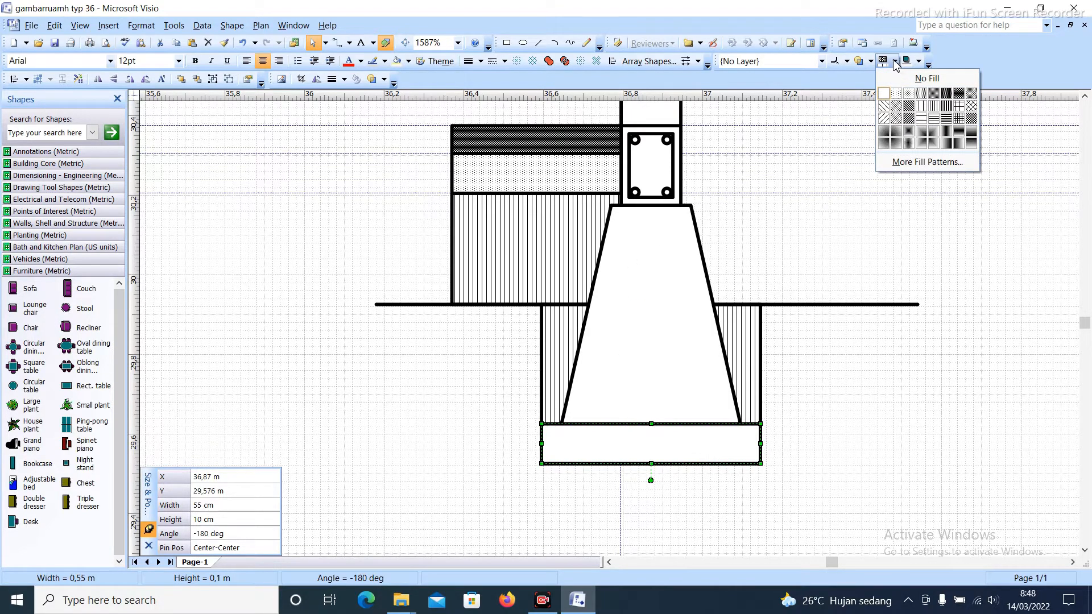
left_click(832, 151)
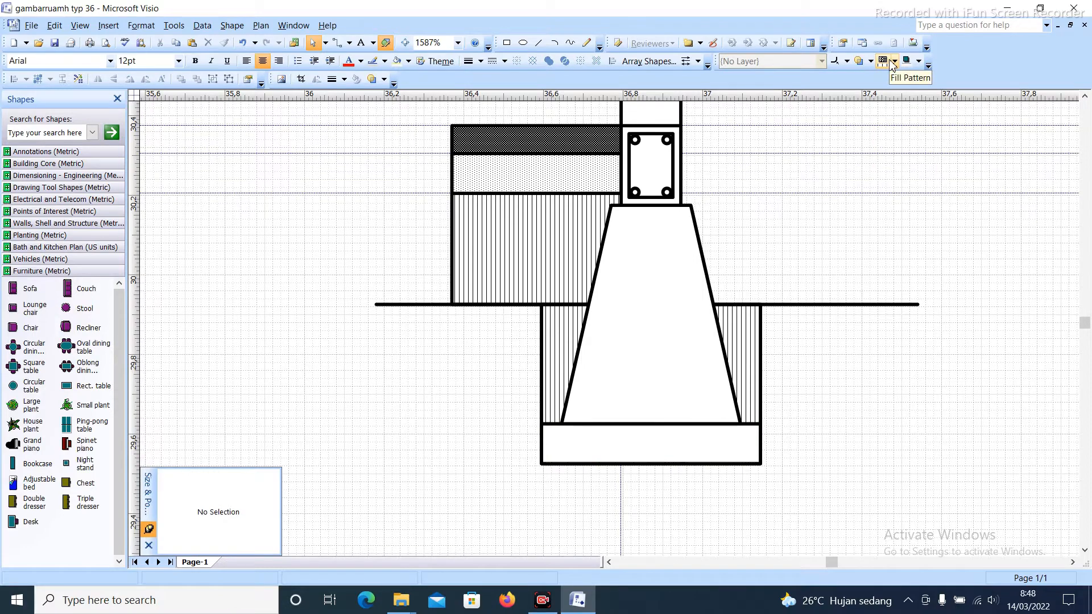
left_click(686, 444)
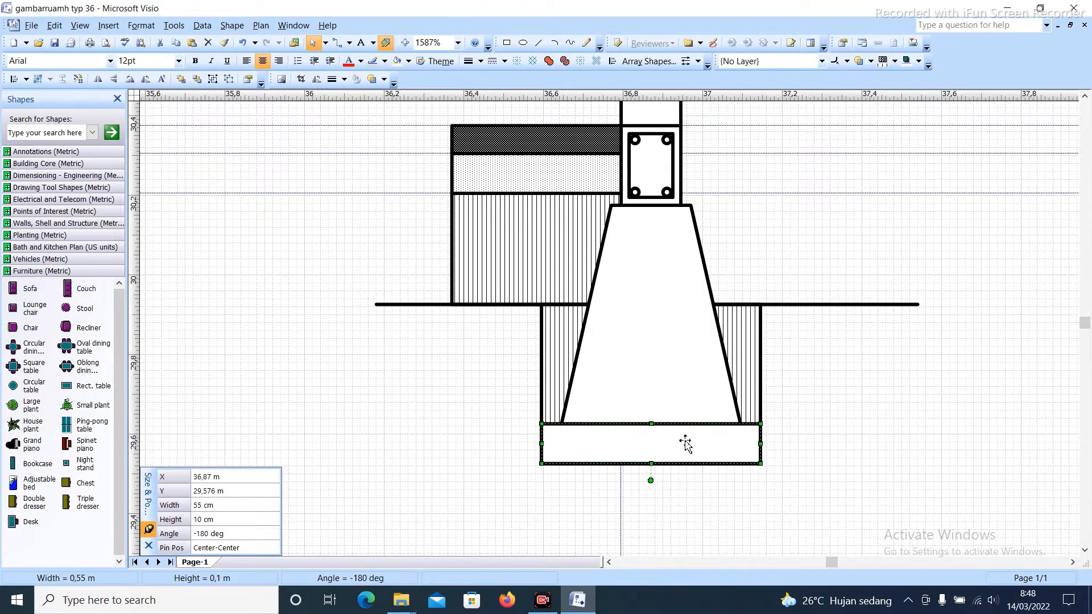
left_click(895, 62)
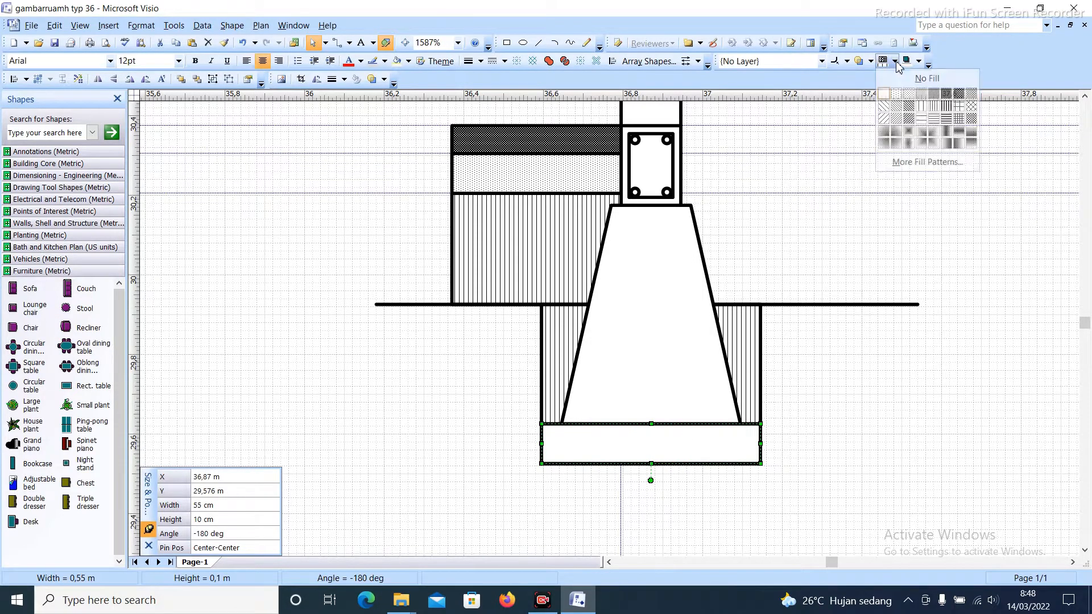
left_click(897, 97)
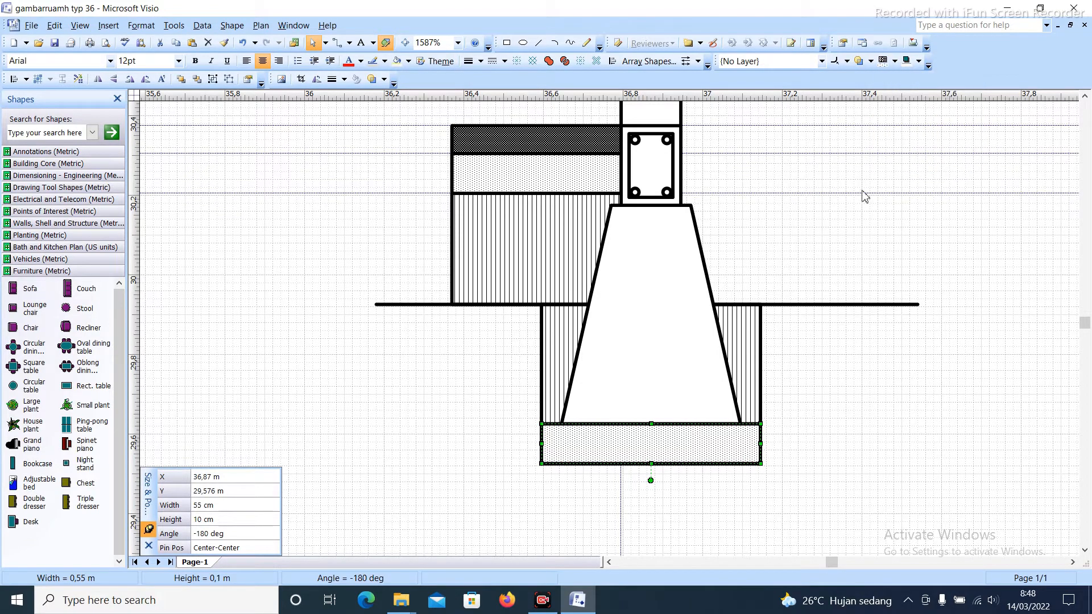
left_click(850, 210)
Fill the 15 cm wide wall above the reinforced beam with the diagonal hatch pattern
scroll(724, 342, "down", 4)
scroll(706, 358, "up", 1)
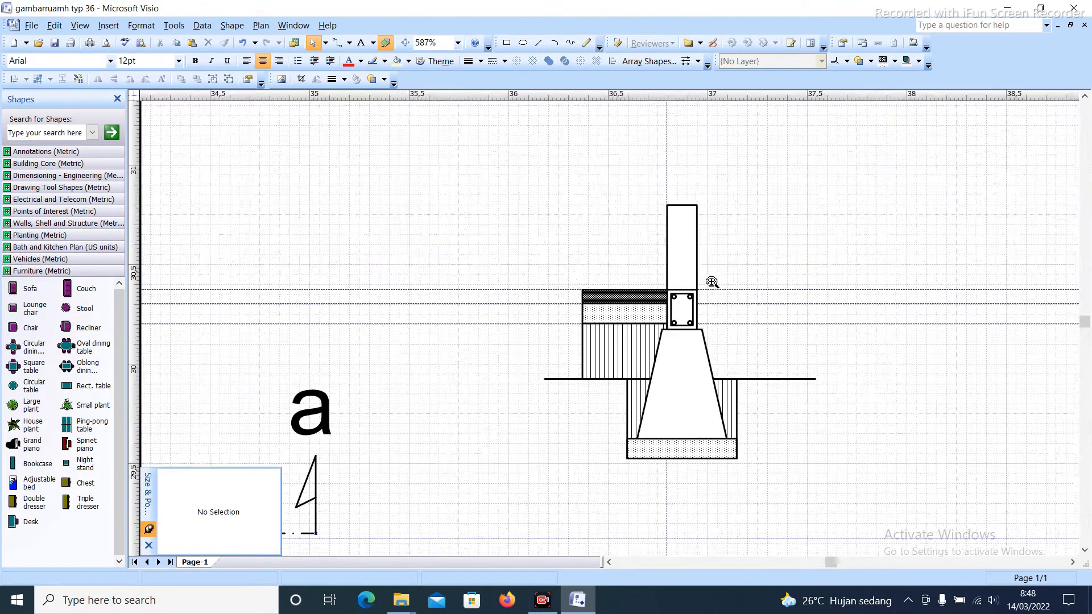
left_click(672, 244)
scroll(689, 254, "up", 1)
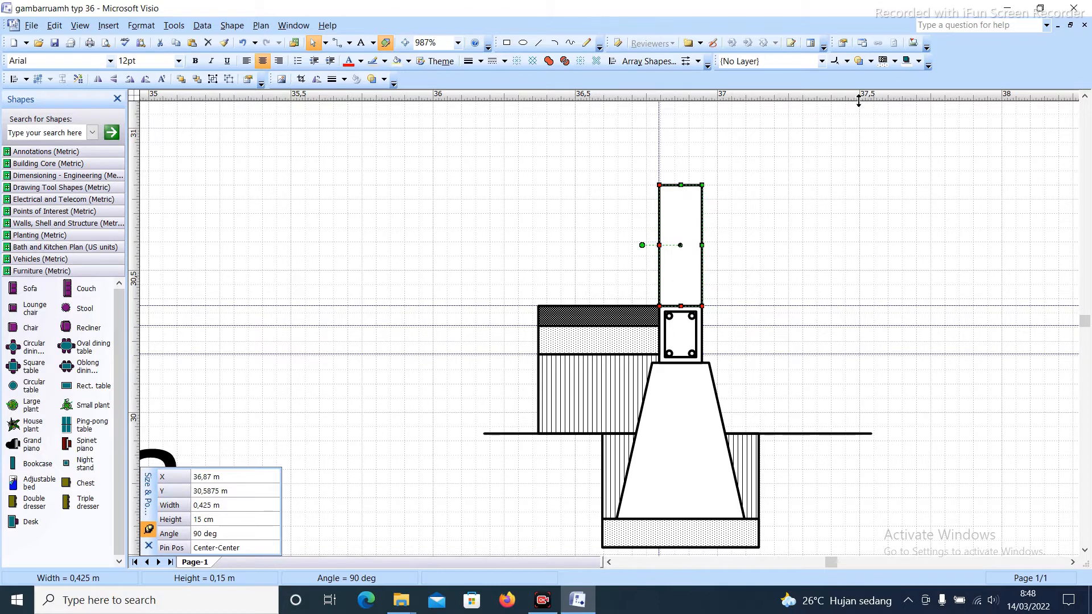
left_click(894, 61)
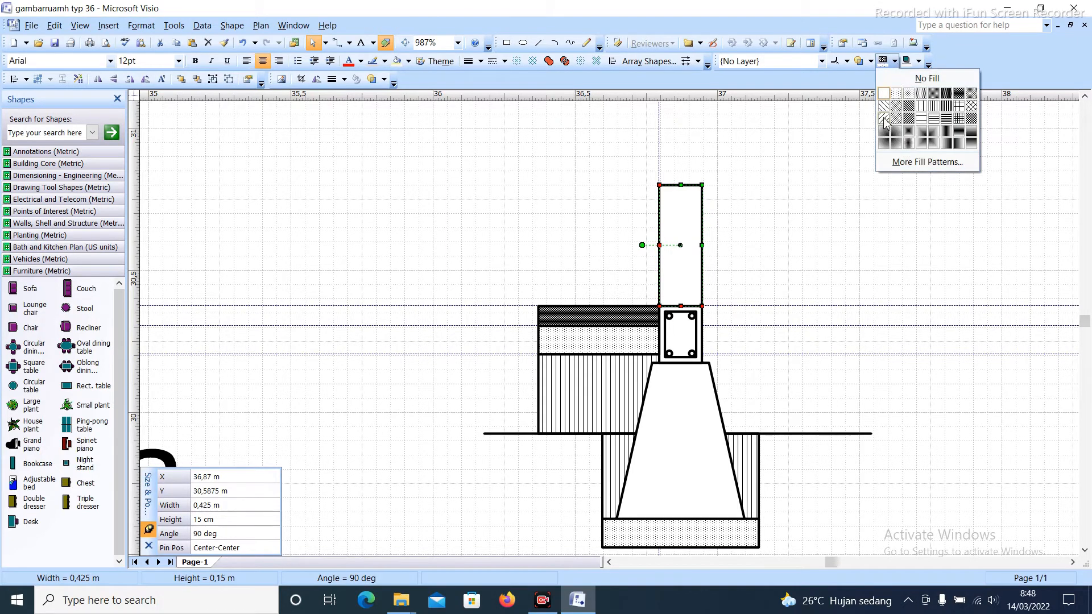
left_click(884, 119)
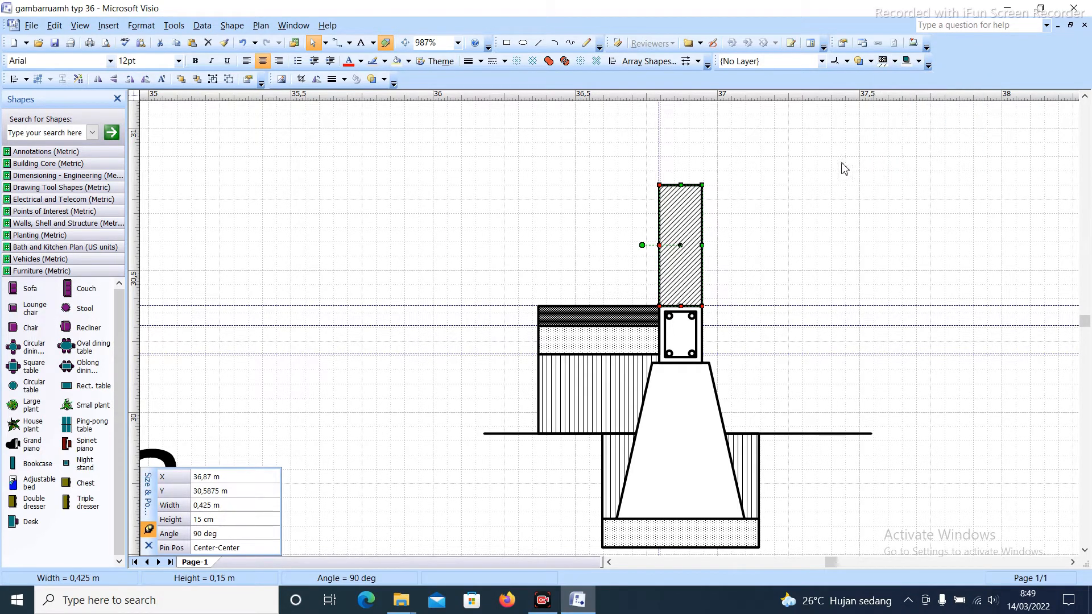
left_click(837, 173)
right_click(742, 246, "ctrl+shift")
left_click(704, 244, "ctrl+shift")
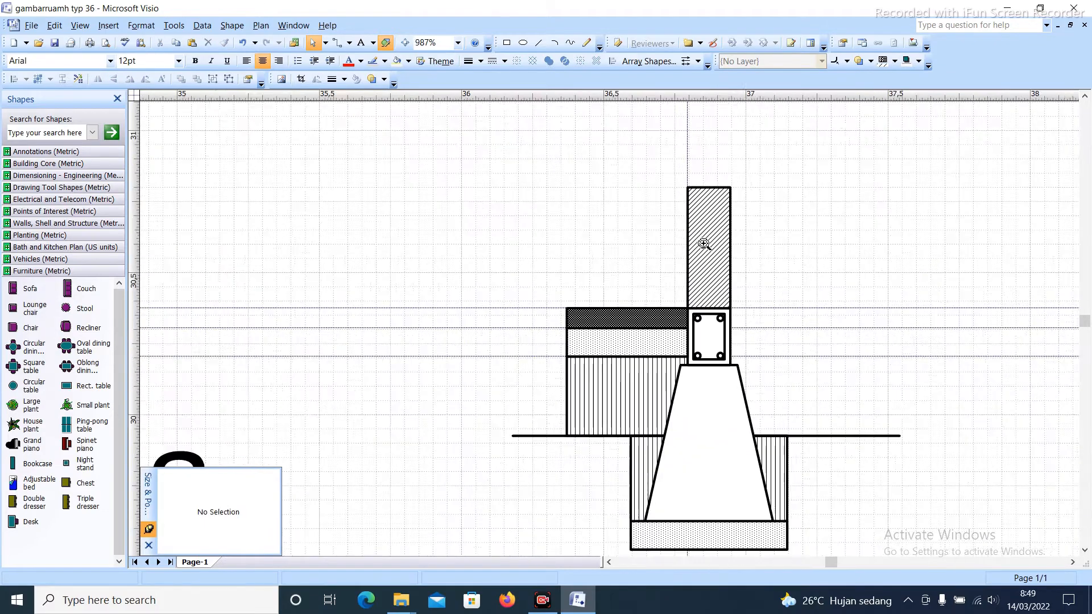
right_click(634, 290, "ctrl+shift")
right_click(647, 333, "ctrl+shift")
left_click(641, 349, "ctrl+shift")
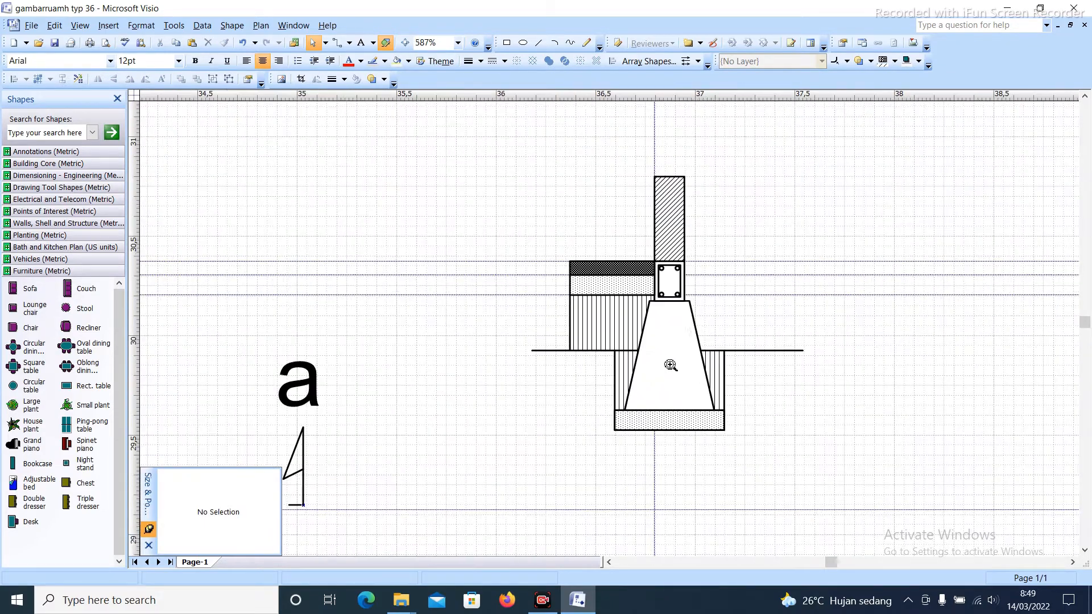
Examine the foundation section, from the filled layers and footing to its placement beside the plan and section mark a
scroll(671, 330, "up", 2)
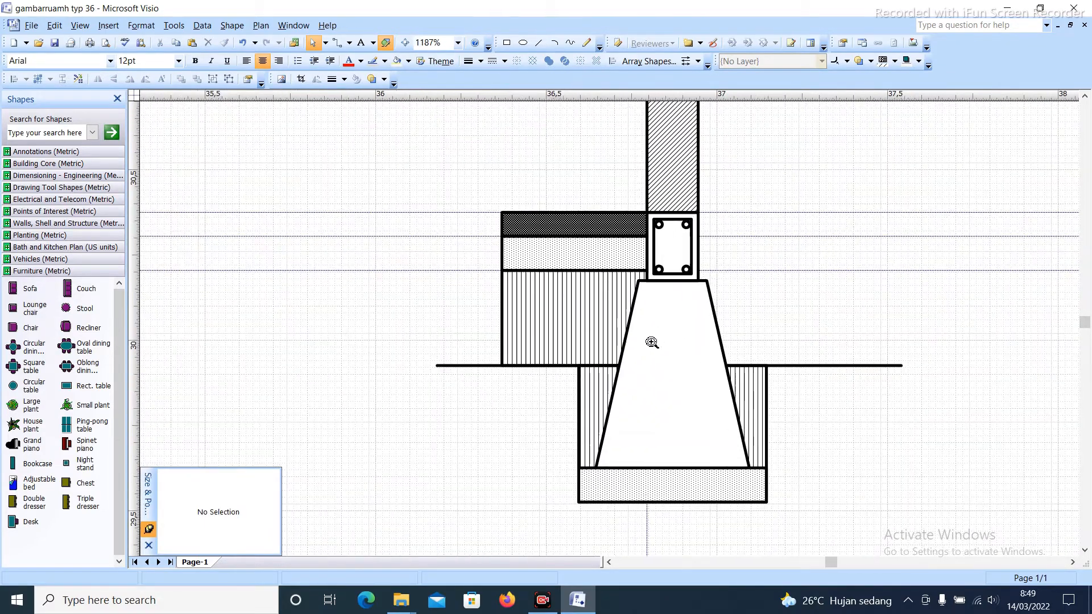
scroll(682, 335, "down", 6)
scroll(590, 383, "up", 2)
scroll(524, 383, "down", 1)
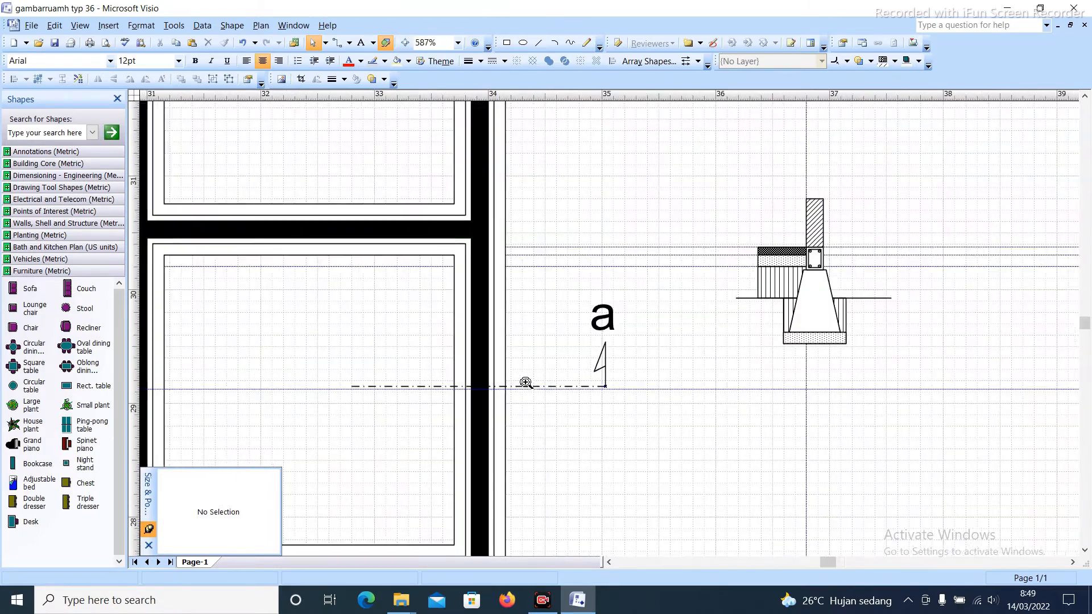
scroll(626, 362, "down", 1)
scroll(645, 344, "up", 2)
scroll(645, 344, "up", 3)
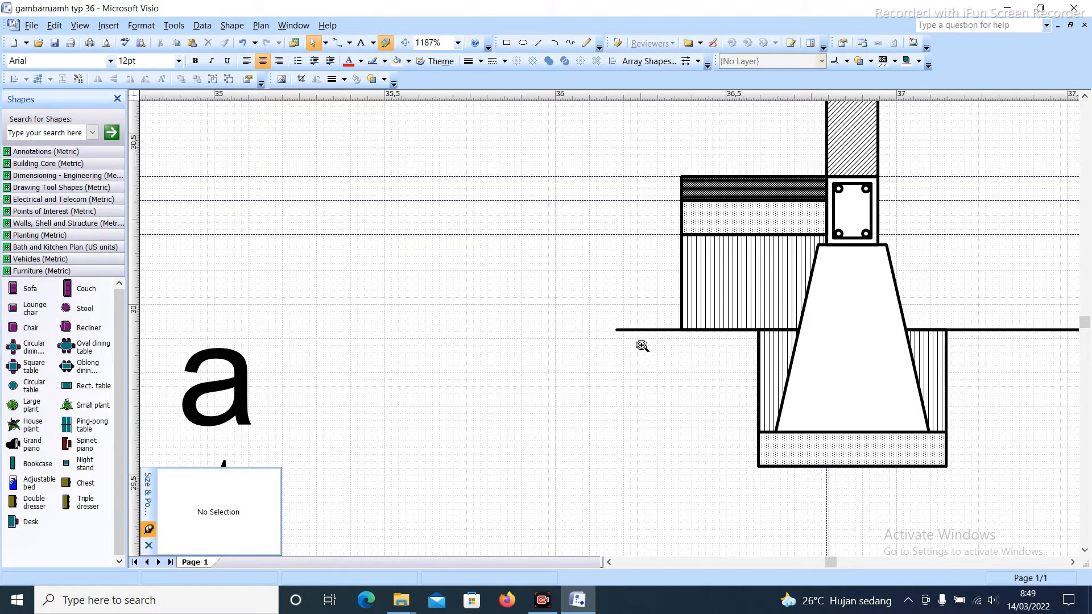
scroll(641, 344, "down", 2)
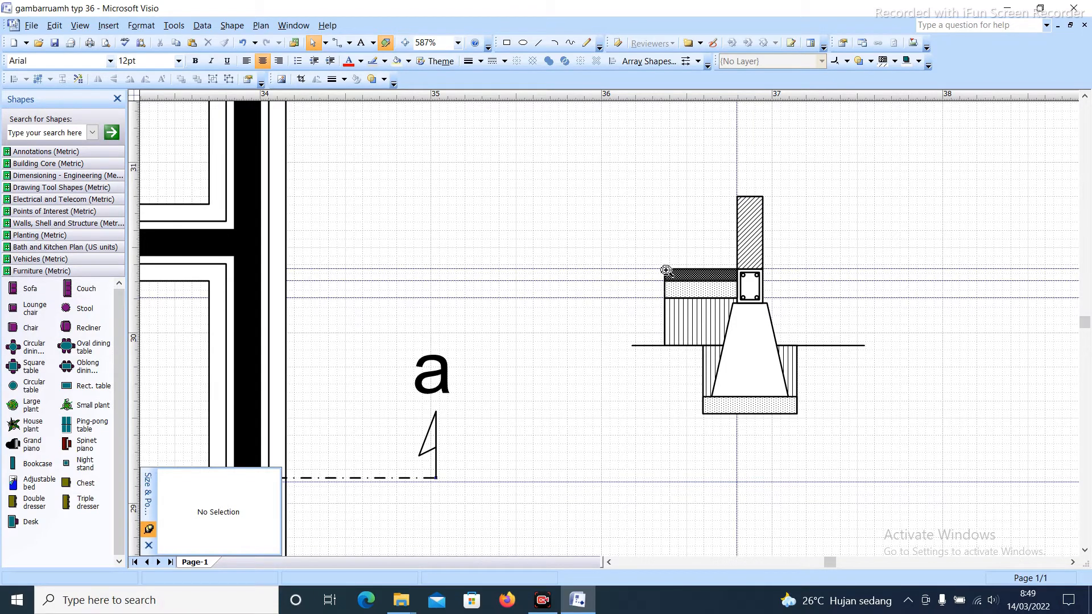
right_click(665, 380)
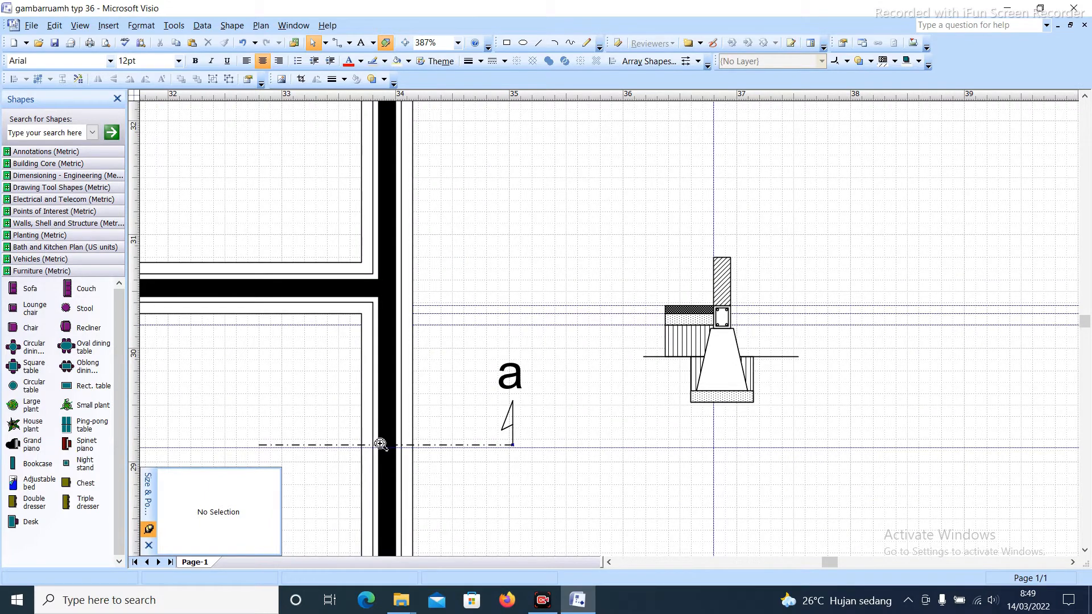
left_click(643, 299)
left_click(667, 313)
left_click(667, 313)
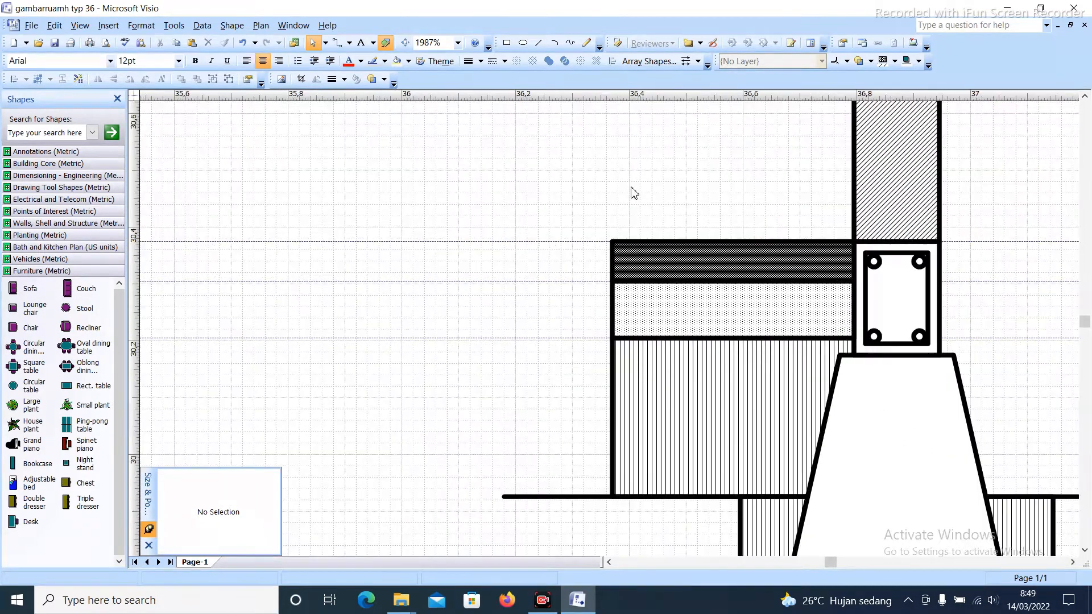
left_click(539, 43)
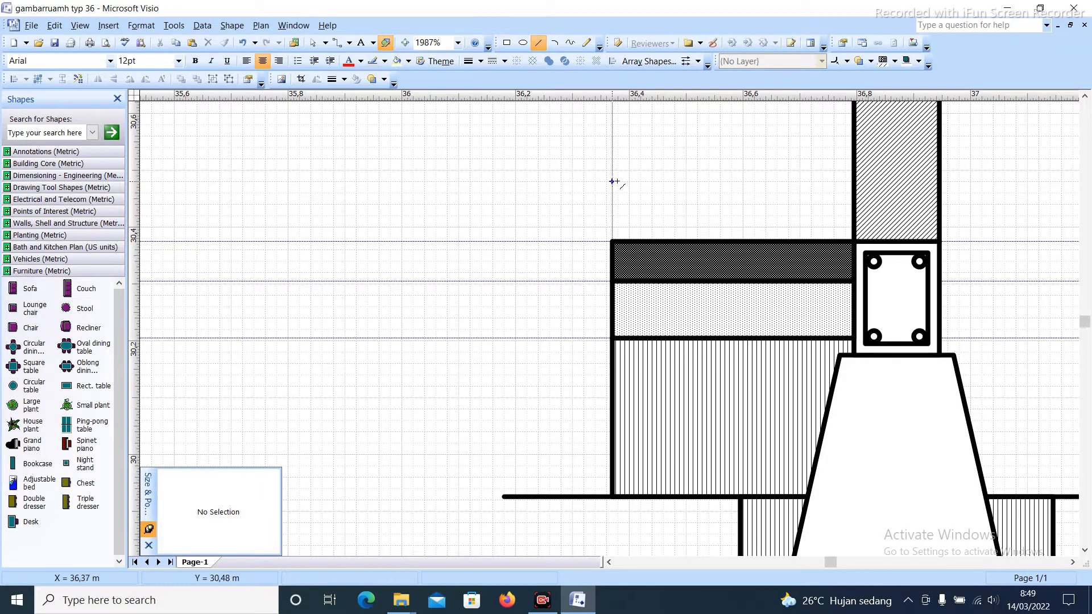
left_click_drag(612, 163, 612, 183)
key("ctrl+z")
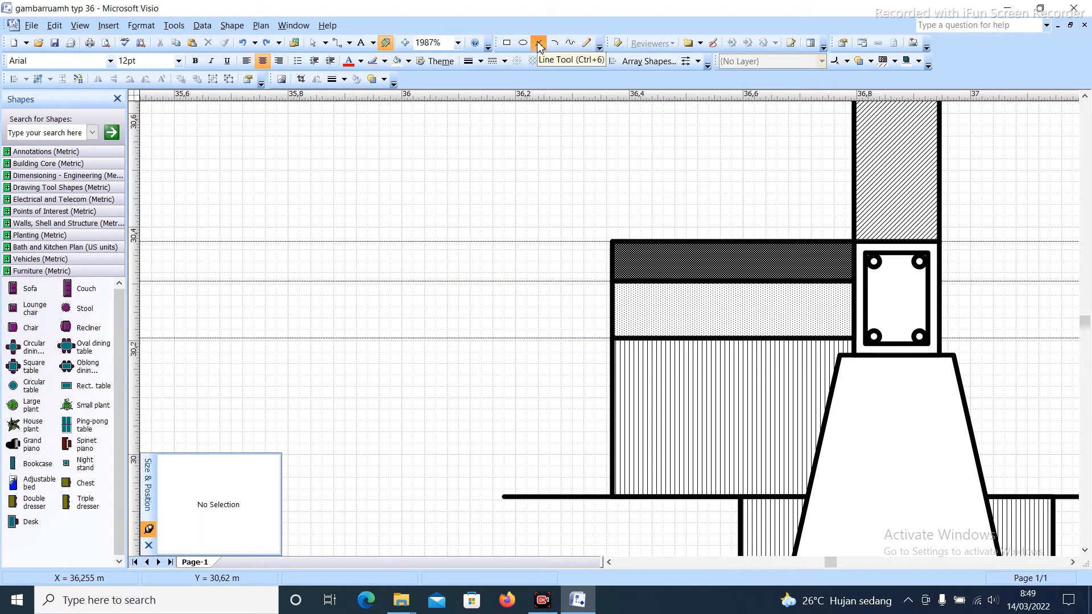
left_click_drag(606, 194, 612, 379)
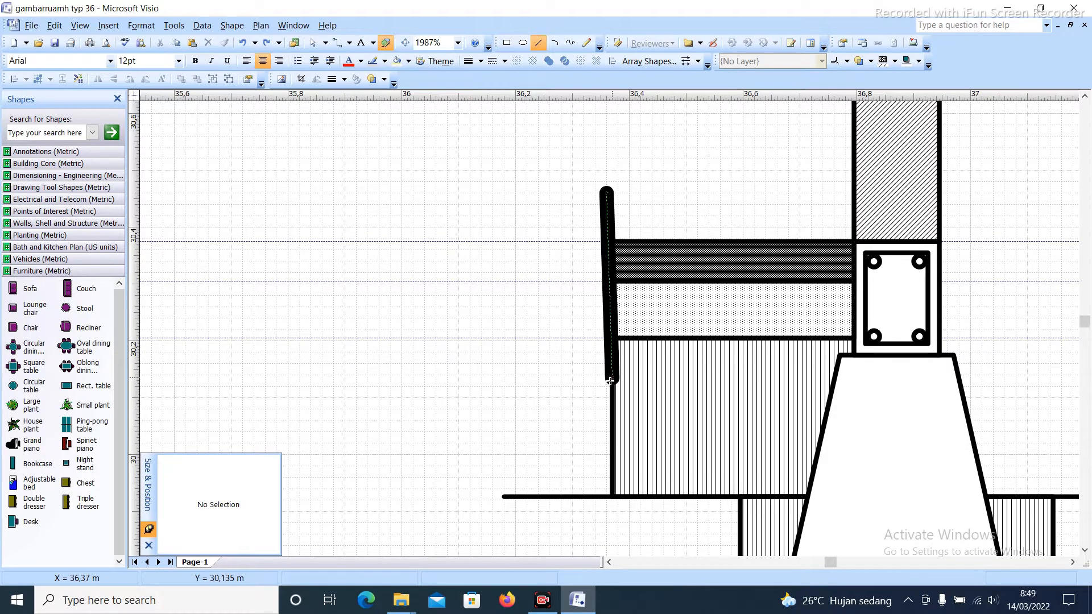
key("Delete")
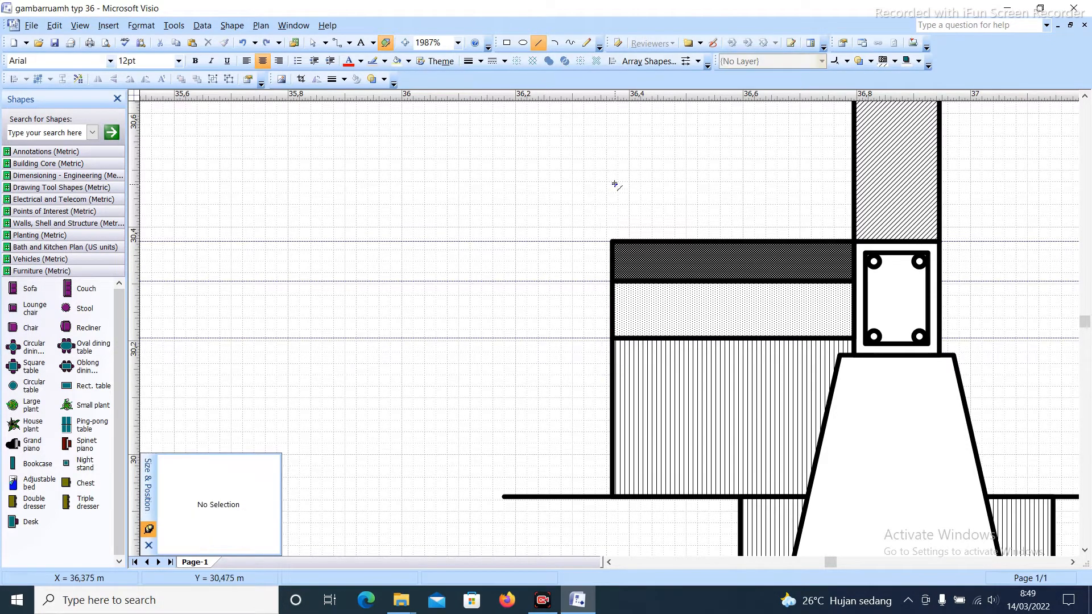
Draw a zigzag break line about 0.735 m tall along the floor layers' outer edge and place a copy about 0.35 m outward
mouse_move(612, 169)
left_mouse_down()
mouse_move(618, 366)
mouse_move(636, 387)
left_mouse_up()
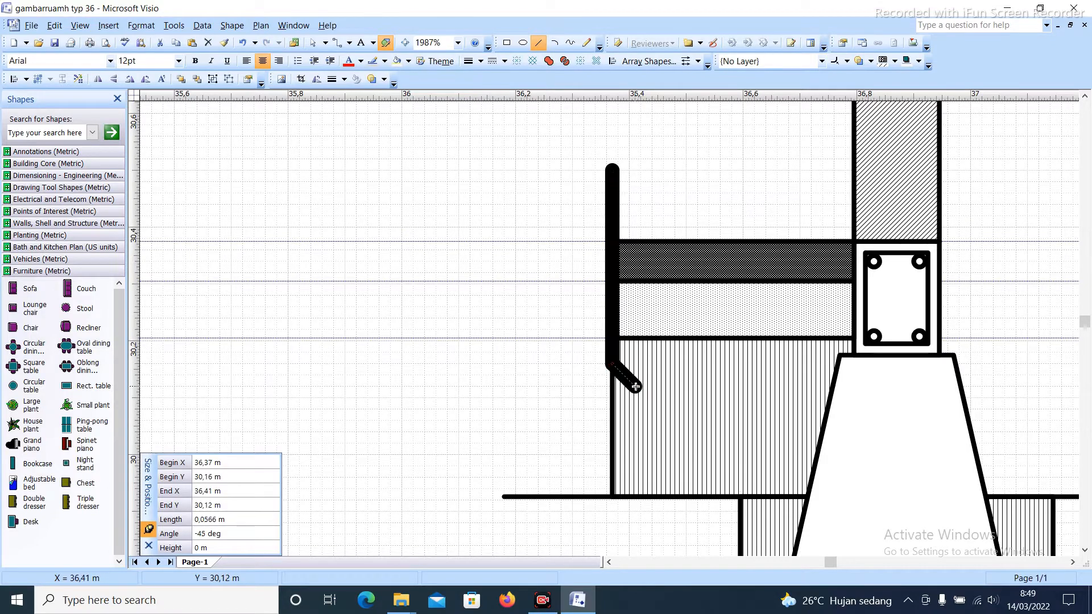
left_click_drag(611, 422, 612, 552)
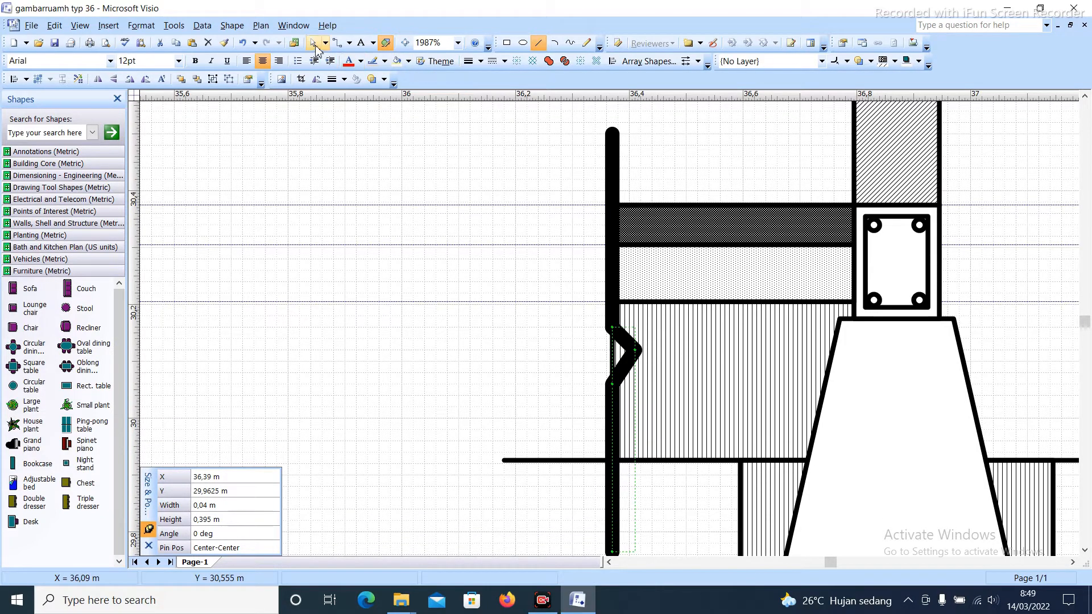
left_click(313, 43)
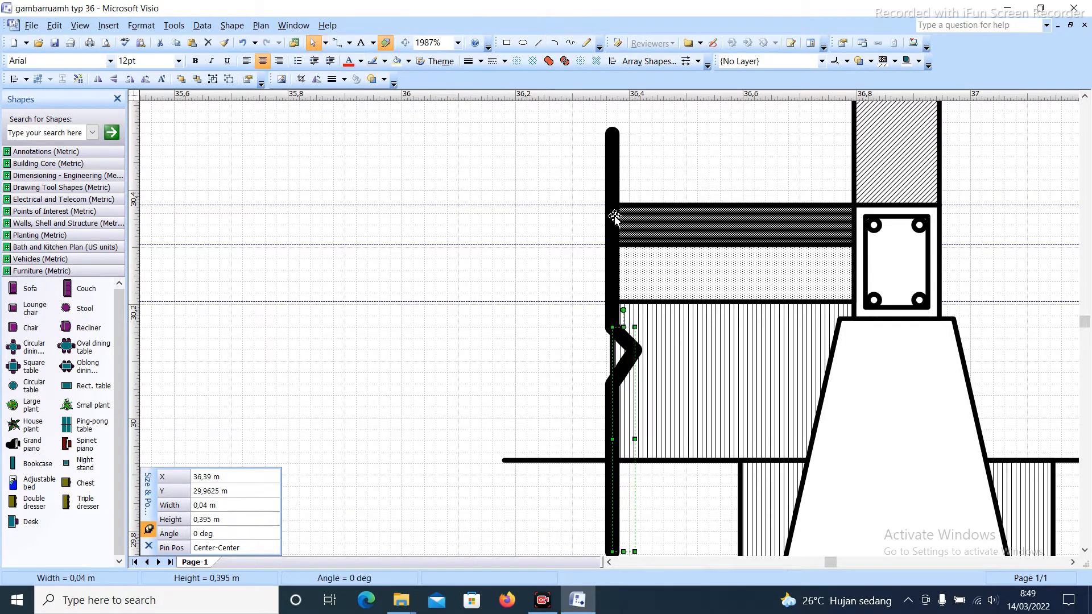
left_click(617, 188, "shift")
left_click_drag(617, 188, 421, 196)
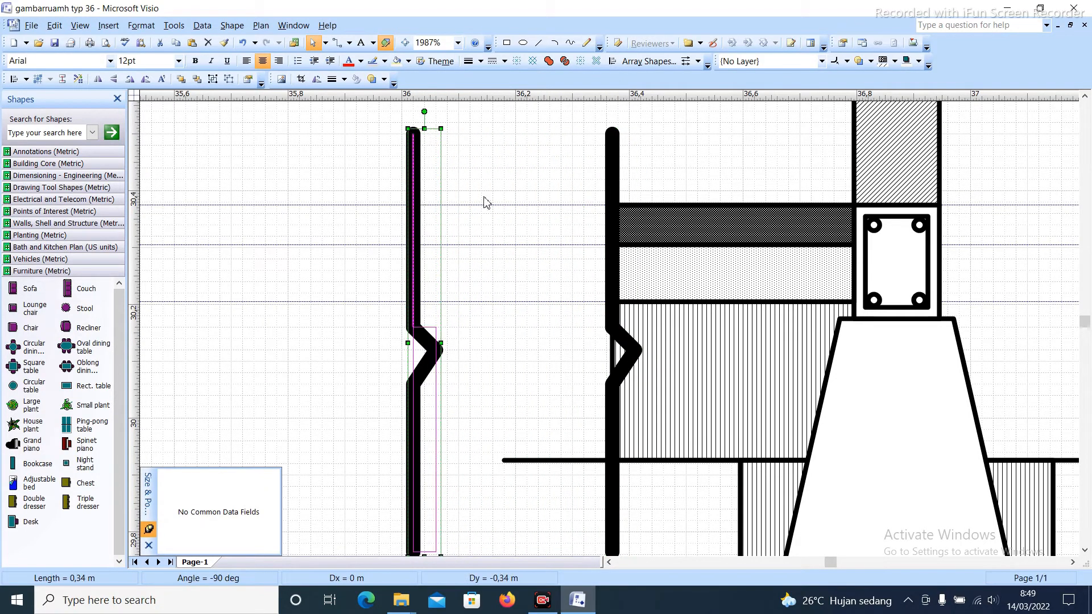
left_click(512, 187)
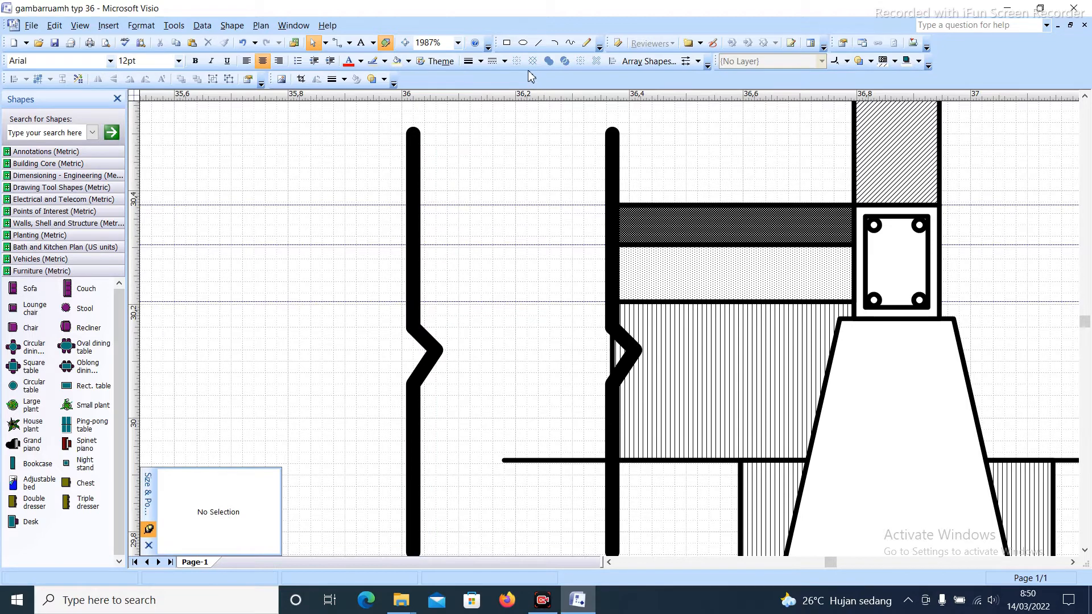
Give the copied break line a thin preset line weight and the dash-dot line pattern
left_click(410, 152)
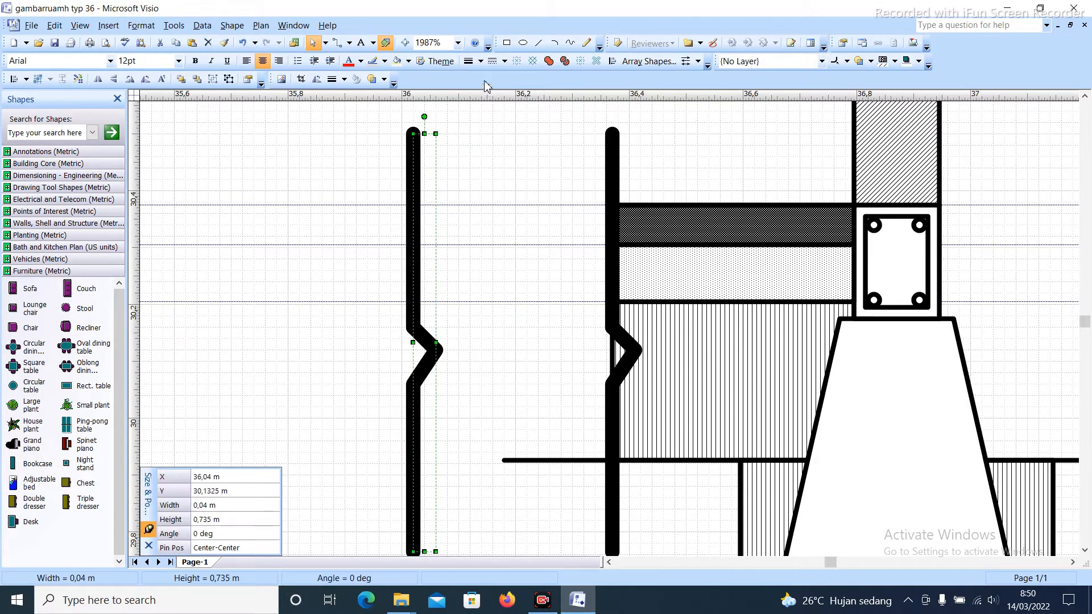
left_click(480, 61)
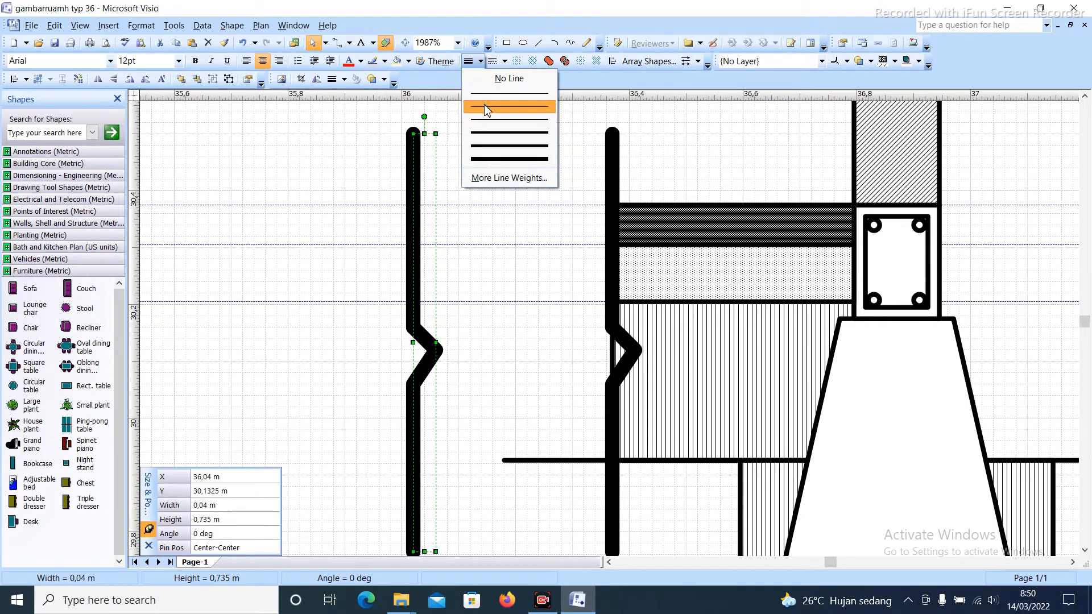
left_click(482, 93)
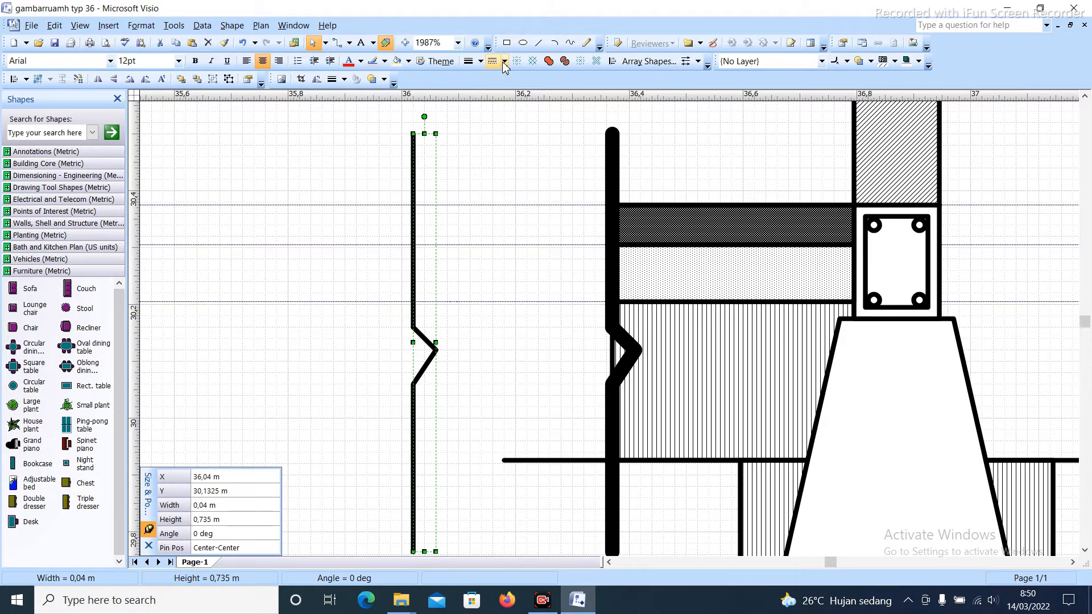
left_click(504, 62)
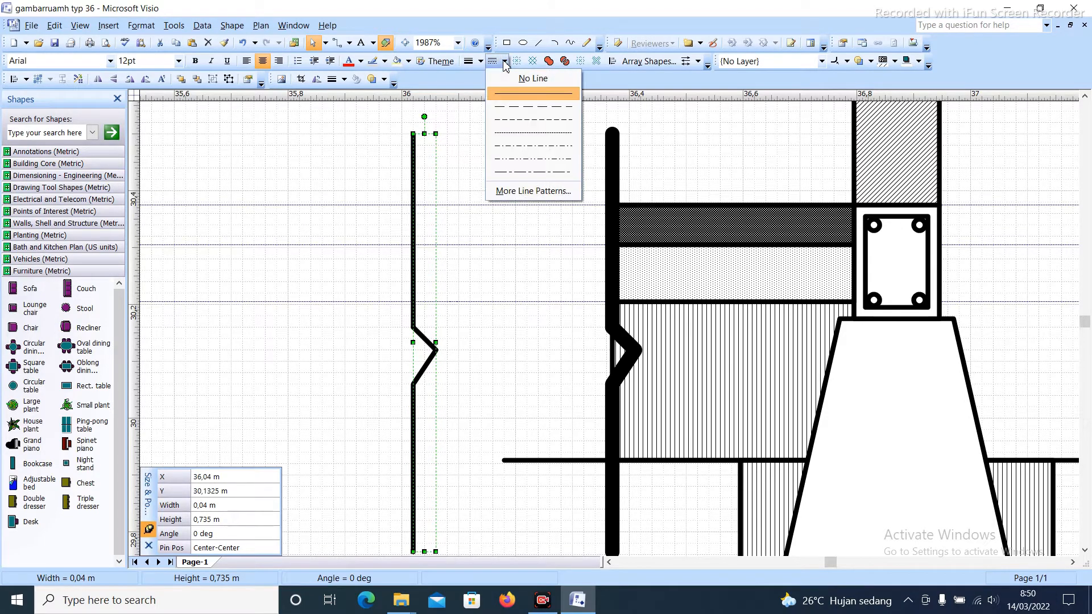
left_click(555, 152)
left_click(555, 153)
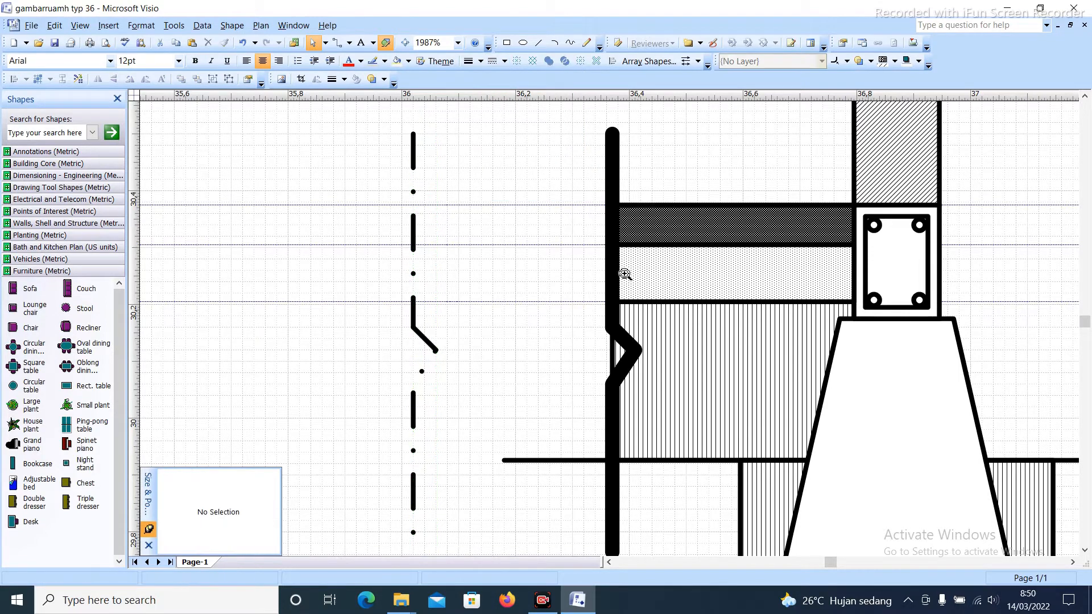
Extend the original break line's straight upper segment to about 0.485 m across the zigzag, and color the whole thick line white
scroll(624, 275, "down", 1)
left_click(614, 195)
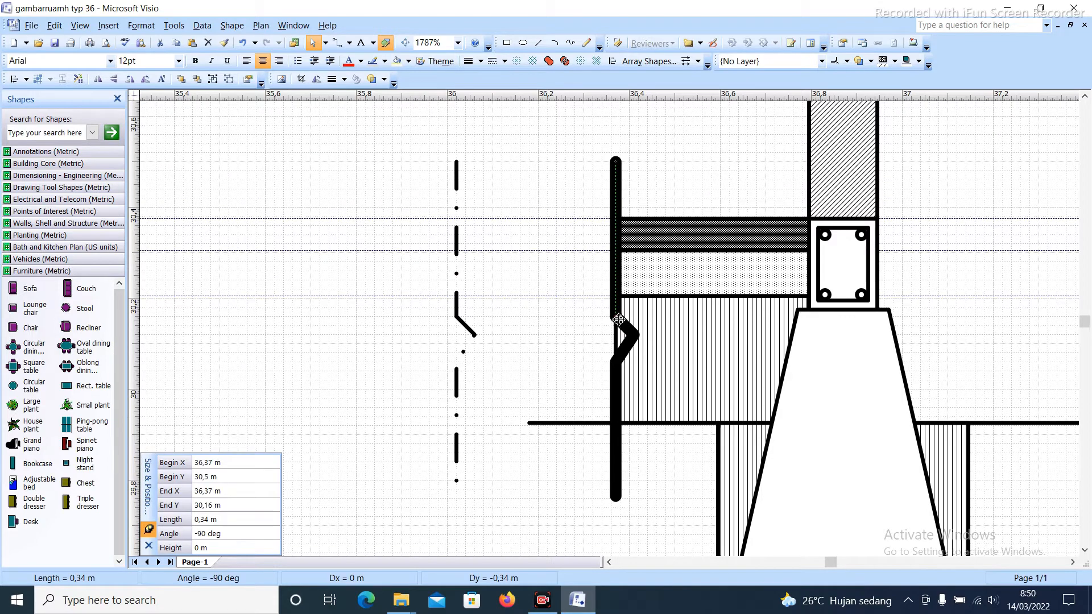
left_click_drag(619, 320, 613, 383)
left_click(561, 188)
left_click_drag(547, 140, 674, 521)
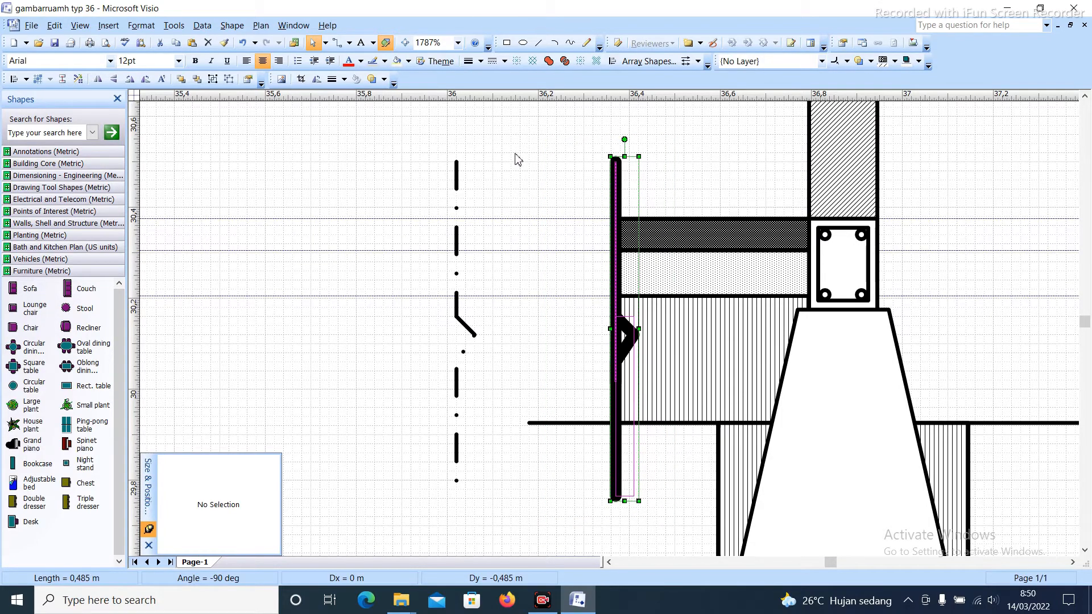
left_click(385, 62)
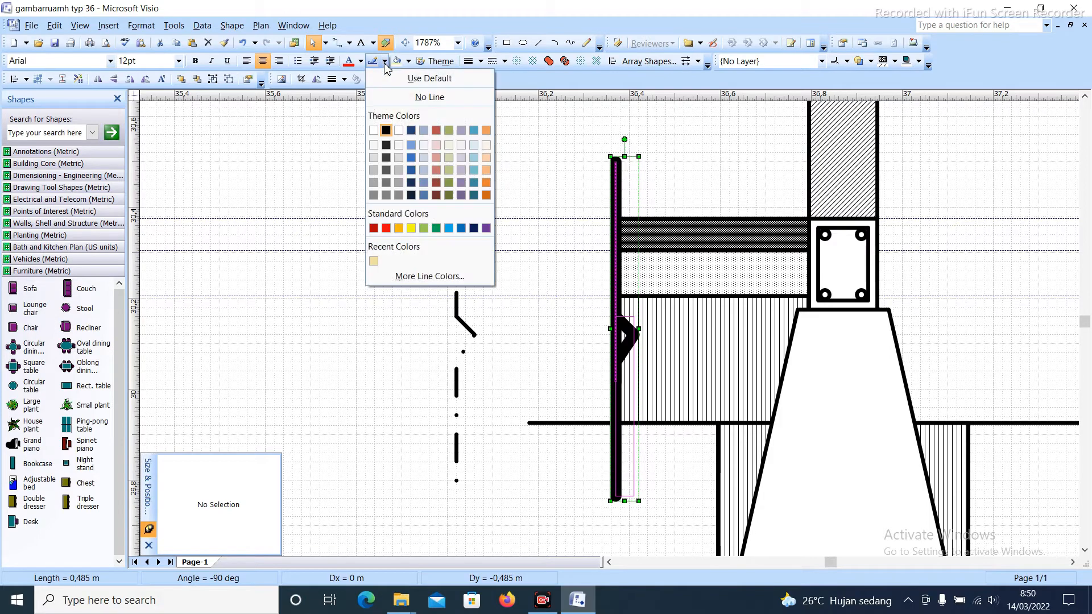
left_click(373, 135)
left_click(382, 157)
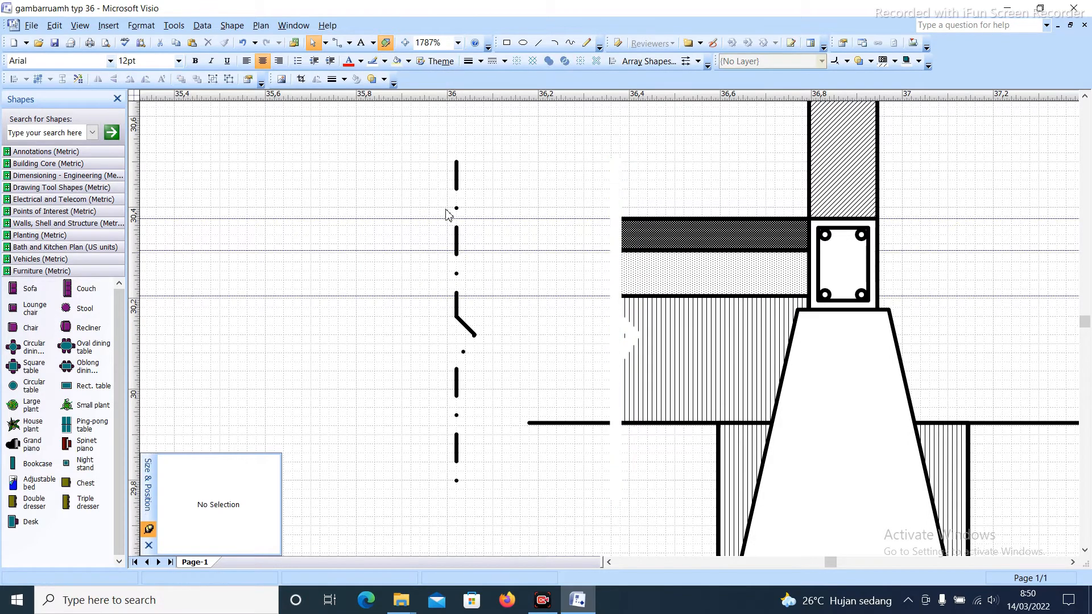
Move the dash-dot break line onto the white thick line at the floor layers' outer edge
left_click_drag(460, 180, 618, 181)
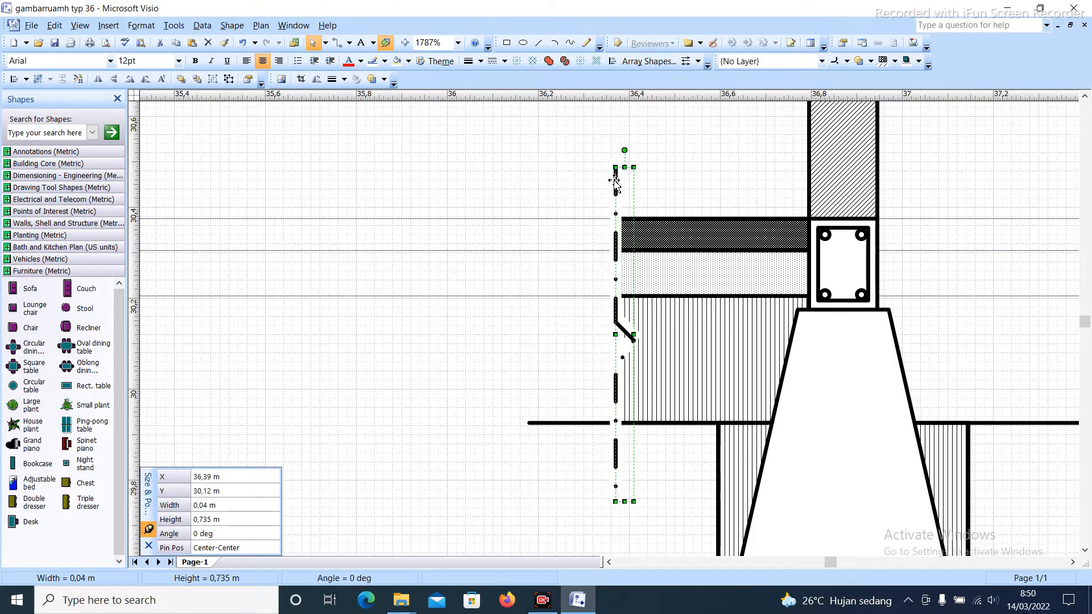
left_click(518, 204)
scroll(548, 273, "down", 2)
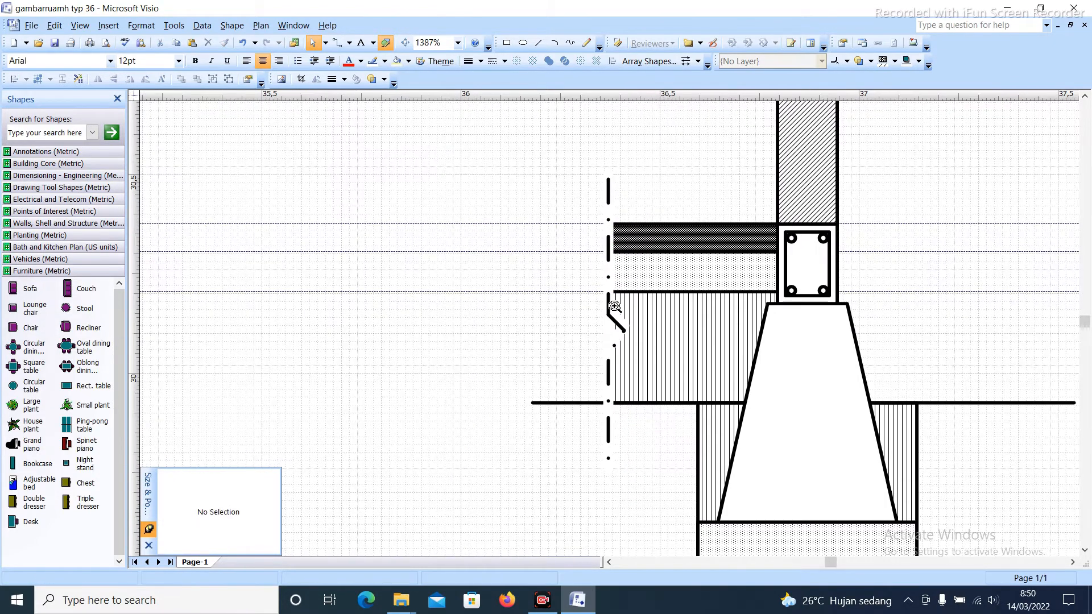
left_click(609, 190)
key("Escape")
scroll(611, 218, "up", 3)
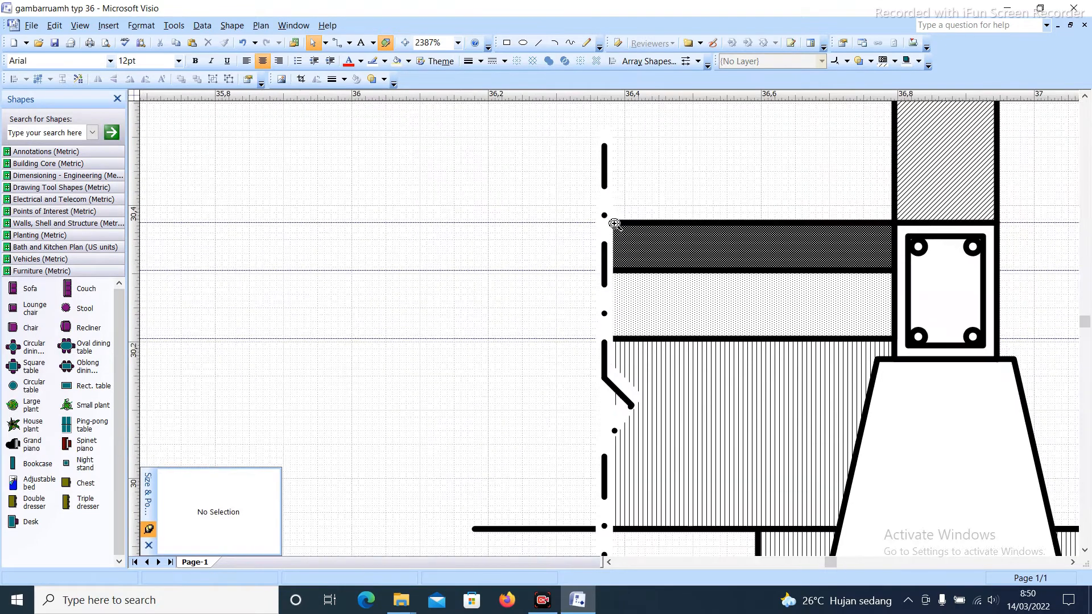
left_click(606, 214)
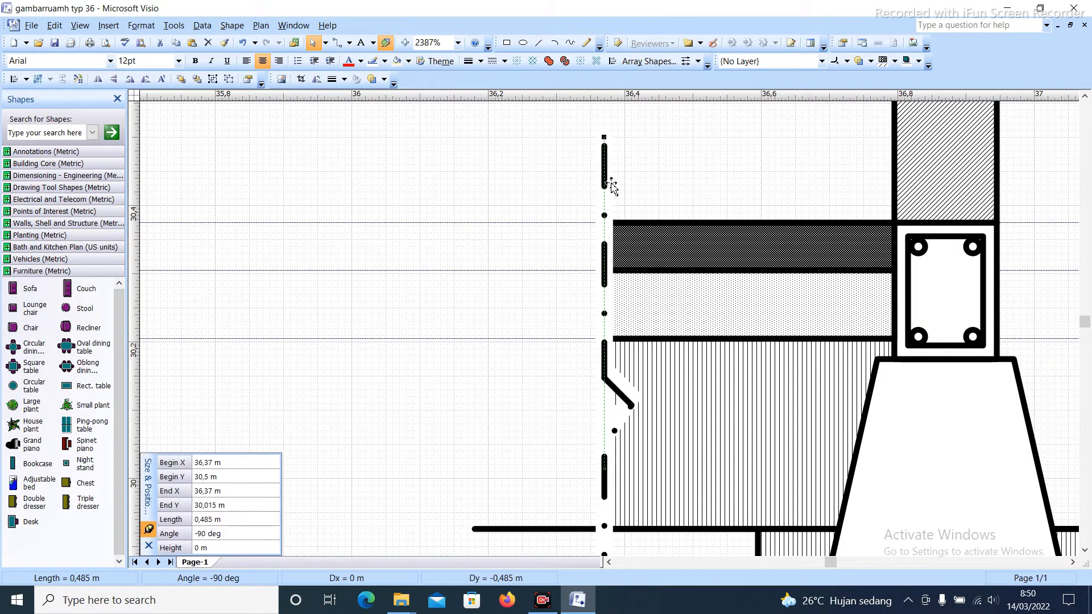
left_click_drag(611, 169, 521, 190)
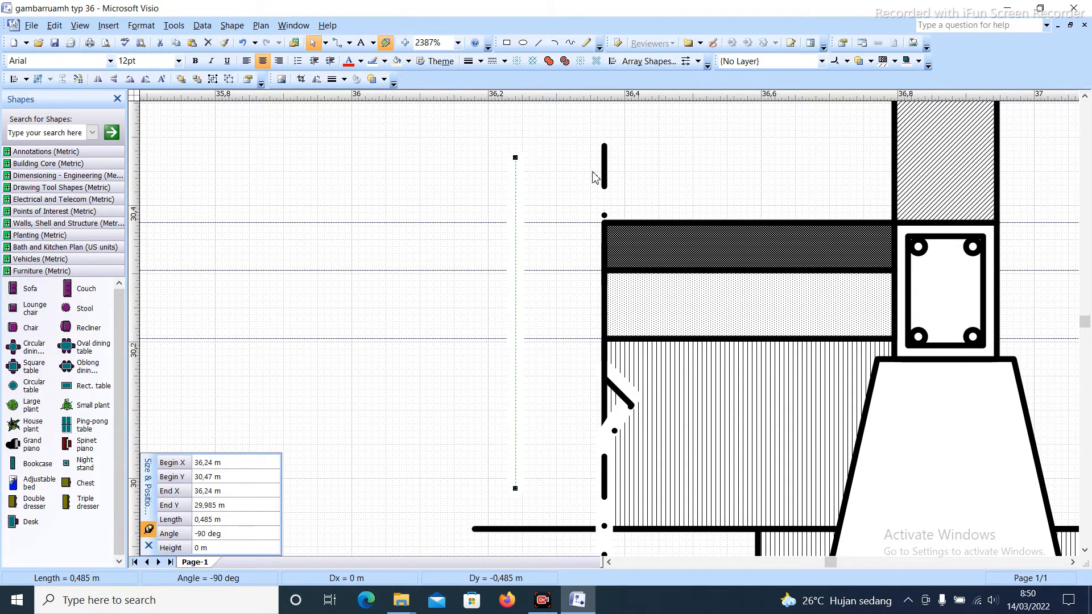
key("ctrl+z")
key("Escape")
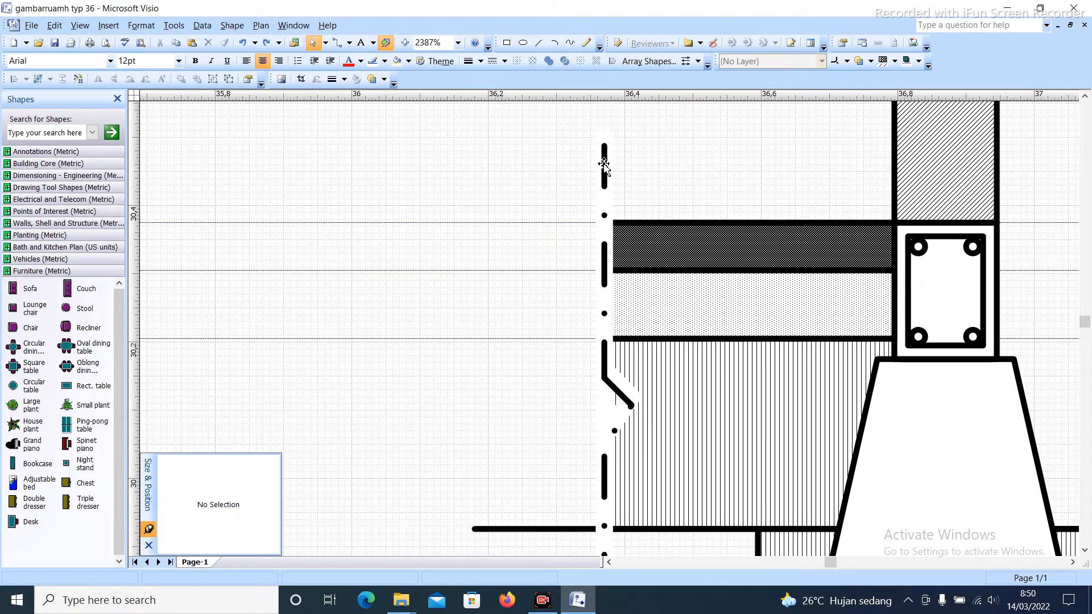
left_click(604, 165)
left_click(663, 196)
Start inserting a new foreground page and enter "detail pondasi" as its name
scroll(647, 227, "down", 2, "ctrl")
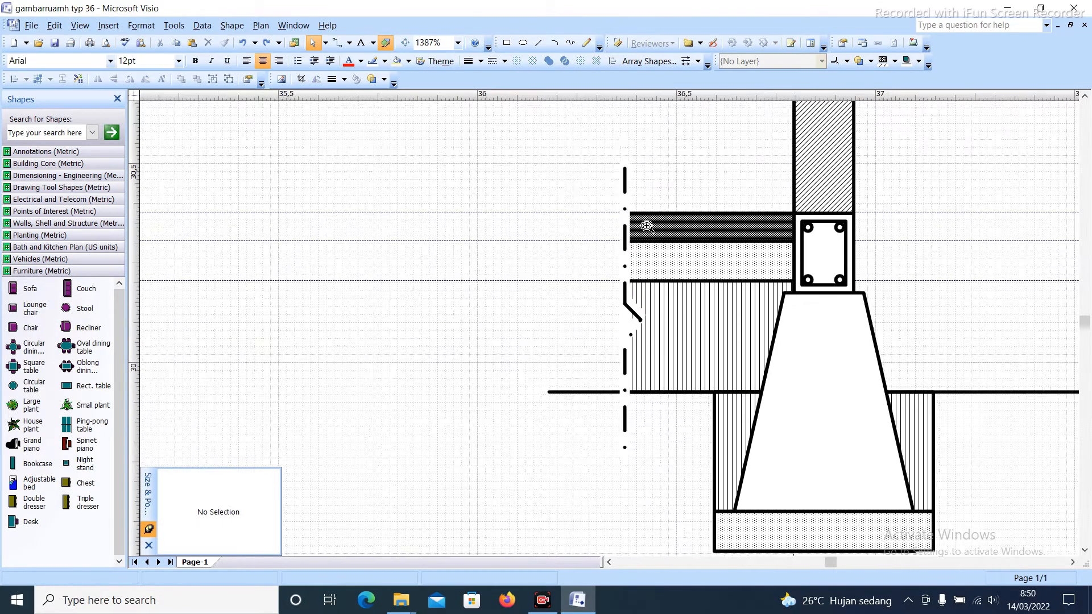
scroll(647, 227, "down", 4, "ctrl")
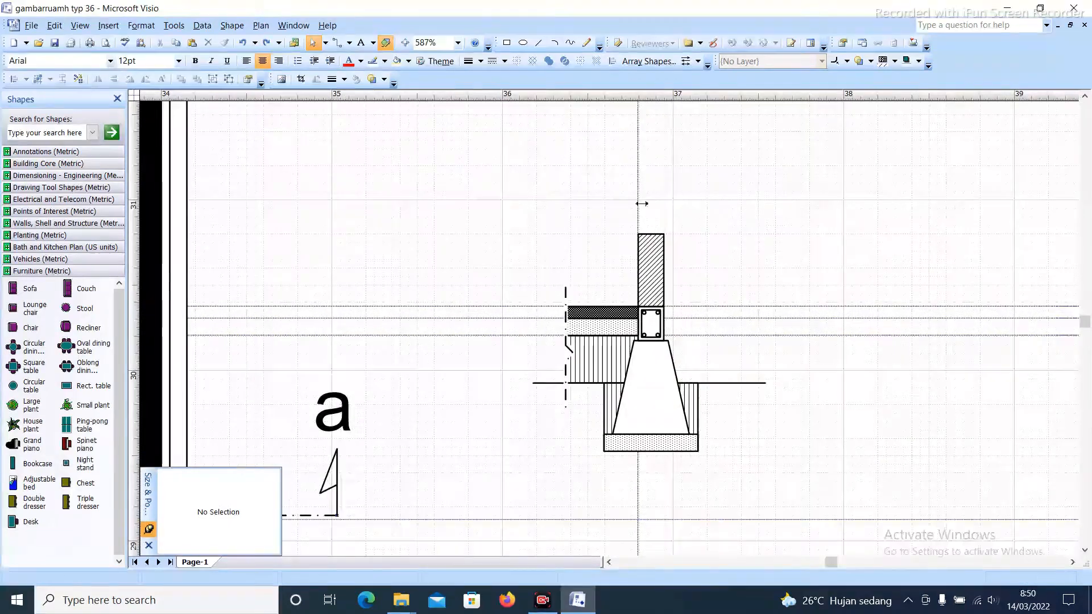
scroll(715, 293, "down", 1, "ctrl")
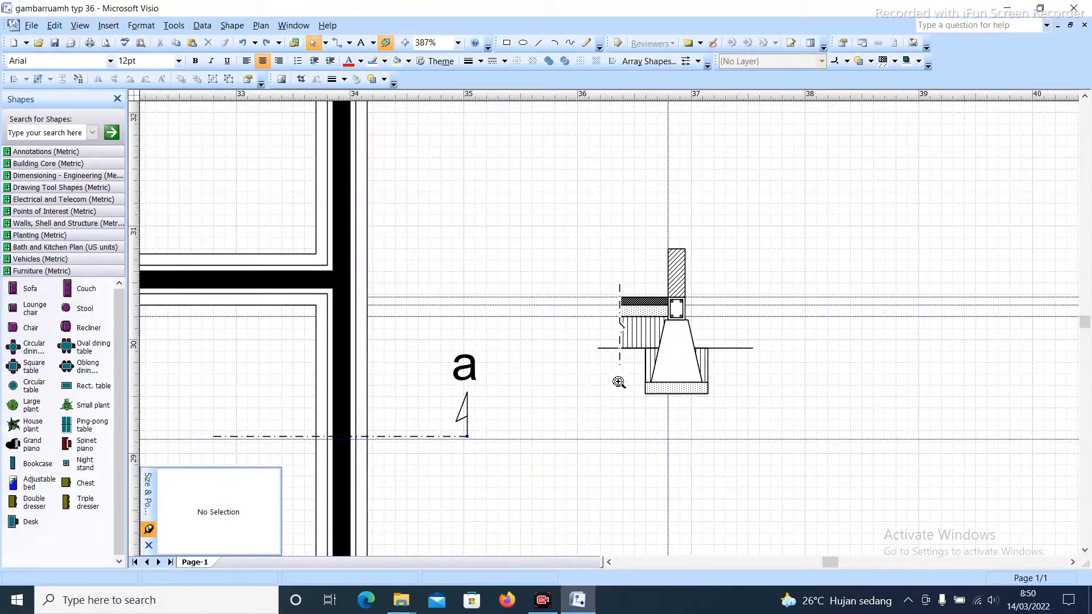
mouse_move(619, 382)
left_mouse_down()
mouse_move(649, 341)
mouse_move(653, 356)
left_mouse_up()
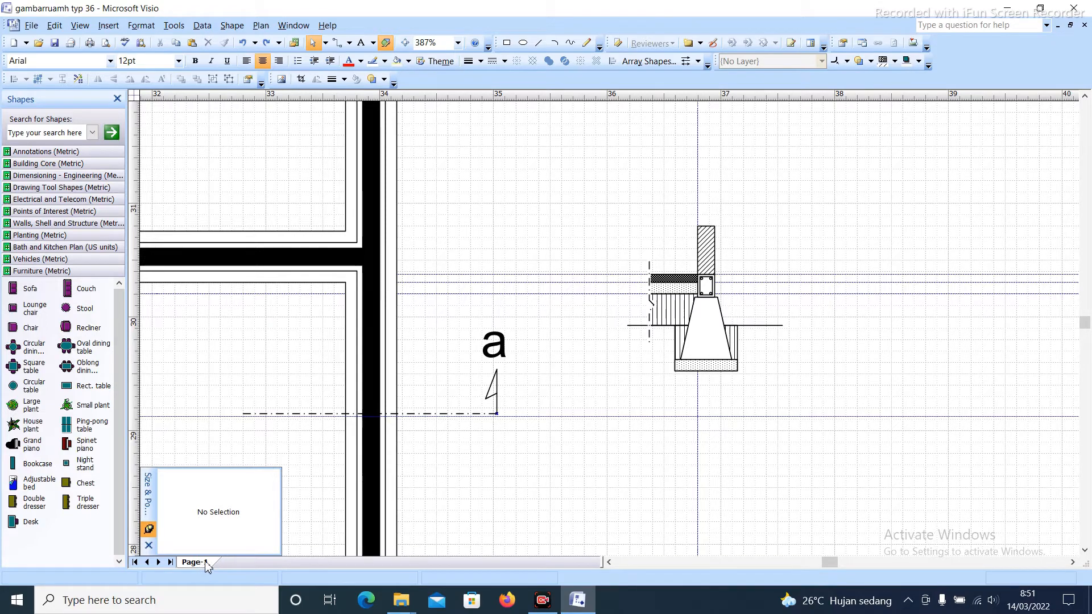
right_click(207, 564)
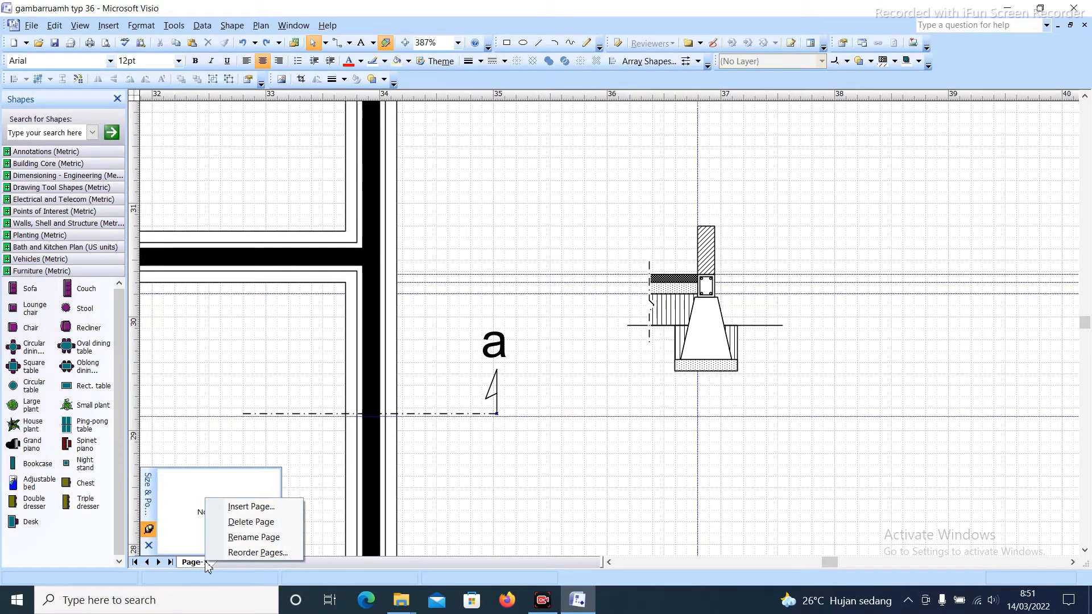
left_click(250, 508)
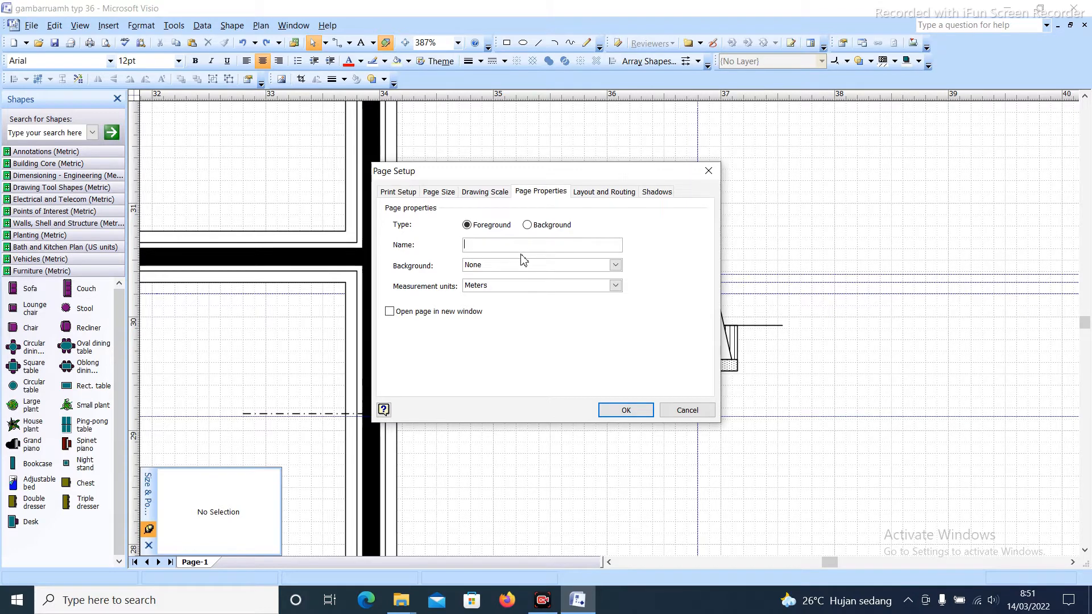
type("detail pondasi")
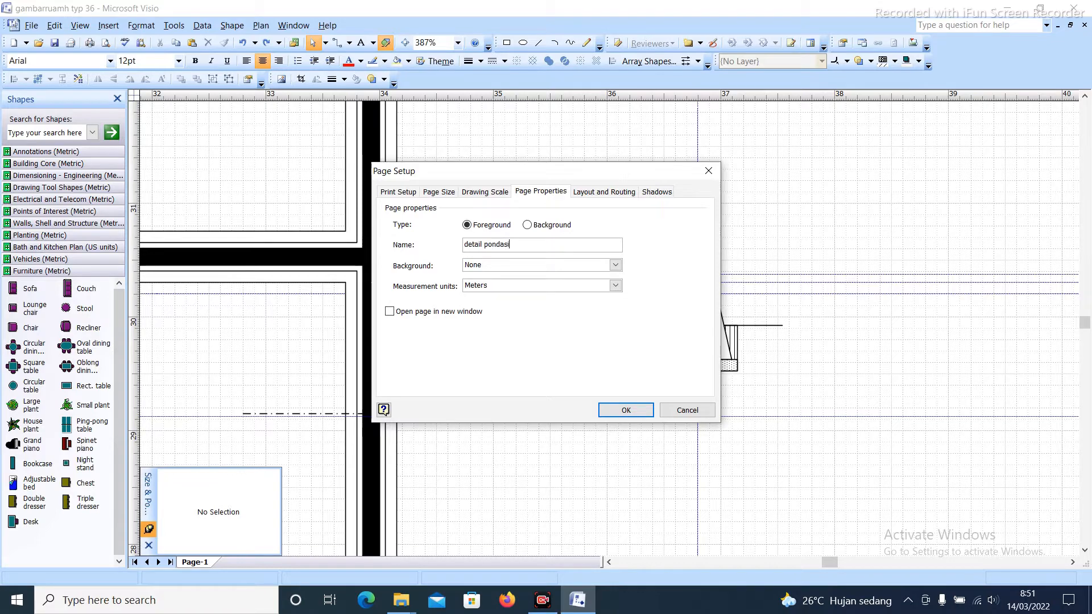
Set the new page's drawing scale to the predefined metric scale 1:20
left_click(491, 192)
left_click(479, 271)
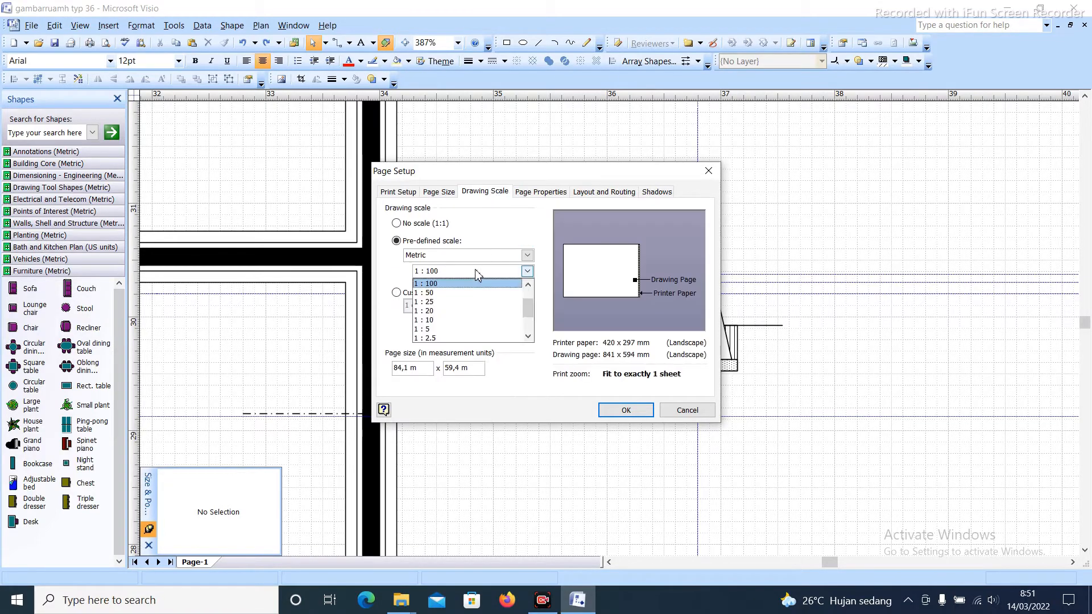
left_click(461, 313)
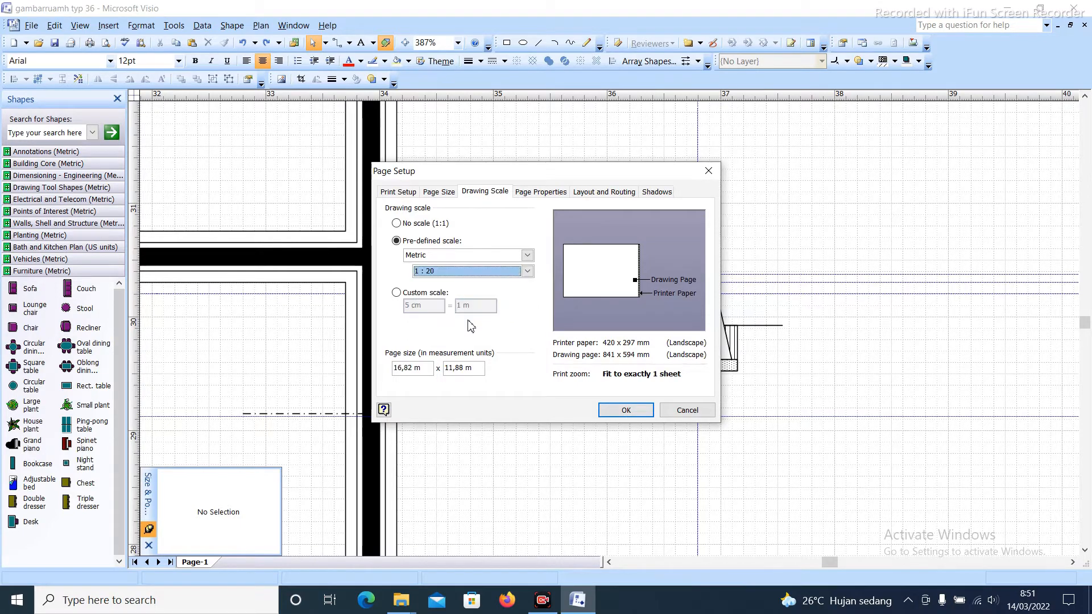
Set the new page's size to A3 (420 mm x 297 mm), check its printer paper setup and create the page
left_click(440, 191)
left_click(472, 272)
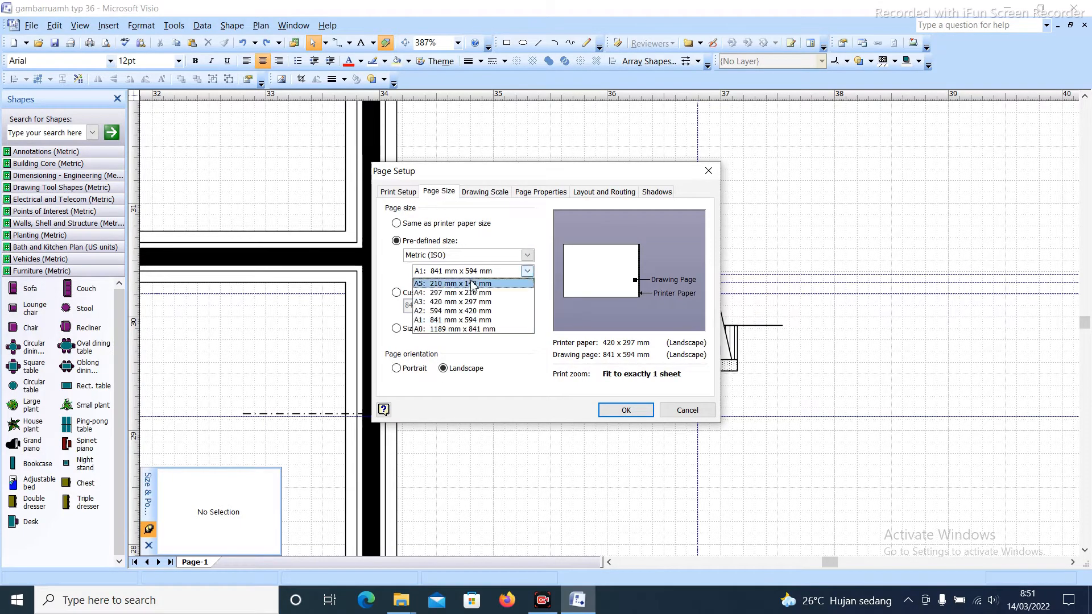
left_click(459, 302)
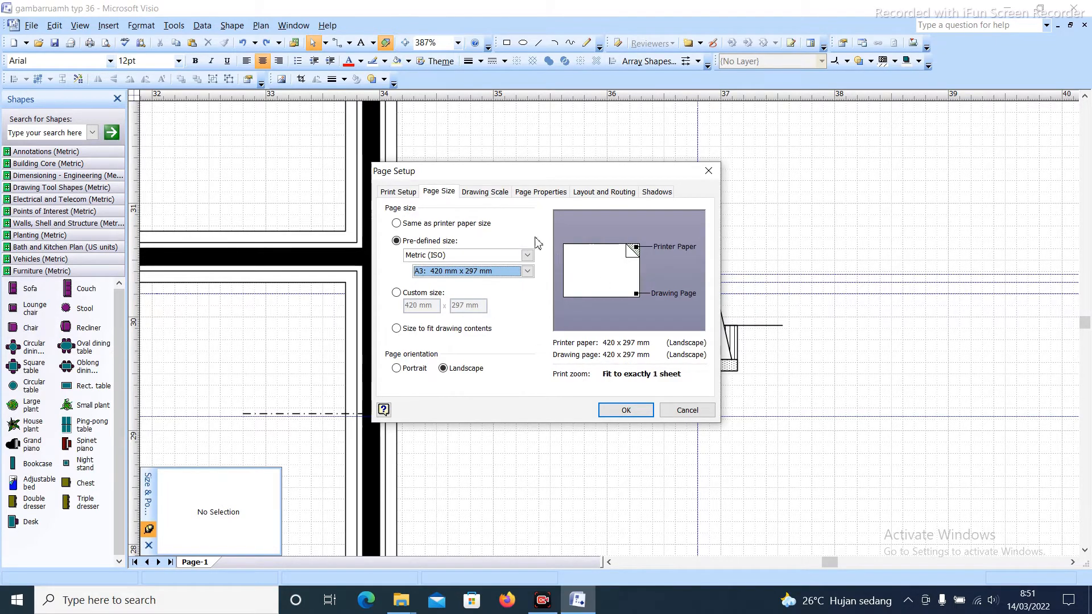
left_click(410, 193)
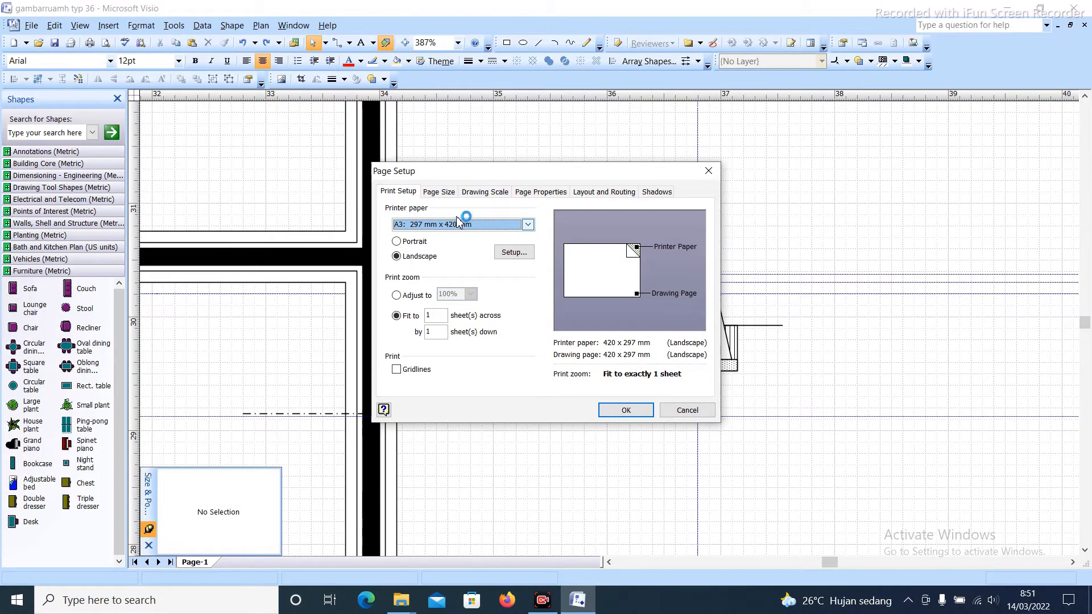
left_click(446, 193)
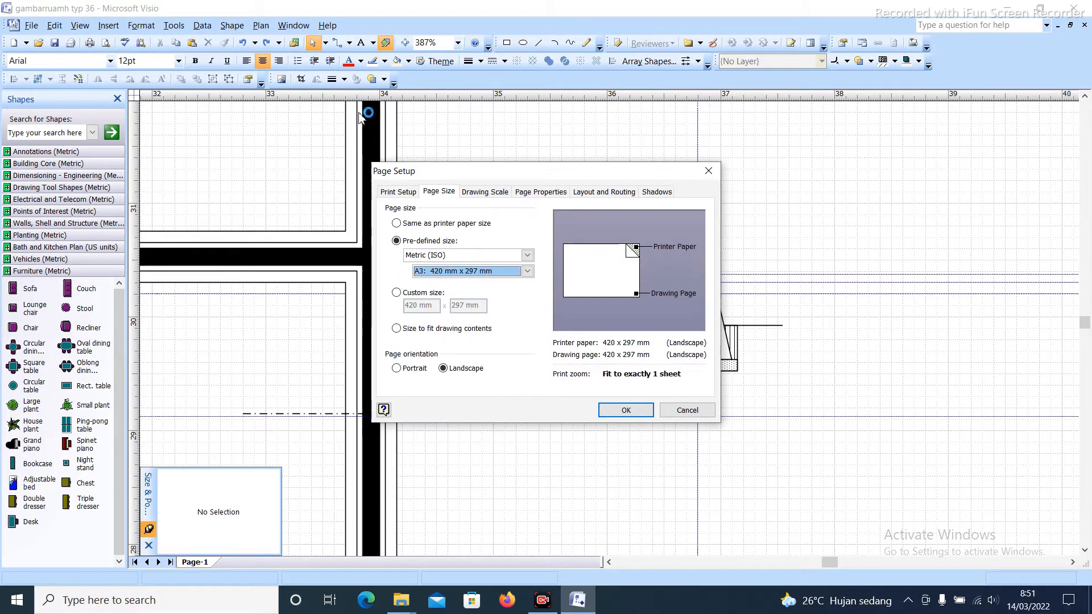
left_click(398, 191)
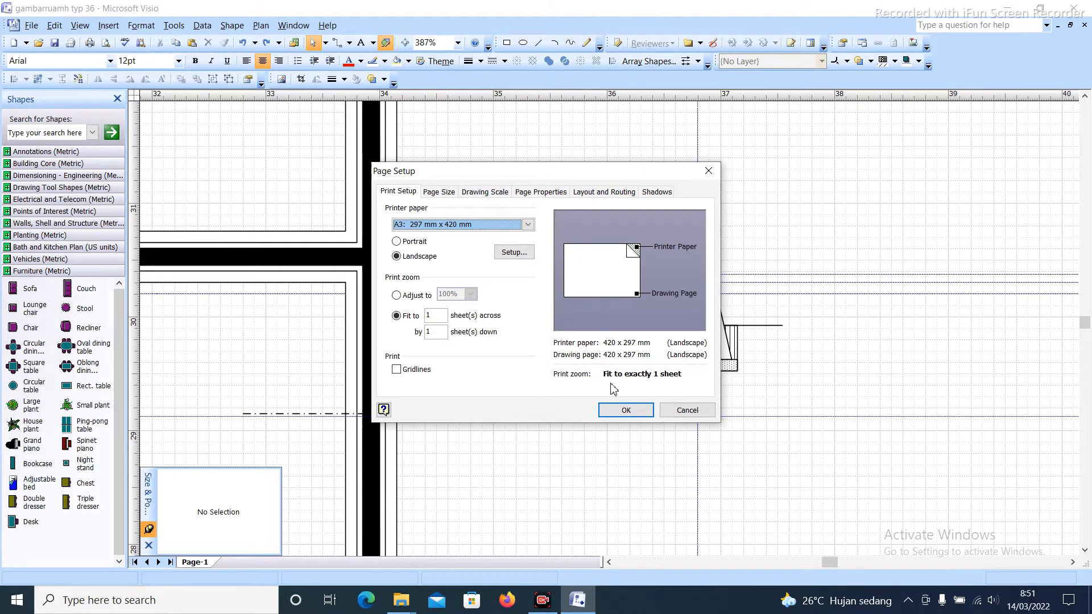
left_click(627, 410)
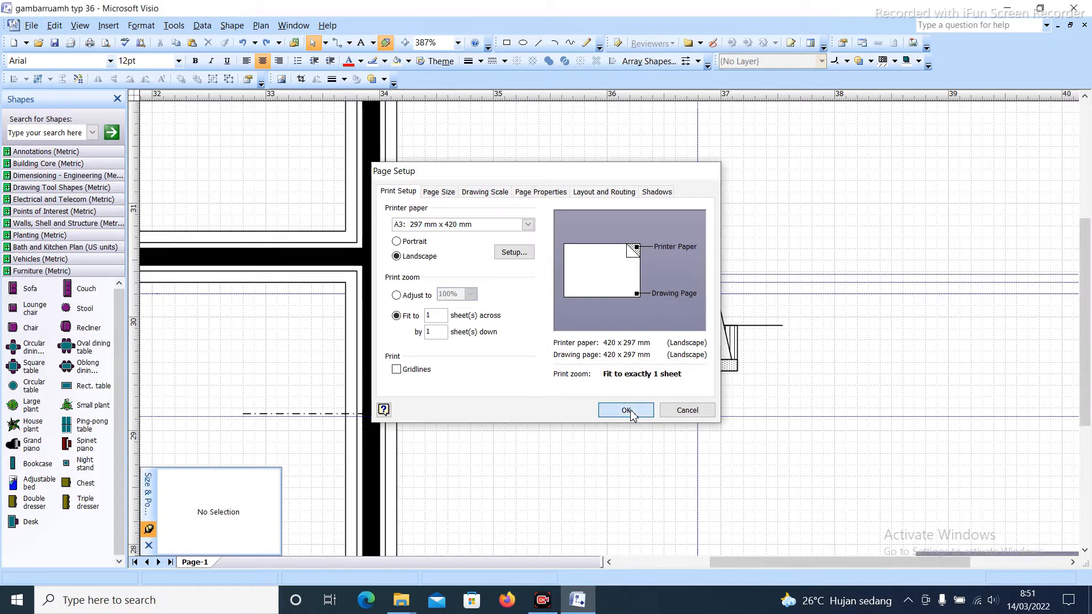
Return to Page-1 and select all shapes of the foundation section together
left_click(199, 563)
left_click_drag(592, 176, 903, 502)
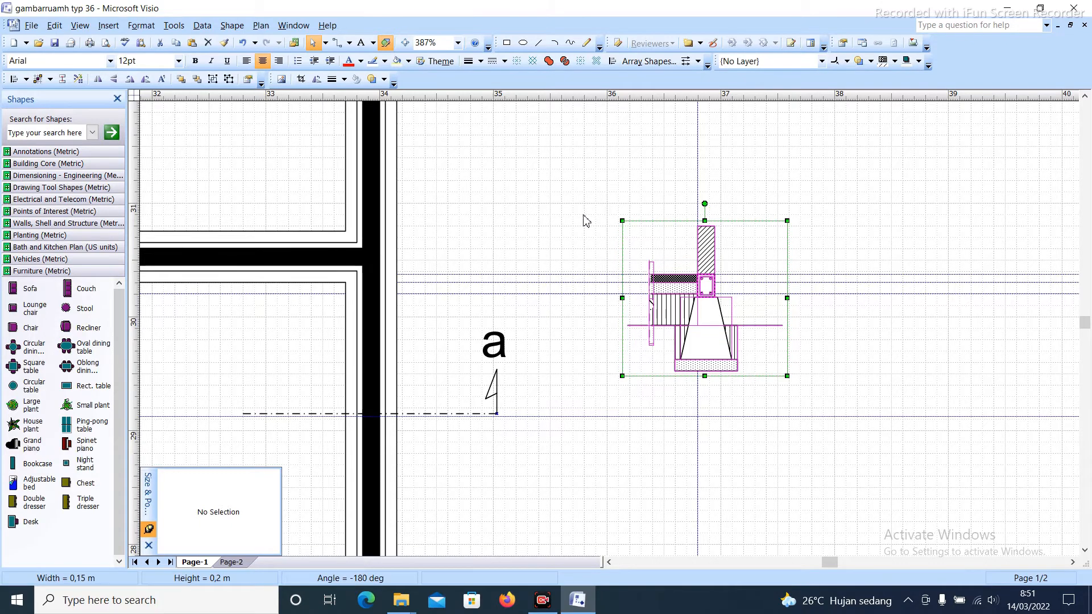
Copy the foundation section detail from Page-1 and paste it onto Page-2
left_click_drag(586, 182, 883, 474)
left_click(239, 561)
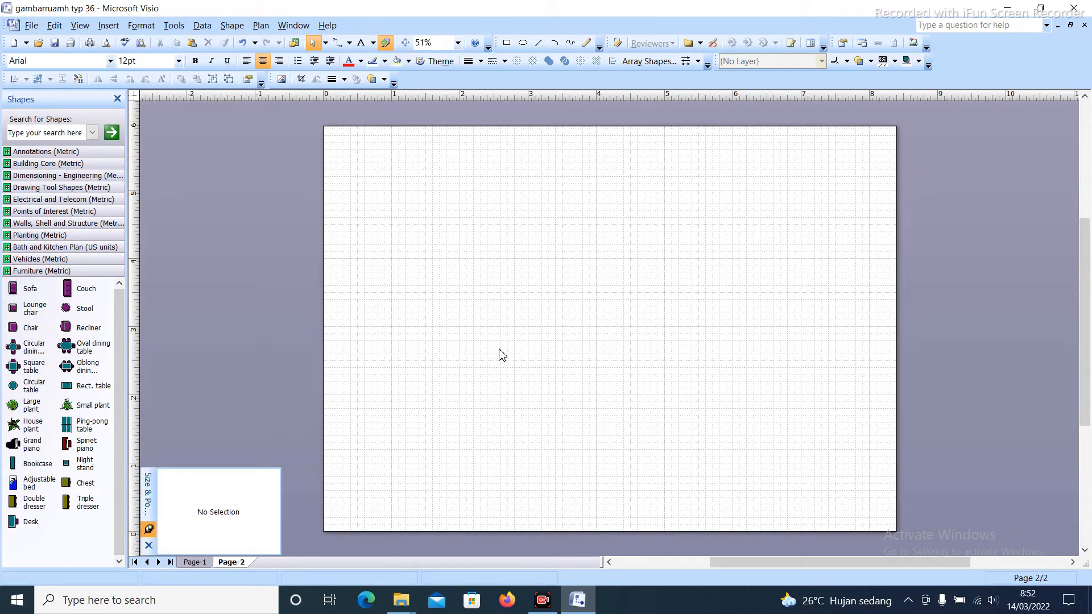
key("ctrl+v")
left_click(502, 352)
left_click(371, 511)
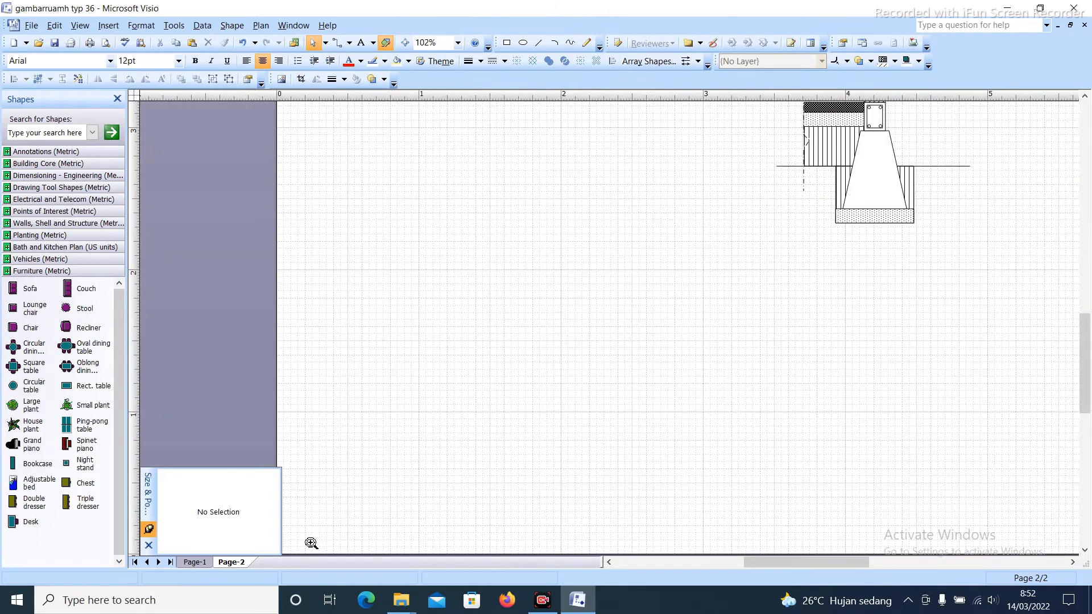
Rename Page-2 as "det pondasi"
right_click(238, 564)
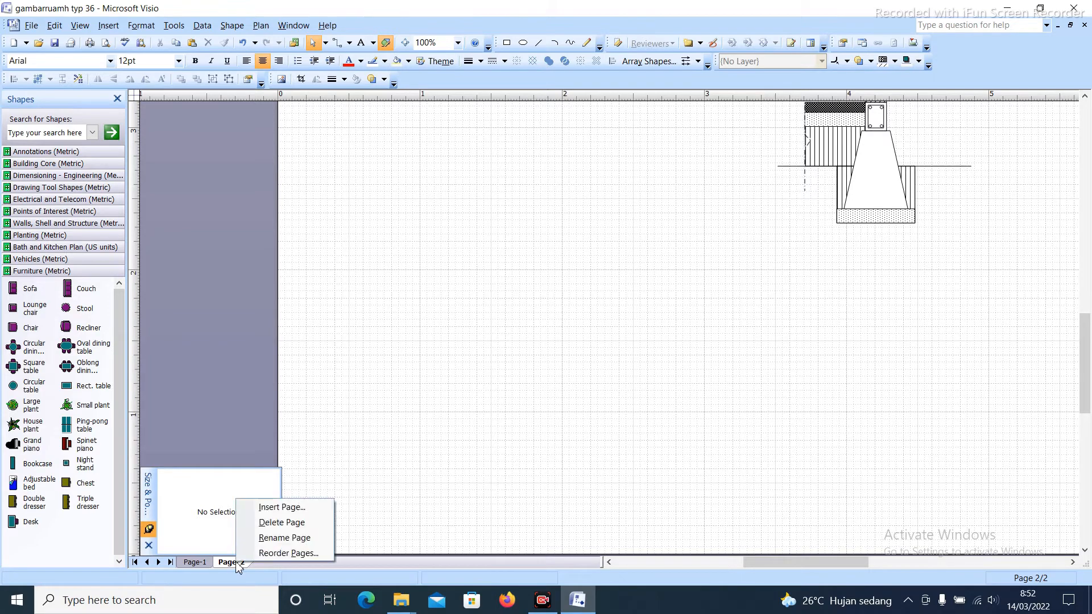
left_click(275, 540)
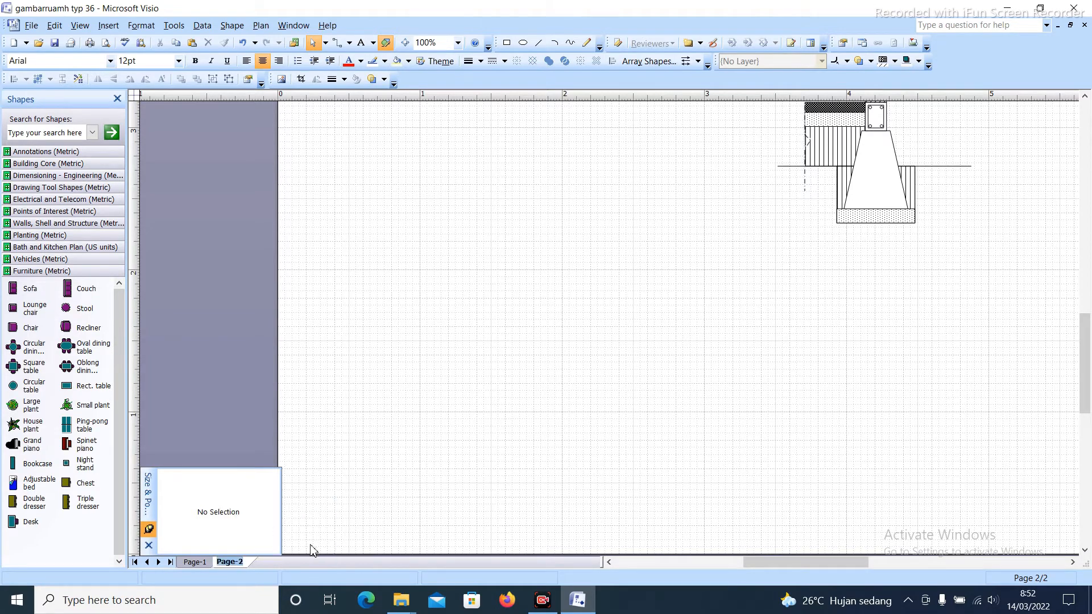
type("det pondasi")
key("Return")
right_click(435, 450, "ctrl+shift")
left_click(512, 395, "ctrl+shift")
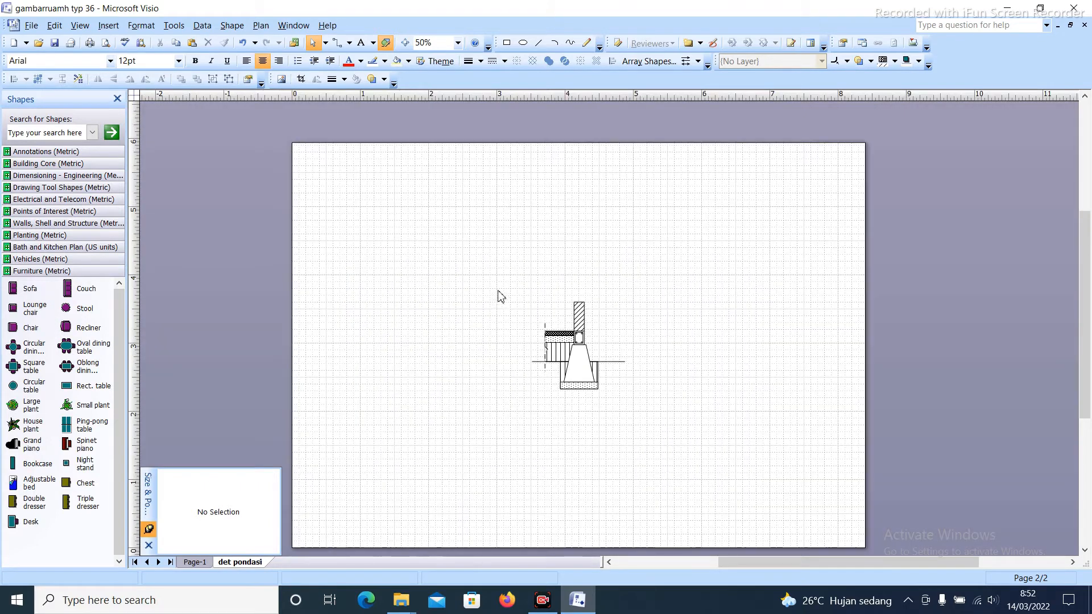
left_click_drag(489, 275, 678, 454)
left_click(541, 483)
scroll(605, 362, "up", 3)
scroll(604, 363, "down", 1)
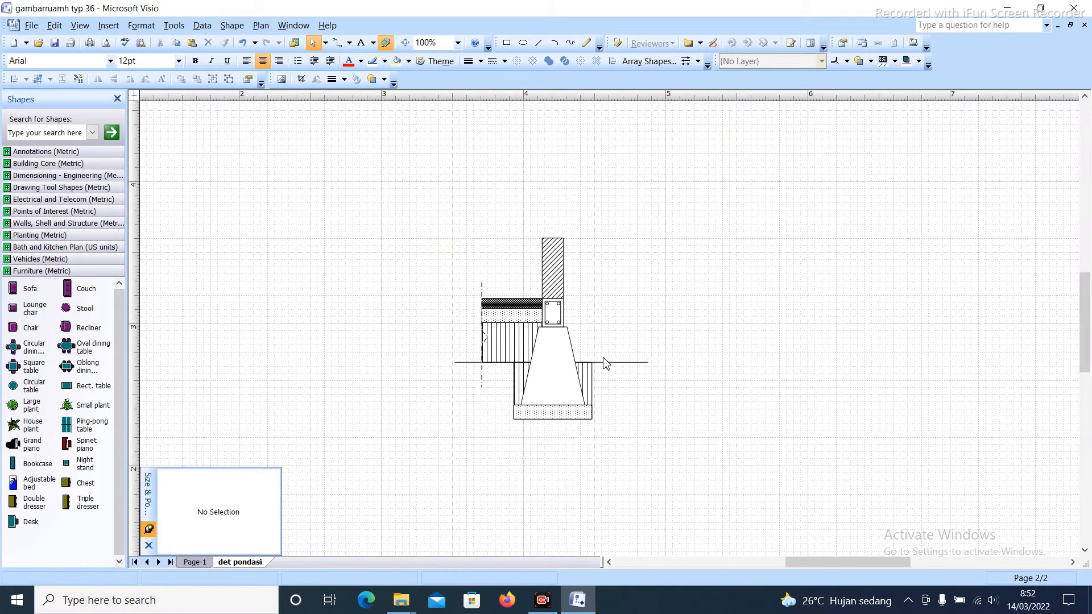
scroll(614, 387, "down", 2)
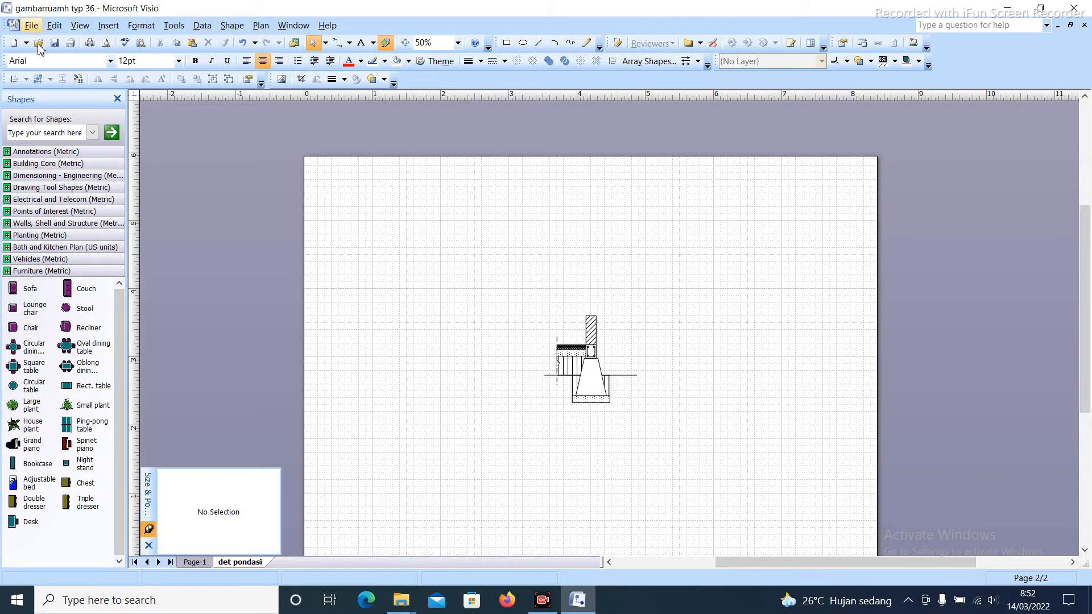
Set the det pondasi page's pre-defined metric drawing scale to 1 : 10 and apply it
right_click(234, 561)
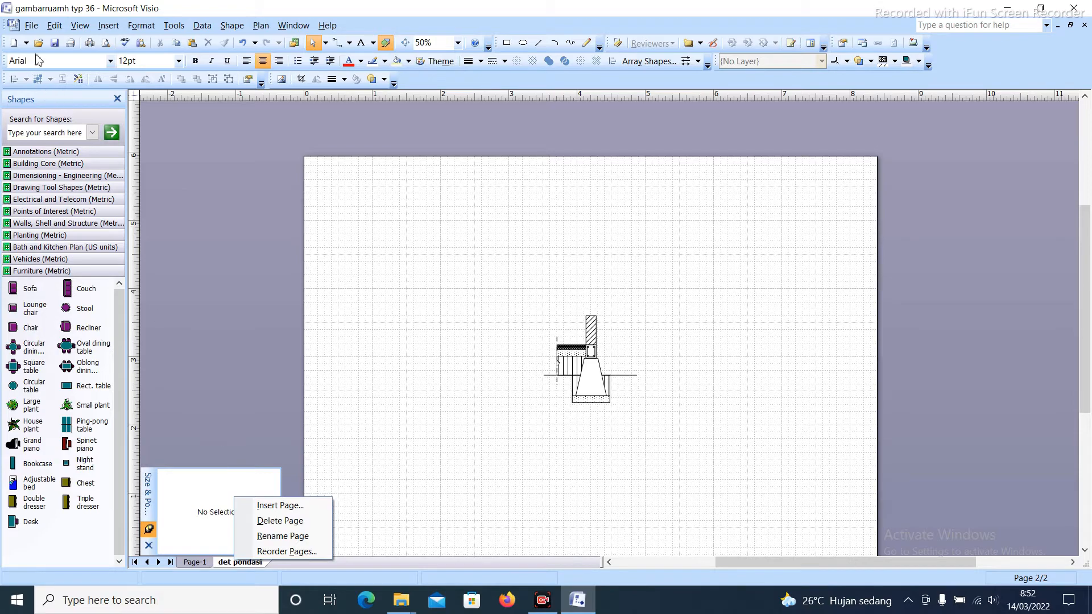
left_click(32, 25)
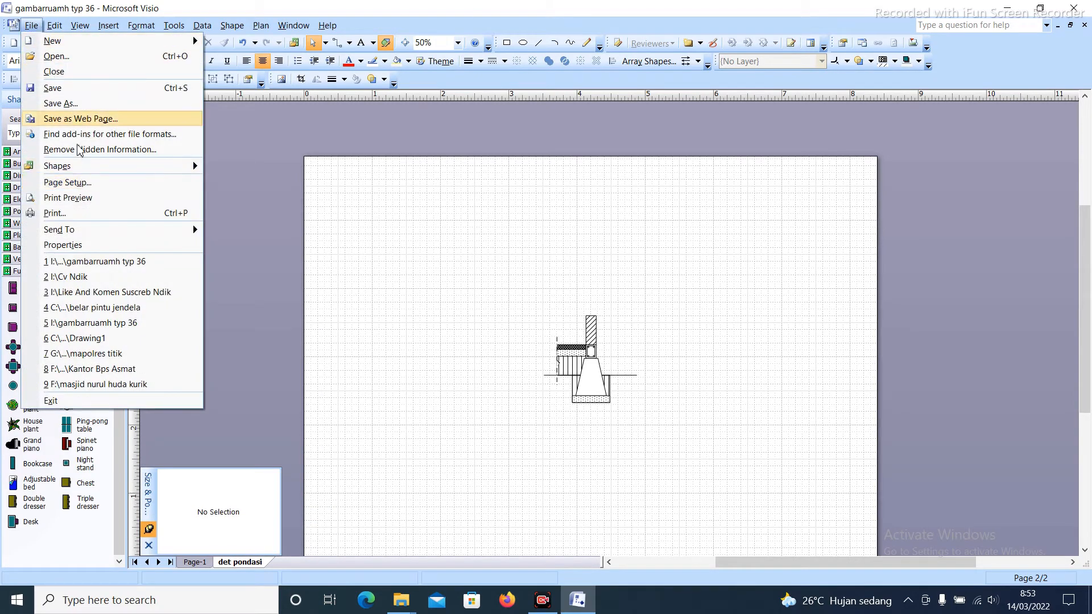
left_click(84, 182)
left_click(451, 193)
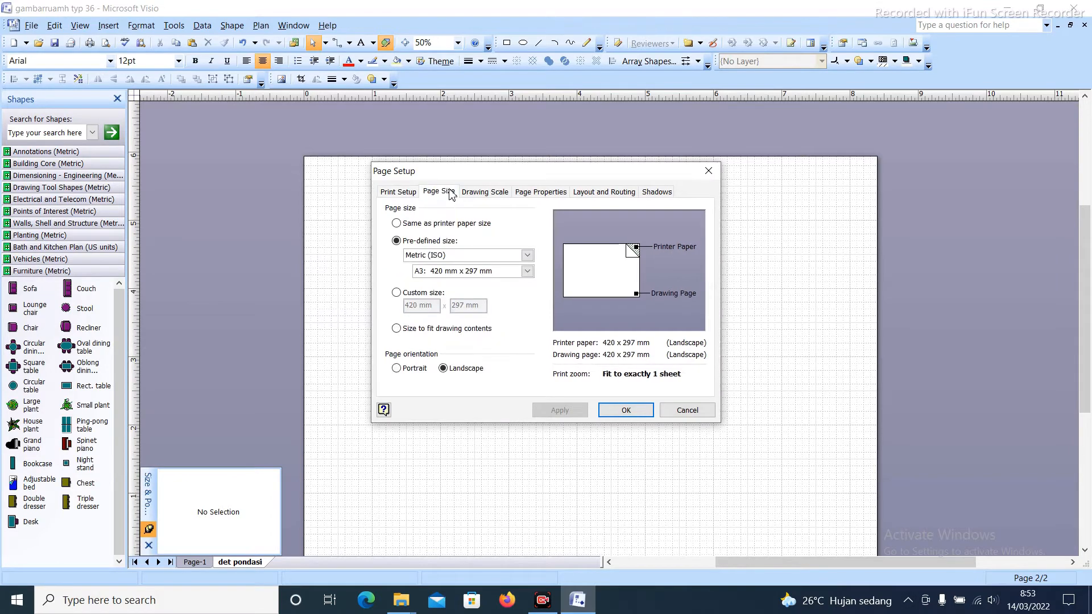
left_click(474, 194)
left_click(484, 271)
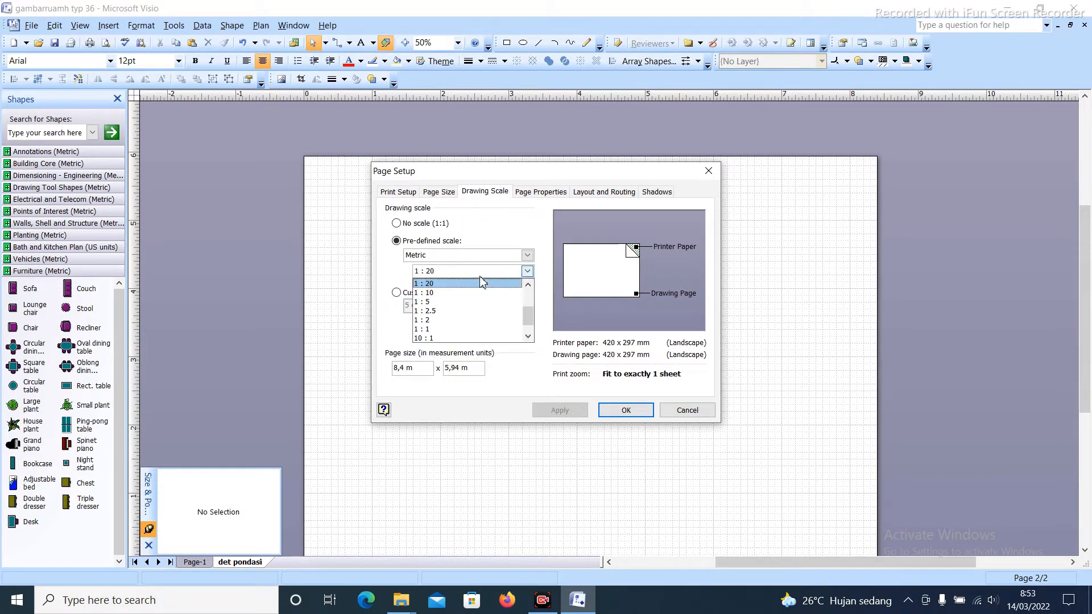
left_click(476, 306)
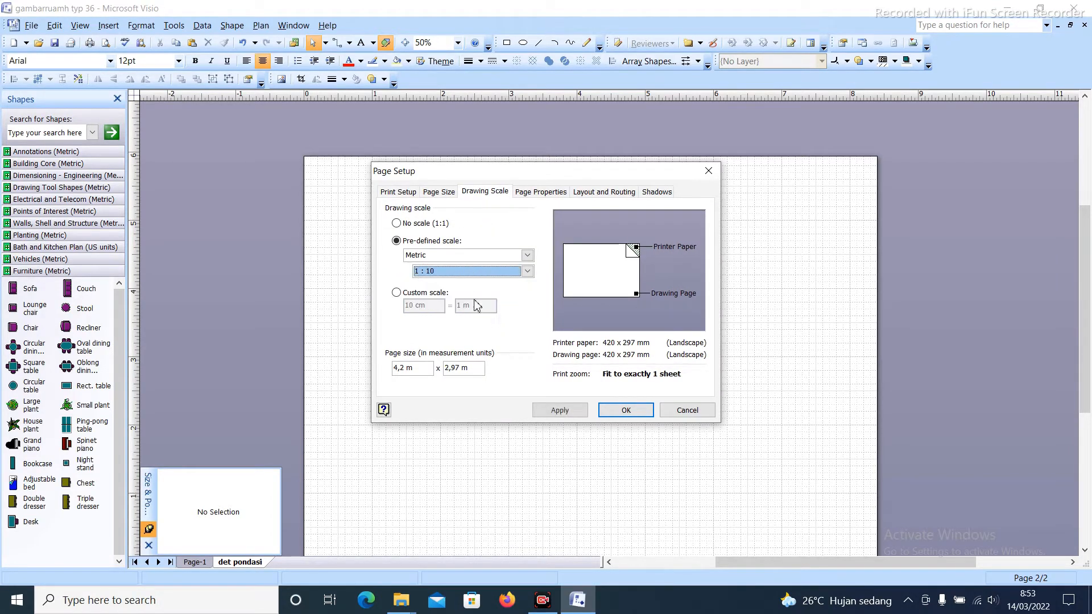
left_click(565, 416)
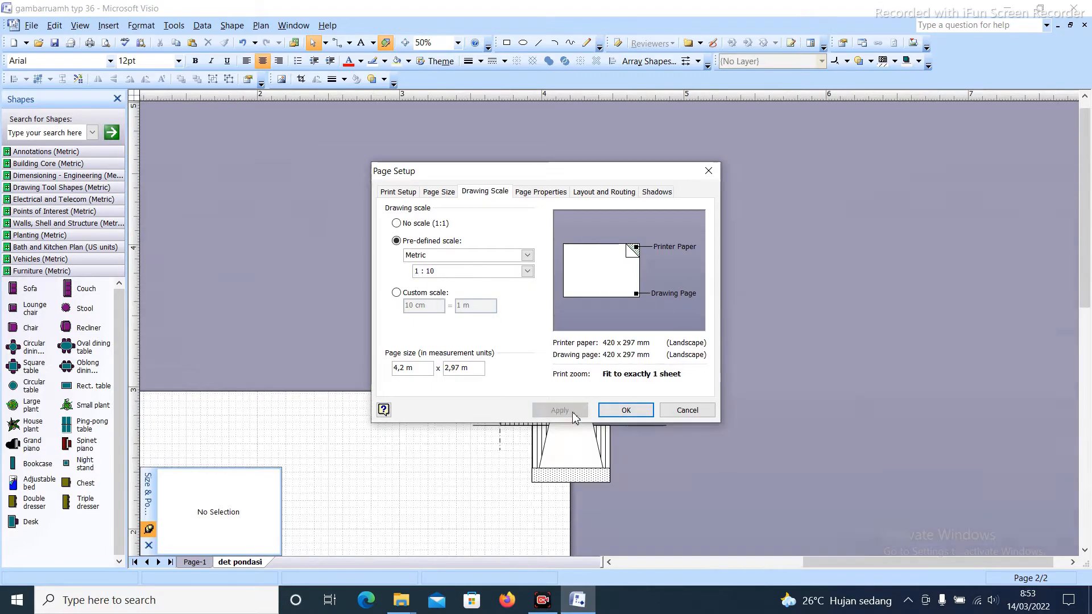
left_click(626, 410)
Move the foundation detail to the middle of the rescaled drawing page
scroll(788, 317, "down", 2)
left_click_drag(658, 268, 665, 381)
left_click(705, 379)
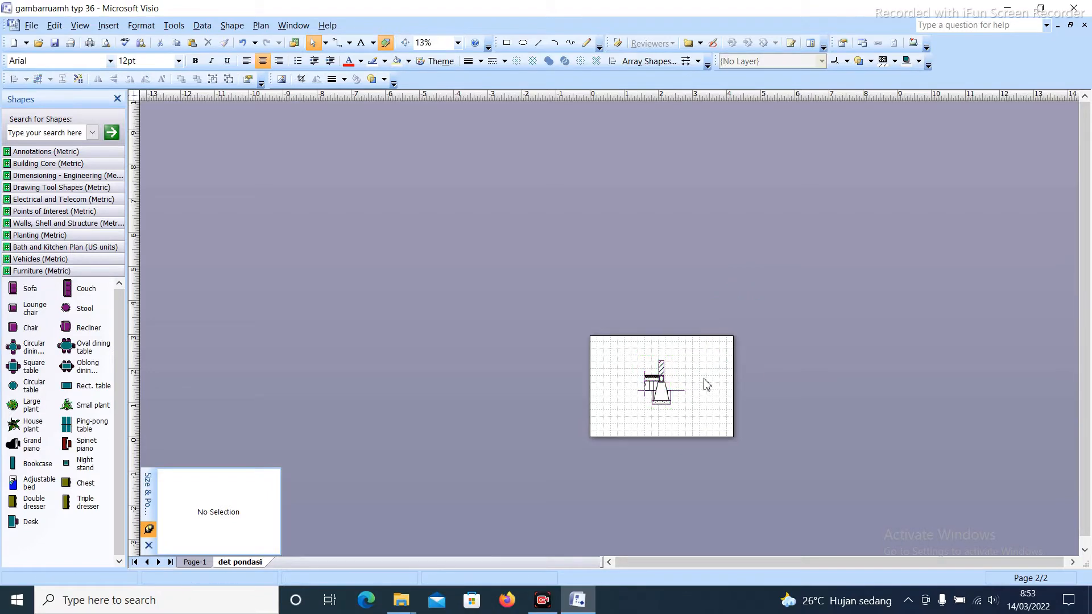
Place a Horizontal dimension from the Dimensioning - Engineering shapes just below the foundation's base
scroll(678, 384, "up", 3)
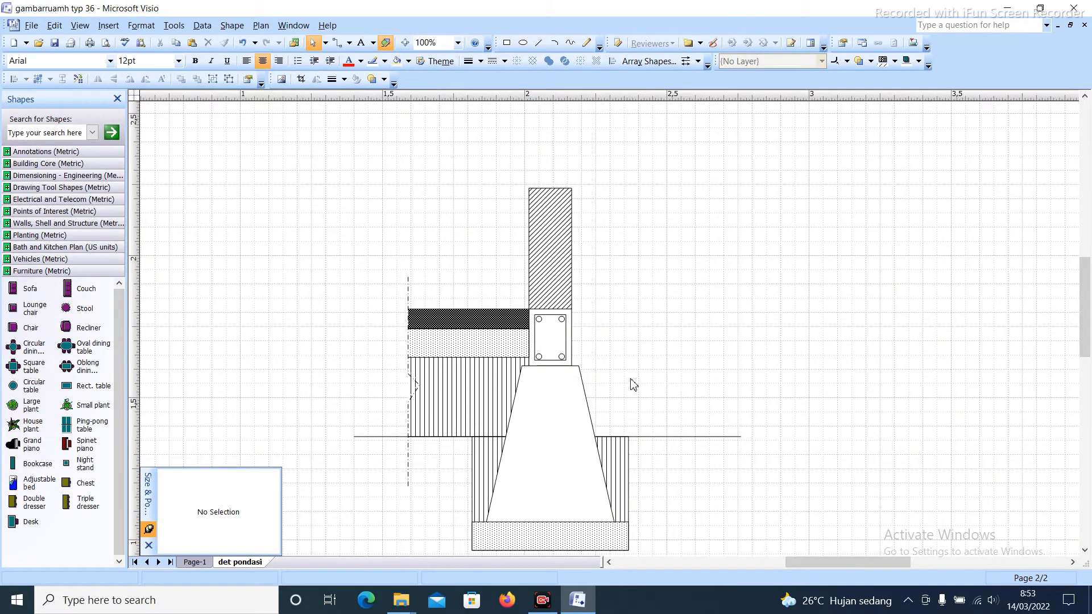
scroll(633, 385, "down", 2)
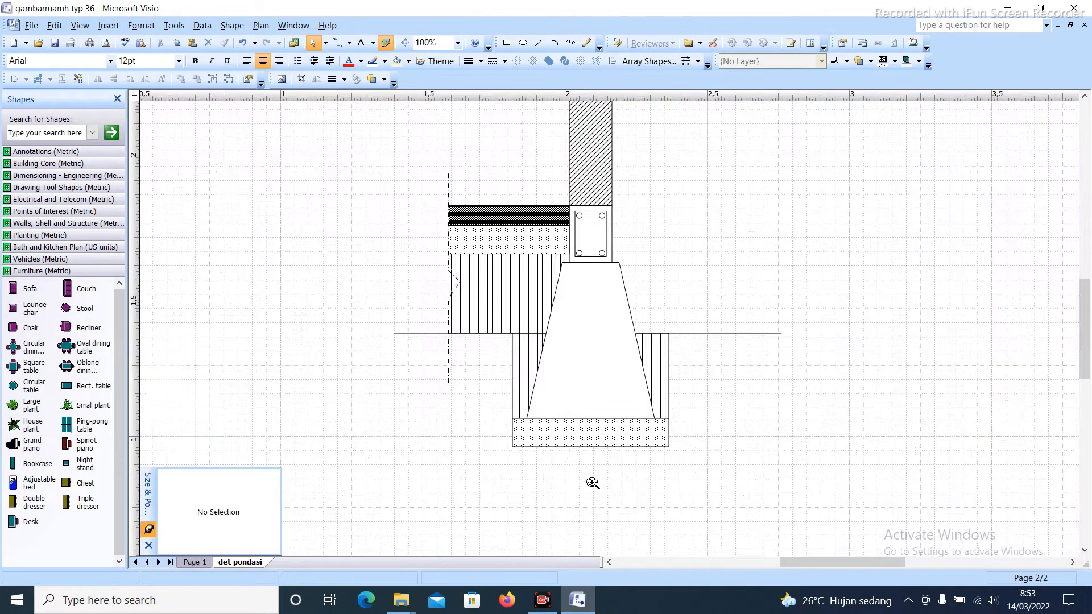
scroll(590, 484, "up", 2)
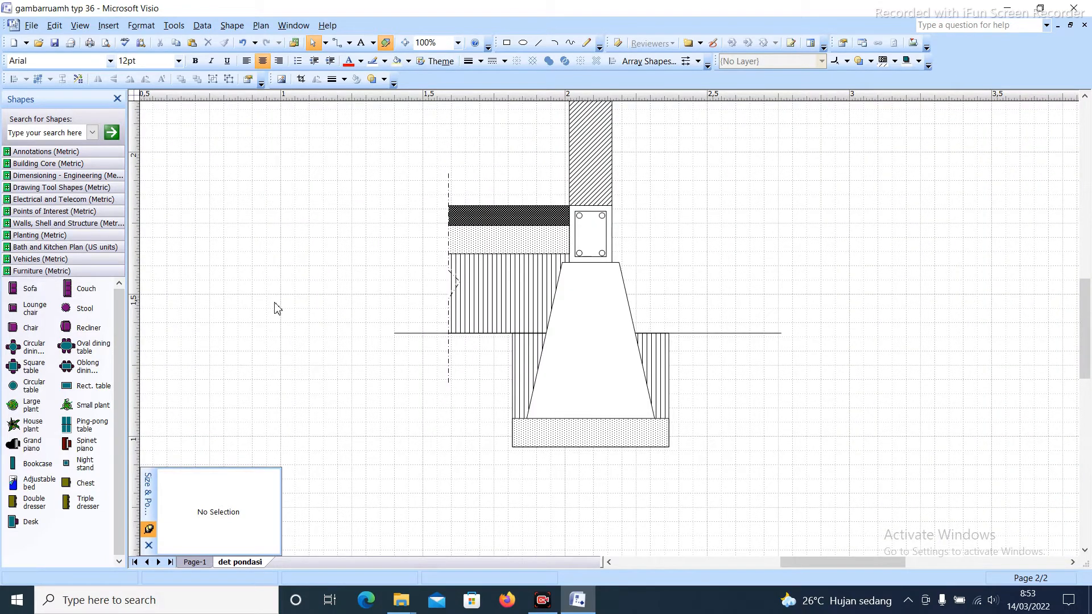
left_click(53, 177)
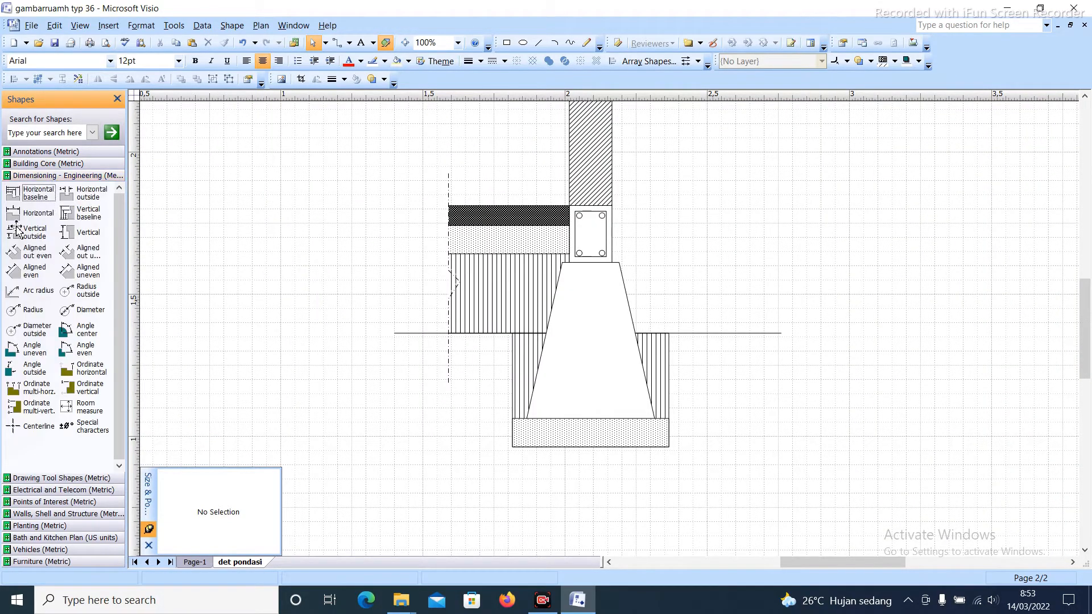
left_click_drag(13, 221, 532, 476)
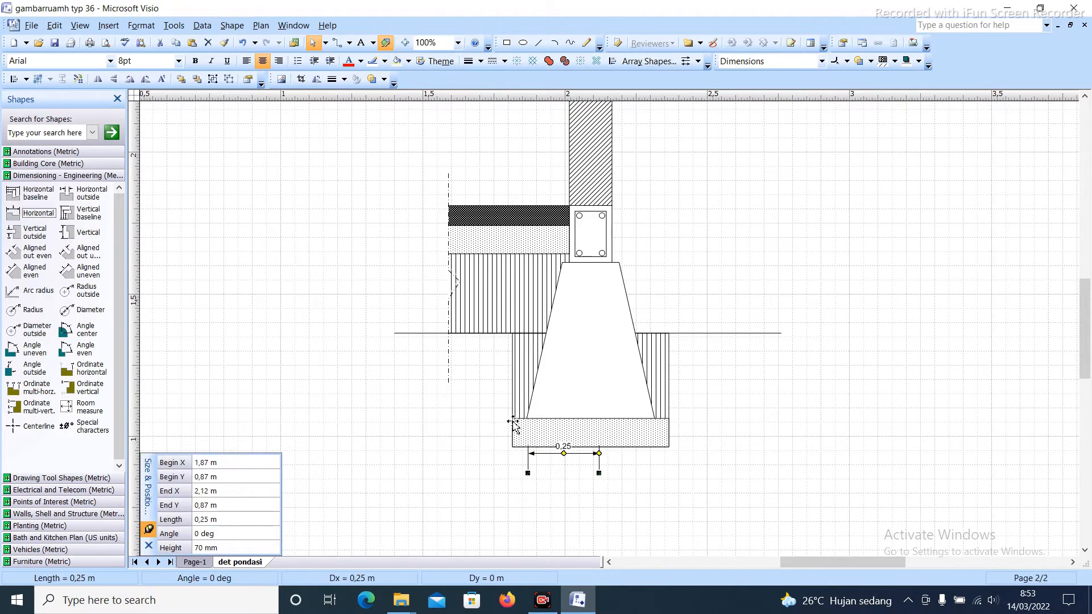
left_click(188, 244)
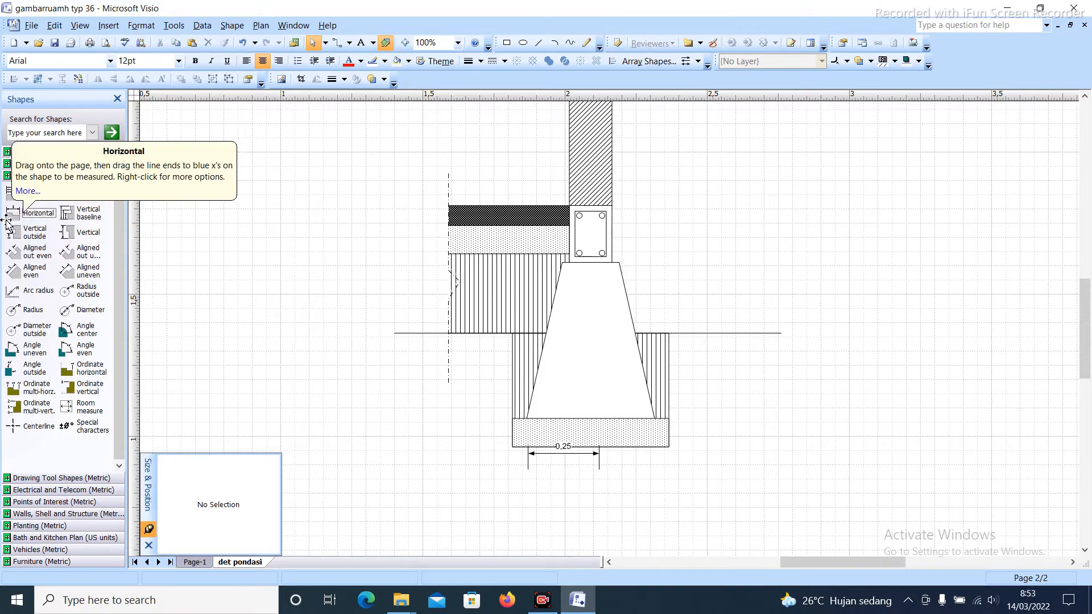
Replace the dimension at the foundation's base with a new Horizontal dimension positioned farther below the base
left_click_drag(10, 219, 350, 429)
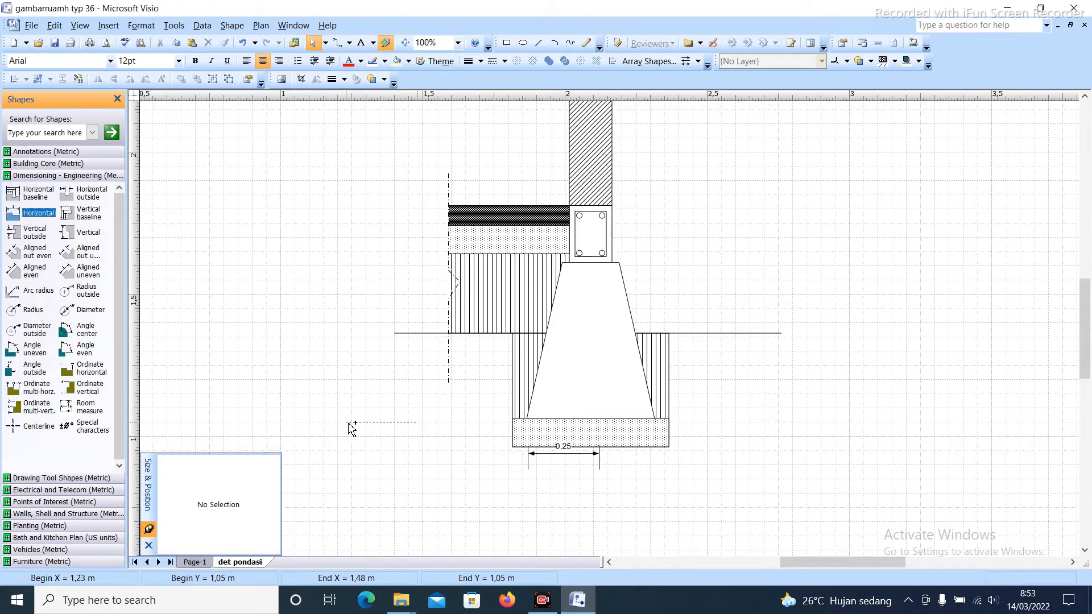
left_click_drag(351, 429, 355, 431)
left_click(542, 455)
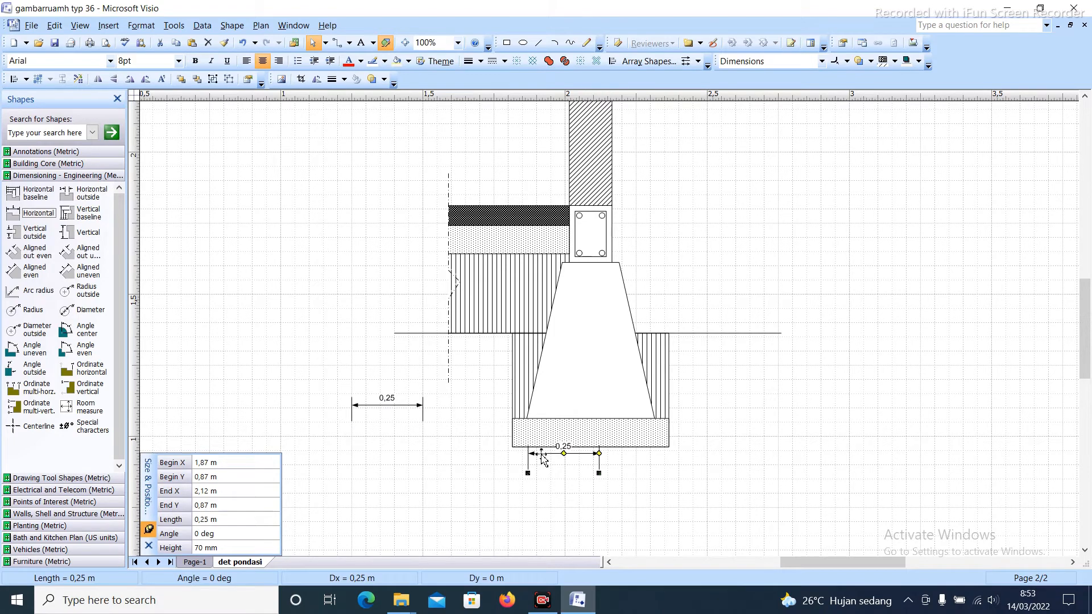
key("Delete")
left_click_drag(389, 406, 603, 548)
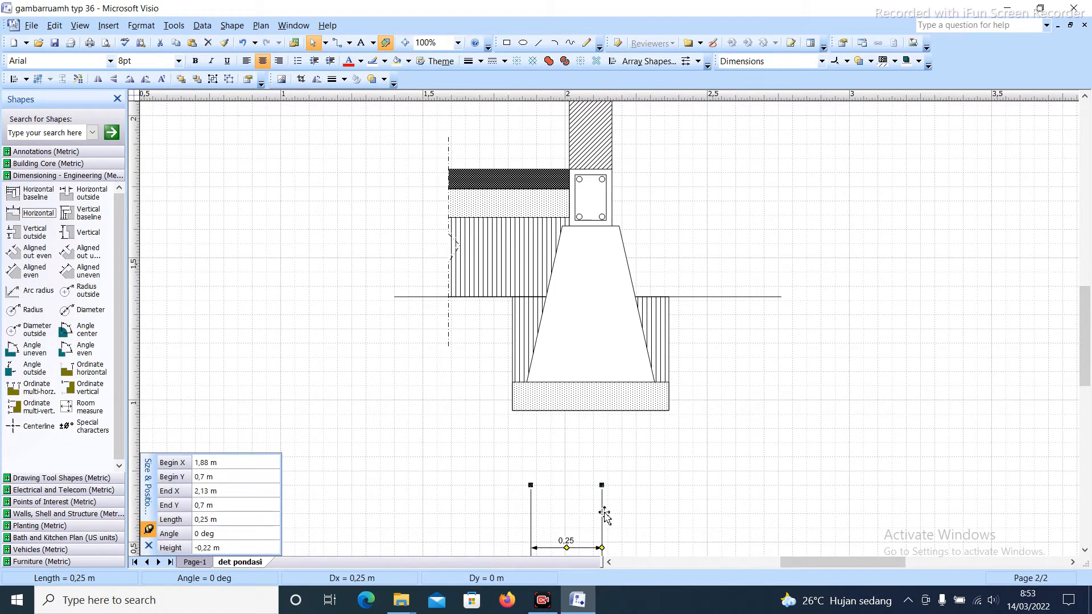
left_click_drag(602, 511, 630, 478)
Lower the dimension text onto its dimension line and give the line round dots at both ends
left_click(629, 480, "ctrl+shift")
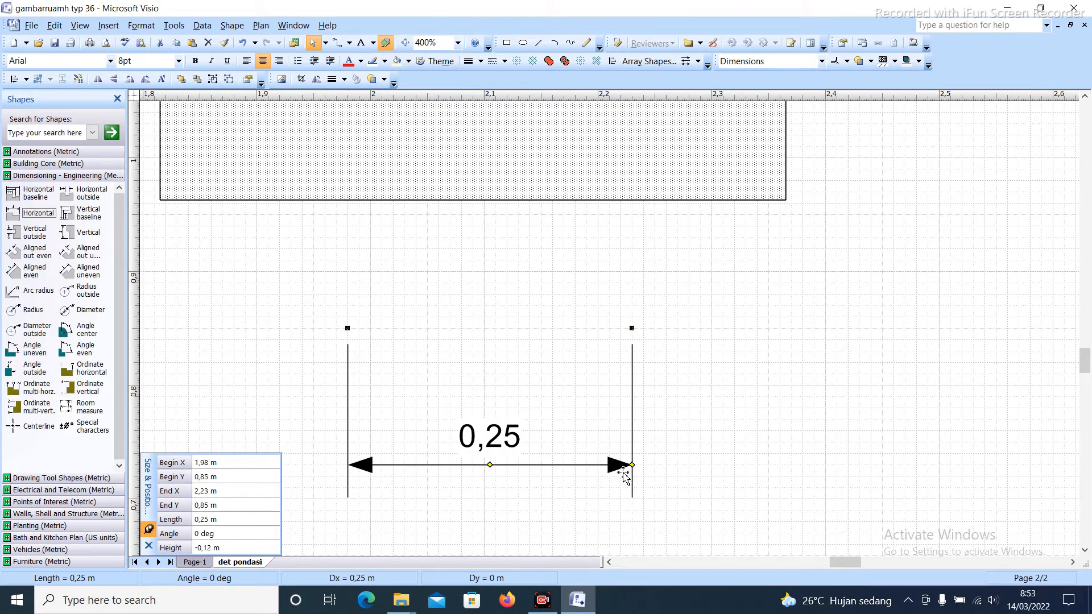
left_click_drag(492, 466, 491, 488)
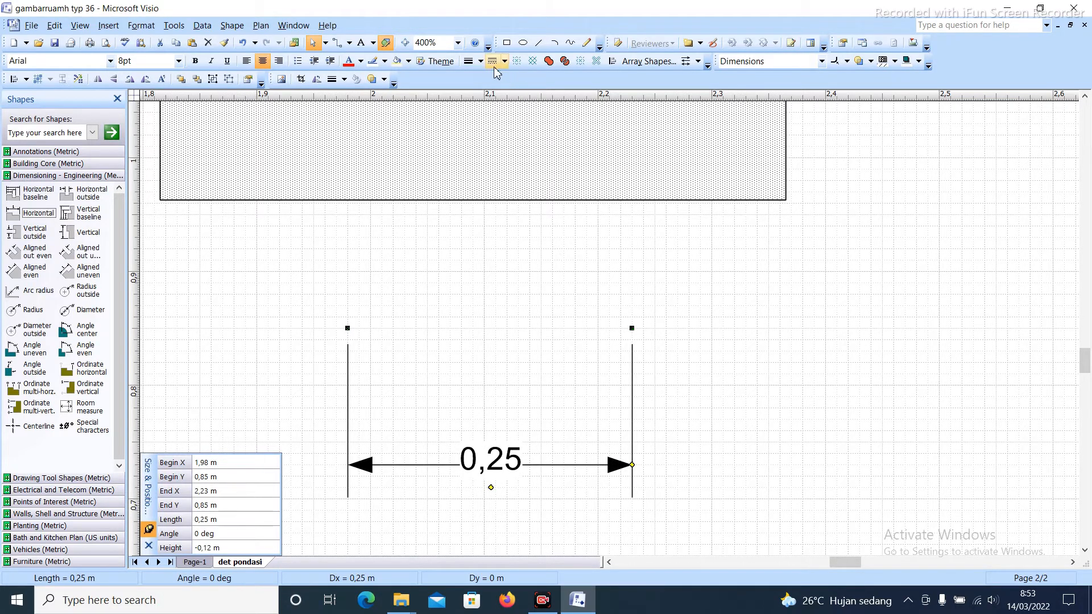
left_click(698, 60)
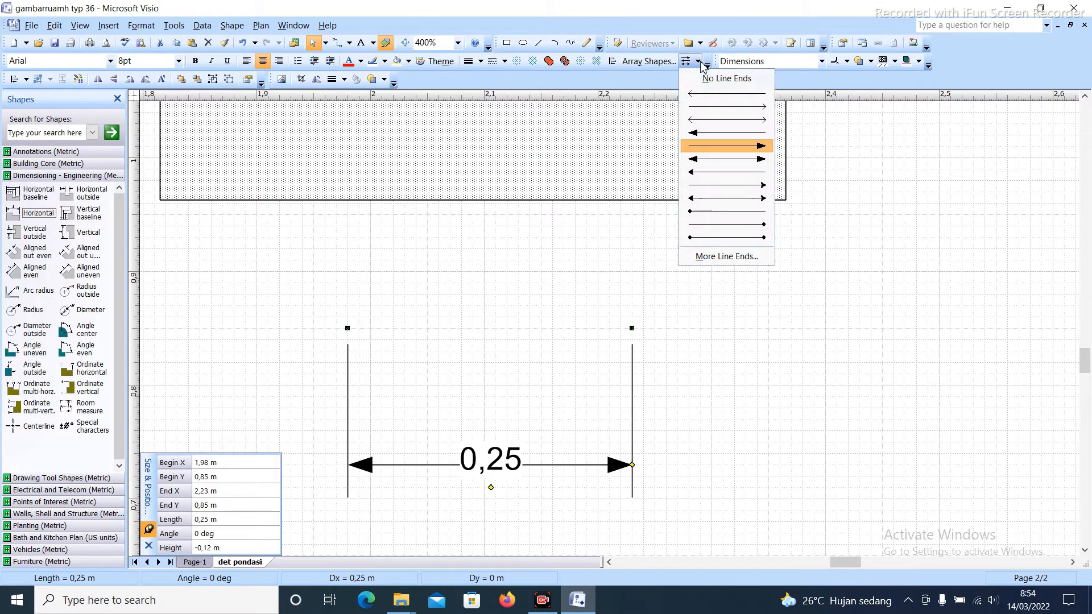
left_click(737, 243)
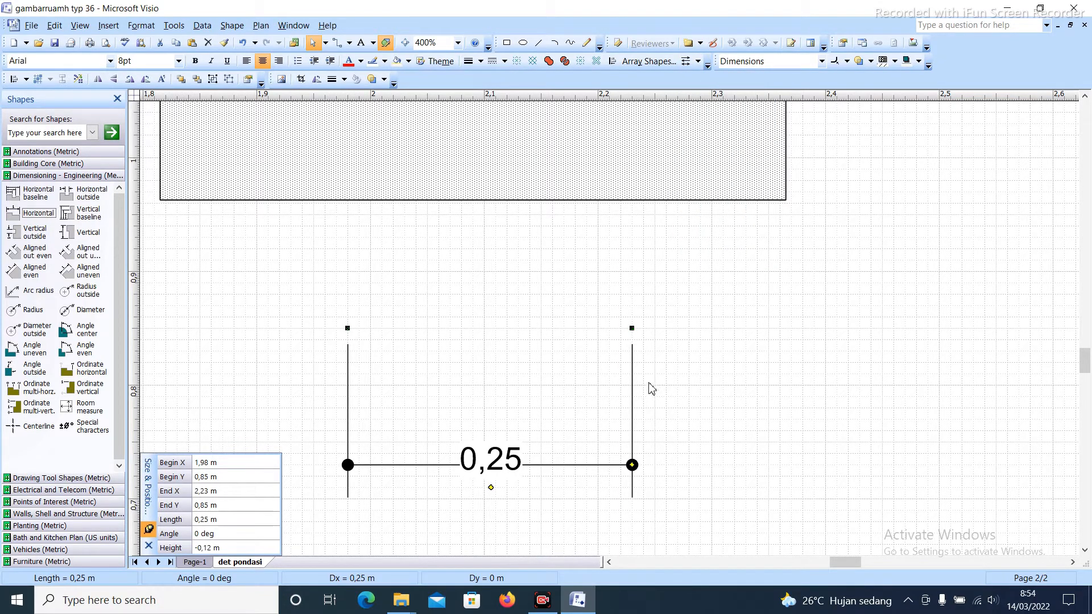
Attach the horizontal dimension's two ends to the outer edges of the foundation's base so it spans the full width
mouse_move(636, 364)
left_mouse_down()
mouse_move(728, 302)
mouse_move(789, 215)
left_mouse_up()
right_click(766, 257, "ctrl+shift")
left_click_drag(637, 218, 462, 223)
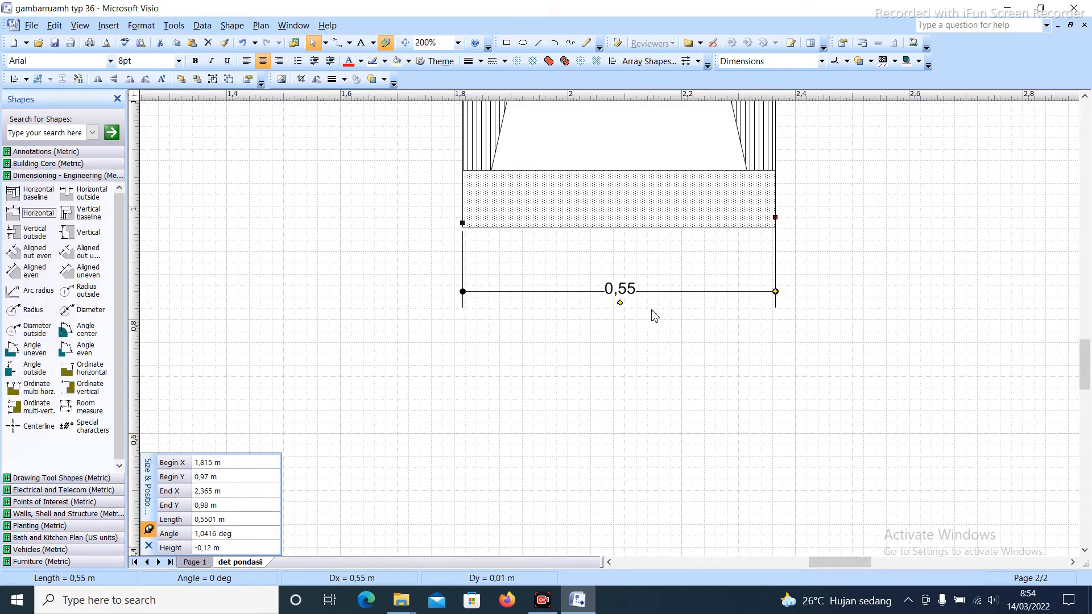
Set the base-width dimension's units to Centimeters with its units display set to Don't Show Units
left_click(654, 316, "ctrl+shift")
left_click(629, 305, "ctrl+shift")
right_click(615, 314, "ctrl+shift")
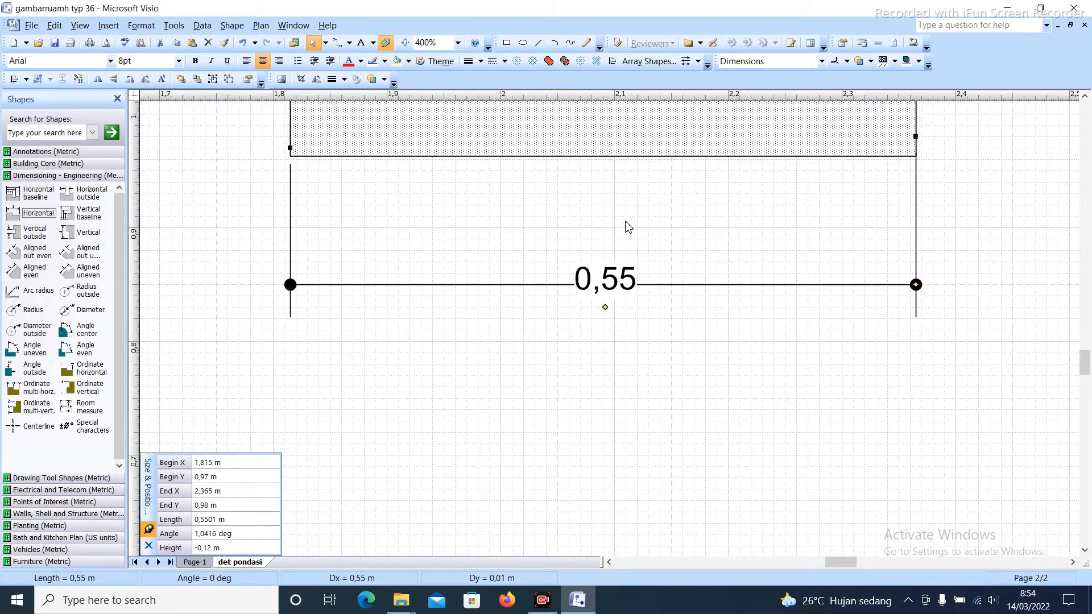
right_click(618, 282)
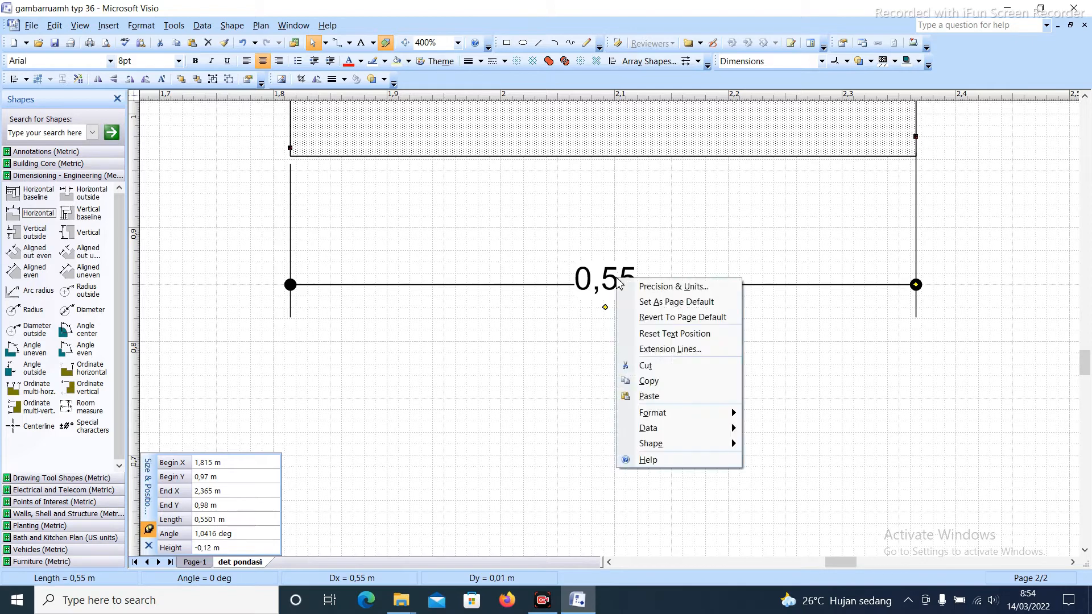
left_click(644, 291)
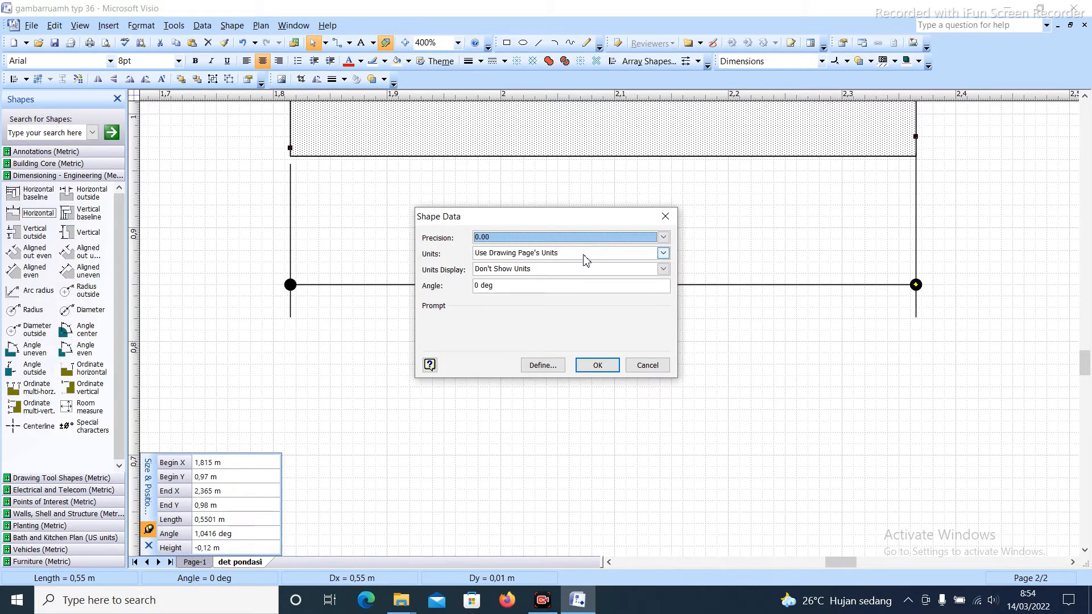
left_click(586, 260)
scroll(561, 309, "down", 1)
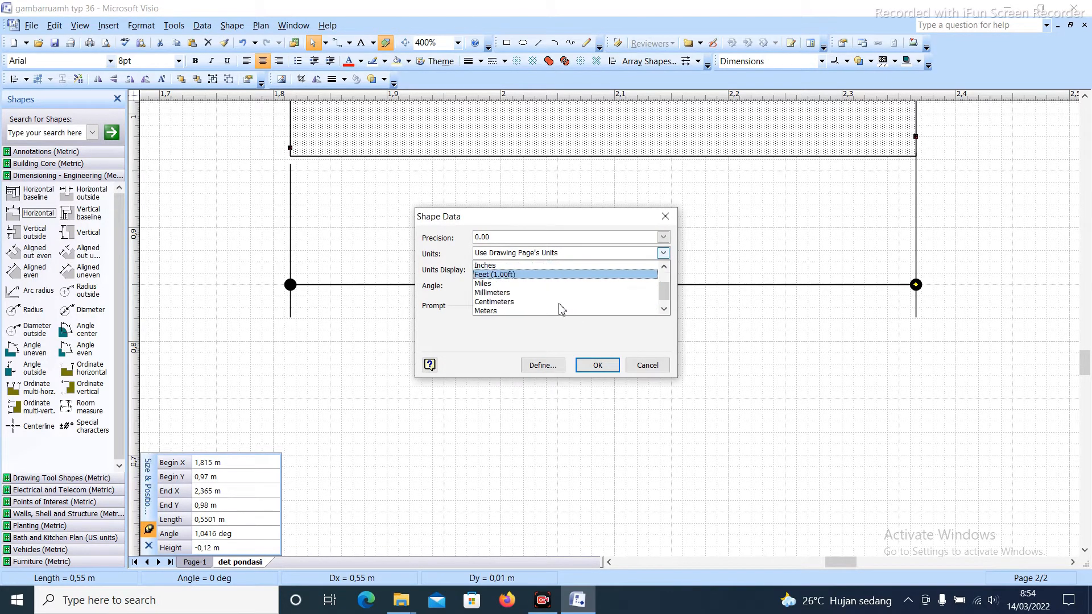
left_click(551, 302)
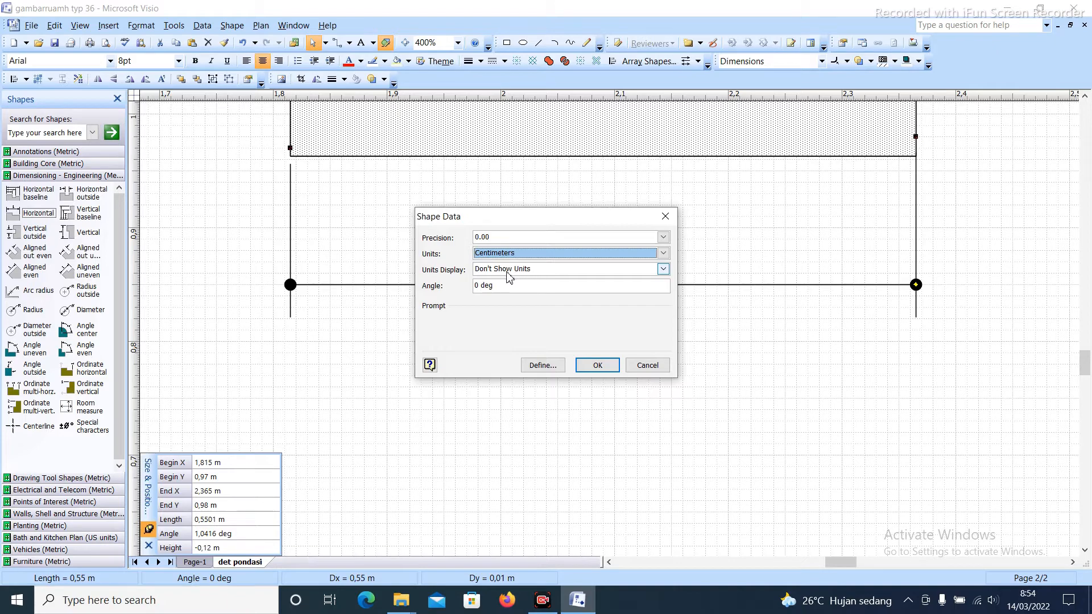
left_click(535, 271)
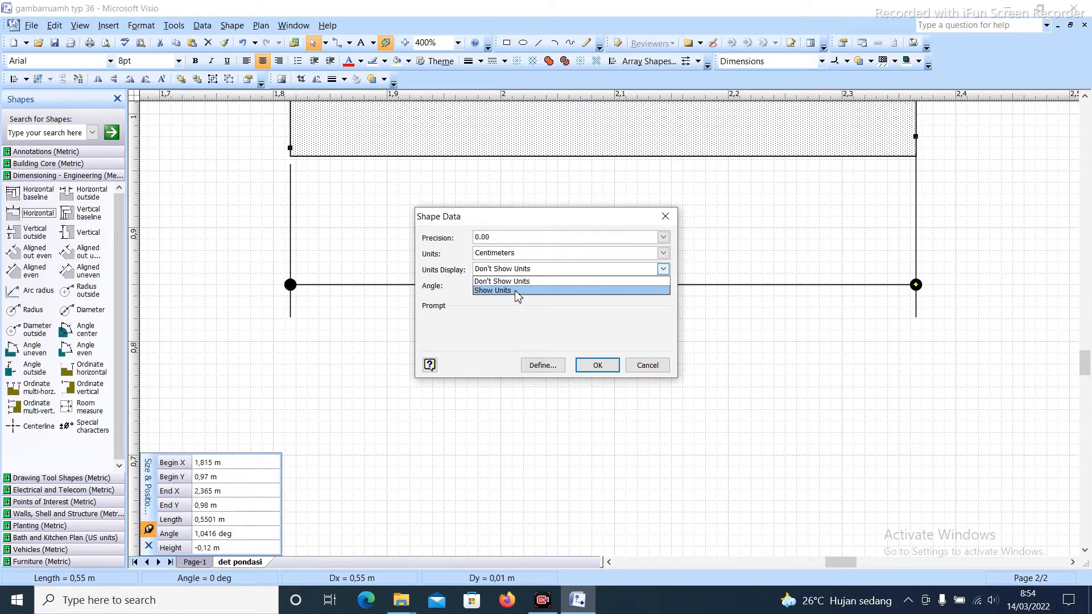
left_click(522, 283)
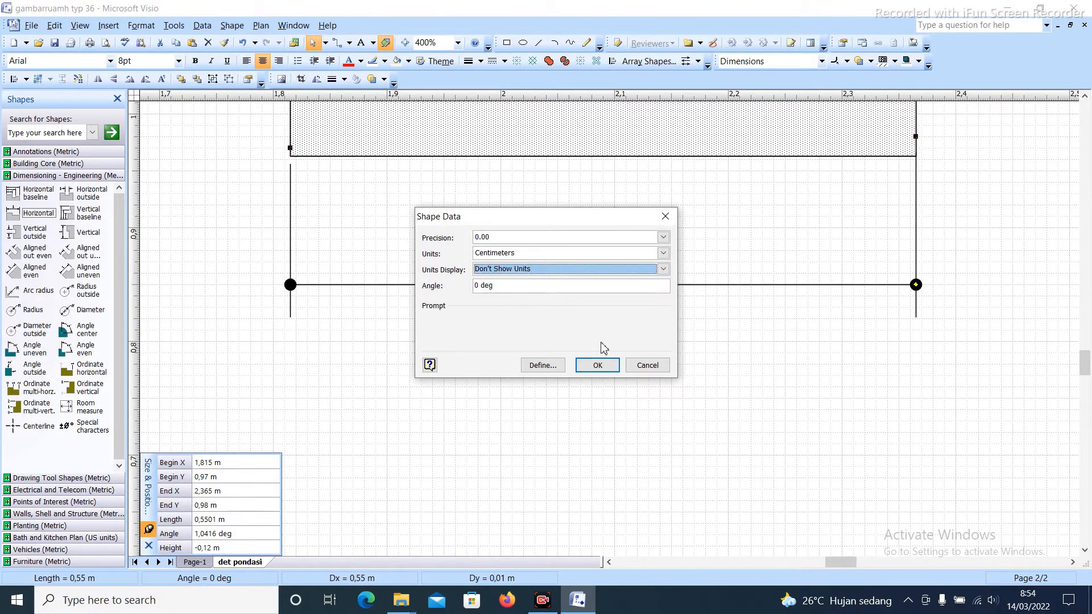
left_click(597, 365)
left_click(611, 361)
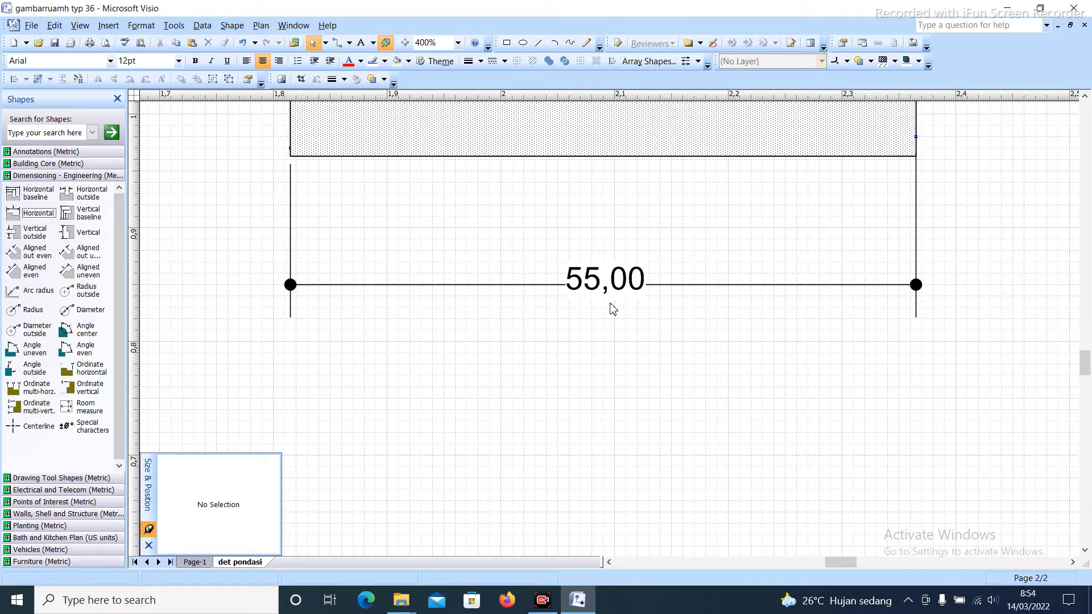
left_click(591, 283)
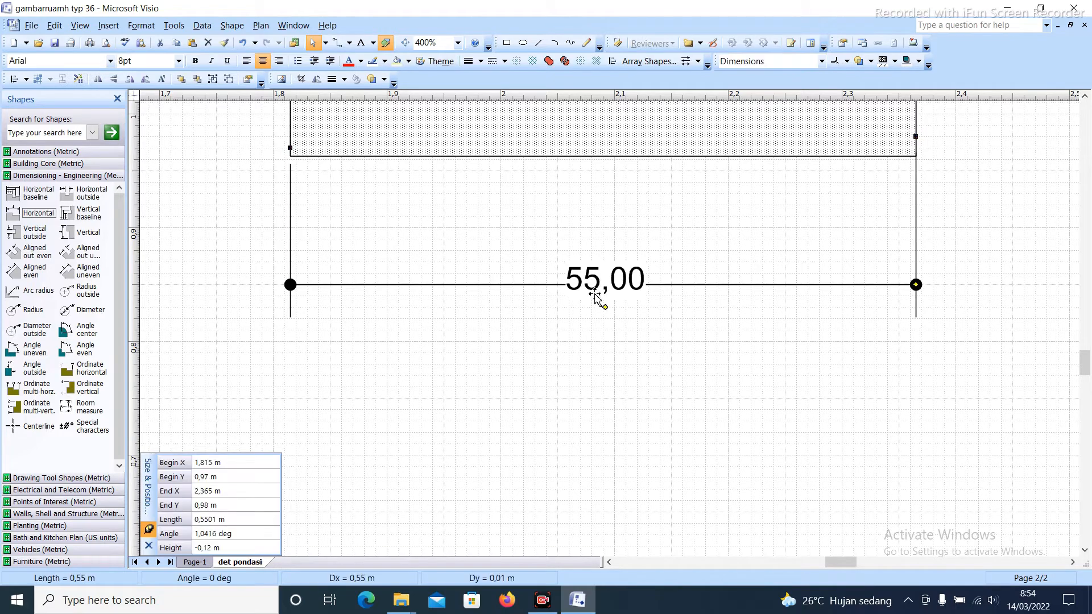
left_click(589, 341)
right_click(589, 283)
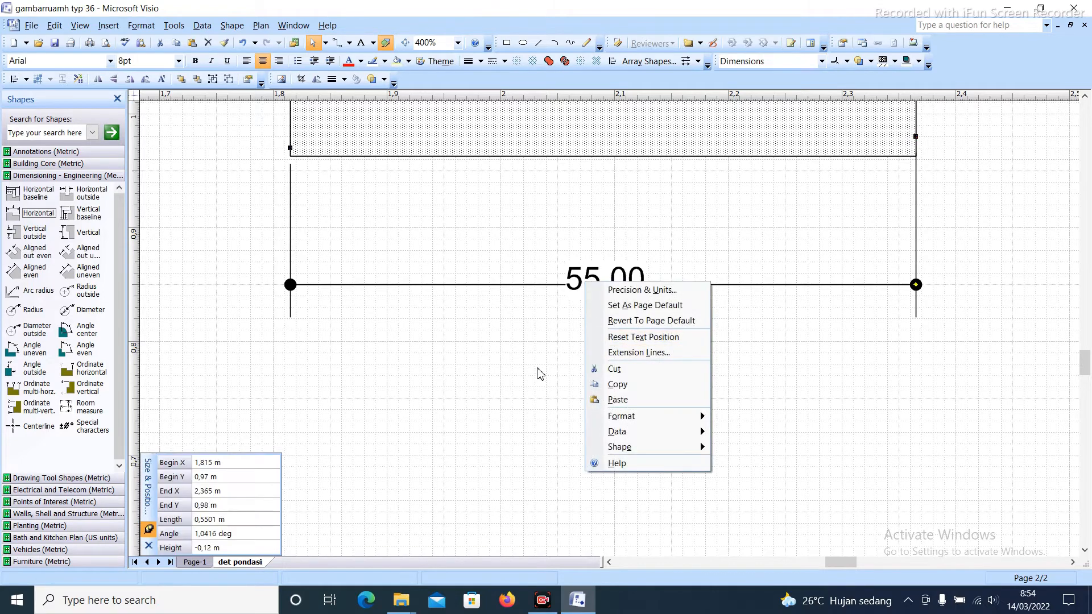
left_click(592, 338)
right_click(609, 325, "ctrl+shift")
left_click(608, 308, "ctrl+shift")
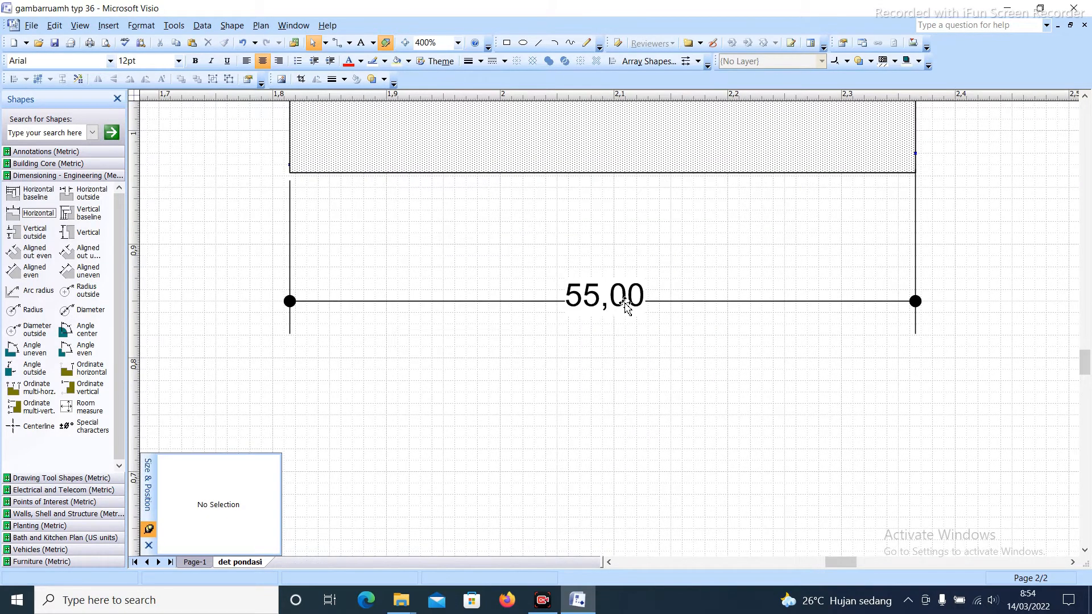
Move the base-width dimension farther below the foundation's base and place a copy of it between the base and the original
left_click(665, 310)
left_click_drag(918, 303, 878, 329)
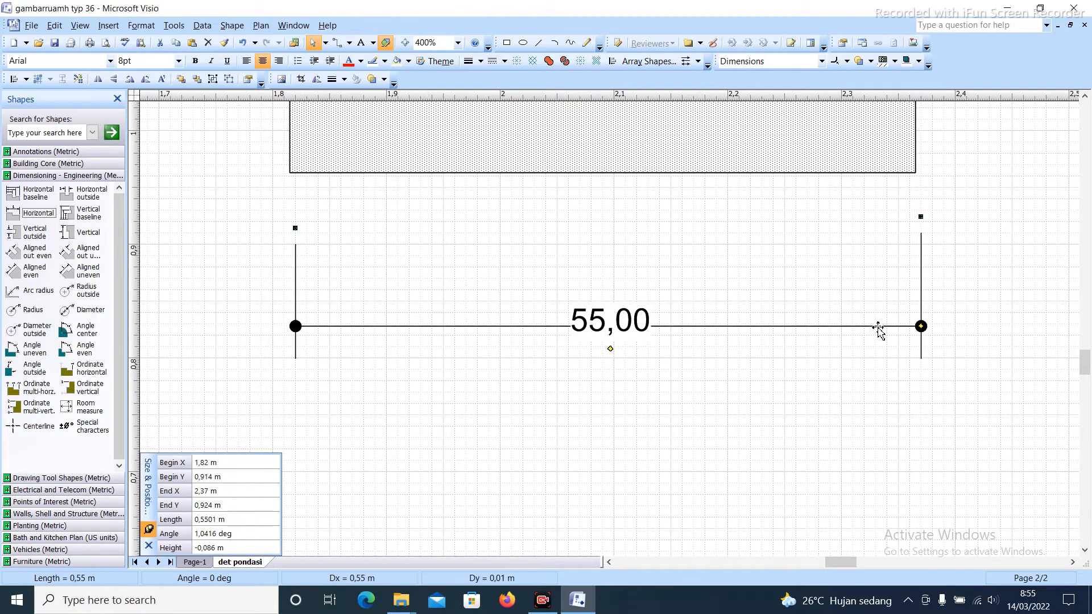
right_click(890, 350, "ctrl+shift")
left_click(888, 343, "ctrl+shift")
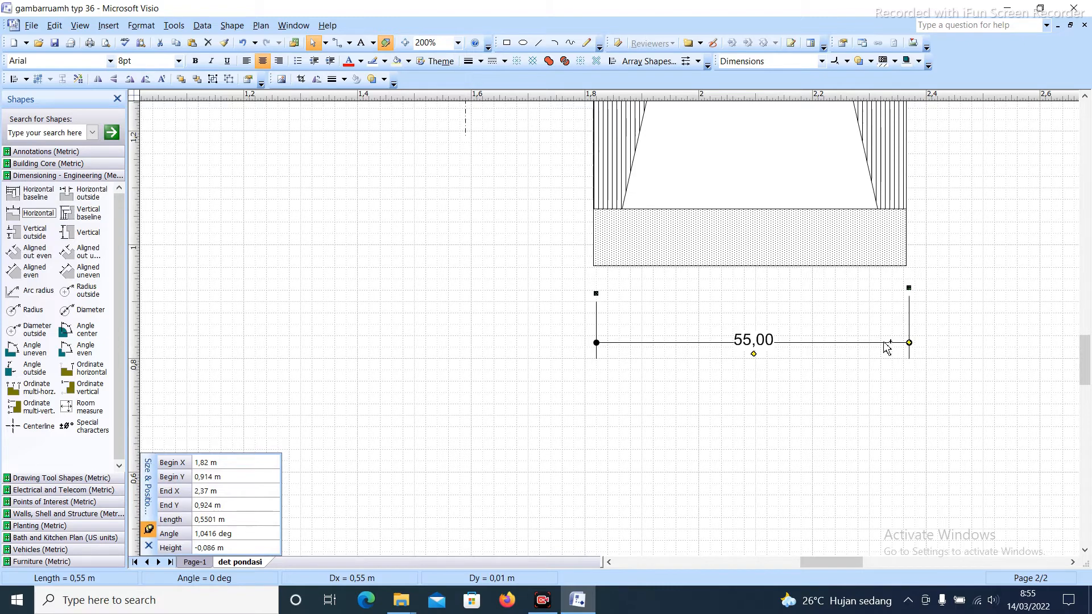
left_click_drag(886, 348, 885, 305)
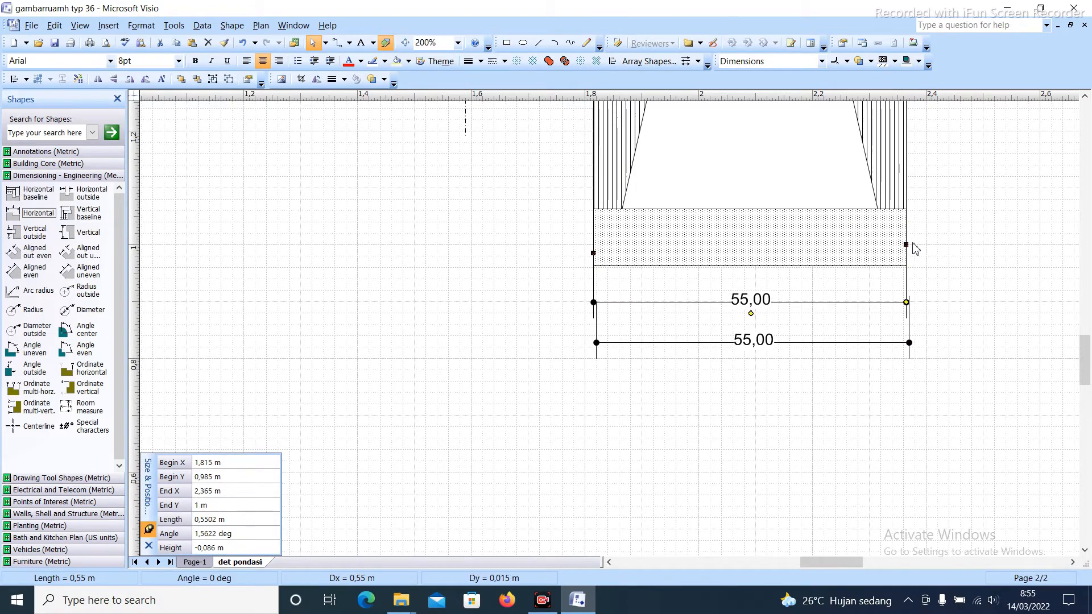
Attach the copied dimension's two ends to the bottom corners of the trapezoidal foundation body, where it meets the dotted base layer
left_click_drag(904, 245, 881, 209)
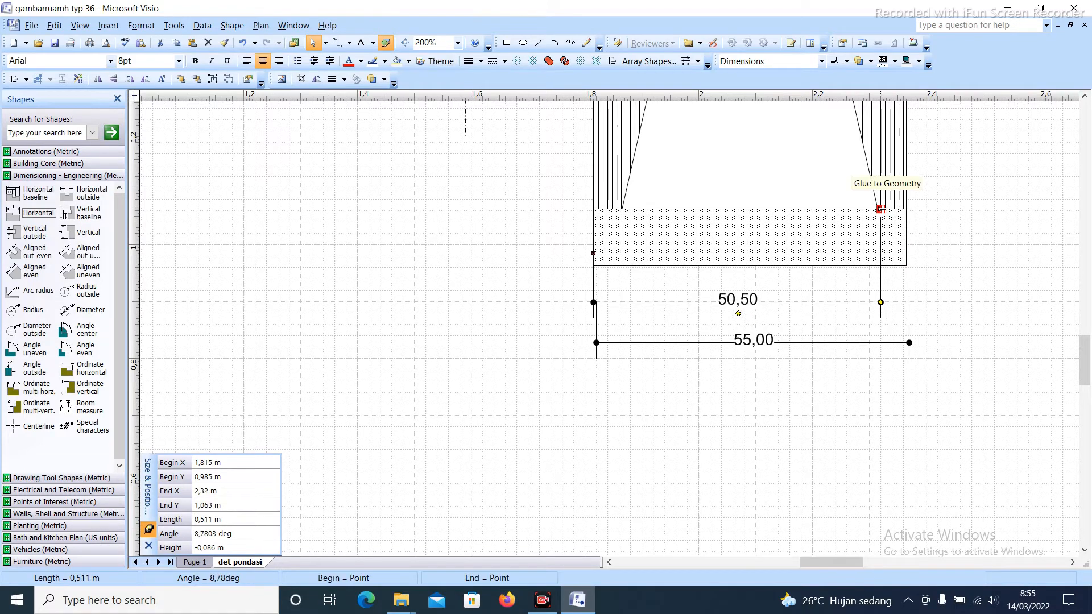
left_click_drag(598, 250, 622, 207)
scroll(881, 210, "up", 3)
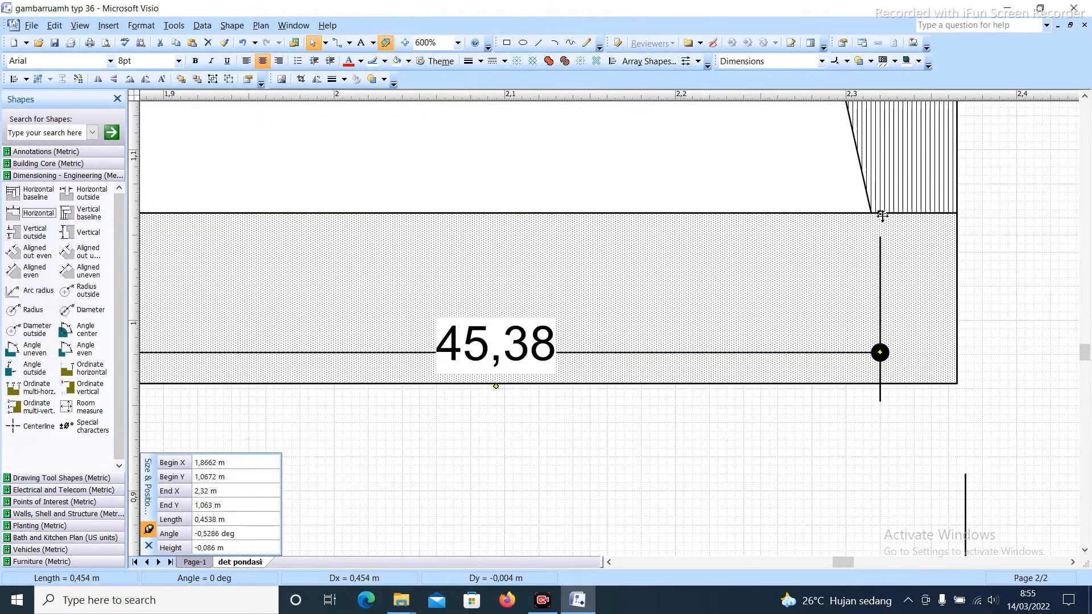
mouse_move(879, 211)
left_mouse_down()
mouse_move(865, 207)
mouse_move(877, 206)
left_mouse_up()
scroll(865, 214, "up", 3)
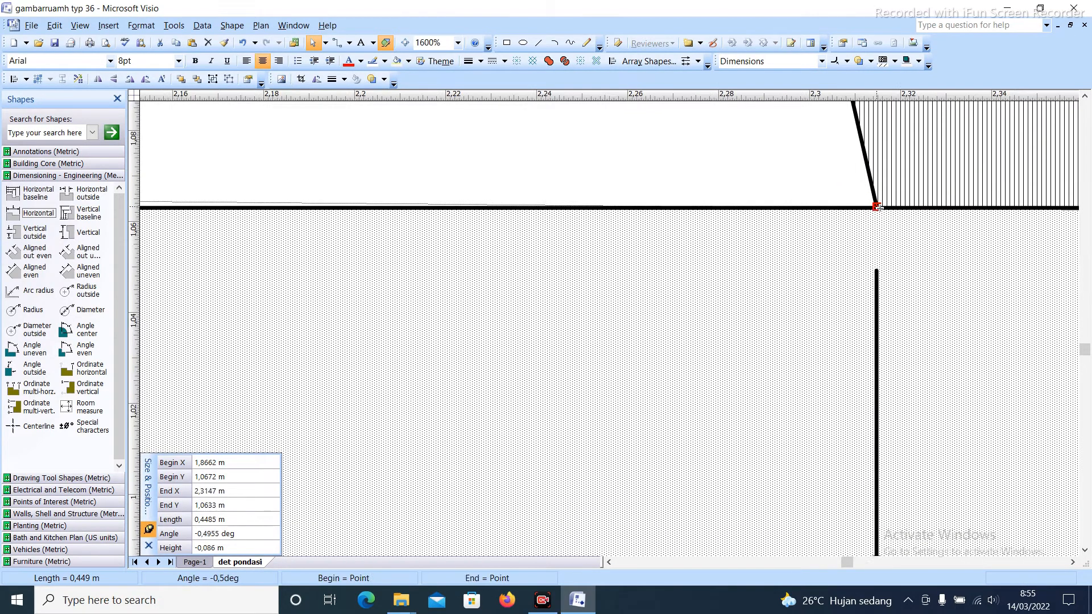
scroll(882, 227, "down", 3)
scroll(373, 220, "up", 4)
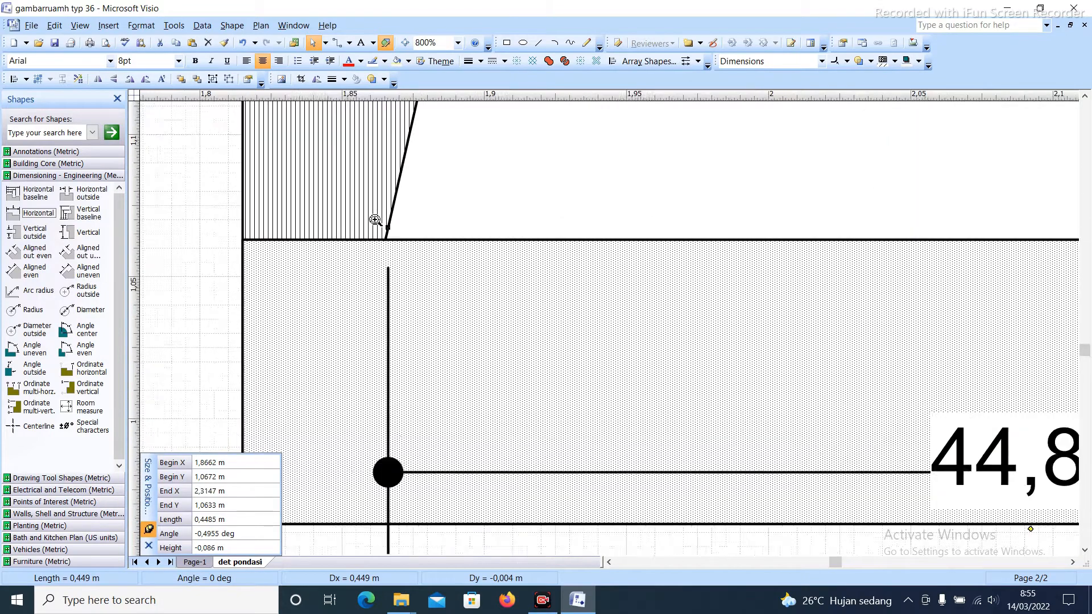
left_click_drag(391, 234, 389, 248)
scroll(398, 248, "down", 3)
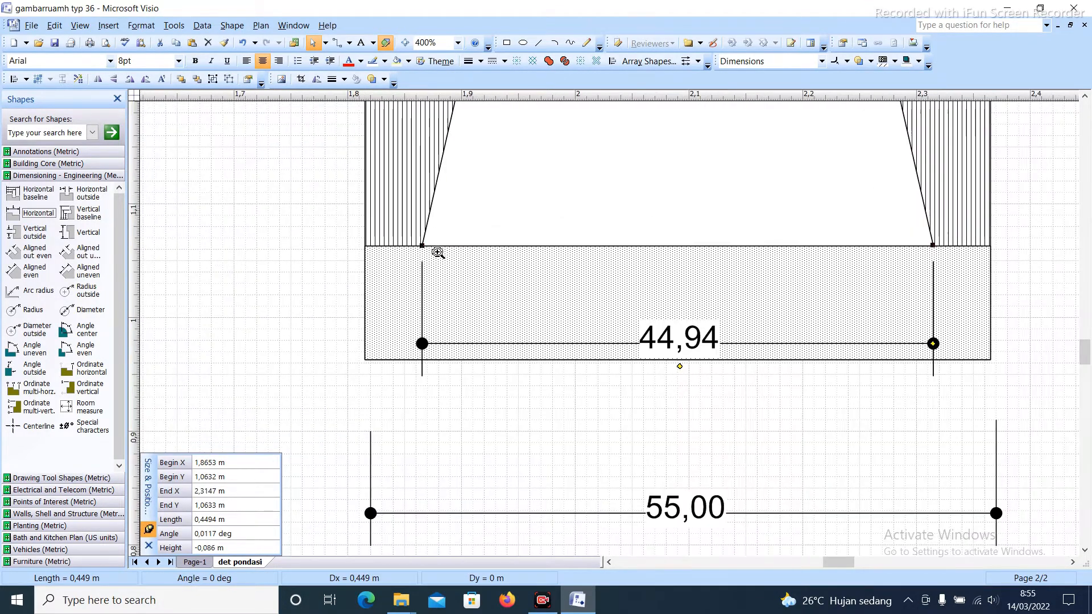
Fine-tune both ends of the copied dimension at the bottom corners of the trapezoidal foundation body
scroll(930, 249, "up", 2)
scroll(933, 251, "up", 2)
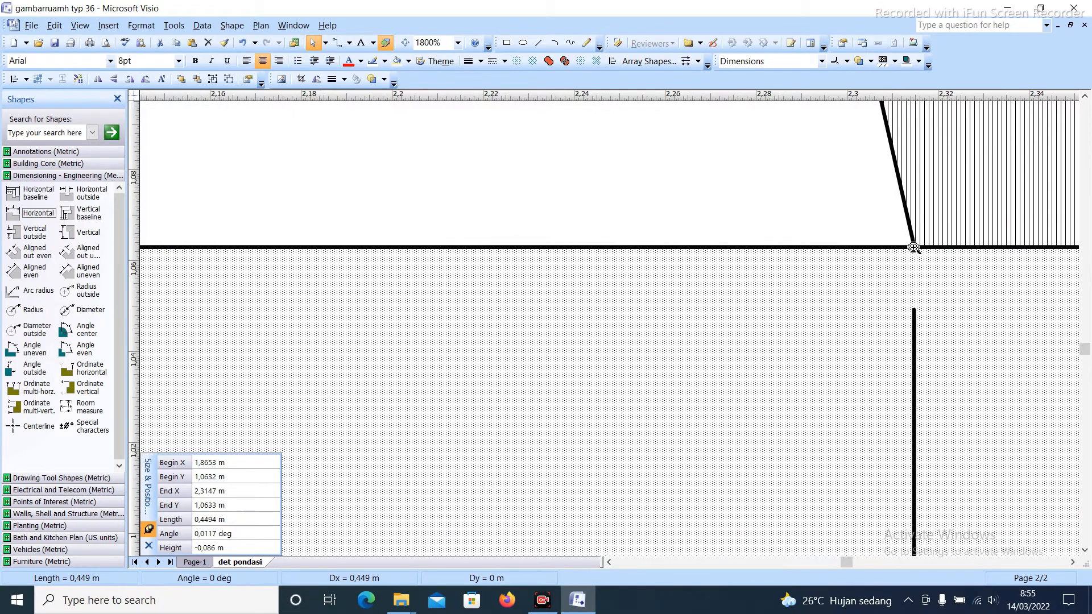
scroll(913, 247, "up", 1)
left_click_drag(917, 247, 920, 247)
scroll(935, 243, "down", 1)
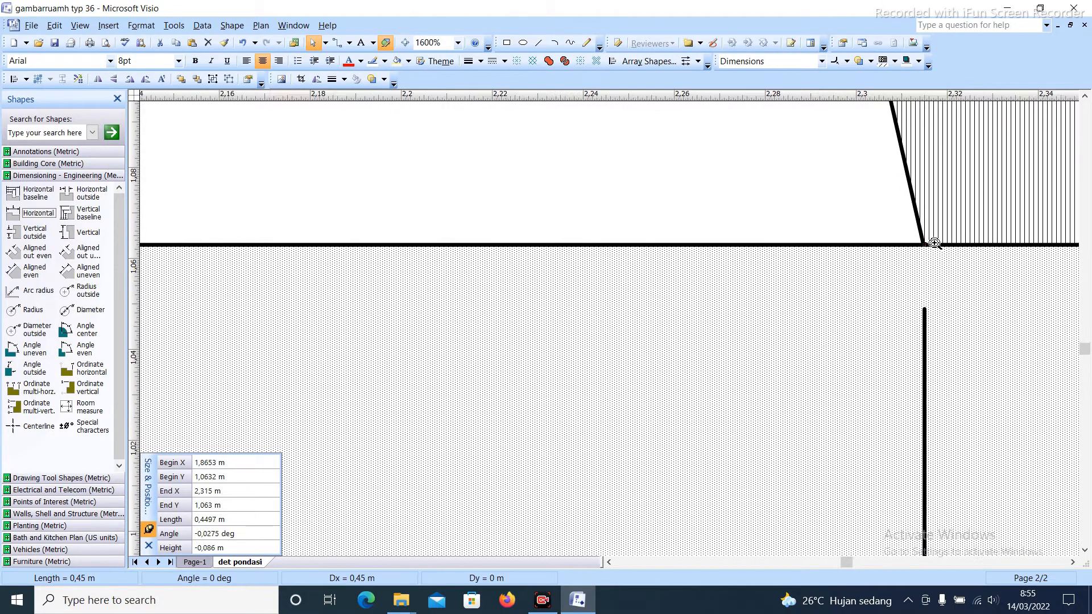
scroll(934, 243, "down", 1)
scroll(935, 247, "down", 1)
scroll(415, 244, "up", 3)
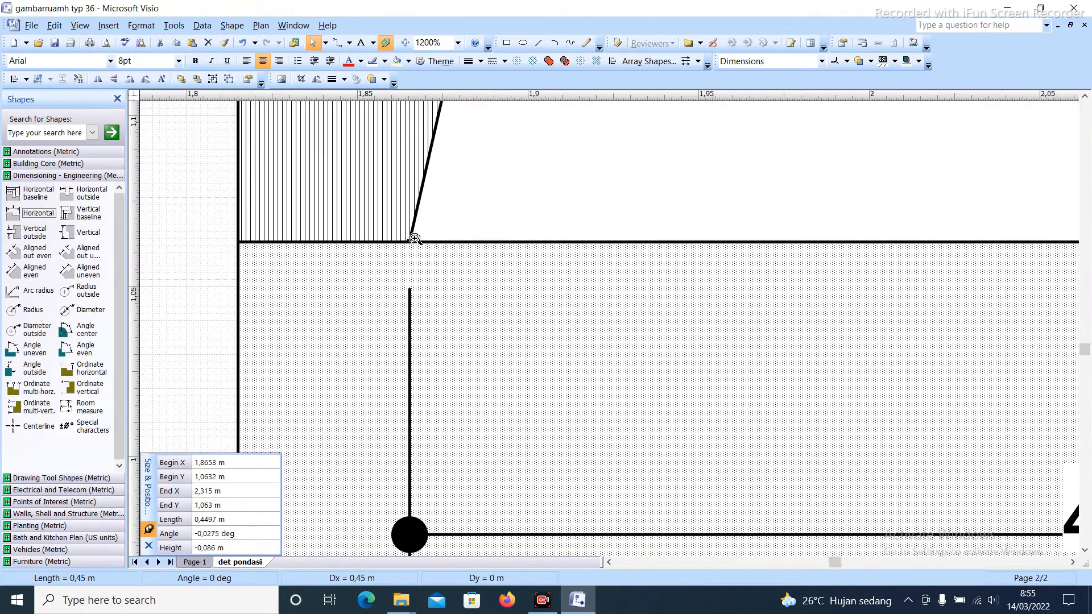
left_click_drag(412, 245, 406, 244)
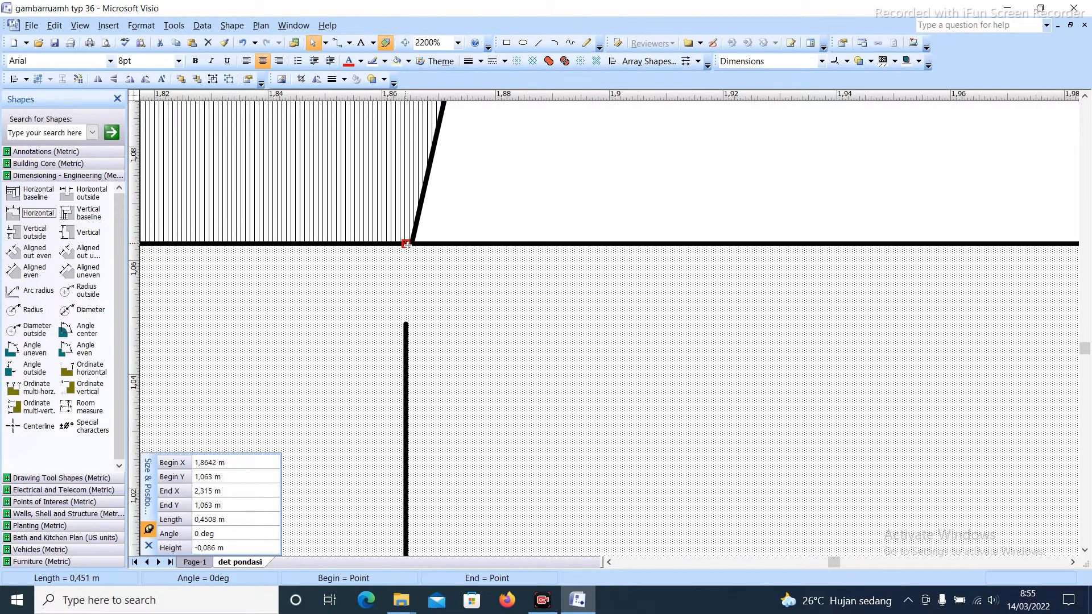
scroll(406, 244, "down", 4)
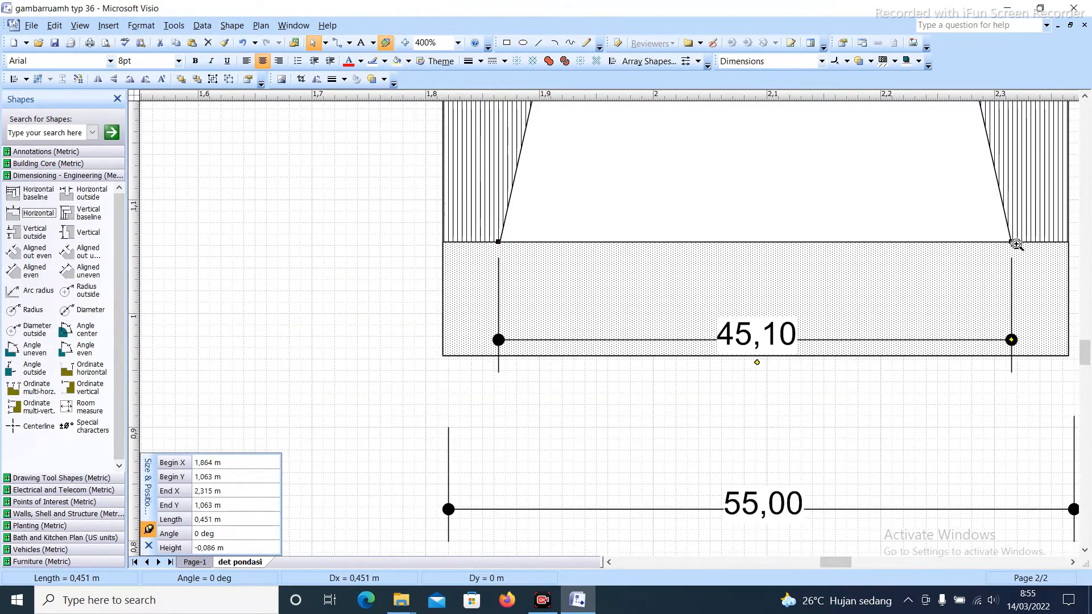
scroll(1016, 244, "up", 1)
left_click(1007, 243)
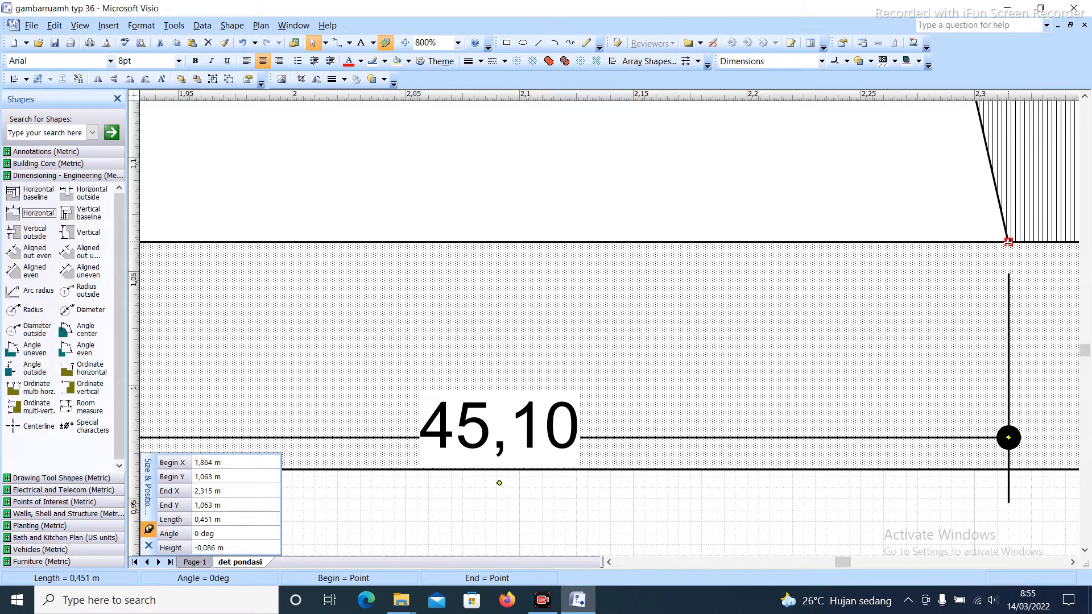
left_click_drag(1008, 242, 1007, 241)
scroll(1022, 266, "down", 1)
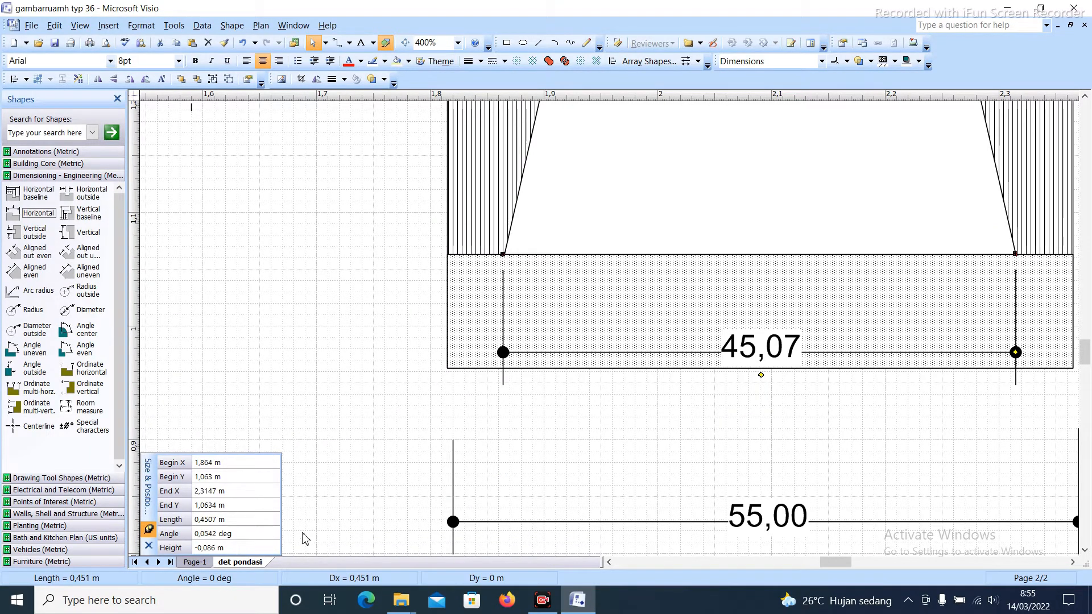
Set the copied dimension's length to 45 cm
left_click(230, 520)
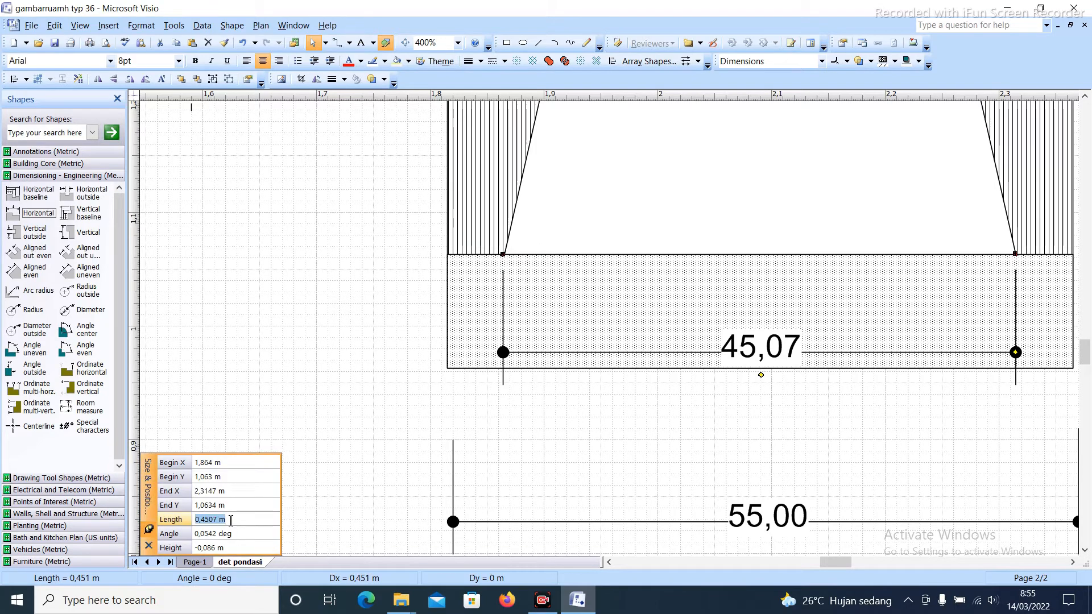
type("45cm")
key("Return")
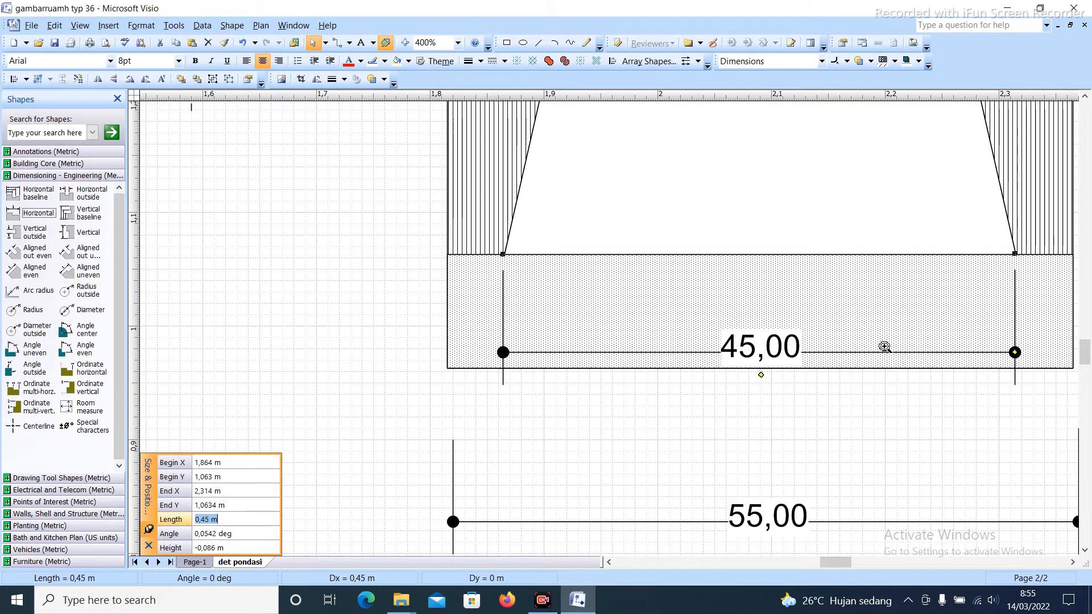
Nudge the 45 cm dimension down until it sits below the foundation's base, just above the 55 cm dimension
scroll(876, 358, "down", 1)
scroll(876, 358, "down", 4)
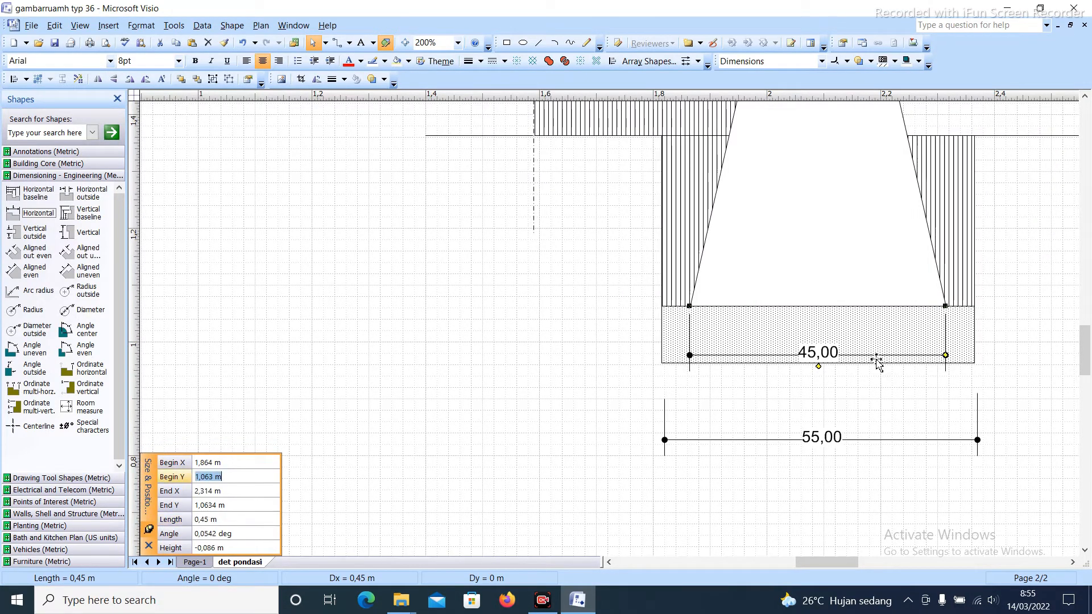
left_click(853, 415)
left_click(840, 355)
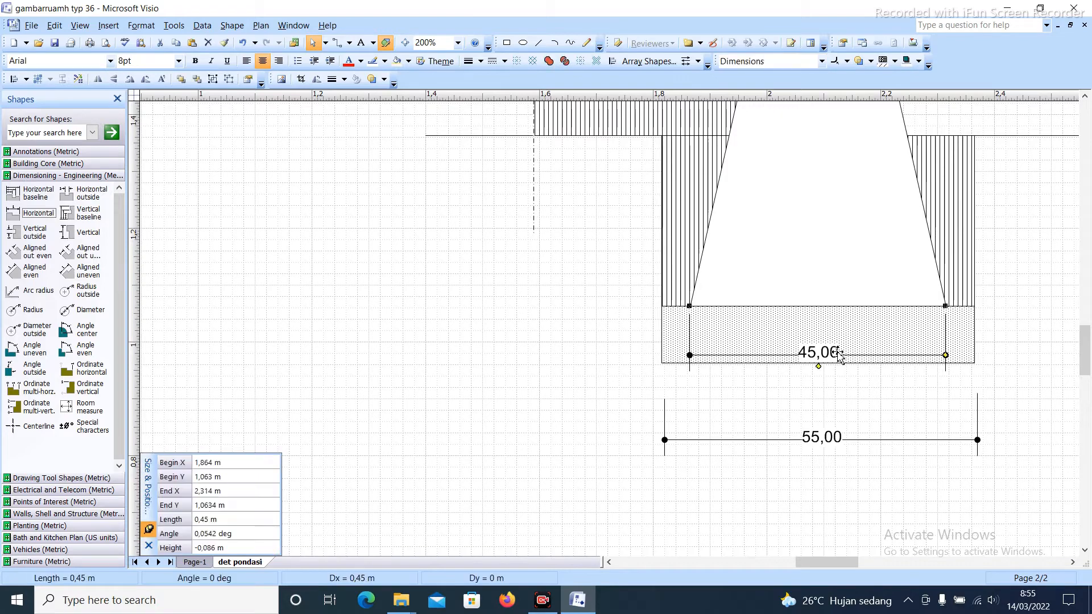
key("Down")
key("Down")
key("Down")
key("Down")
key("Down")
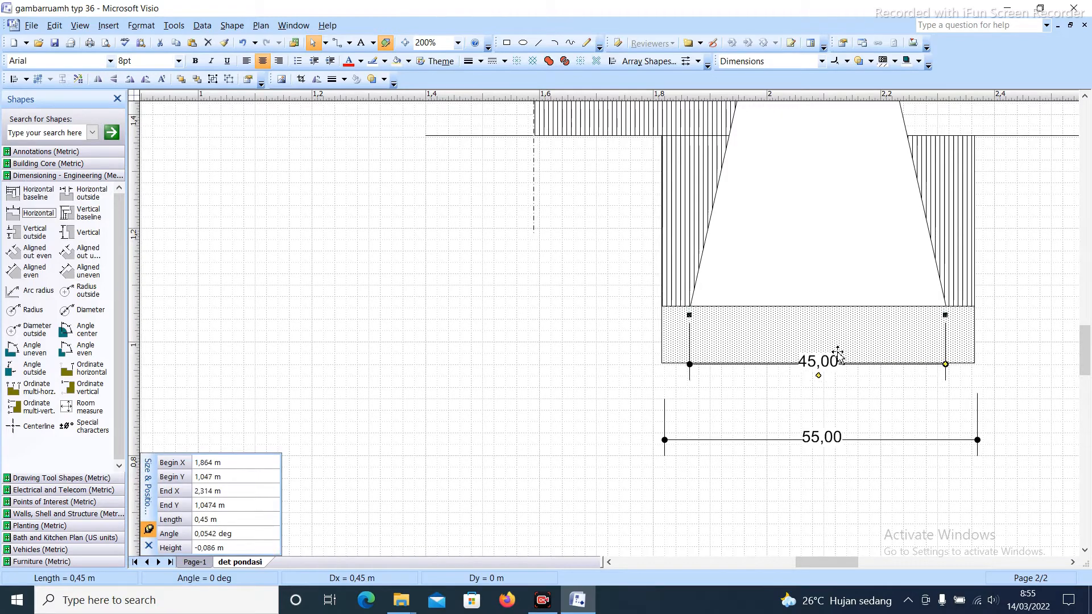
key("Down")
key("Down")
key("Down")
key("Down")
key("Down")
key("Down")
key("Down")
key("Down")
key("Down")
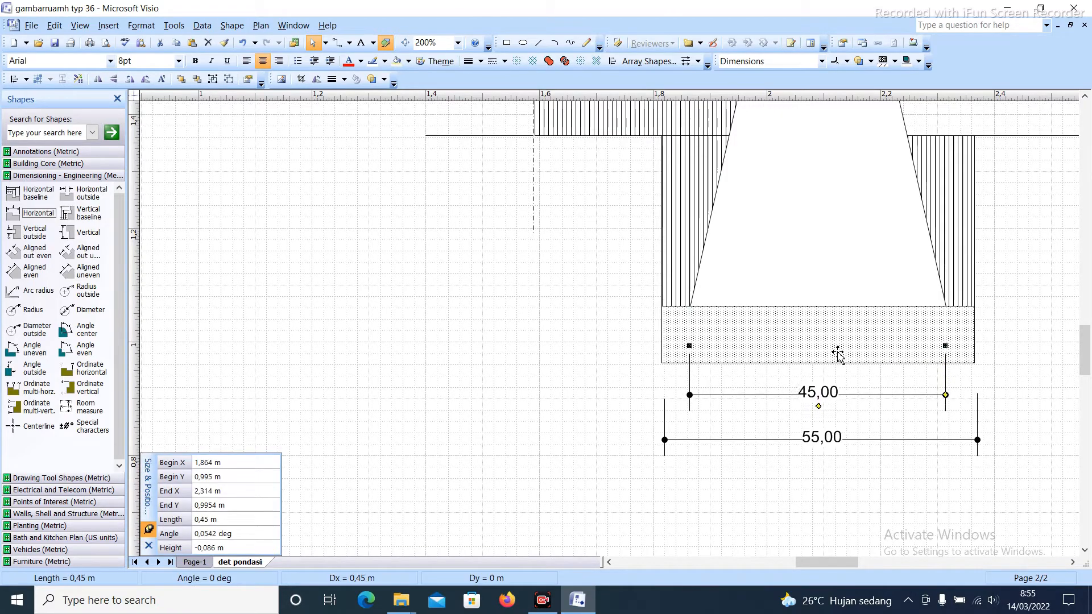
key("Down")
key("Down")
key("Down")
key("Down")
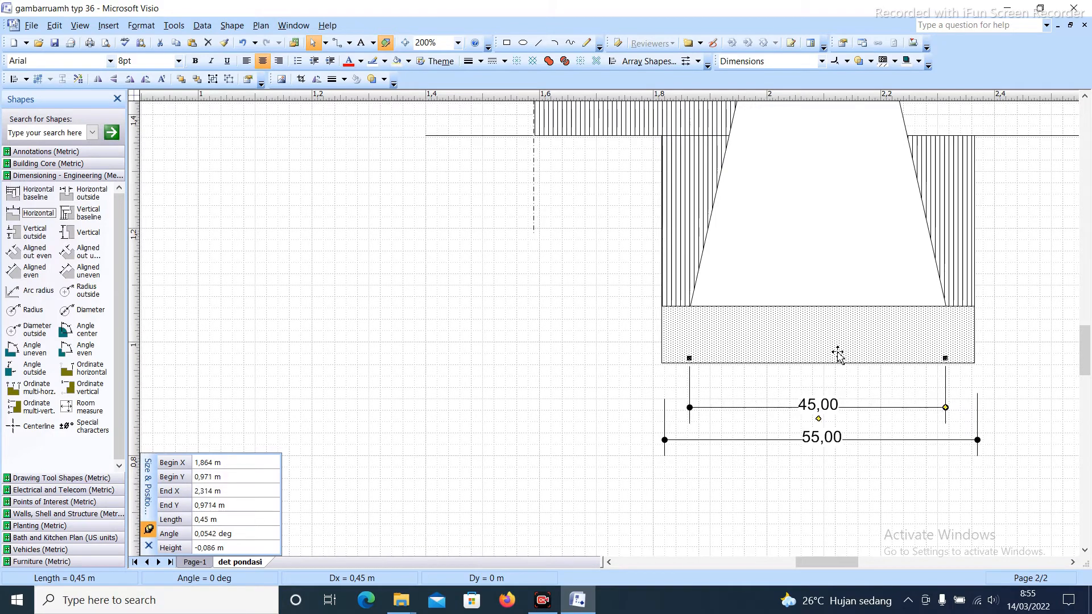
key("Down")
key("Down")
key("Down")
key("Down")
key("Down")
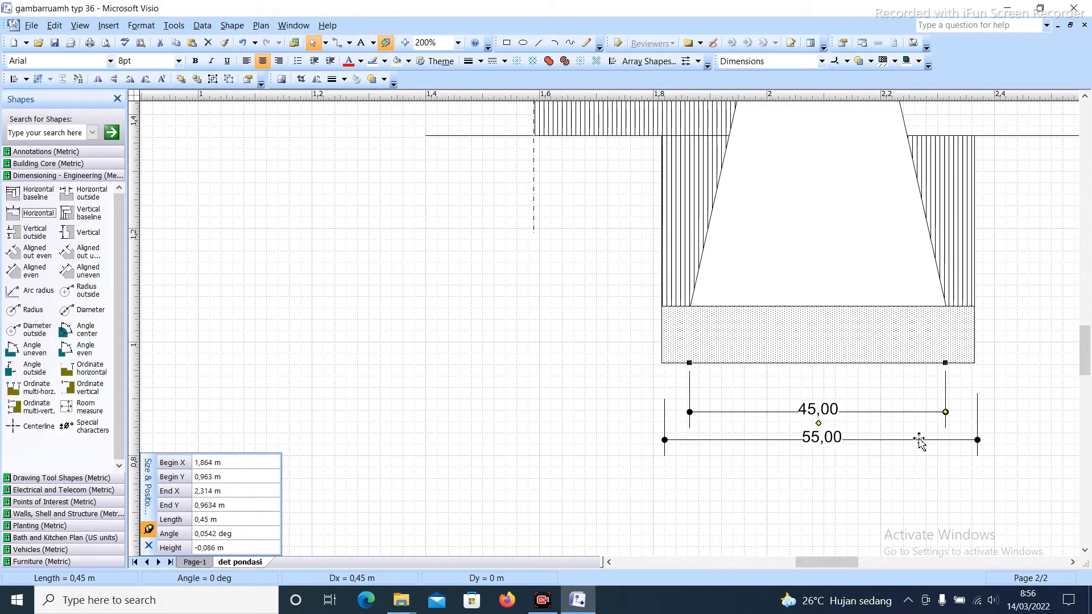
left_click(903, 489)
left_click_drag(878, 419, 853, 503)
left_click(848, 402)
left_click(843, 429, "shift")
key("ctrl+z")
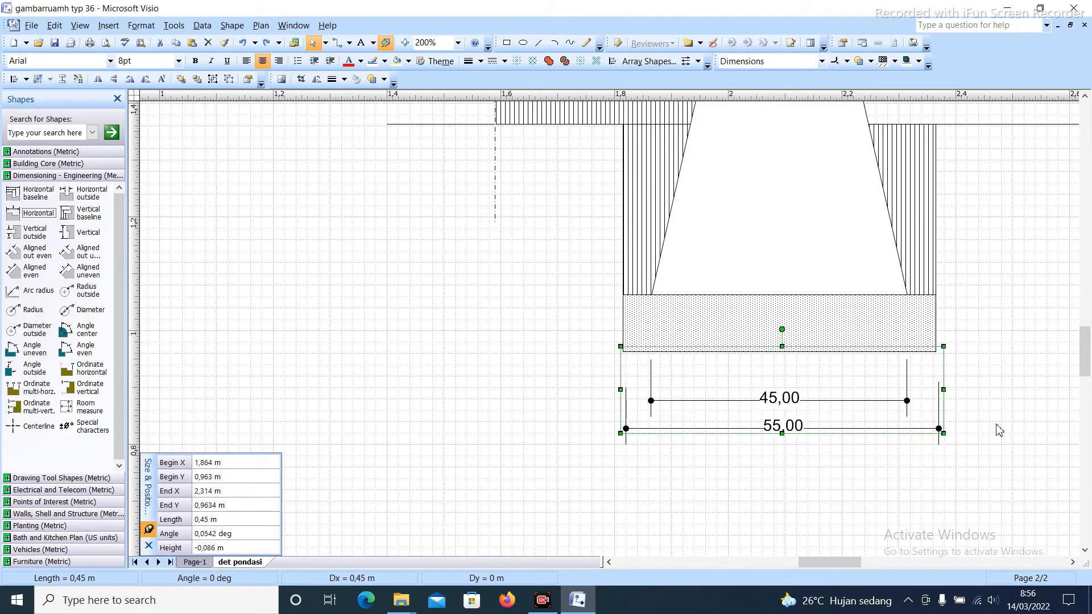
Move the 45 cm and 55 cm dimensions further down and place a copy of the 45 cm dimension above them
left_click(865, 413)
left_click(860, 403)
left_click(859, 430, "shift")
left_click_drag(858, 433, 828, 419)
left_click(834, 457)
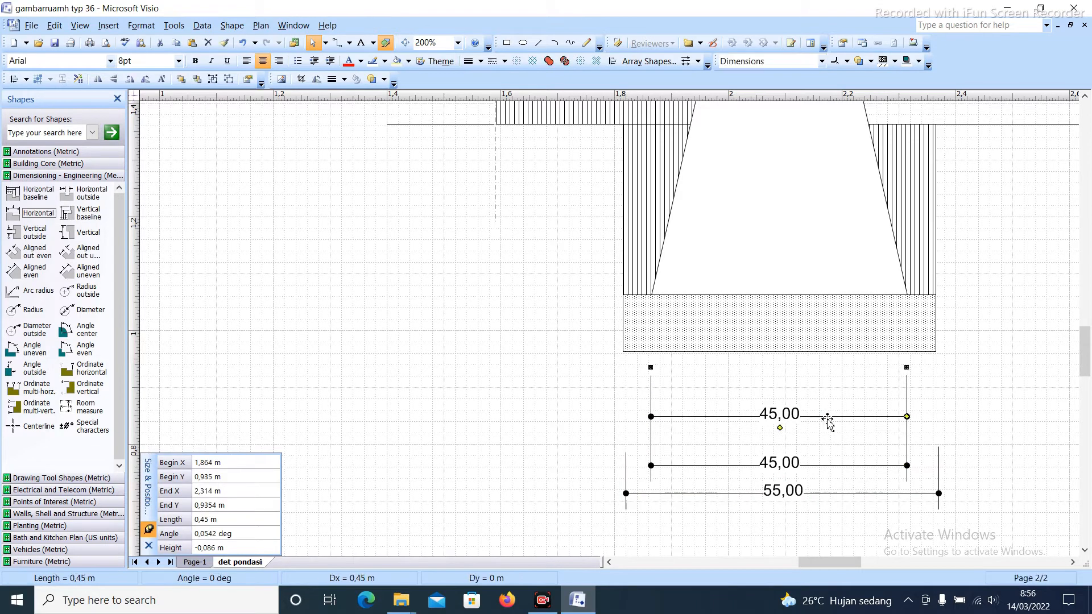
Set the length of the copied dimension below the foundation's base to 20 cm
left_click(233, 518)
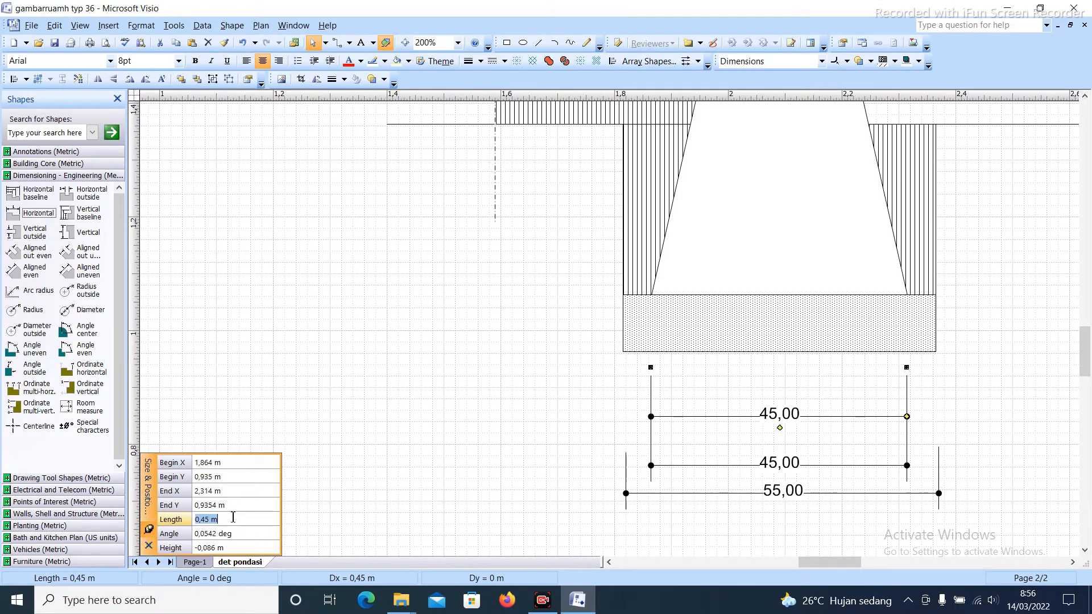
type("20cm")
key("Return")
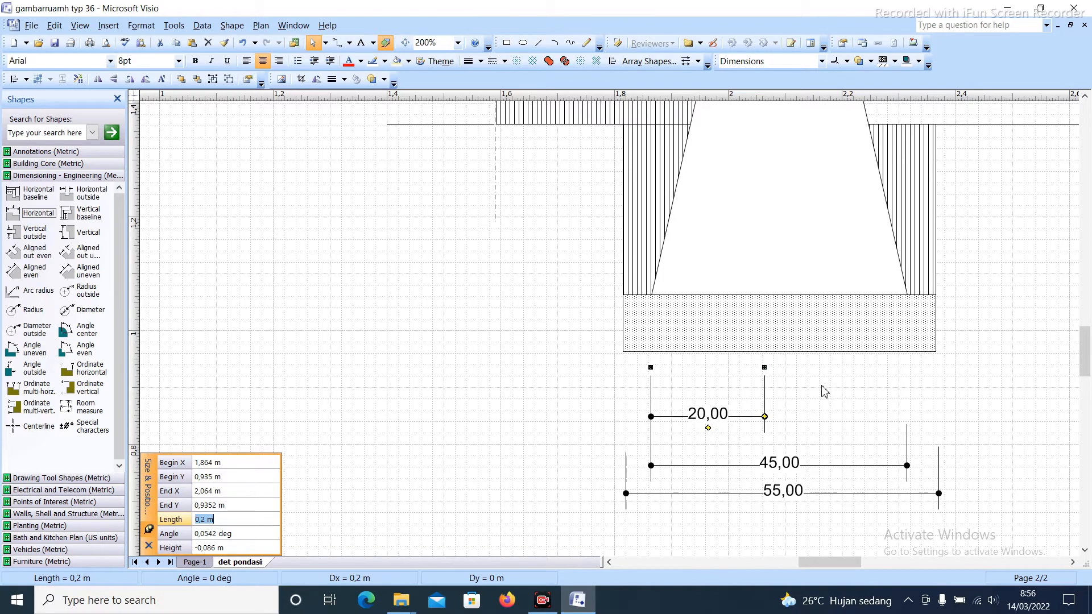
left_click(838, 398)
Centre the 20 cm dimension horizontally on the trapezoidal foundation body using Align Shapes
scroll(837, 399, "up", 6)
left_click(796, 271)
scroll(796, 272, "down", 3)
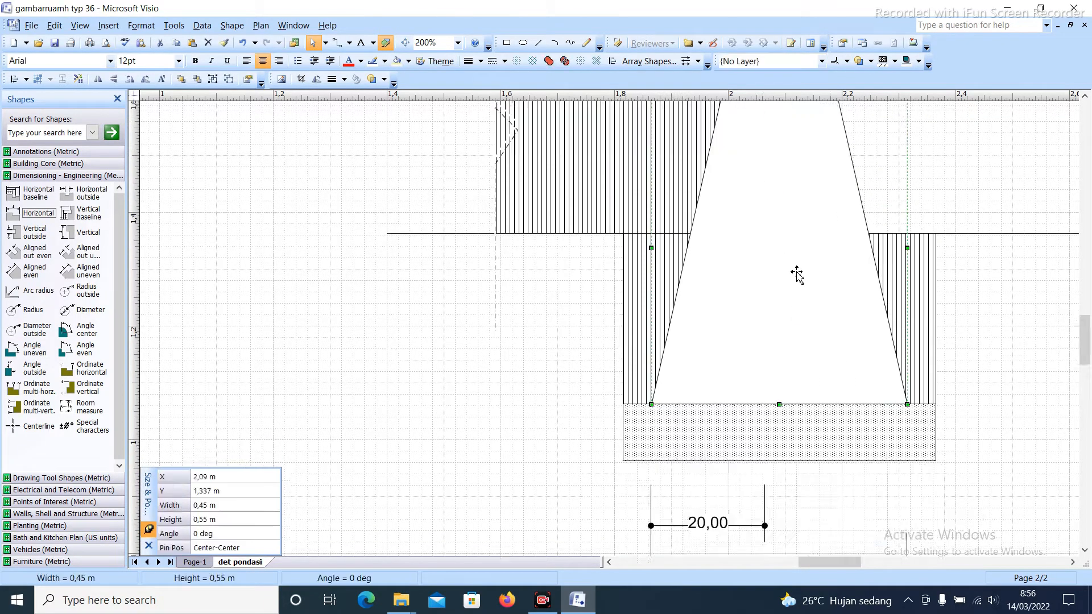
scroll(796, 275, "down", 3)
scroll(793, 278, "up", 3)
scroll(791, 281, "down", 3)
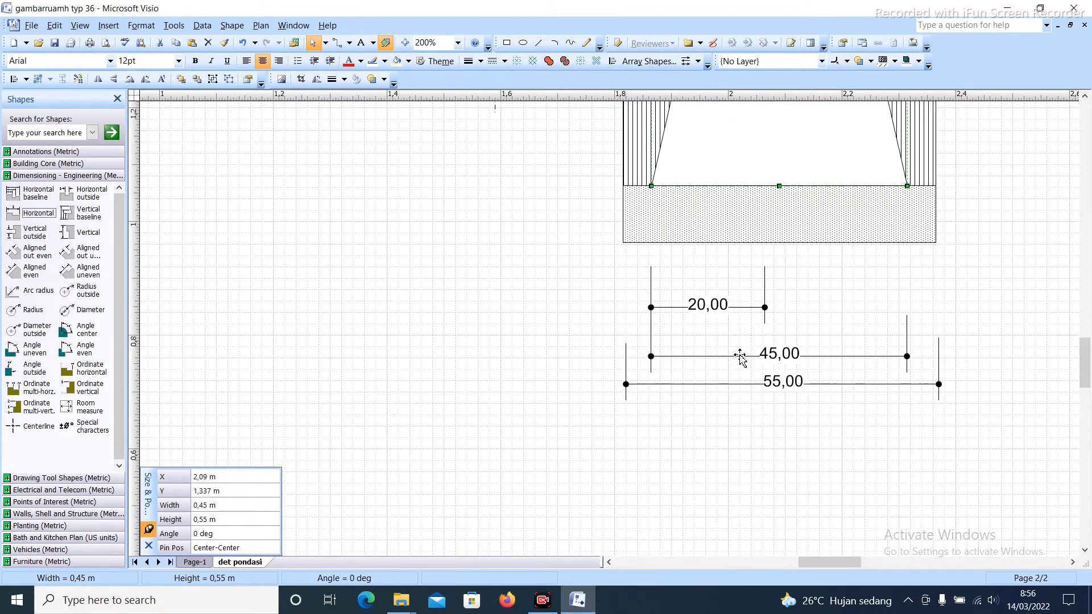
left_click(727, 308, "shift")
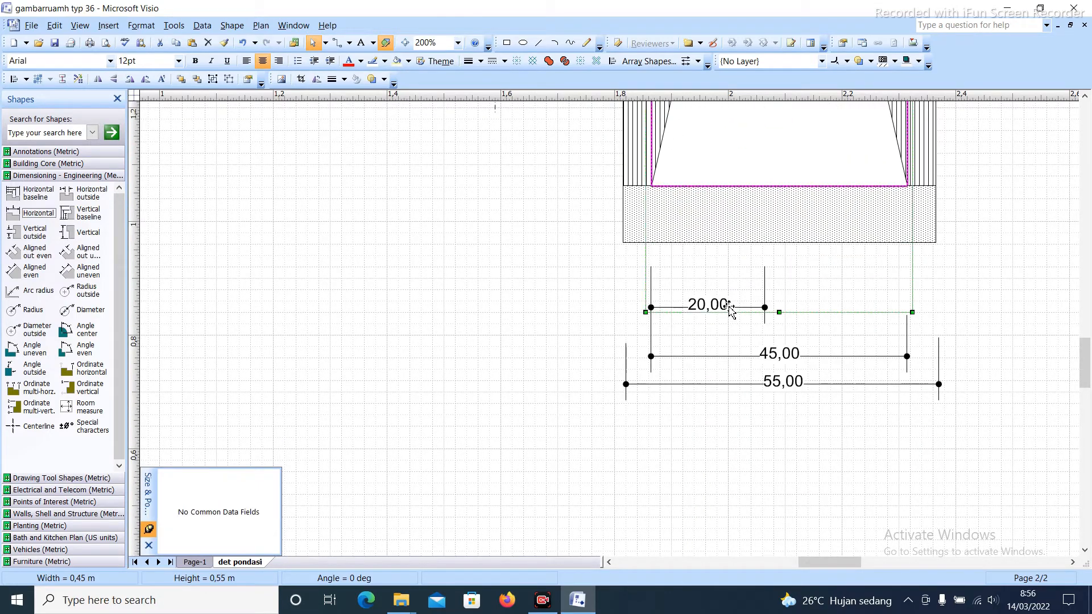
left_click(613, 61)
left_click(523, 311)
left_click(550, 371)
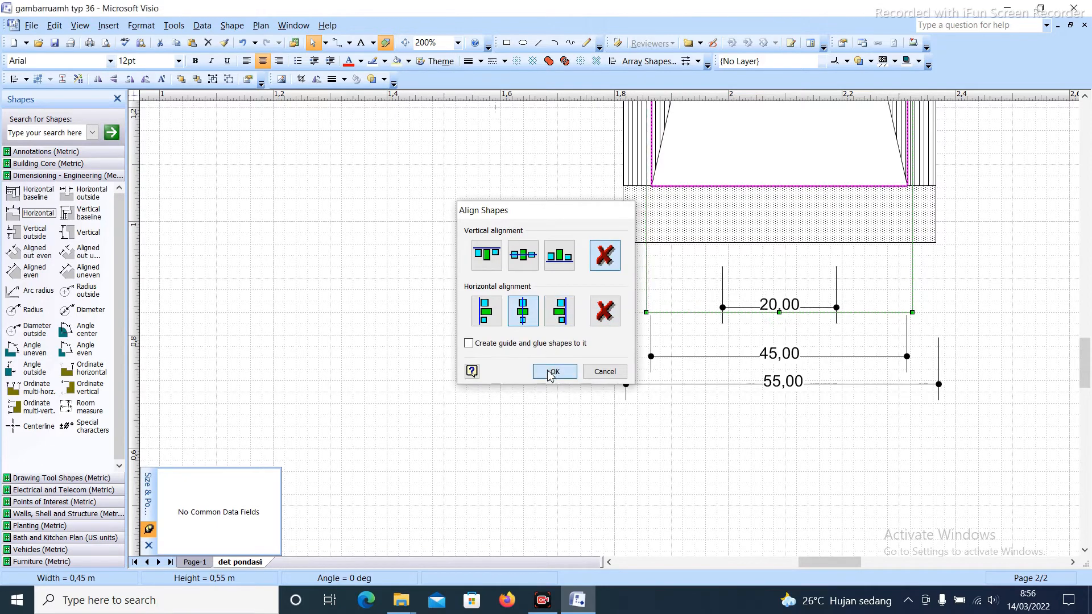
scroll(670, 399, "down", 2)
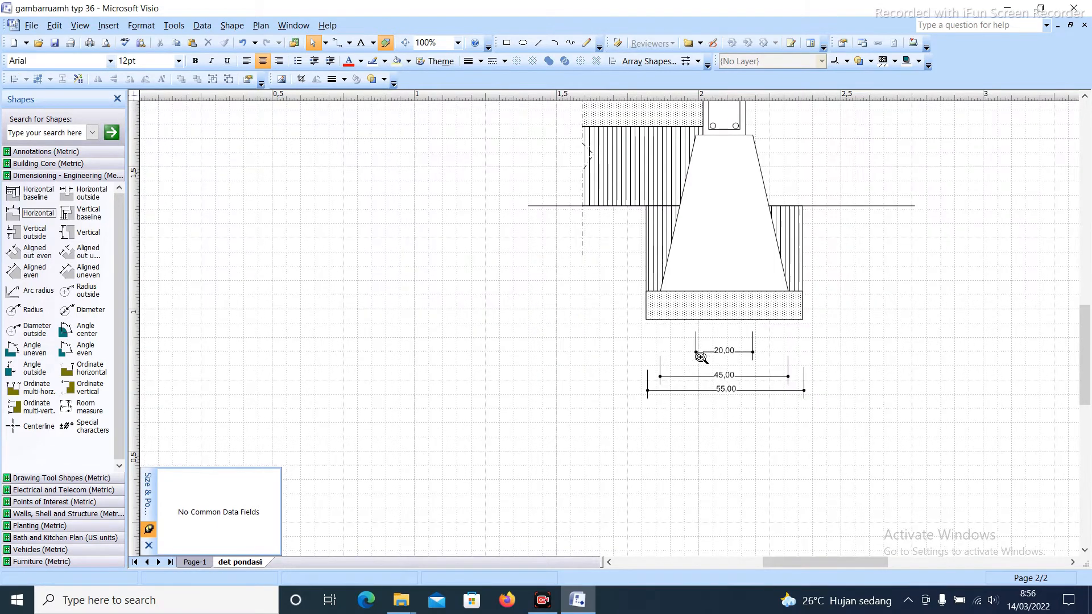
scroll(700, 392, "up", 2)
left_click(699, 418)
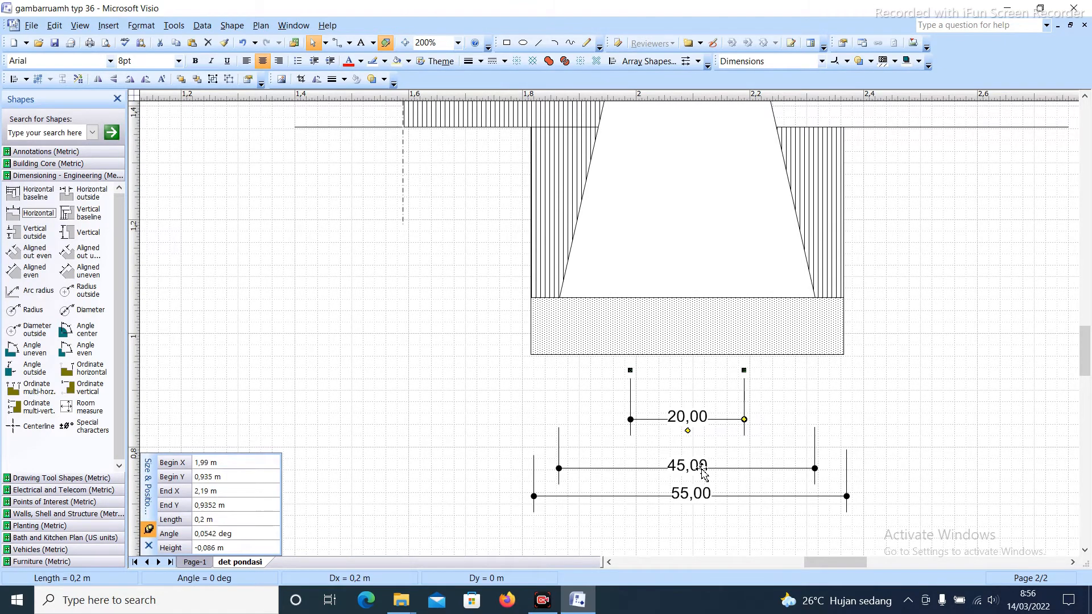
left_click(700, 494)
left_click(696, 534)
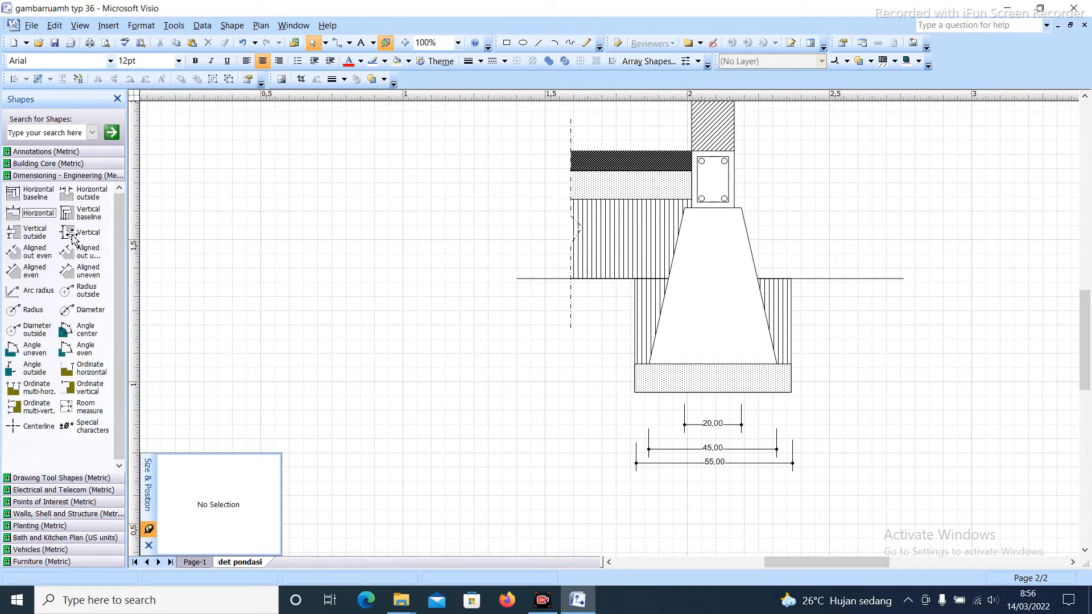
Place a vertical dimension in the empty area beside the foundation section and duplicate it closer to the section
left_click_drag(68, 234, 424, 353)
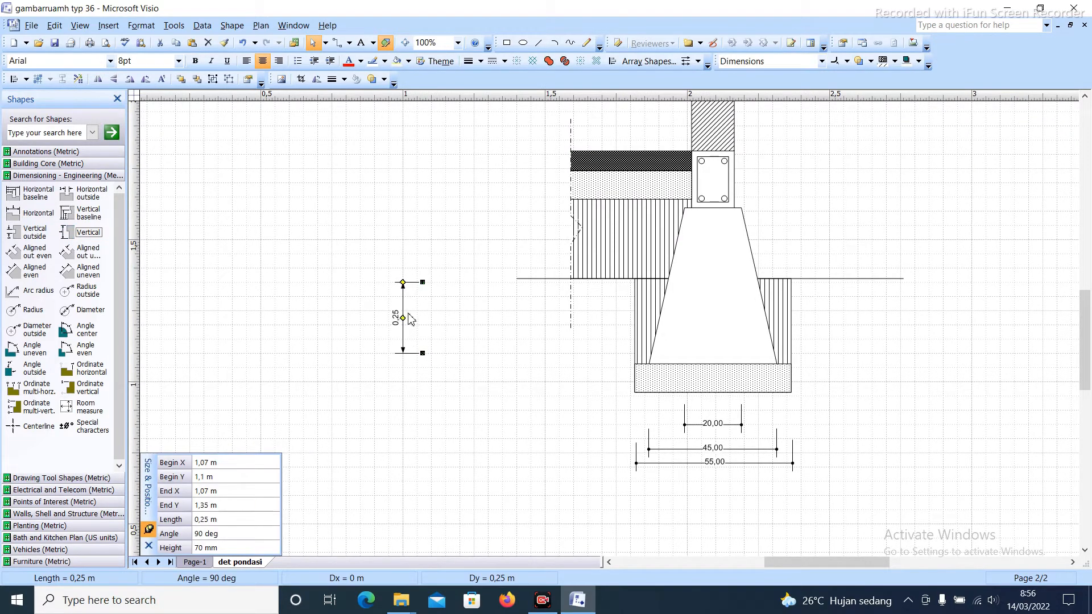
left_click_drag(405, 307, 484, 310)
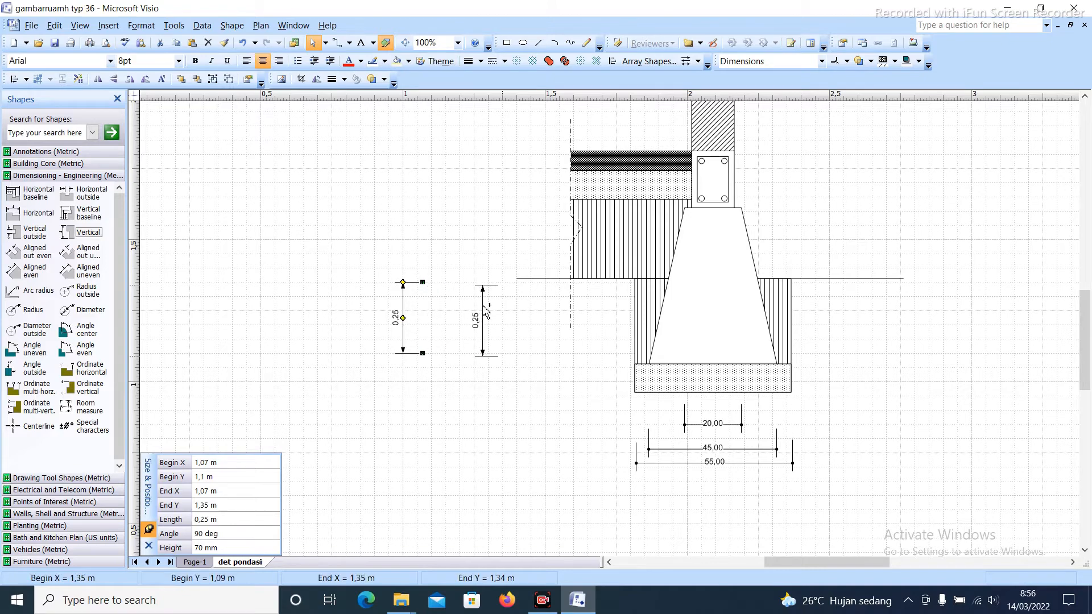
left_click(488, 303, "ctrl+shift")
Change the line ends of both vertical dimensions to round dots
left_click(317, 274, "shift")
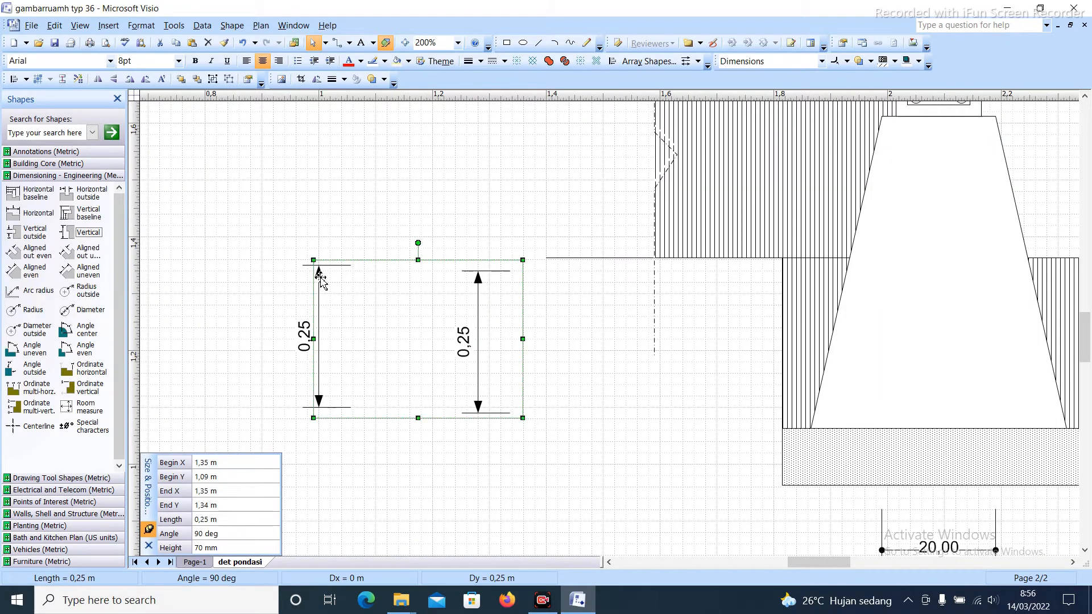
left_click(698, 61)
left_click(715, 237)
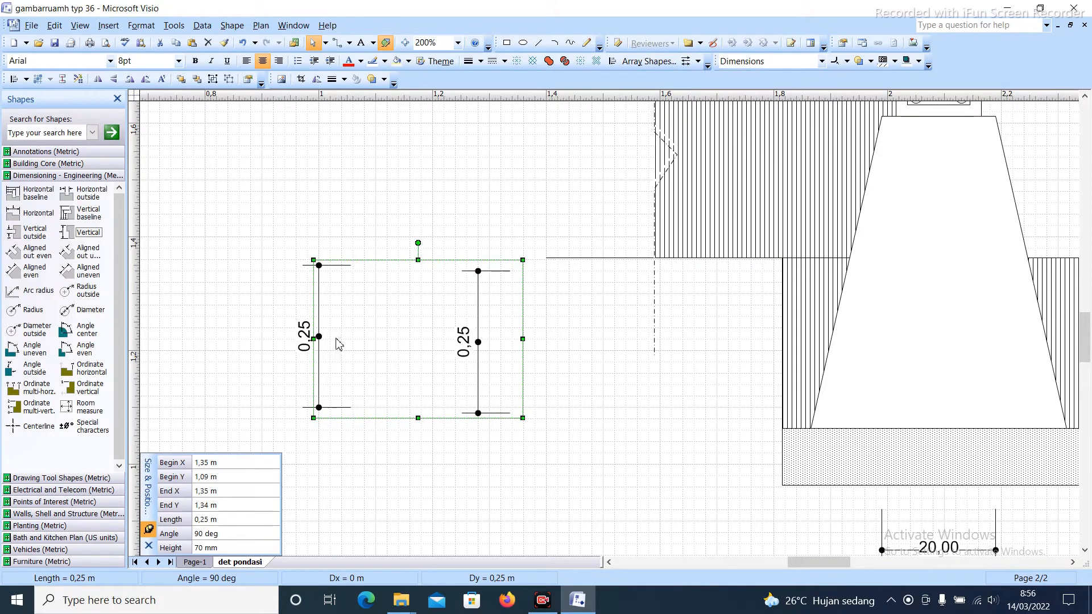
left_click(347, 338)
Centre the outer vertical dimension's text on its line and set its units to Centimeters
left_click(320, 347)
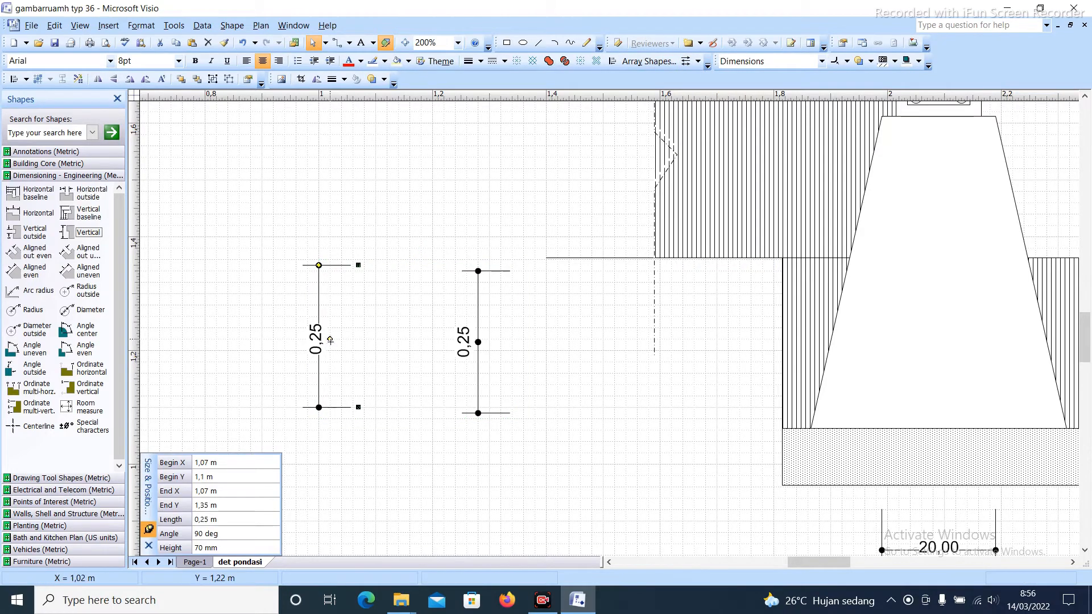
left_click_drag(320, 339, 331, 338)
right_click(320, 332)
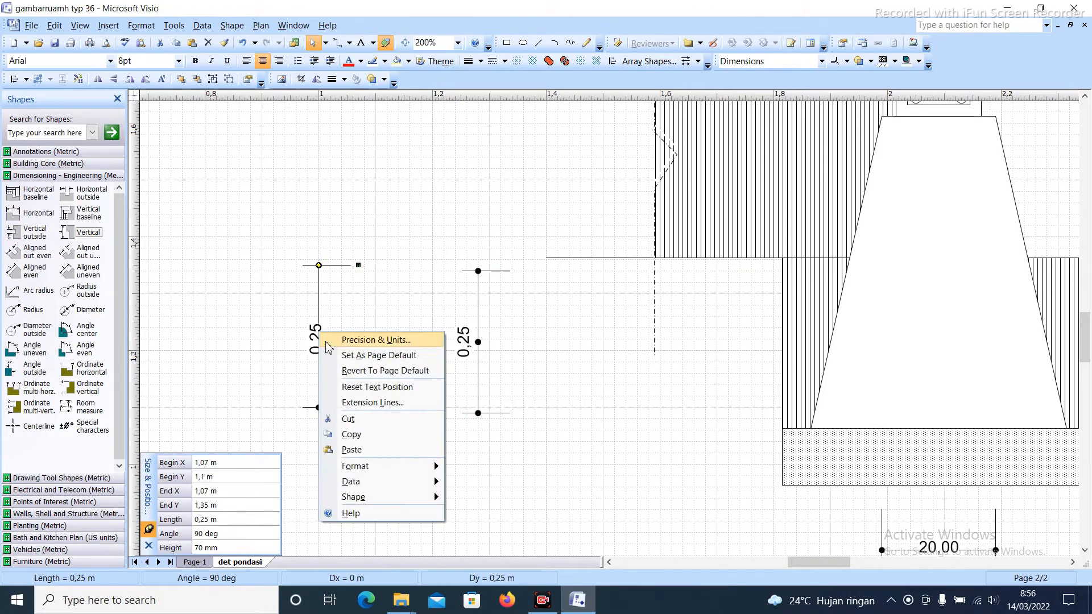
left_click(364, 339)
left_click(510, 255)
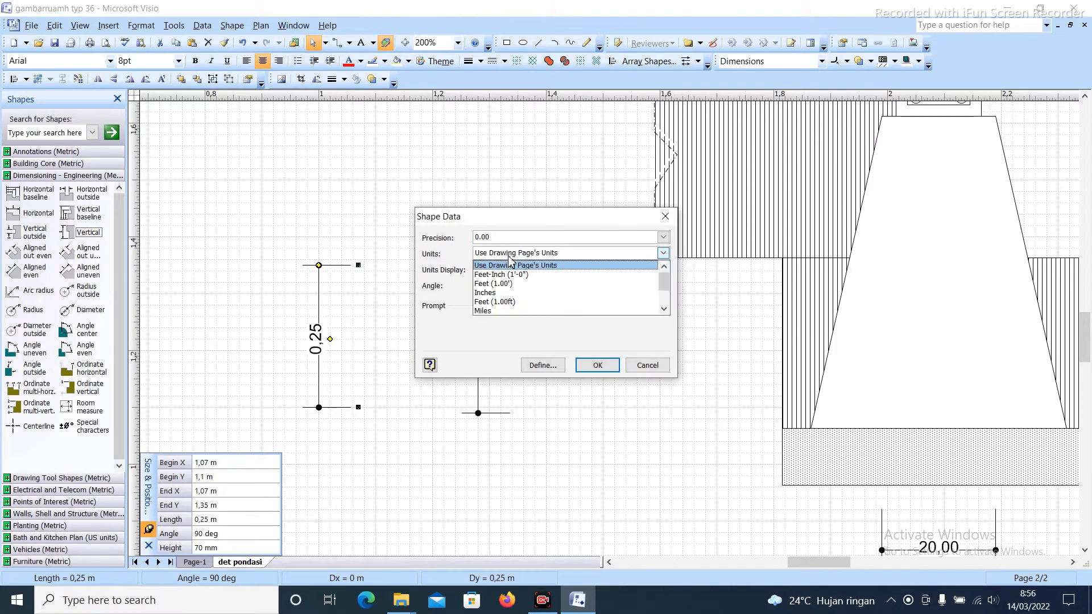
scroll(504, 295, "down", 2)
left_click(503, 295)
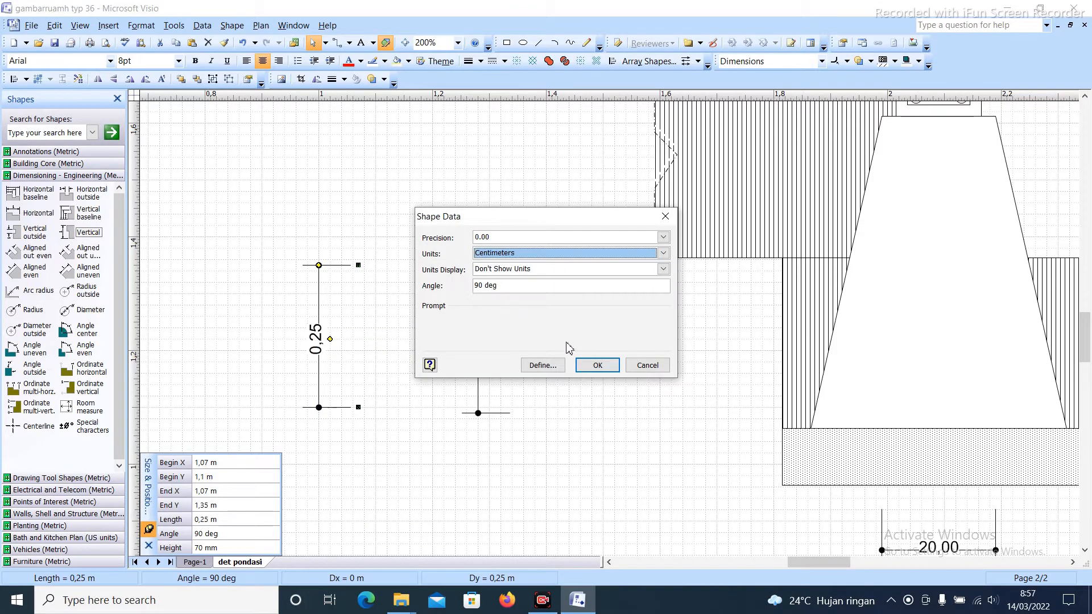
left_click(597, 365)
left_click(597, 398)
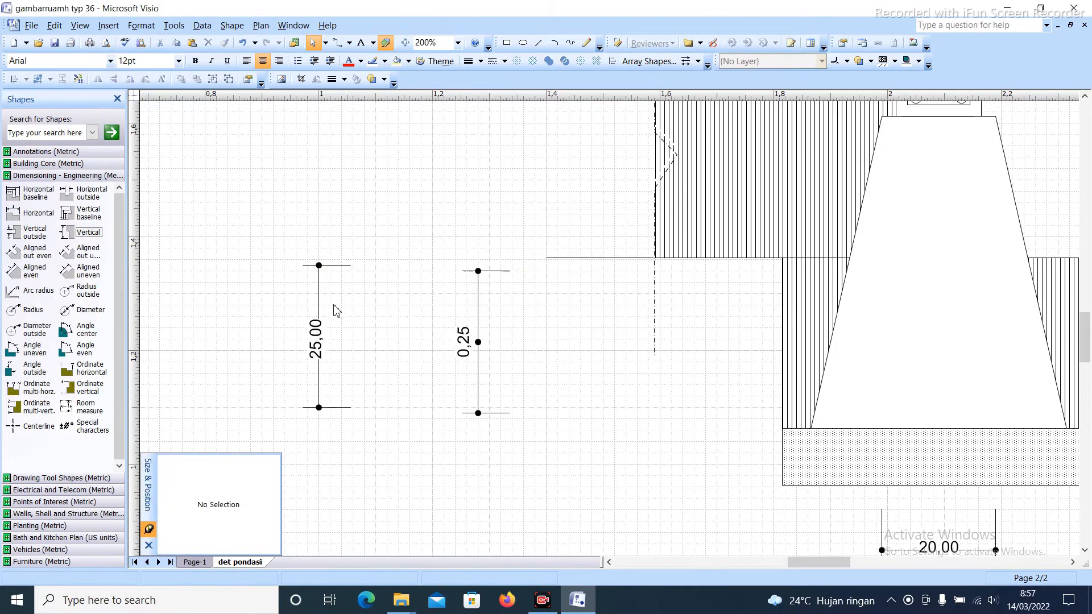
Measure the dotted base layer's thickness with the centimetre dimension and set the other vertical dimension's length to 10 cm
mouse_move(321, 290)
left_mouse_down()
mouse_move(789, 368)
mouse_move(762, 371)
mouse_move(805, 398)
mouse_move(807, 428)
left_mouse_up()
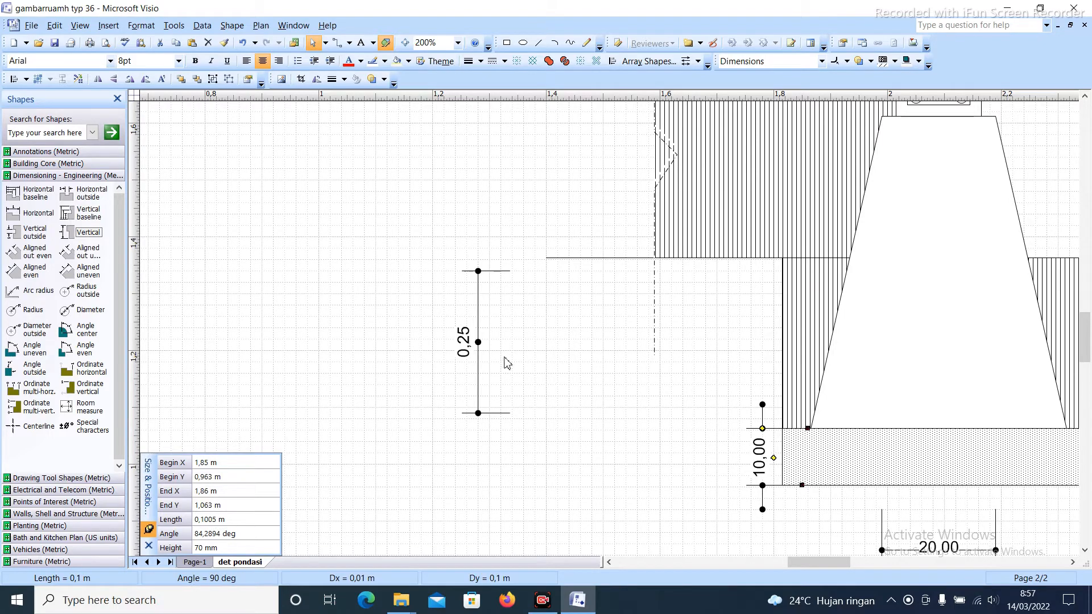
left_click(467, 348)
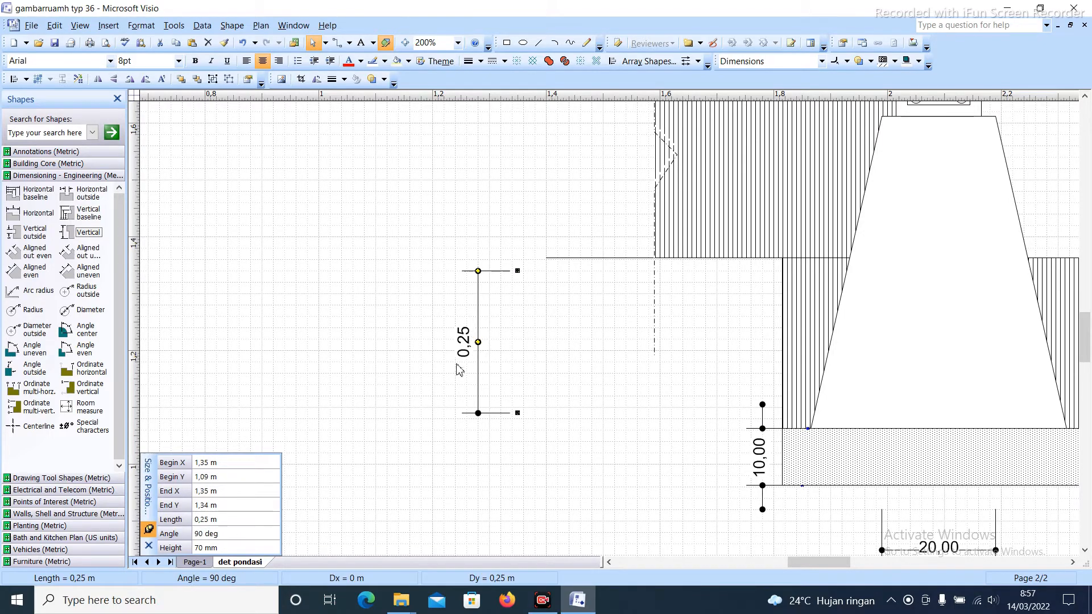
left_click(222, 520)
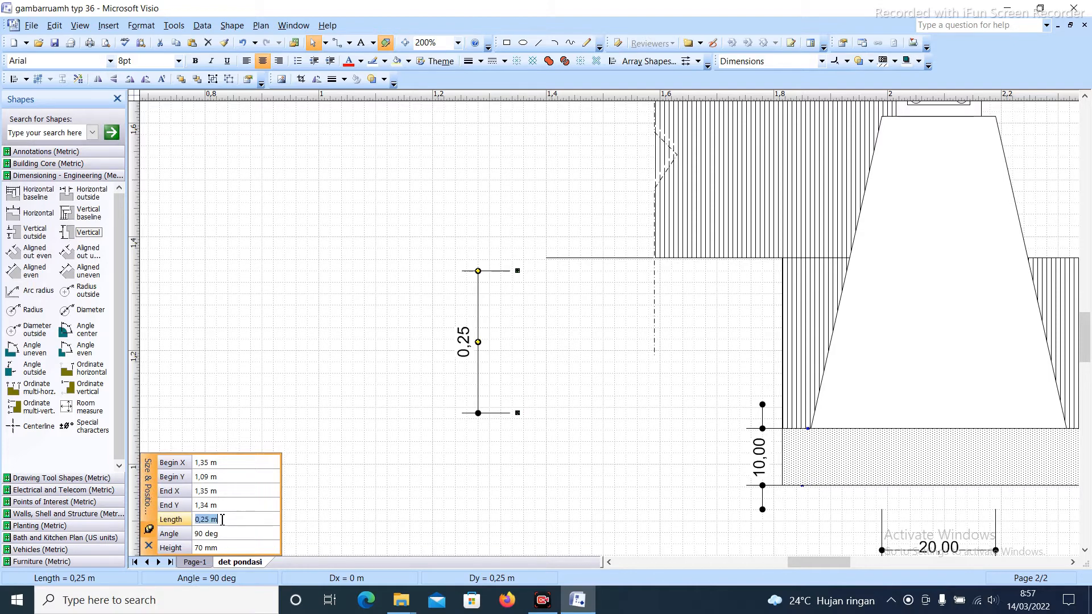
type("10cm")
key("Return")
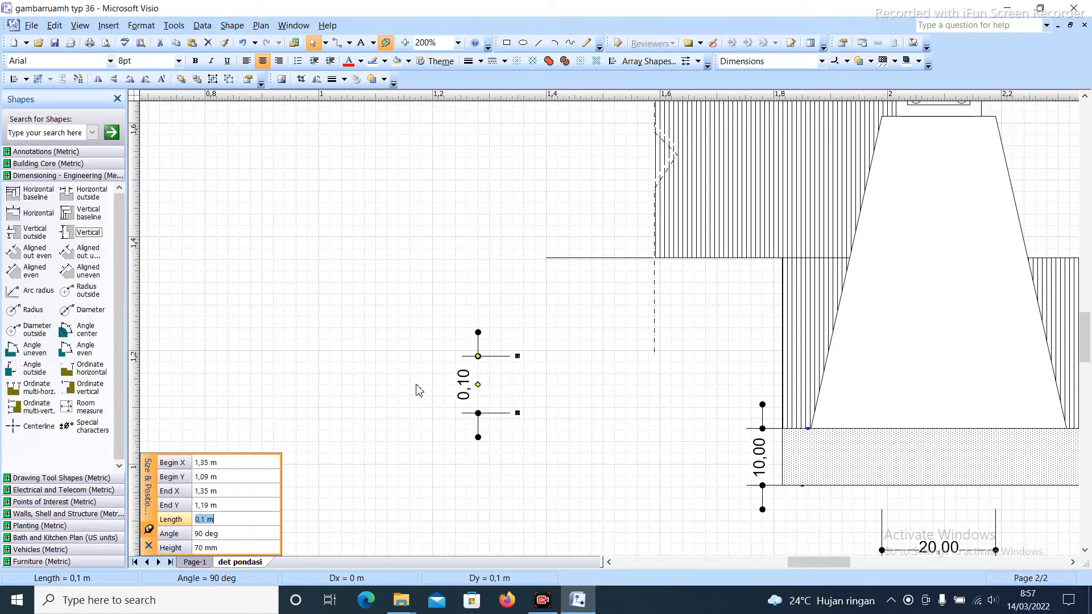
left_click(624, 376)
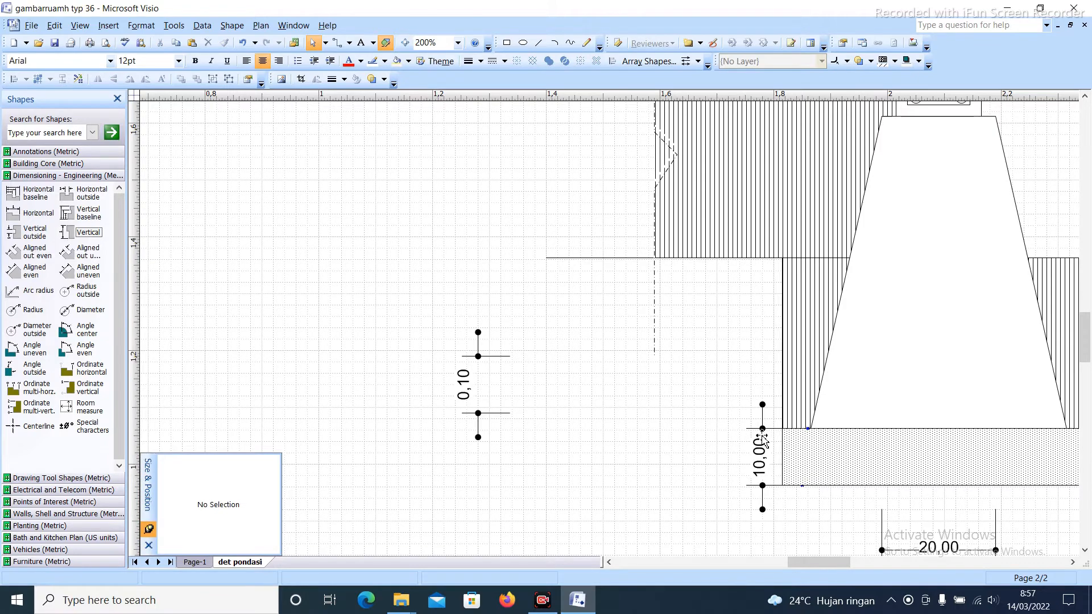
Reattach the centimetre dimension's ends to the top and bottom edges of the trapezoidal body to measure its height
left_click_drag(764, 441, 865, 132)
left_click_drag(904, 173, 904, 428)
left_click(588, 415)
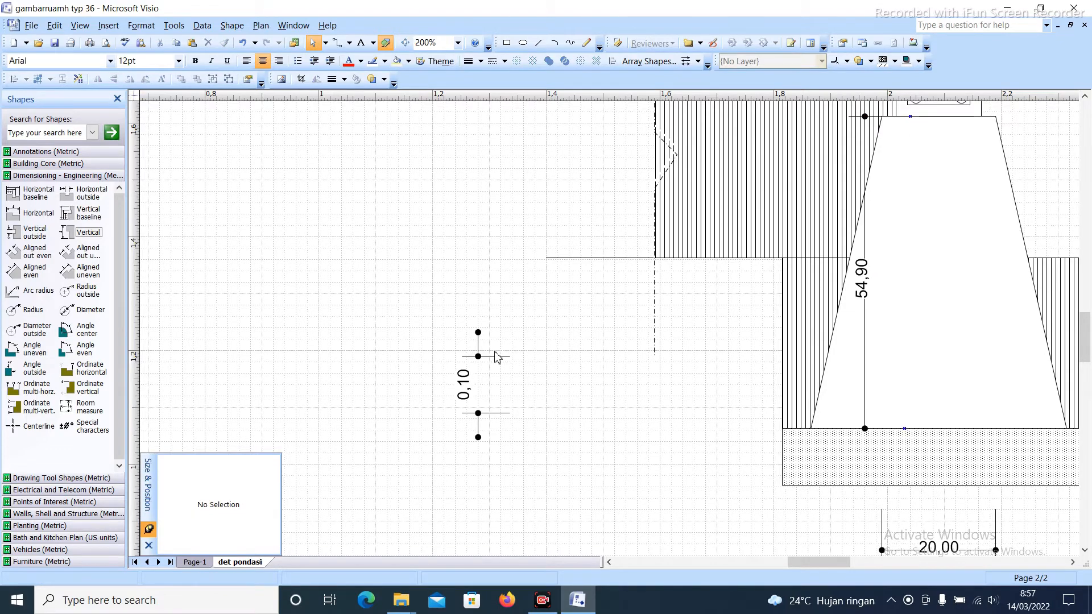
Copy the 10 cm vertical dimension into the empty space away from the section and set the copy's length to 55 cm
left_click_drag(488, 357, 328, 340)
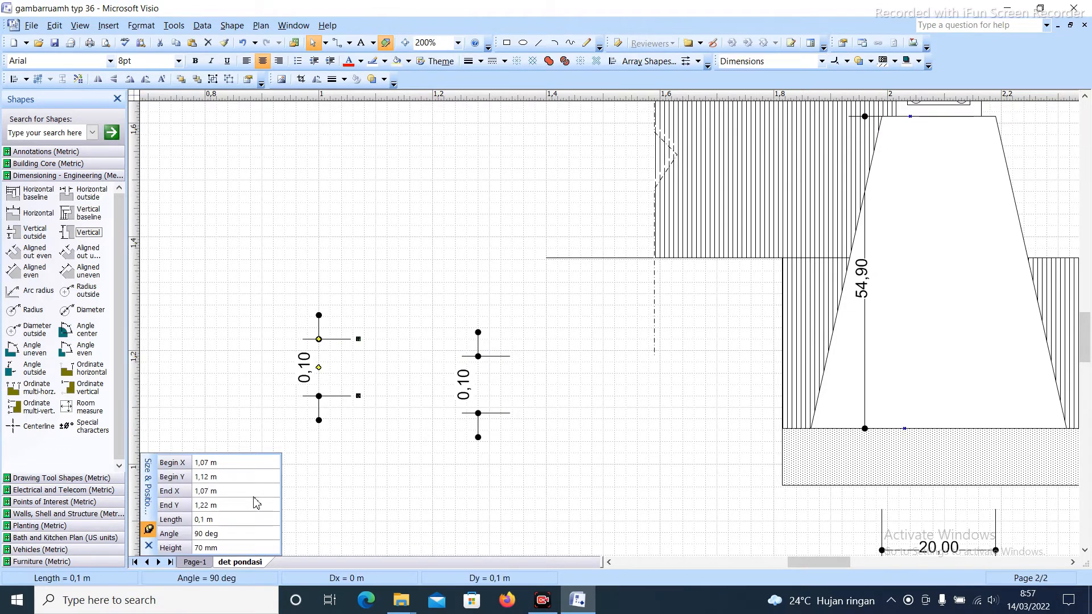
left_click(227, 520)
type("4")
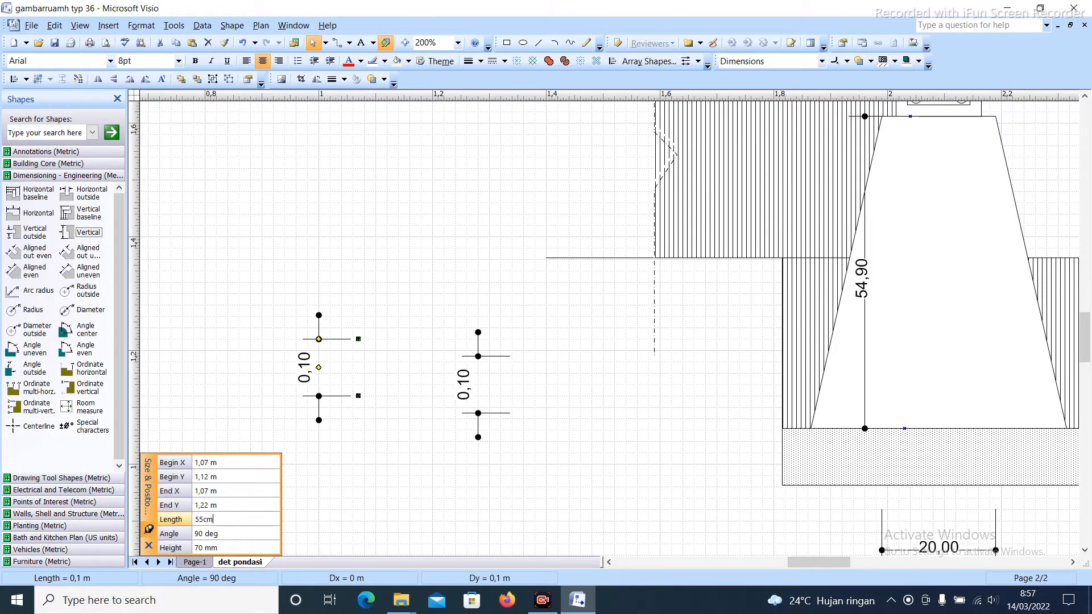
type("55cm")
key("Return")
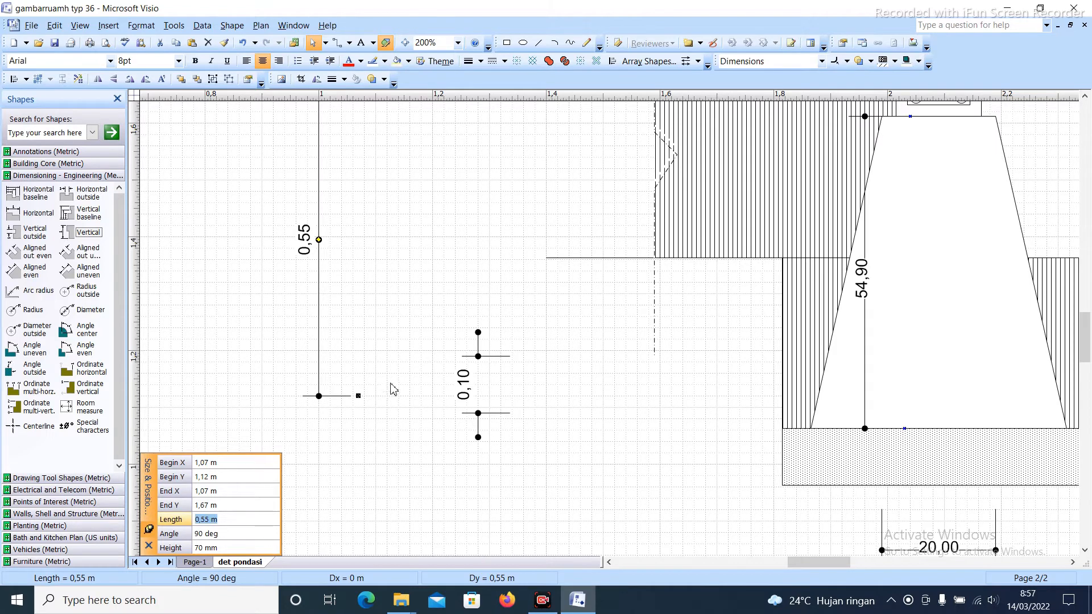
left_click(353, 285)
Centre the text of the 55 cm and 10 cm vertical dimensions on their dimension lines
left_click(318, 253)
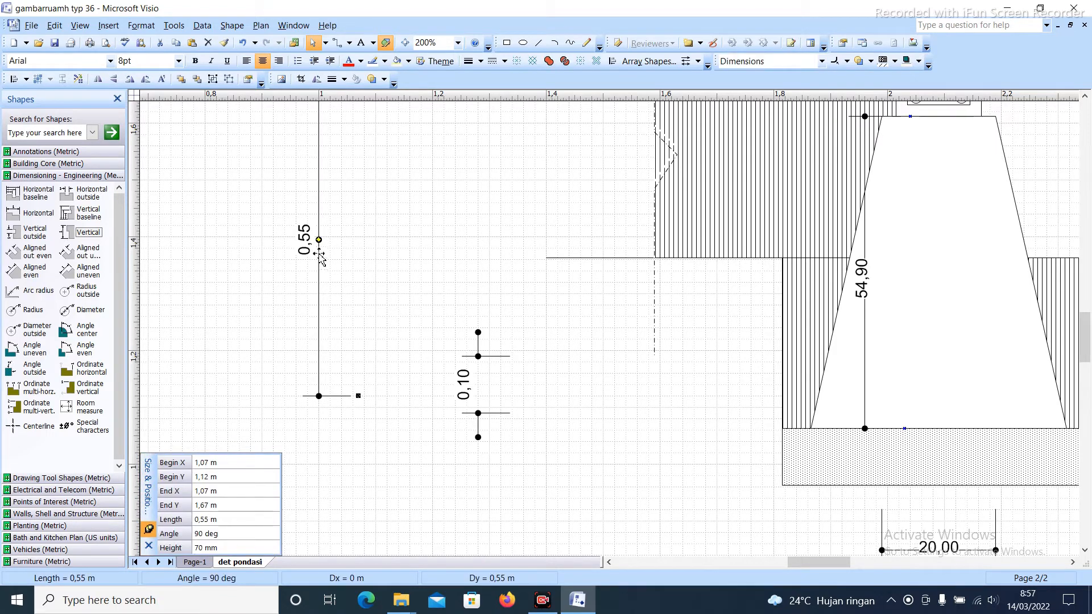
left_click_drag(319, 239, 331, 241)
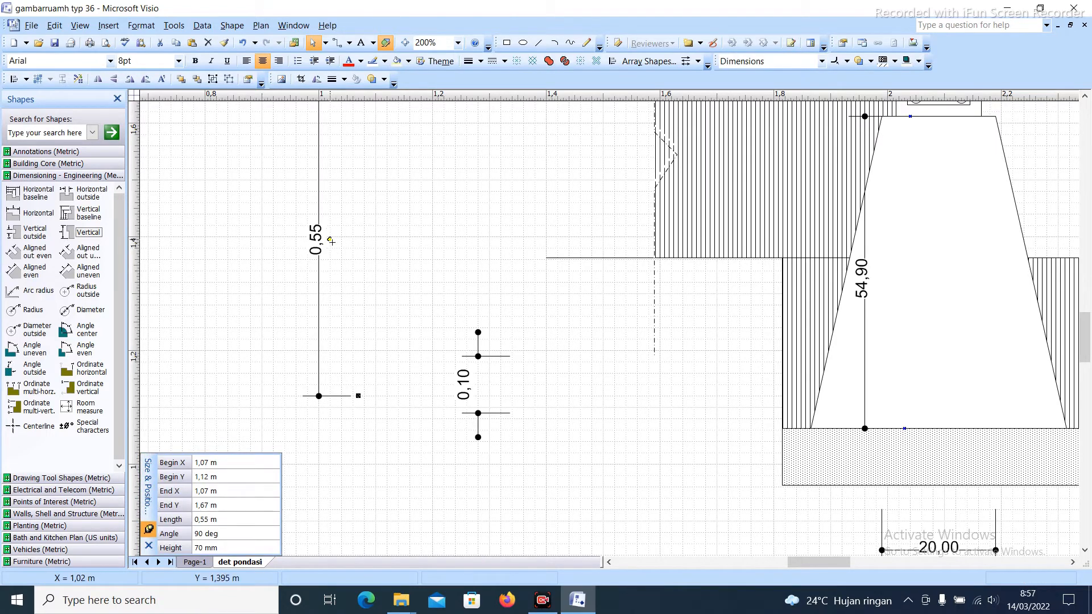
left_click(464, 383)
left_click_drag(479, 384, 493, 385)
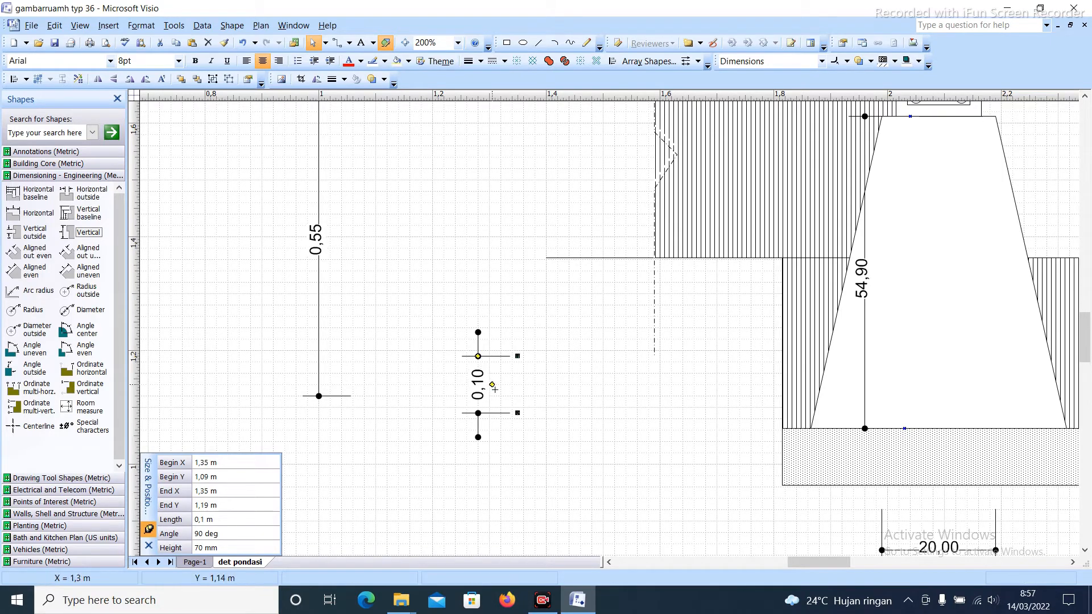
Set the units of the 10 cm vertical dimension to Centimeters
right_click(479, 383)
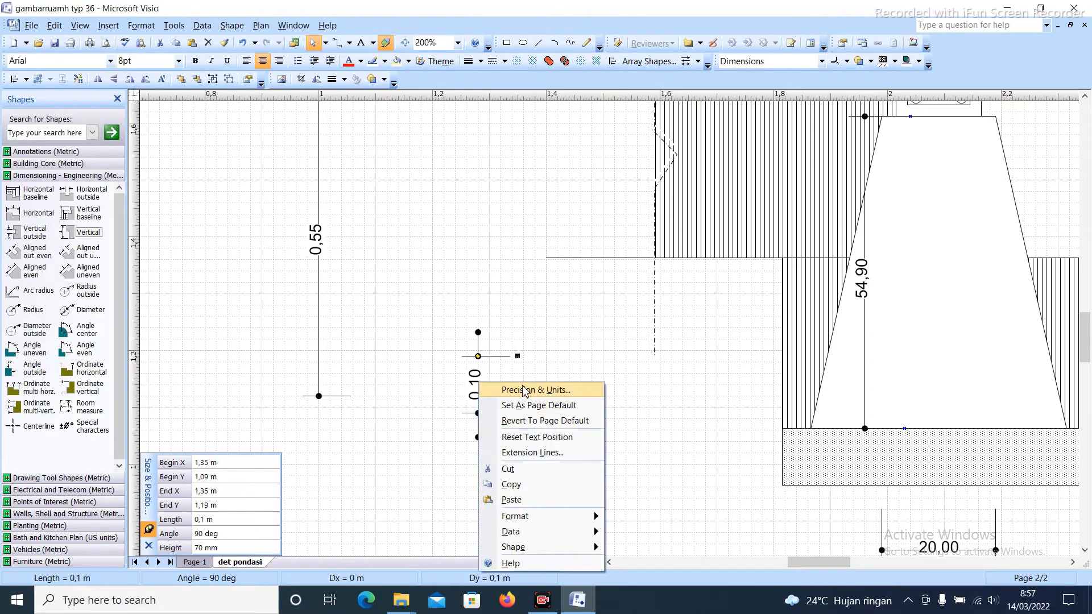
left_click(523, 391)
left_click(532, 254)
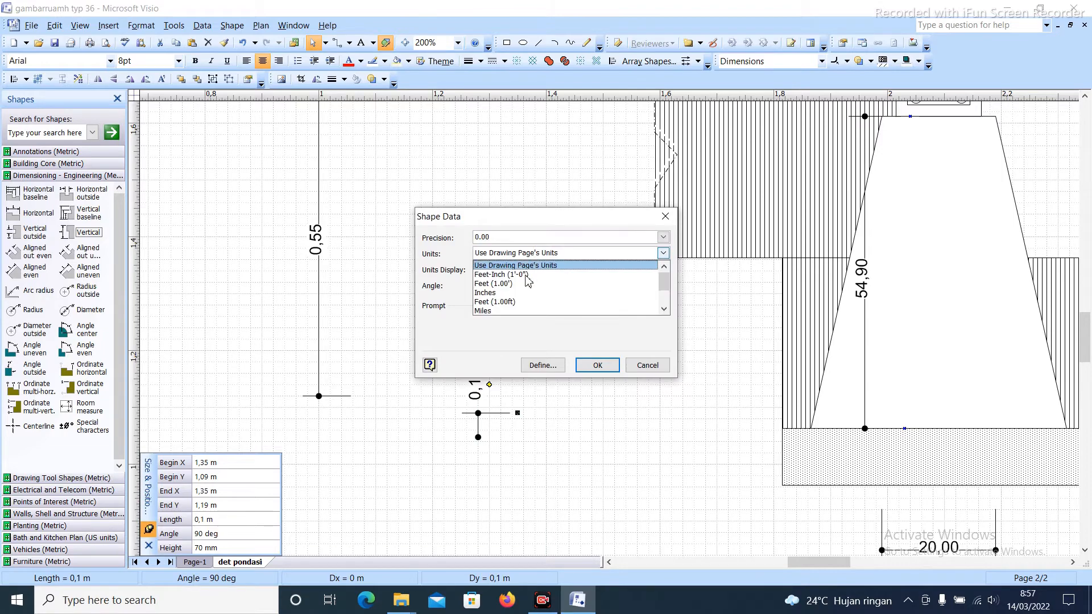
scroll(515, 304, "down", 1)
left_click(514, 302)
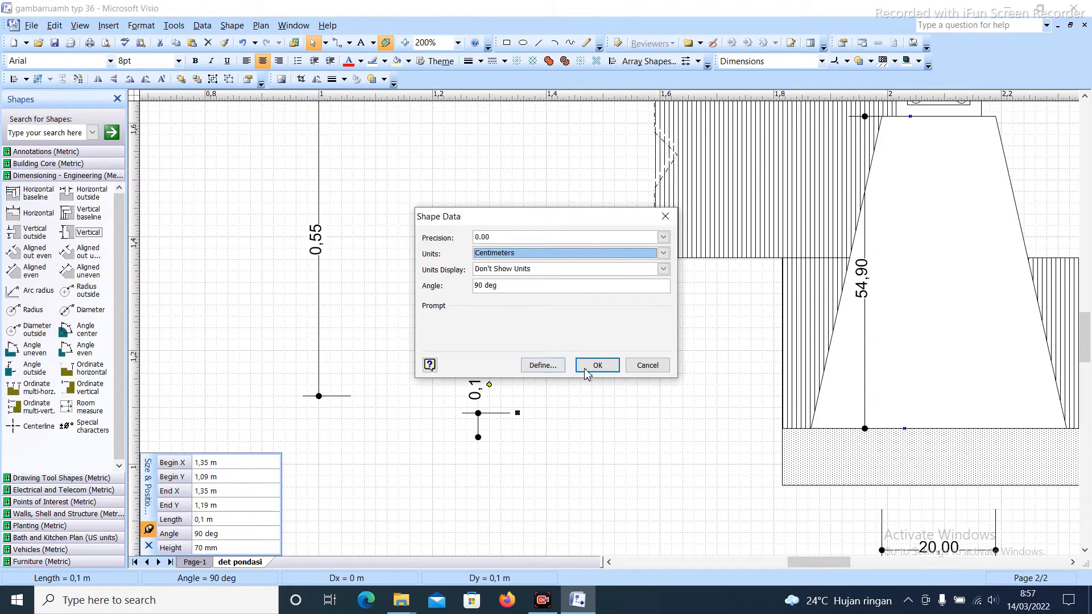
left_click(593, 369)
left_click(563, 377)
Set the 55 cm vertical dimension to precision 0 and units in Centimeters
left_click(322, 252)
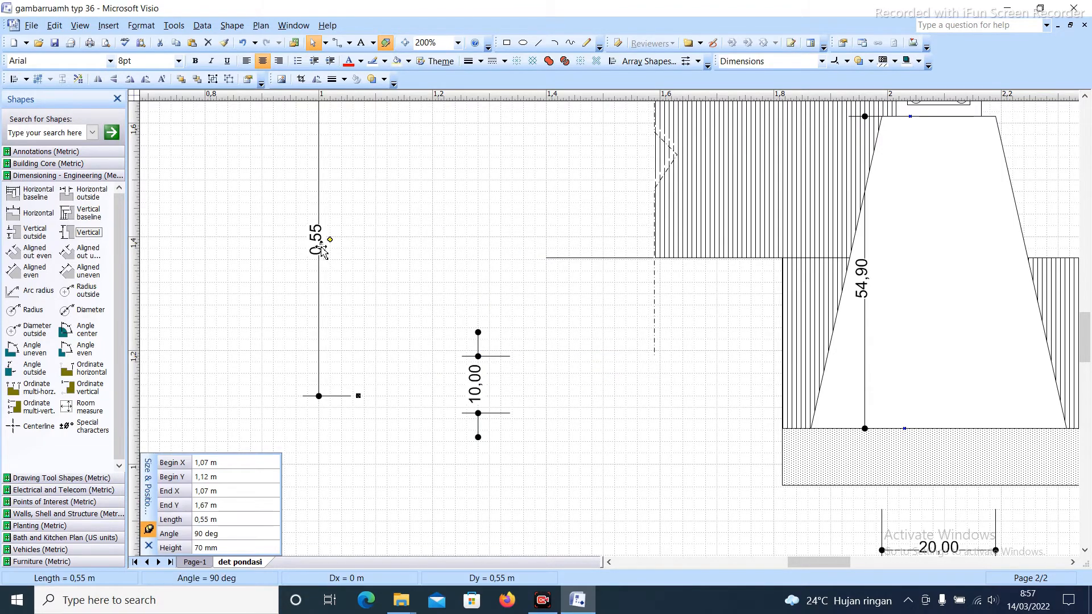
right_click(322, 252)
left_click(367, 259)
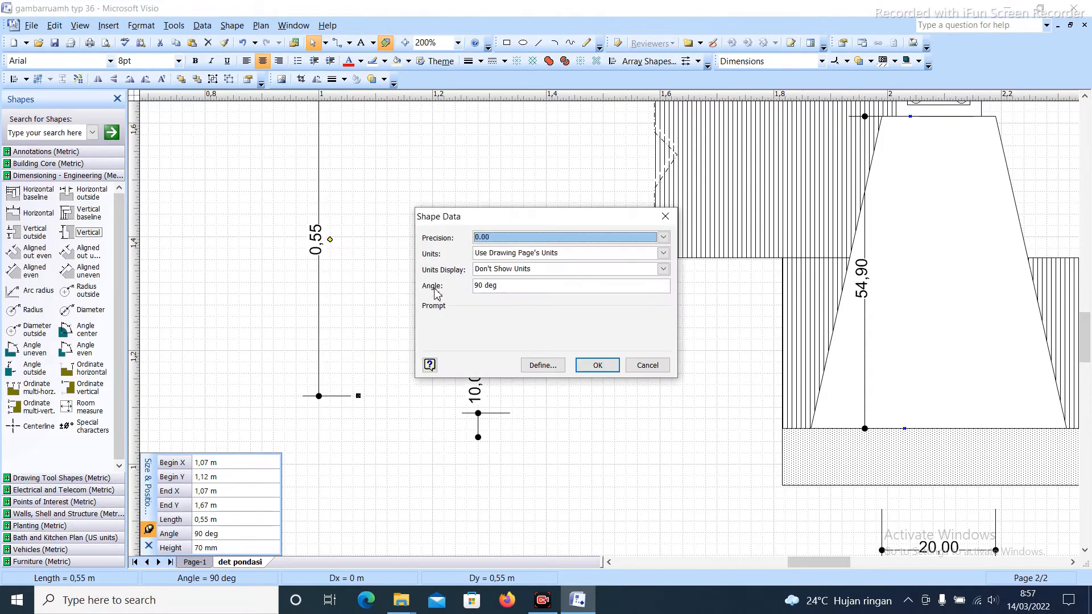
left_click(533, 238)
left_click(521, 250)
left_click(519, 254)
scroll(512, 307, "down", 2)
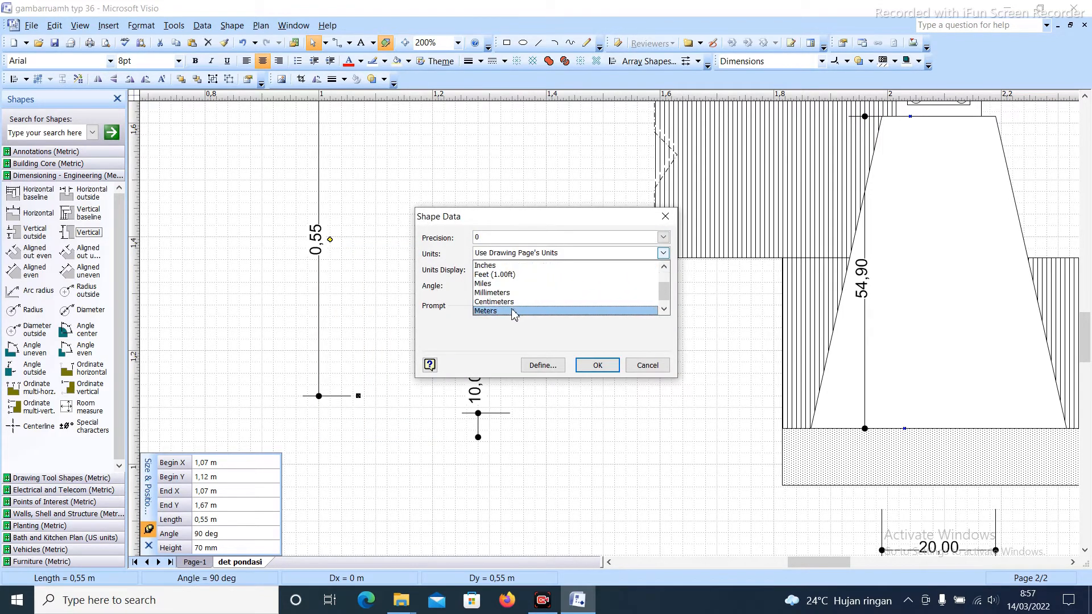
left_click(511, 311)
left_click(597, 366)
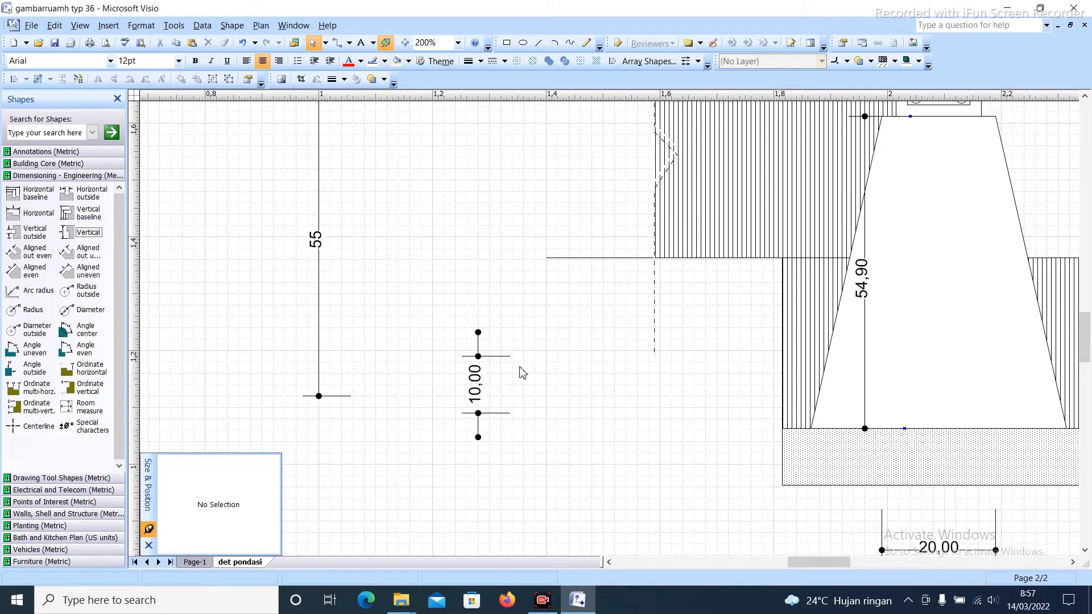
Set the precision of the 10 cm vertical dimension to 0
left_click(489, 384)
right_click(479, 357)
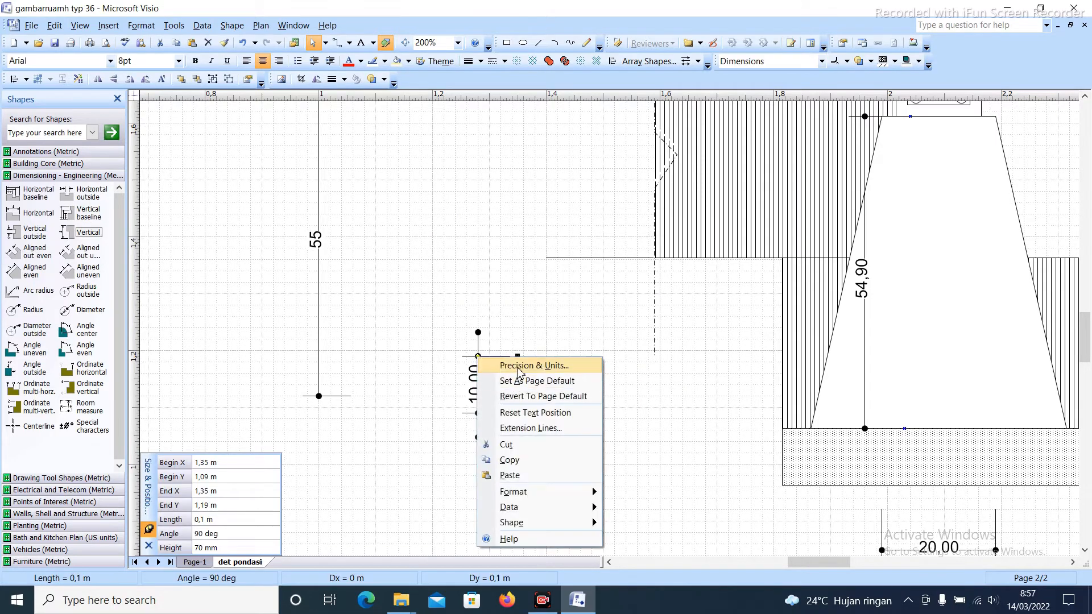
left_click(498, 367)
left_click(516, 238)
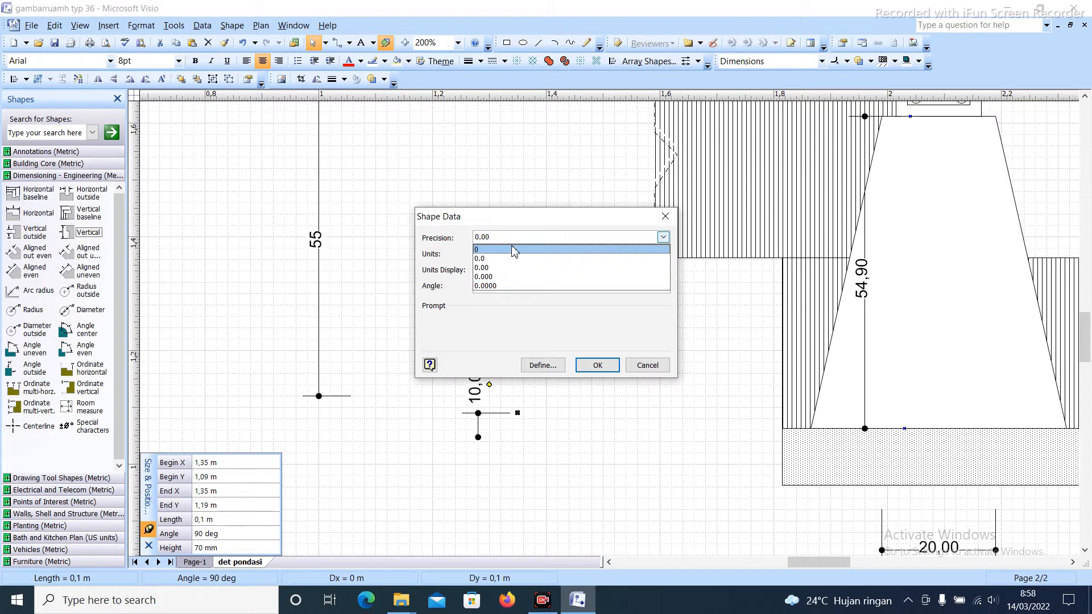
left_click(516, 249)
left_click(596, 365)
left_click(389, 325)
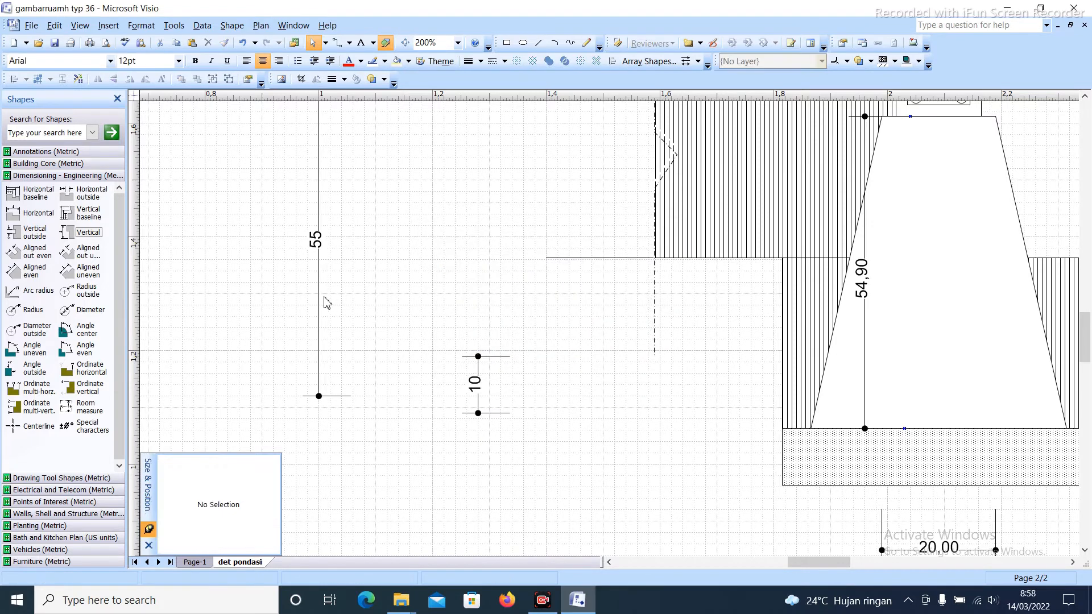
Stack the 55 cm dimension directly above the 10 cm one and delete the 54,90 dimension on the trapezoidal body
left_click_drag(327, 302, 480, 254)
left_click(751, 336)
scroll(752, 337, "down", 2, "ctrl")
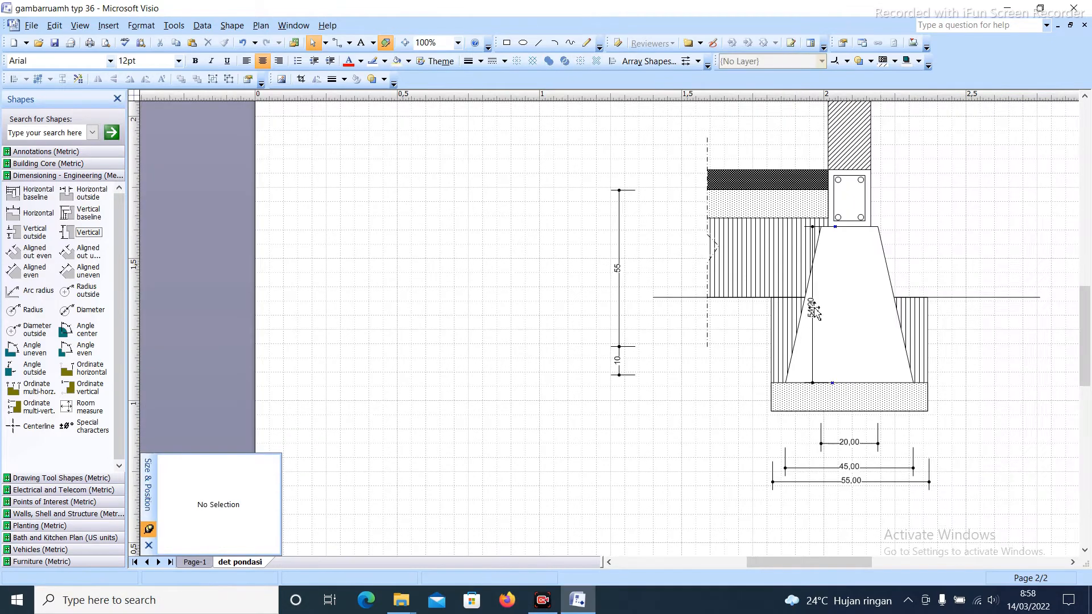
left_click(813, 310)
key("Delete")
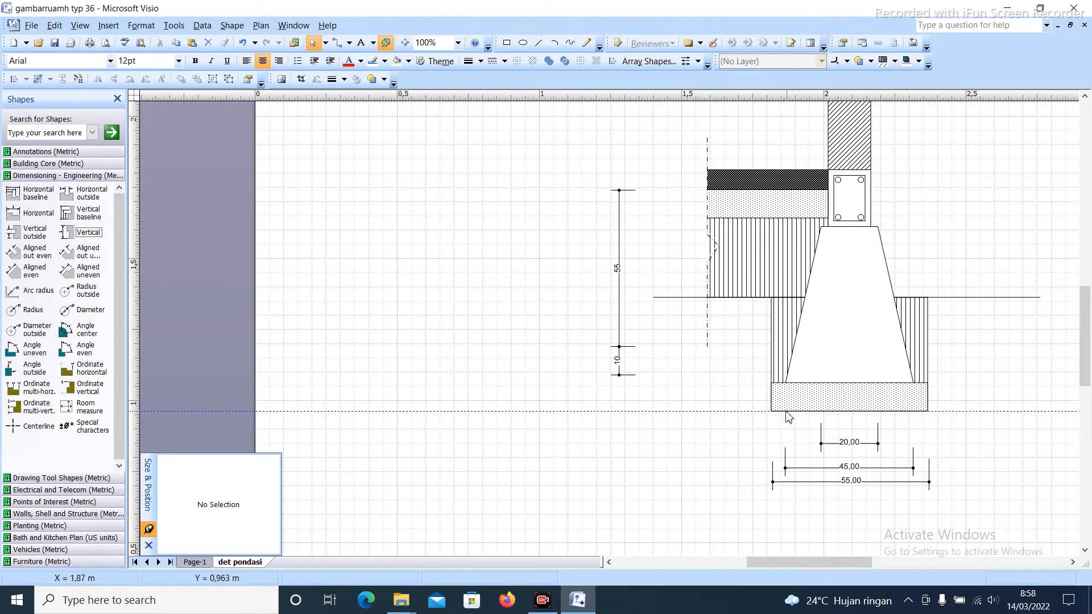
Place a horizontal guide at the dotted base layer's bottom edge and move the 55 and 10 cm dimensions down together onto it
left_click(786, 412)
left_click(626, 371)
left_click(625, 375)
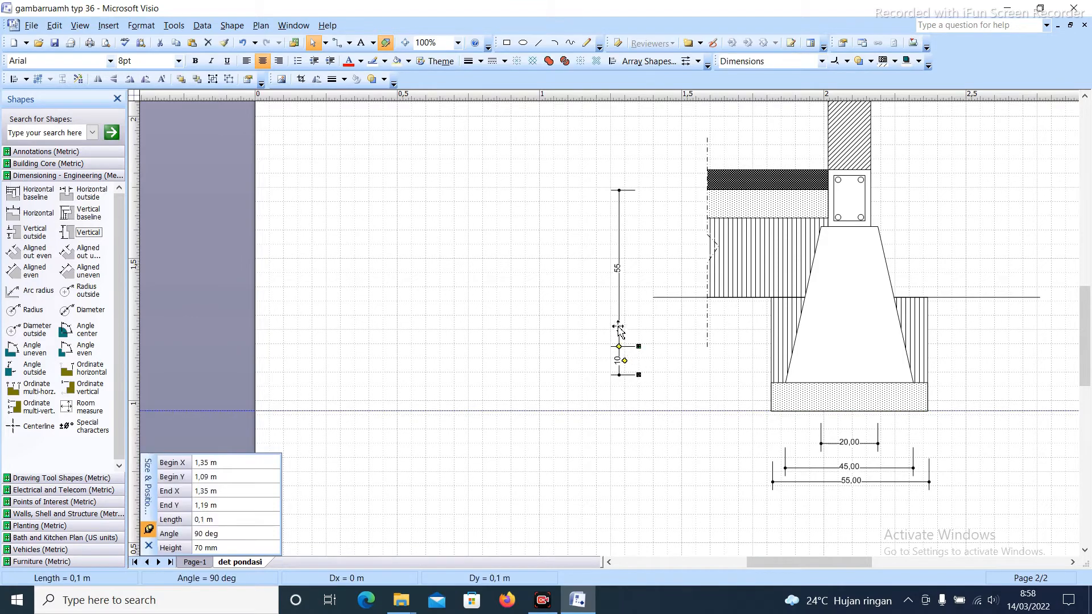
left_click(620, 322, "shift")
left_click_drag(619, 322, 619, 348)
left_click(642, 467)
Delete the horizontal guide along the dotted base layer's bottom edge
scroll(588, 439, "up", 2)
scroll(588, 439, "right", 3)
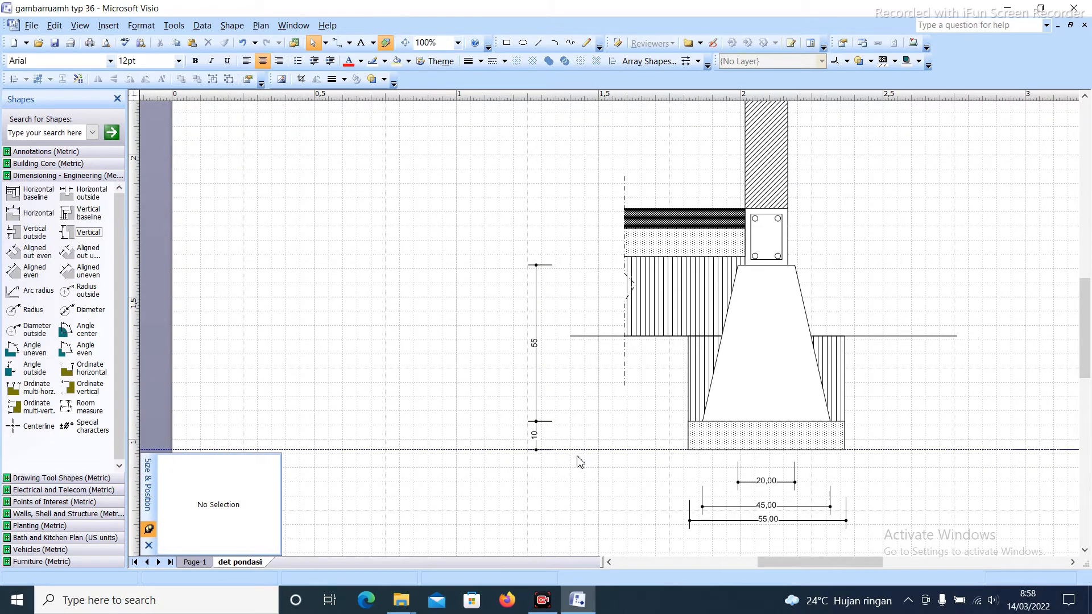
left_click(580, 452, "ctrl+shift")
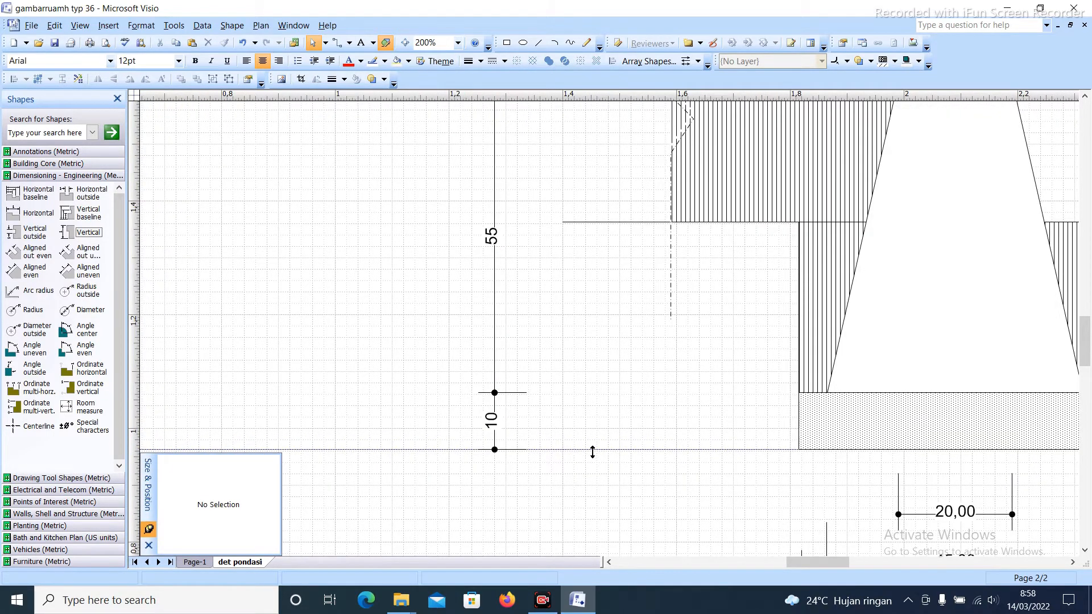
left_click(593, 451)
key("Delete")
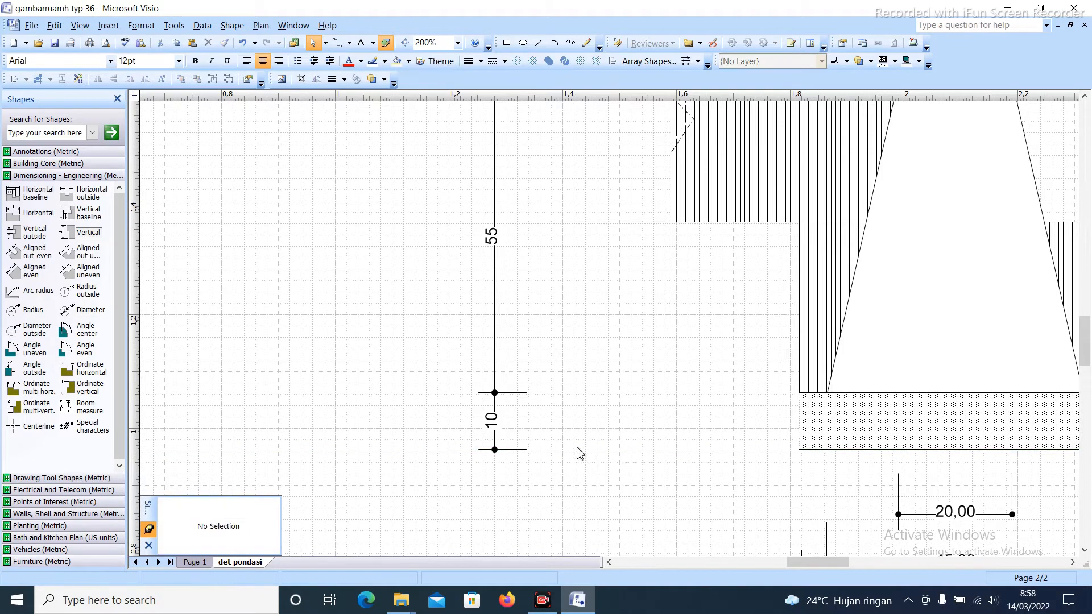
Place a Radius outside dimension shape in the empty space to the left of the foundation section
scroll(578, 448, "down", 2)
scroll(716, 345, "up", 2)
scroll(724, 336, "down", 1)
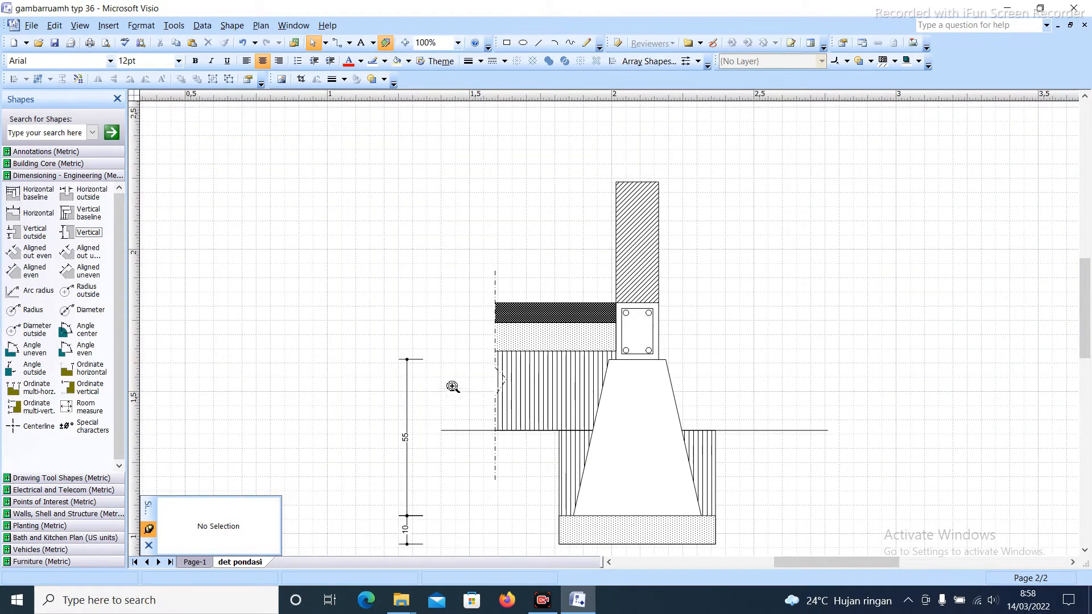
mouse_move(443, 379)
left_mouse_down()
mouse_move(494, 368)
mouse_move(493, 390)
left_mouse_up()
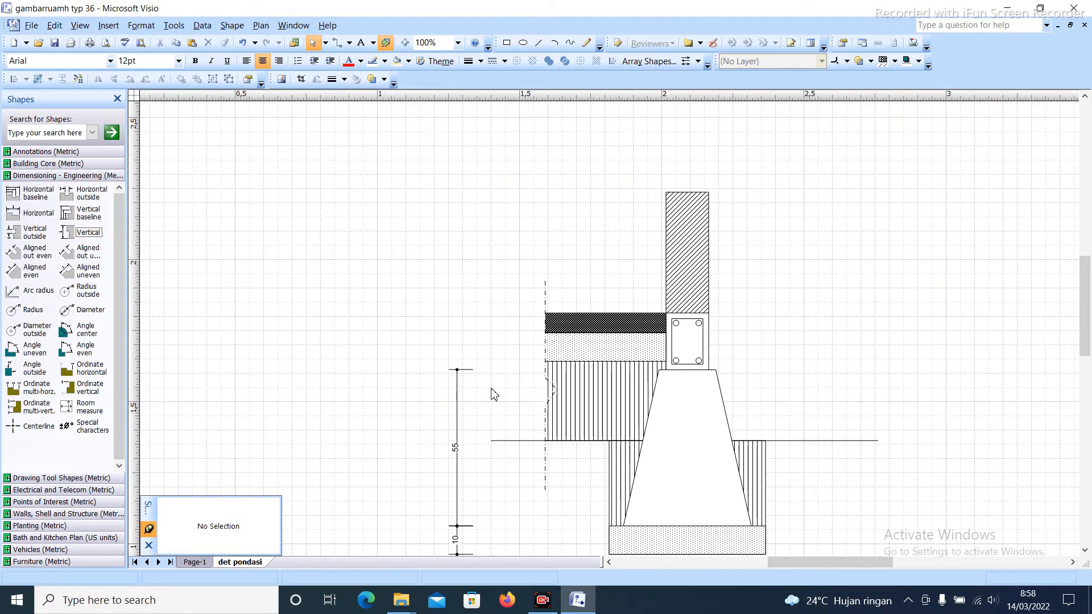
left_click(52, 480)
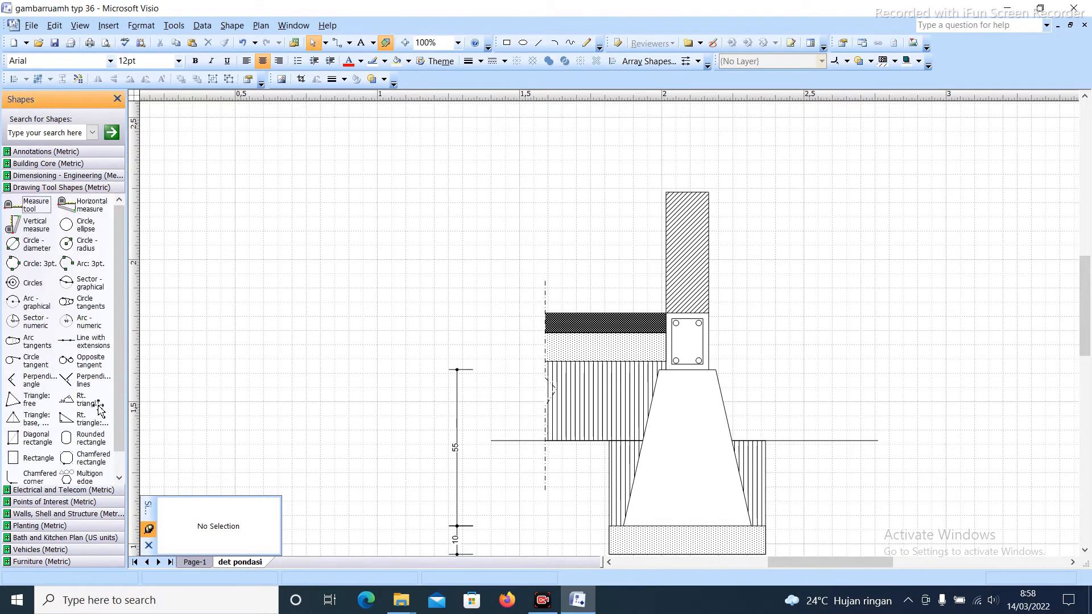
scroll(91, 432, "down", 1)
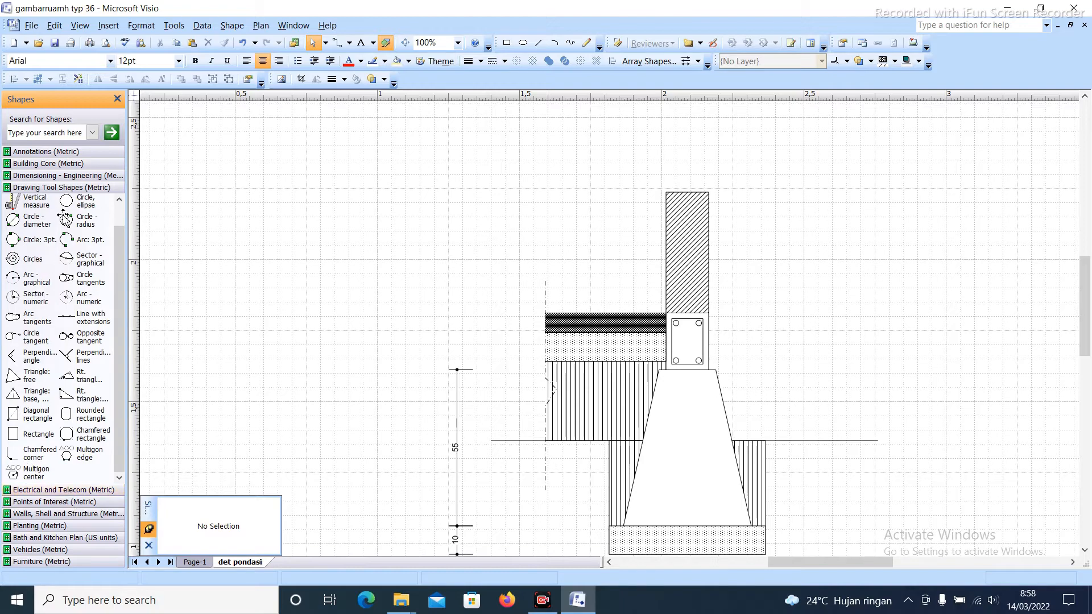
left_click(67, 175)
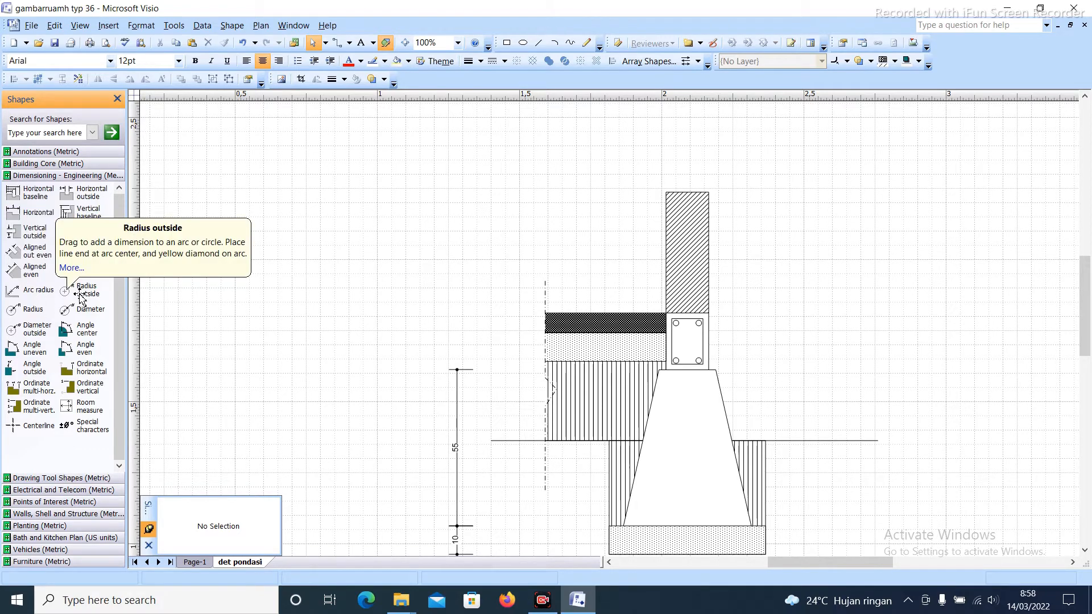
left_click_drag(80, 293, 351, 284)
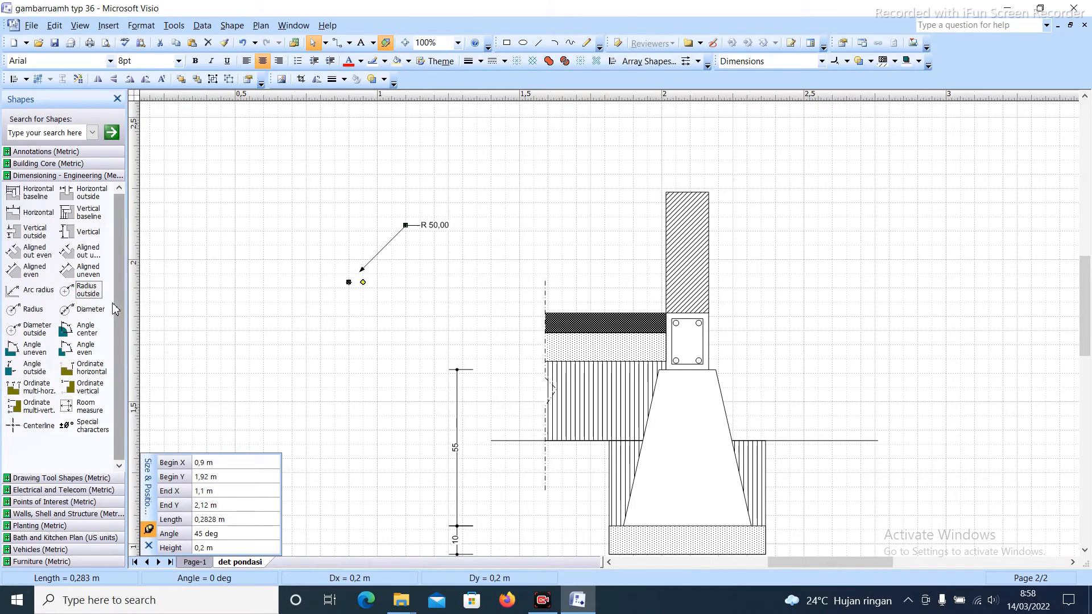
Replace the radius dimension's text with "Sloof 15/20"
scroll(432, 226, "up", 3)
double_click(433, 223)
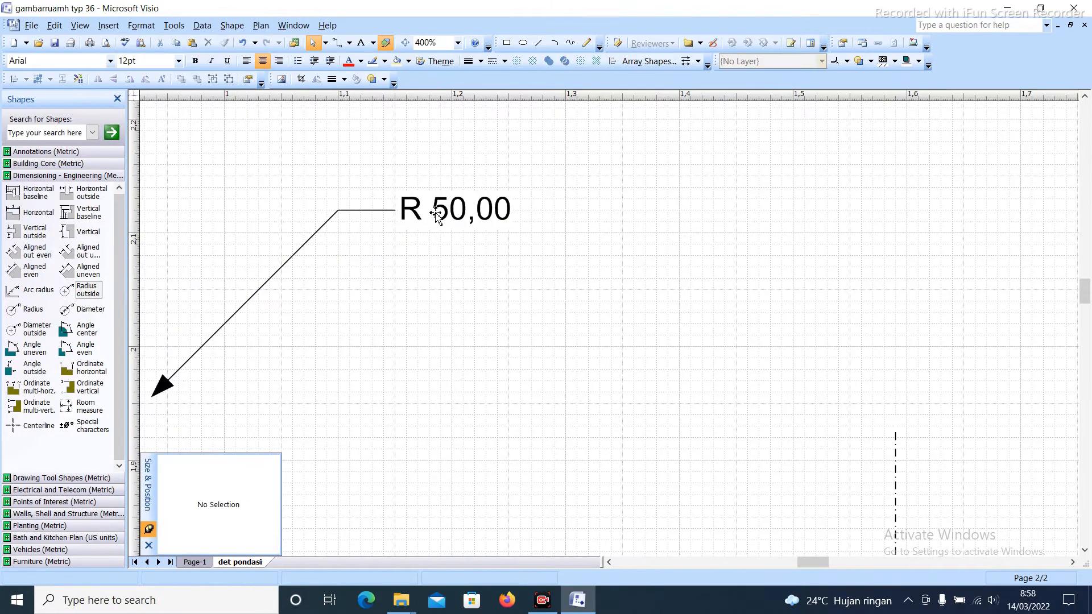
scroll(433, 222, "down", 2)
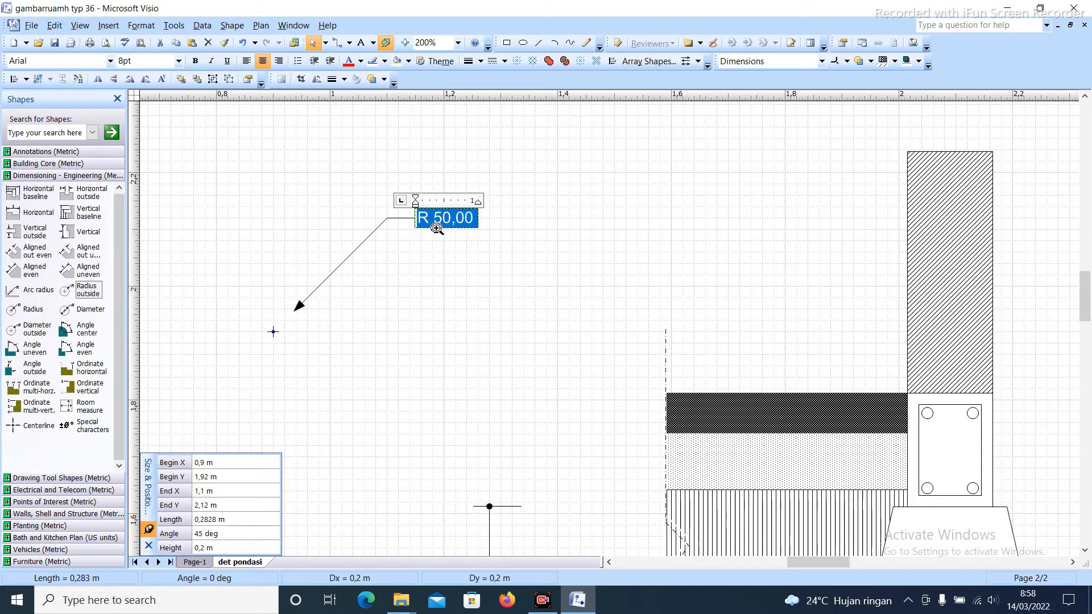
type("Sl")
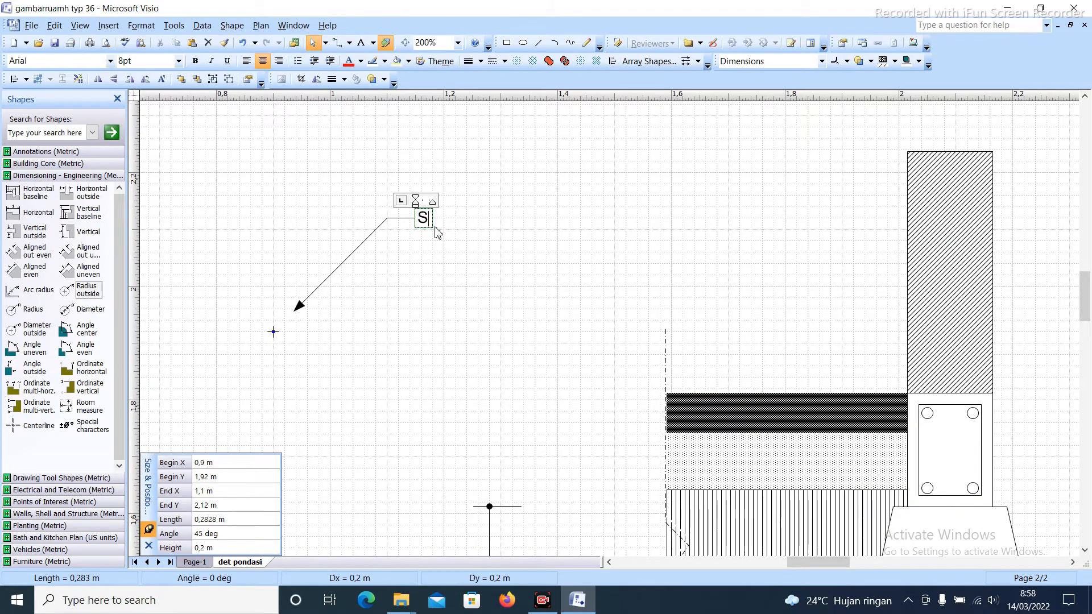
type("oof")
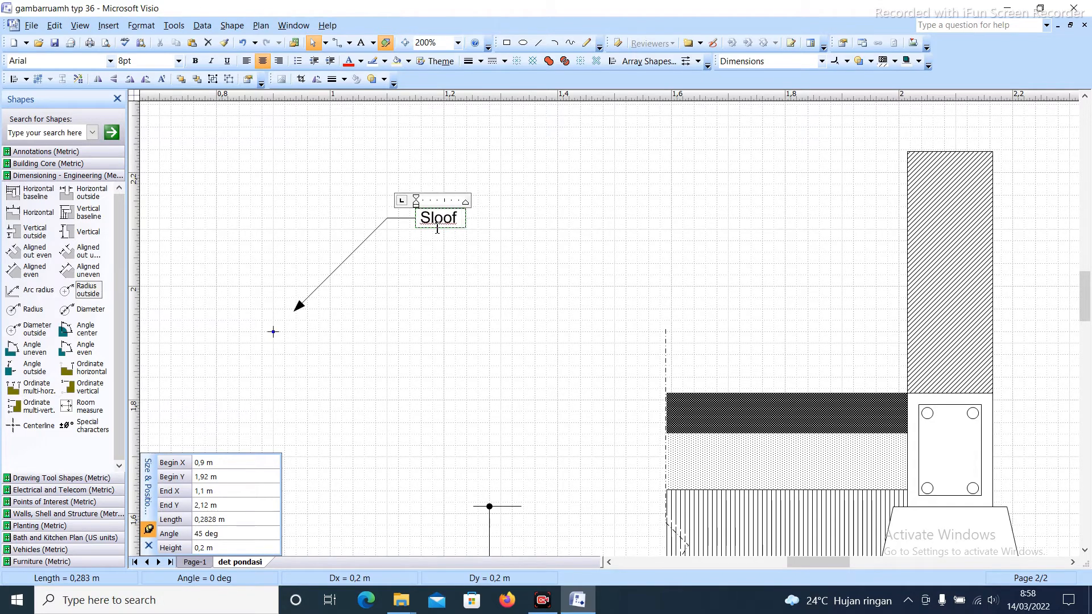
type(" 15/2")
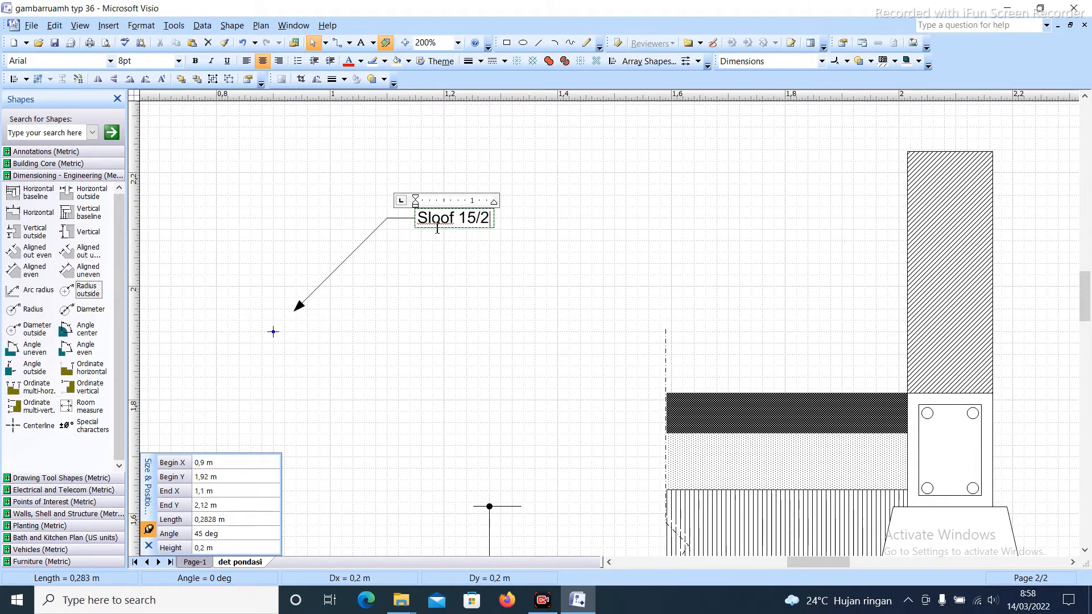
type("0")
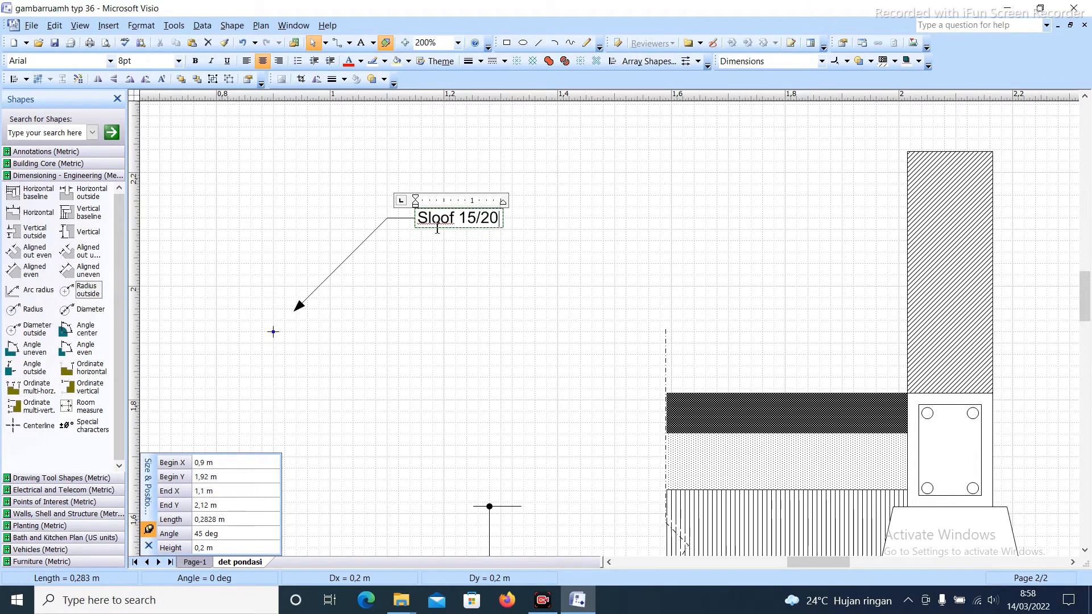
left_click(443, 274)
Move the Sloof 15/20 leader onto the reinforced beam's centre and place a copy at the trapezoidal body's right sloping edge
right_click(346, 228, "ctrl+shift")
left_click_drag(351, 239, 715, 354)
scroll(746, 334, "up", 3)
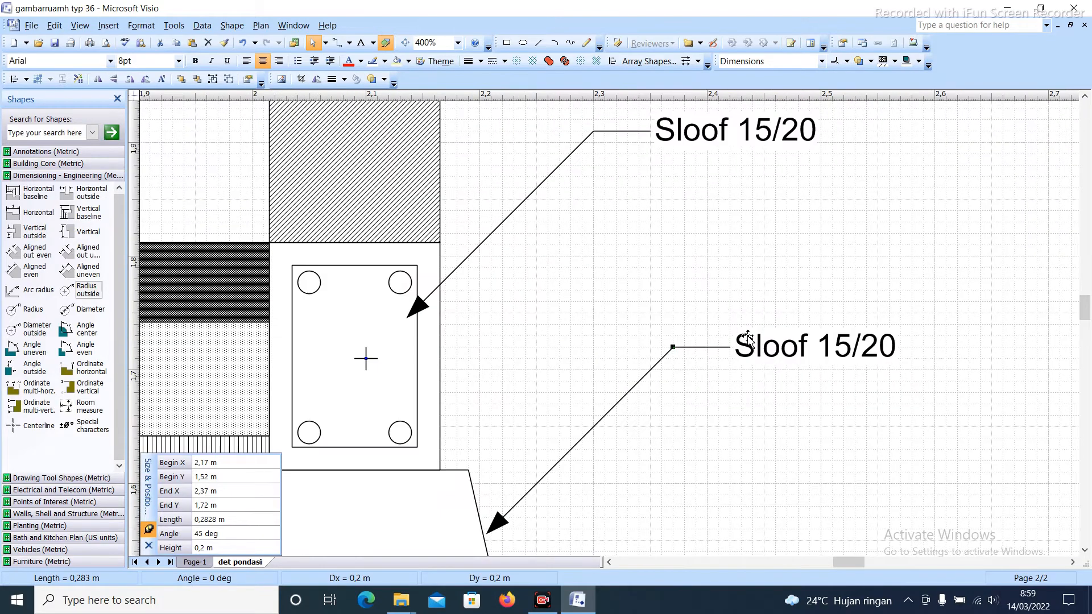
double_click(740, 344)
left_click(809, 351)
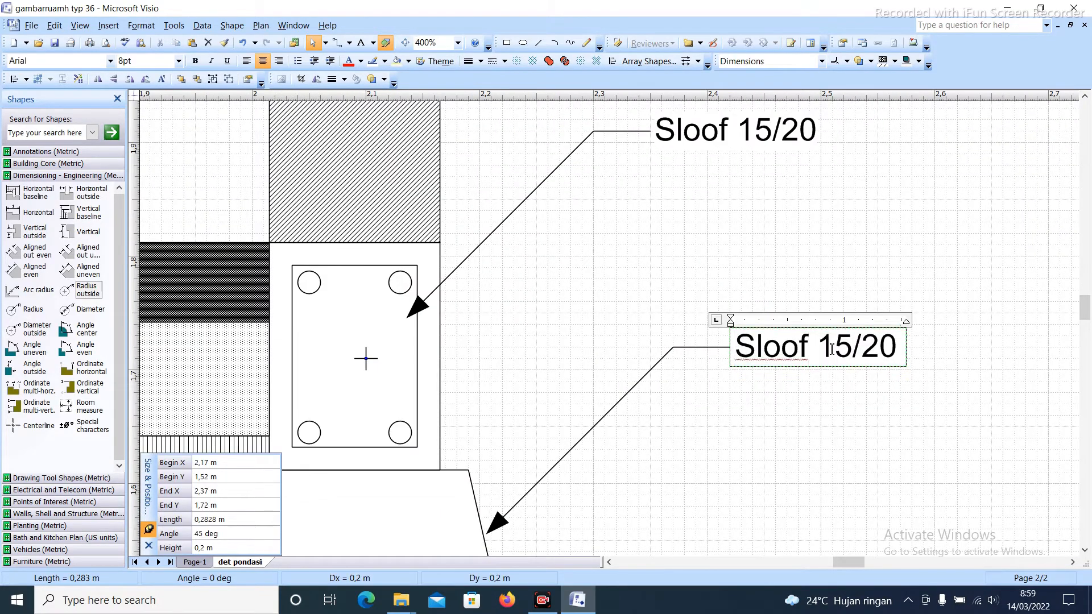
scroll(832, 348, "down", 2)
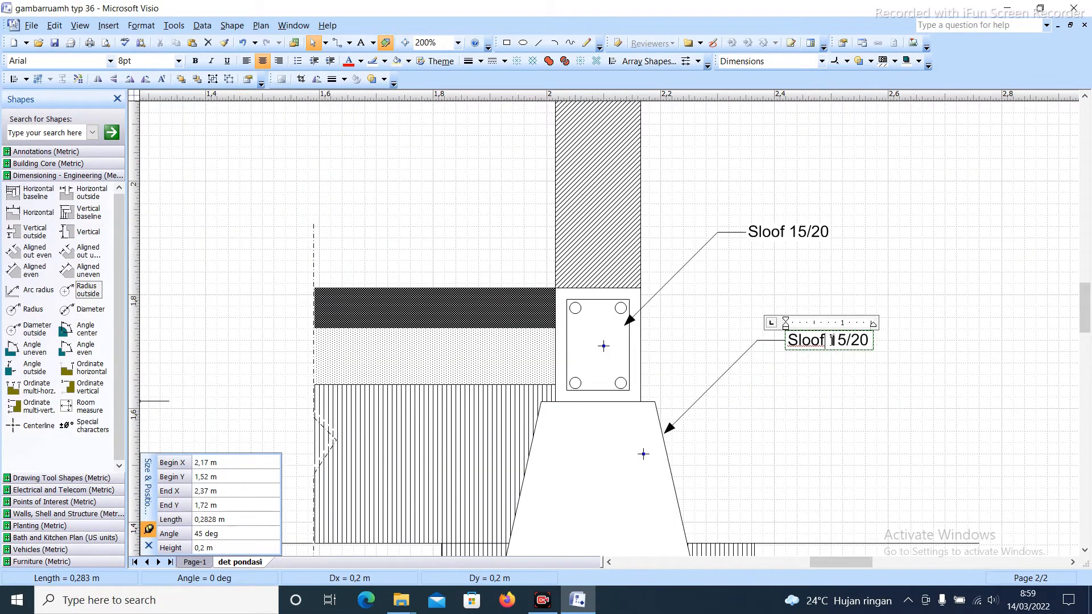
left_click_drag(871, 338, 763, 354)
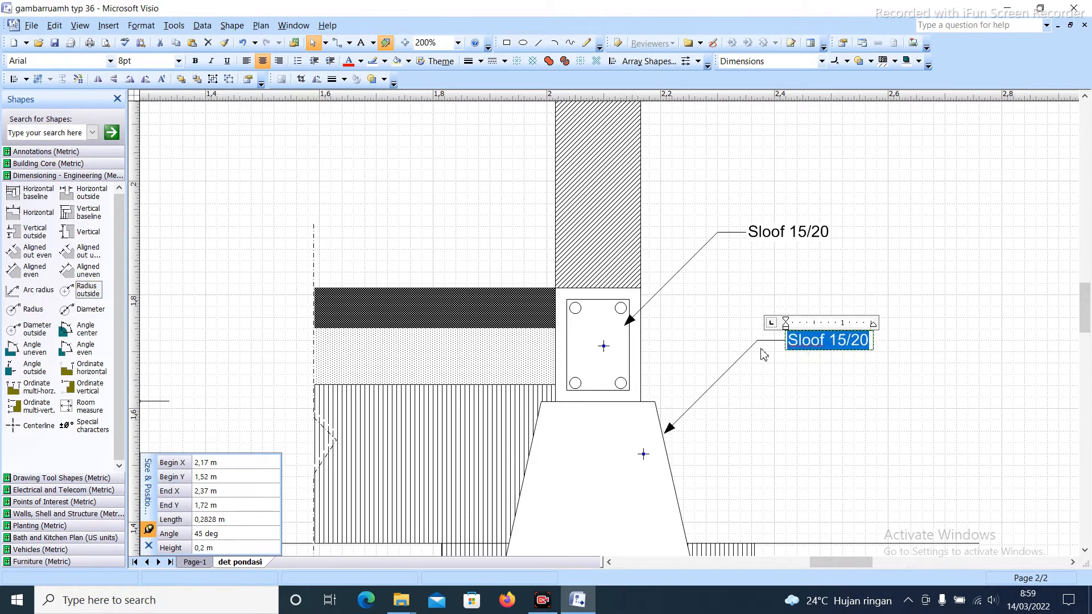
key("ctrl+p")
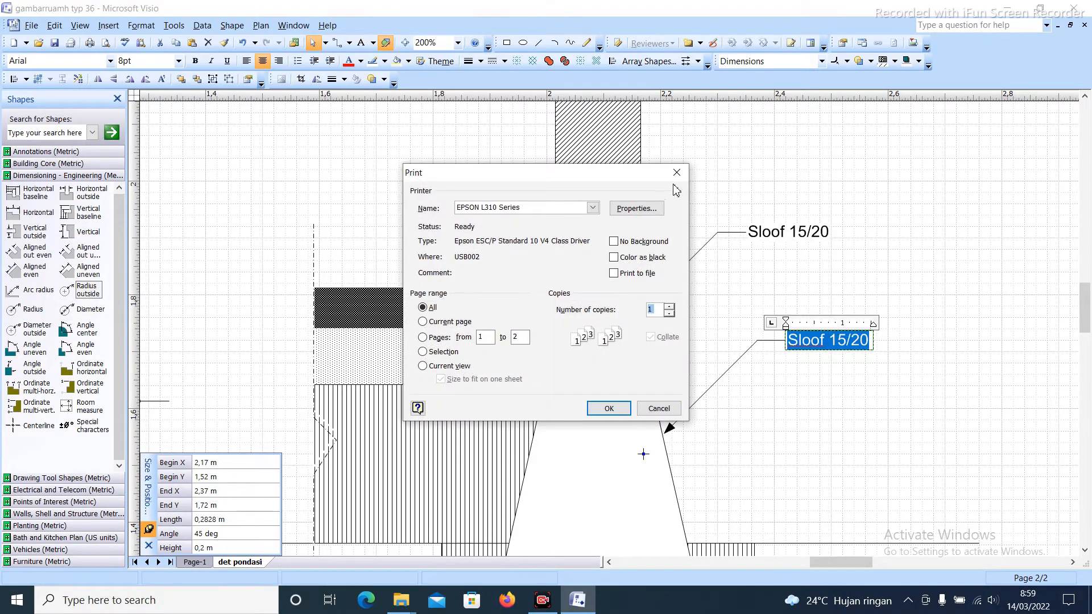
left_click(676, 173)
key("ctrl+p")
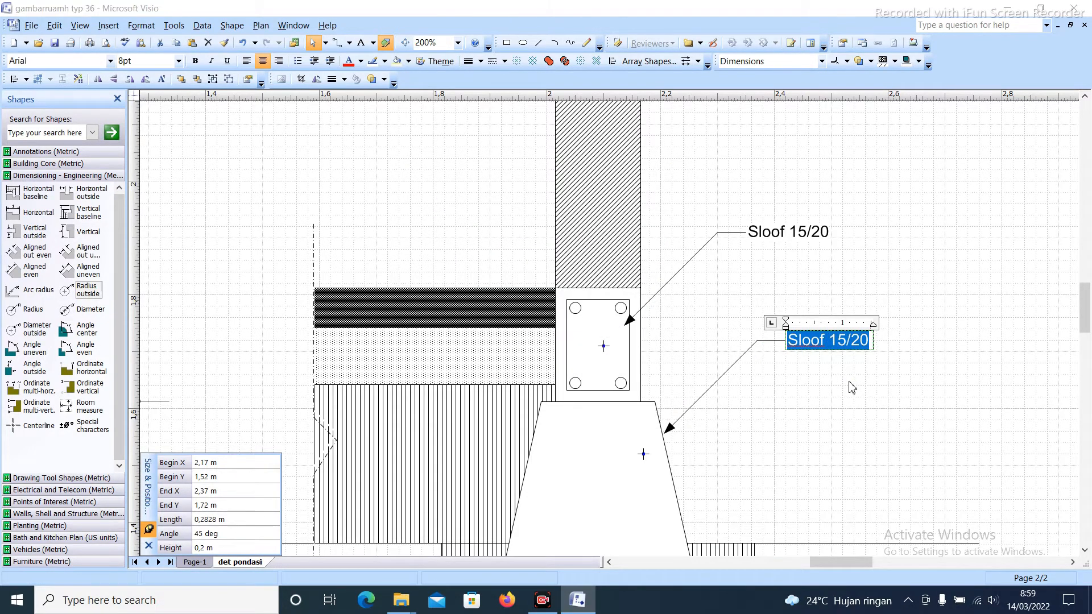
key("Escape")
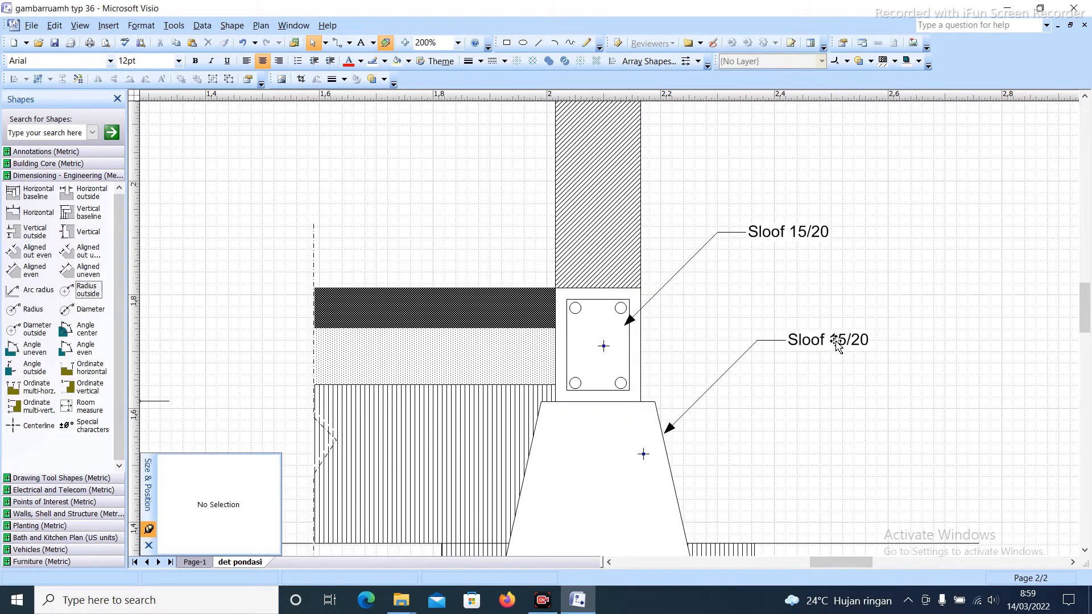
Replace the text of the leader at the trapezoidal body's right sloping edge with "Pondasi Batu Gunung 1Pc:3Psr"
left_click(838, 340)
left_click_drag(871, 343, 753, 360)
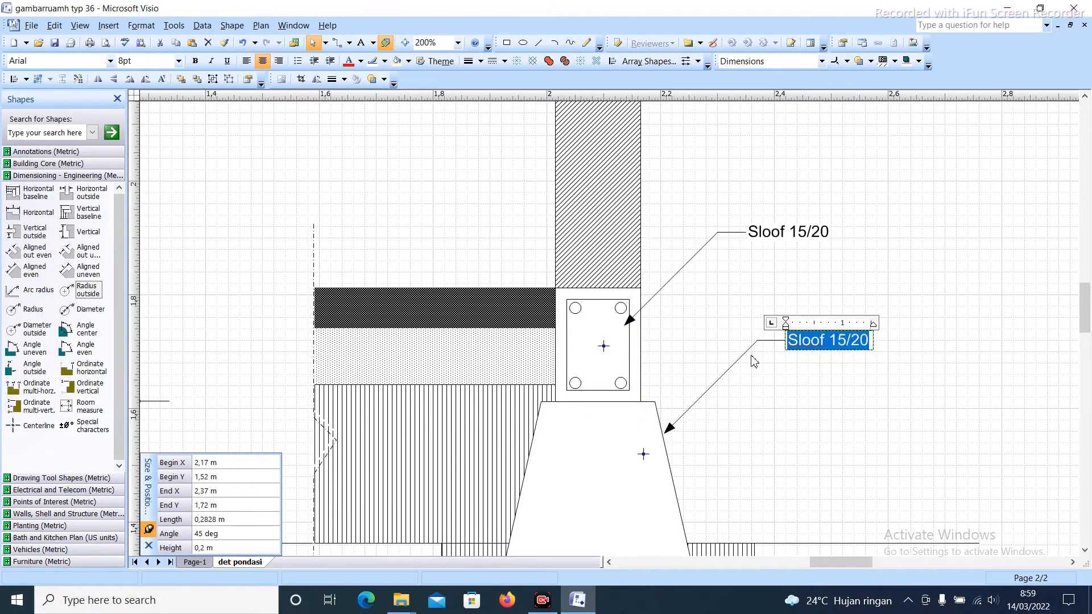
type("p")
key("BackSpace")
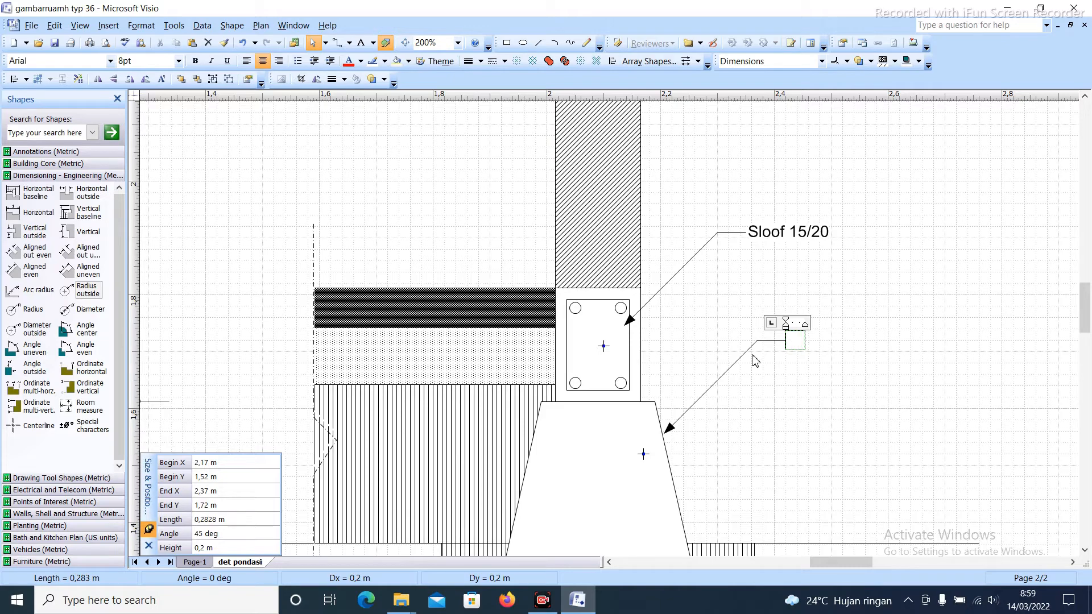
type("Pondasi")
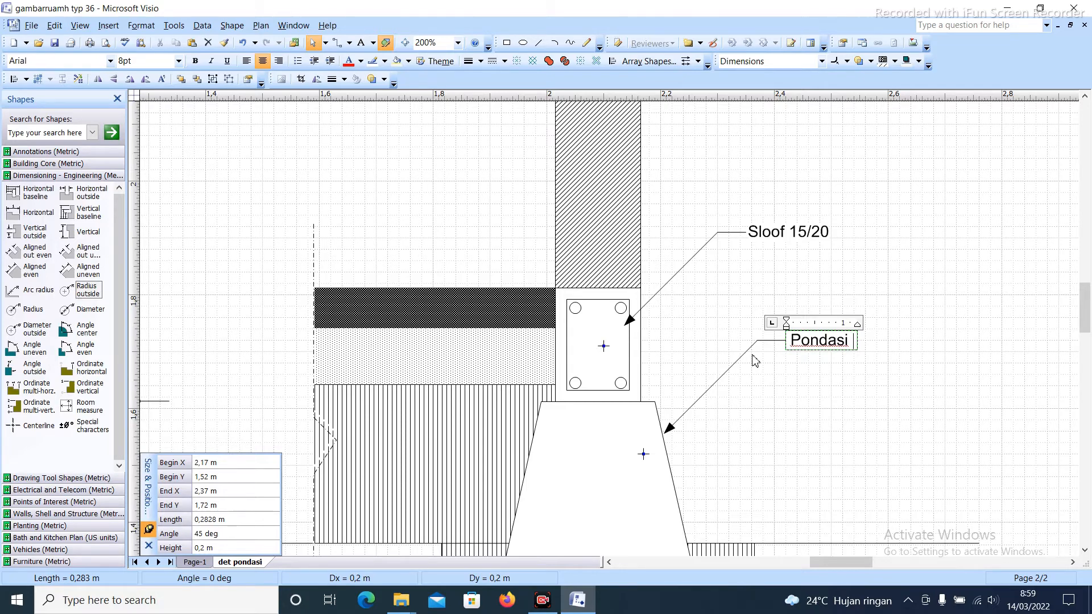
type("Batu")
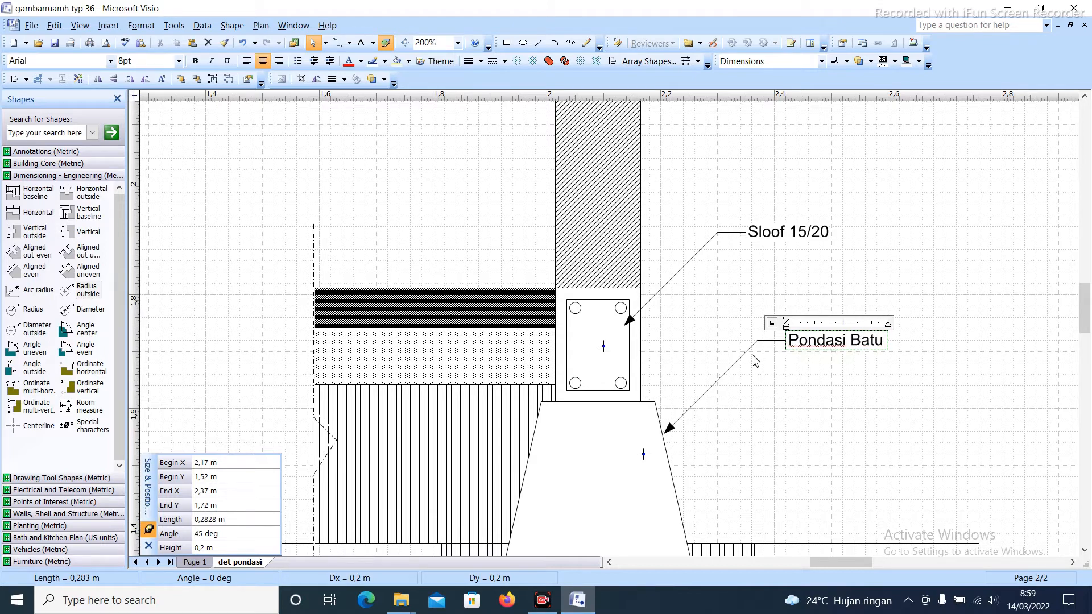
type(" Gunung")
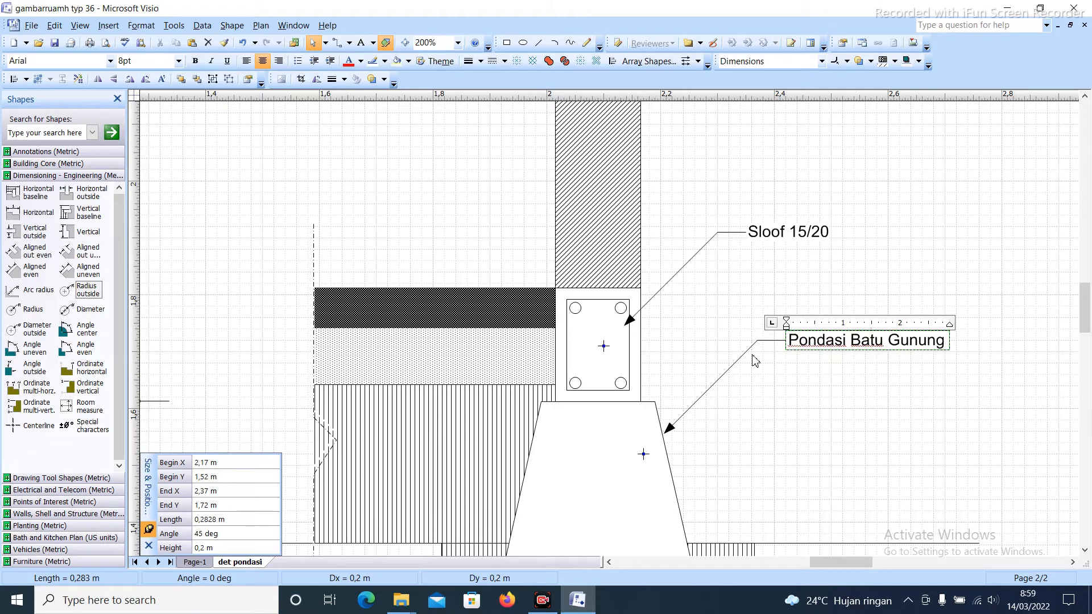
type(" 1Pc")
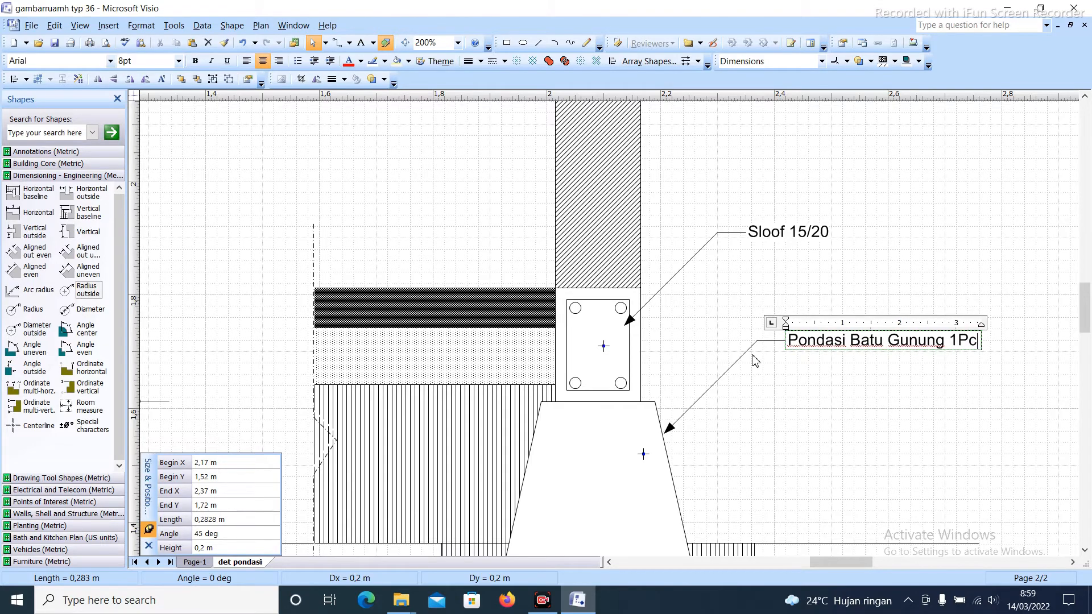
type(":3Par")
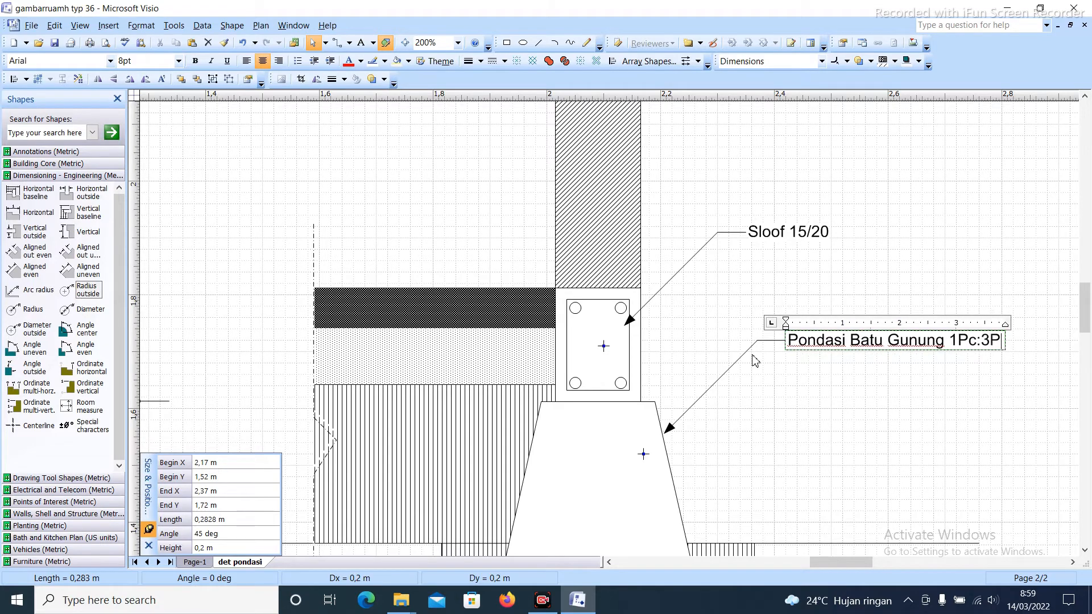
key("BackSpace")
key("BackSpace")
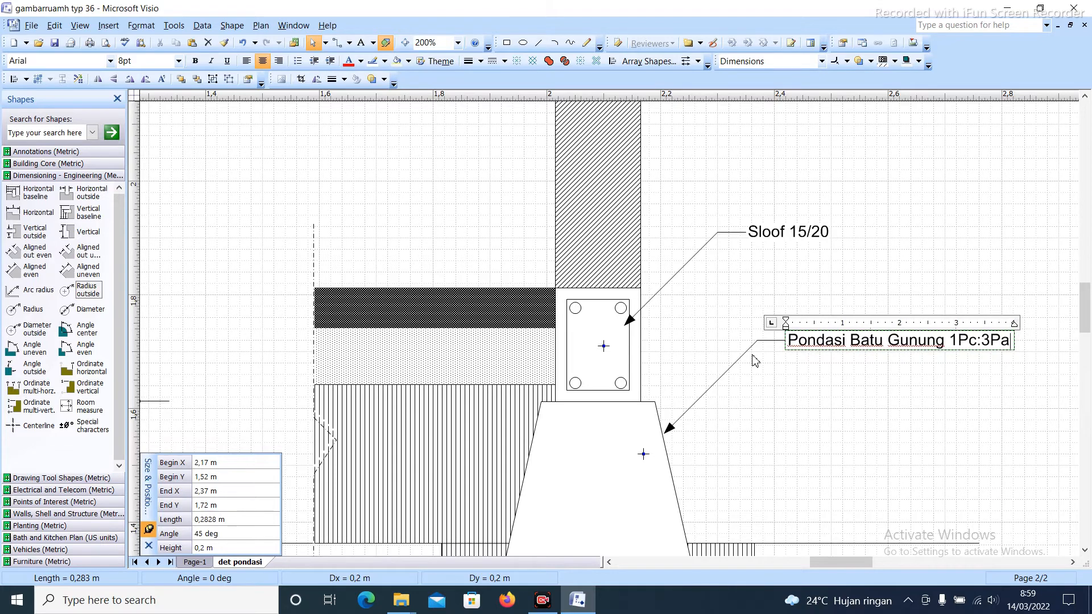
type("sr")
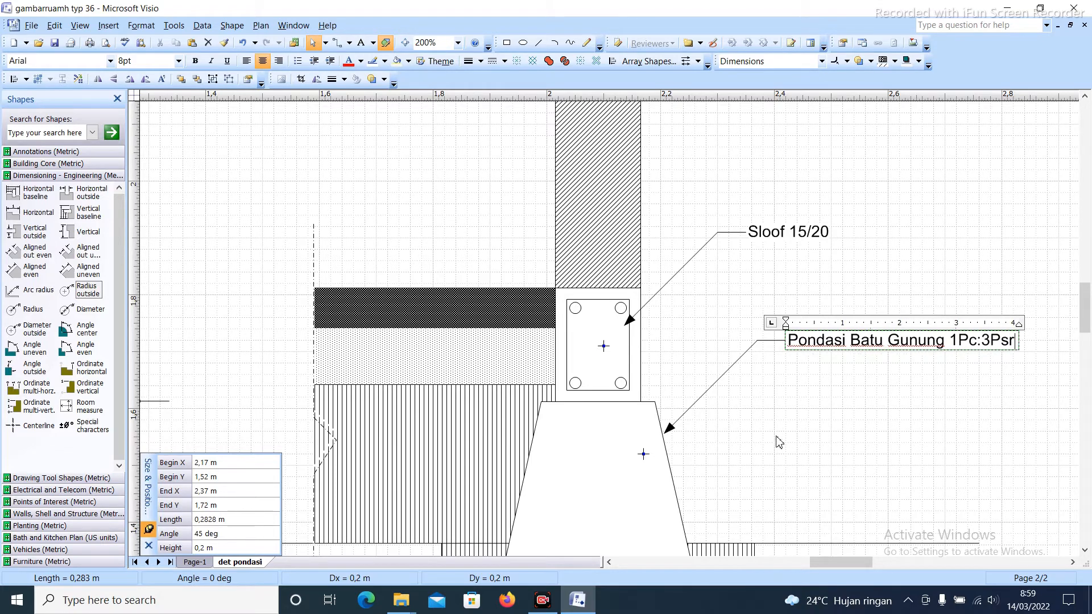
left_click(776, 442)
Copy the Pondasi Batu Gunung leader down so its arrow points at the dotted base layer's upper right corner
scroll(824, 339, "down", 3)
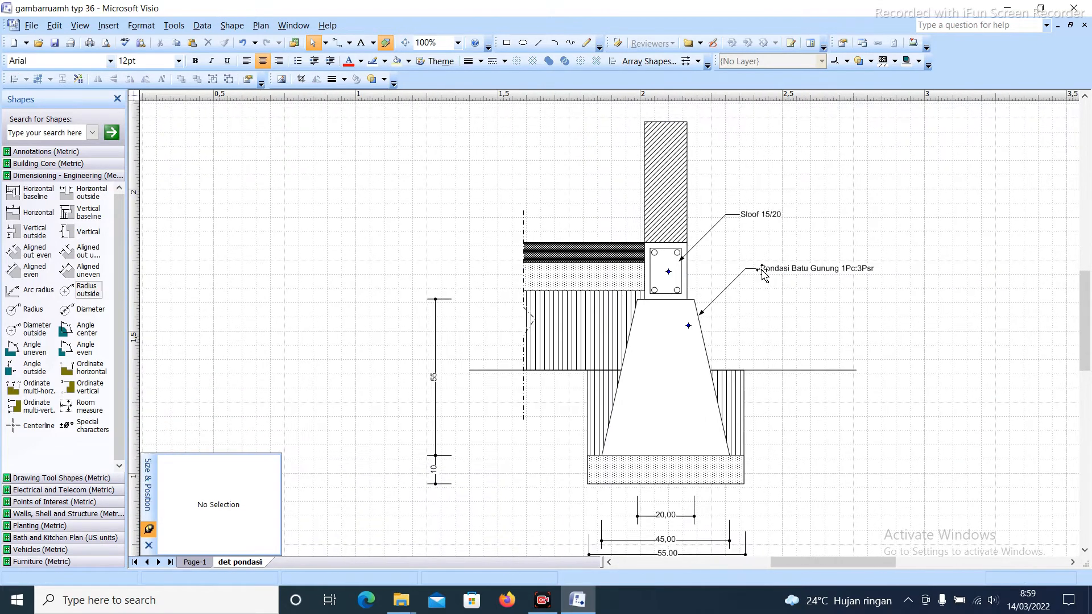
left_click(763, 272)
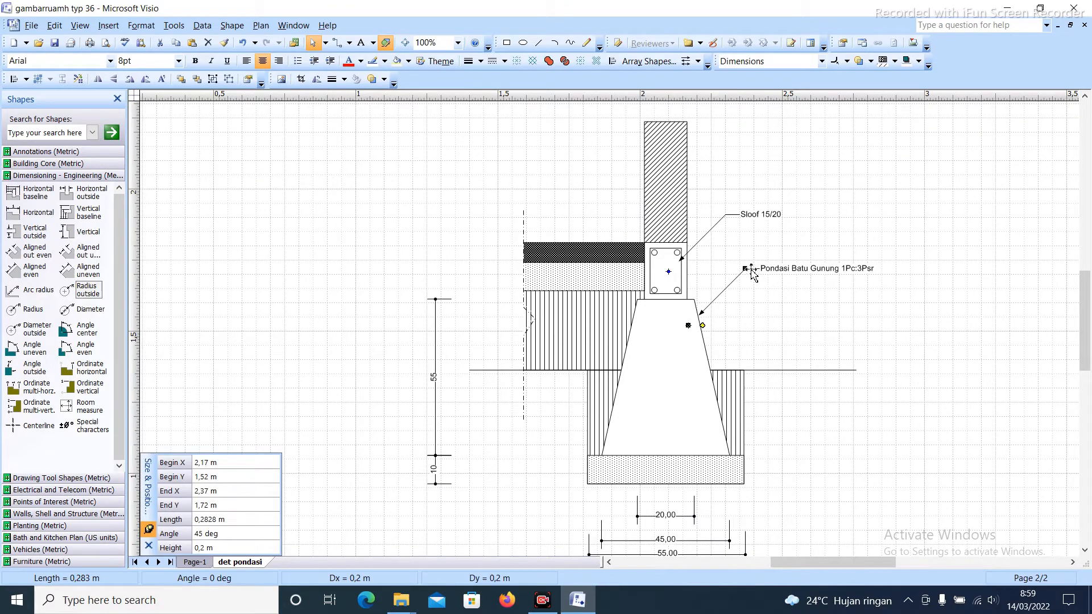
left_click(761, 291)
scroll(763, 296, "up", 3)
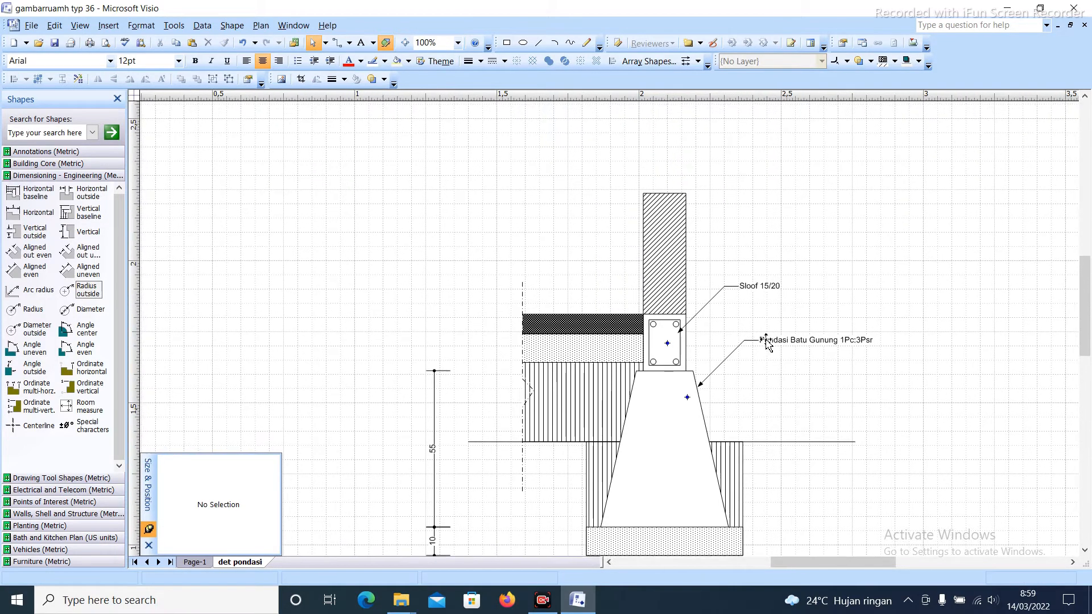
scroll(774, 332, "down", 3)
scroll(738, 323, "up", 3)
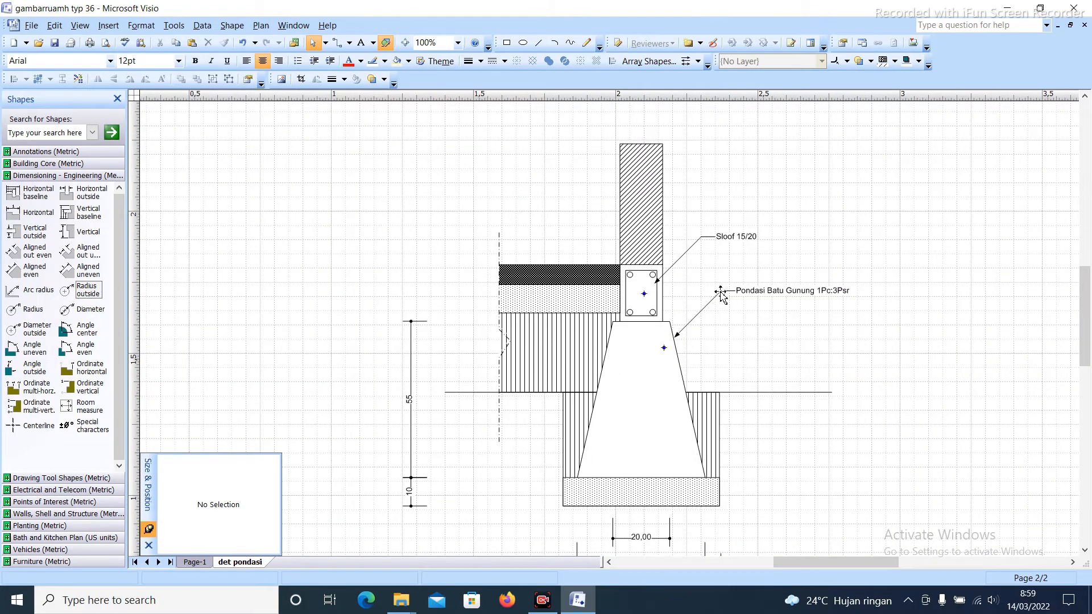
left_click_drag(721, 293, 758, 443)
Replace the text of the leader at the dotted base layer with "Pasir Alas"
scroll(796, 446, "up", 2)
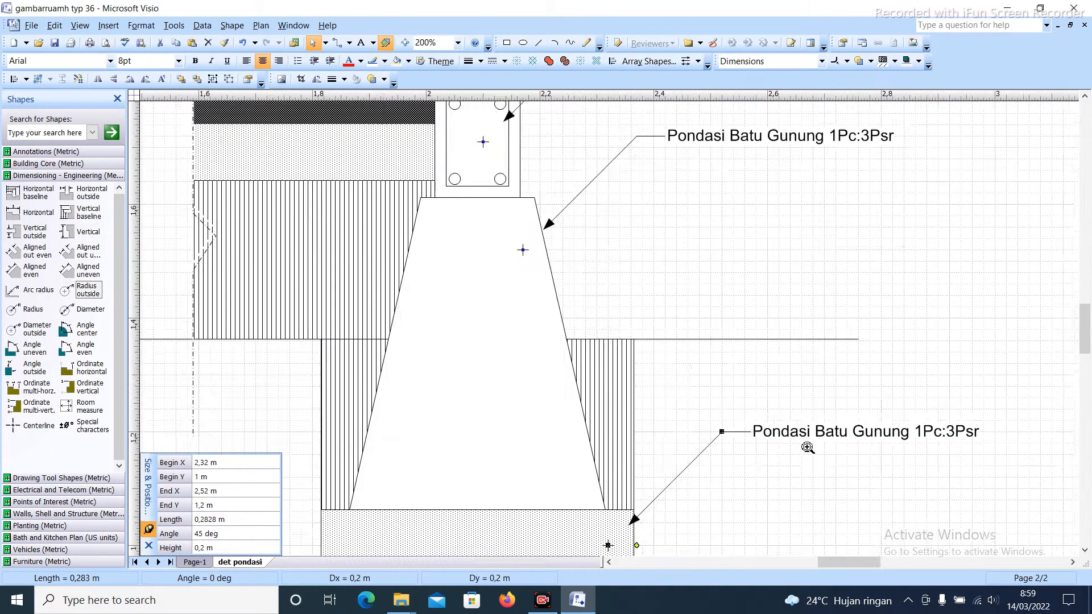
scroll(807, 447, "up", 2)
double_click(804, 418)
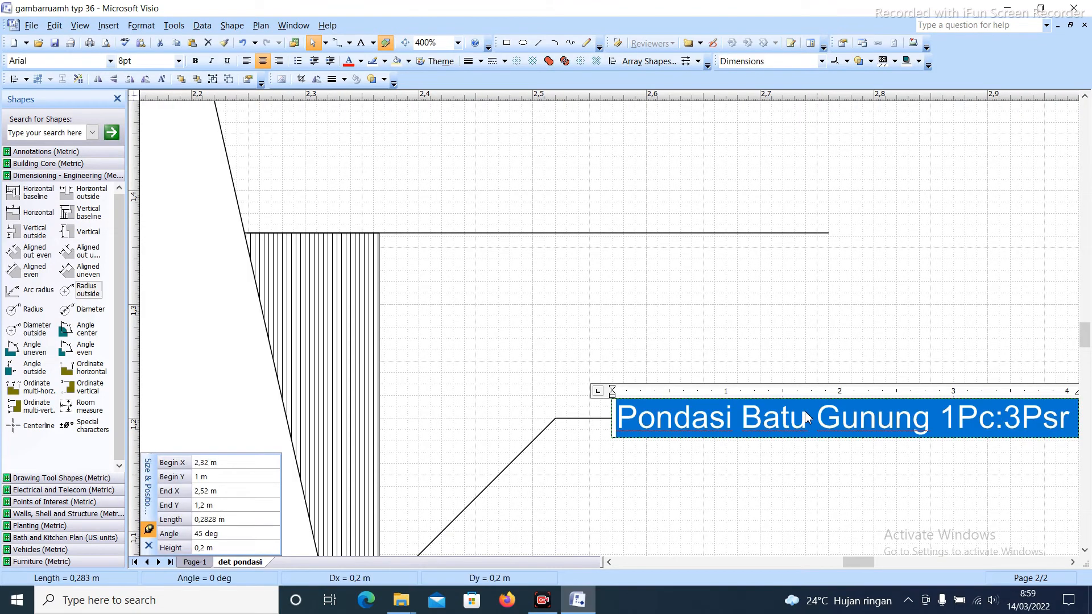
type("Pasir")
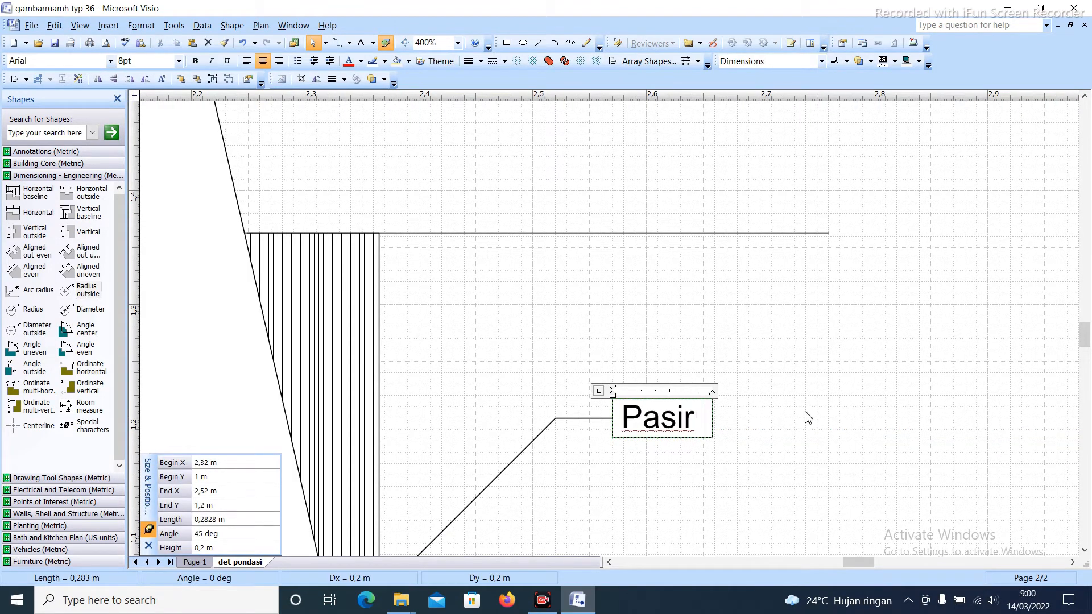
type("Al")
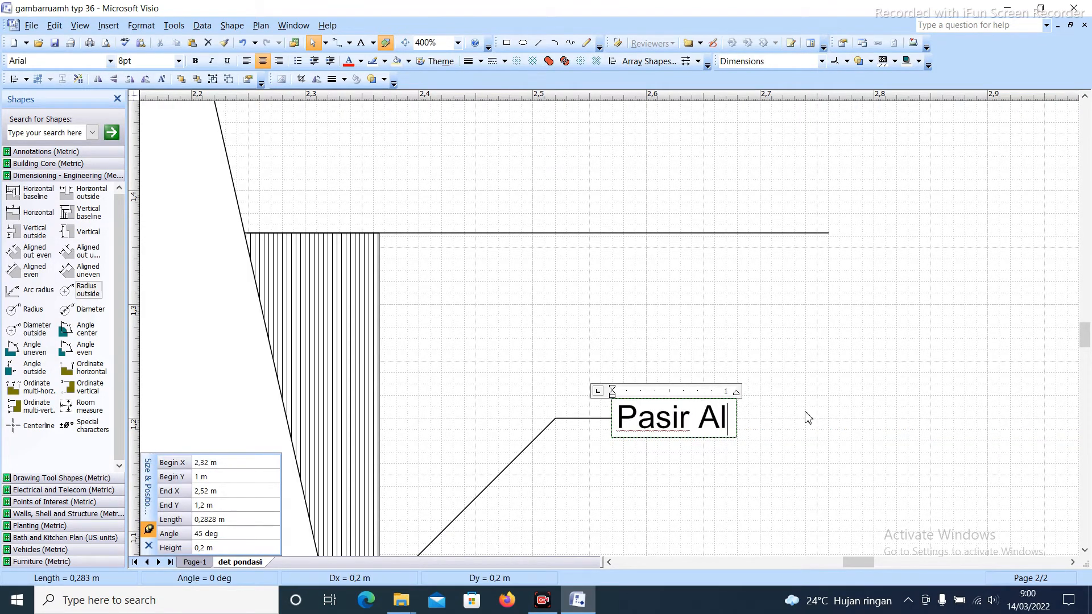
type("s")
key("BackSpace")
type("as")
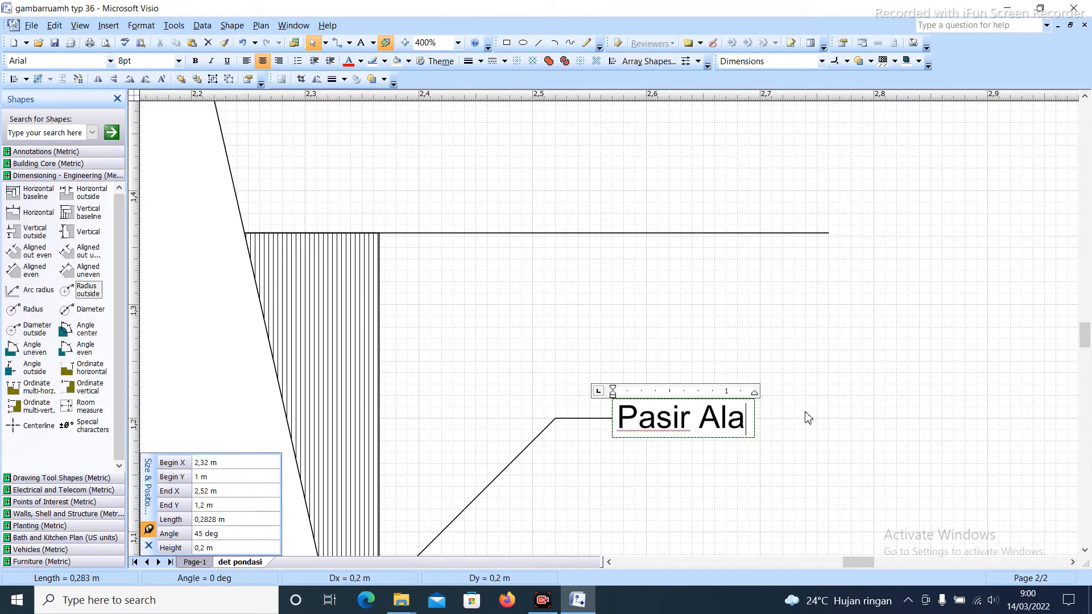
left_click(845, 388)
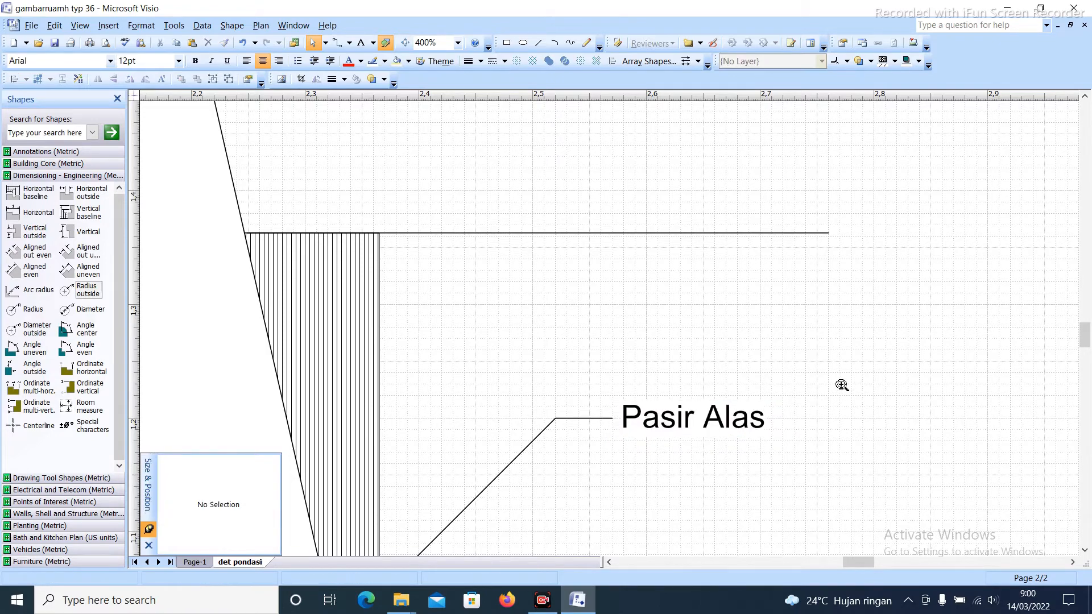
Review the labelled foundation section and its placement on the whole page
scroll(841, 386, "down", 4, "ctrl")
left_click_drag(790, 418, 787, 432)
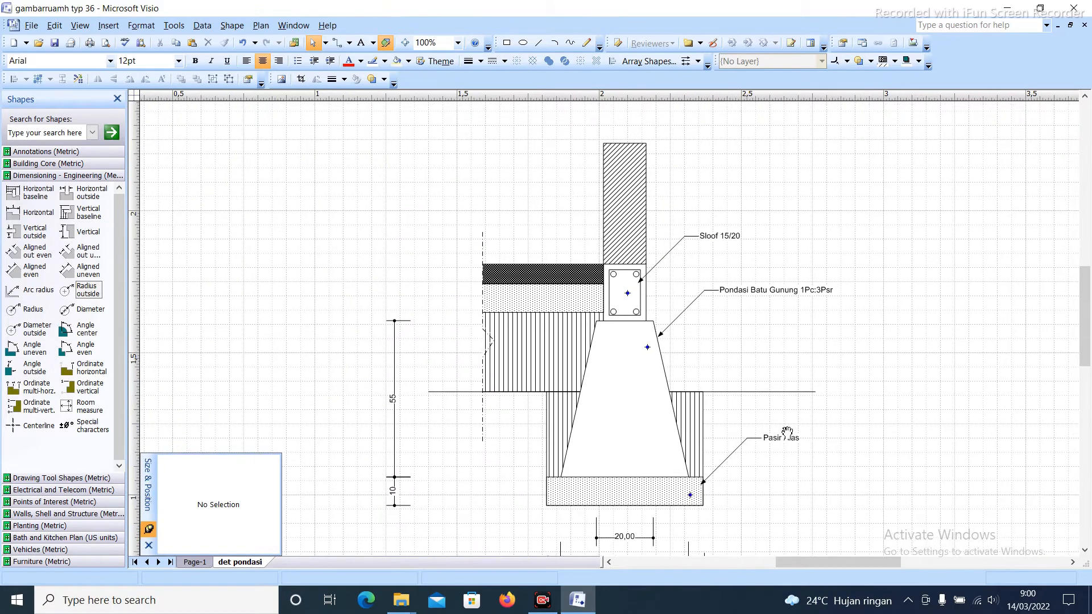
left_click(683, 237)
left_click(829, 459)
scroll(707, 427, "down", 4, "ctrl")
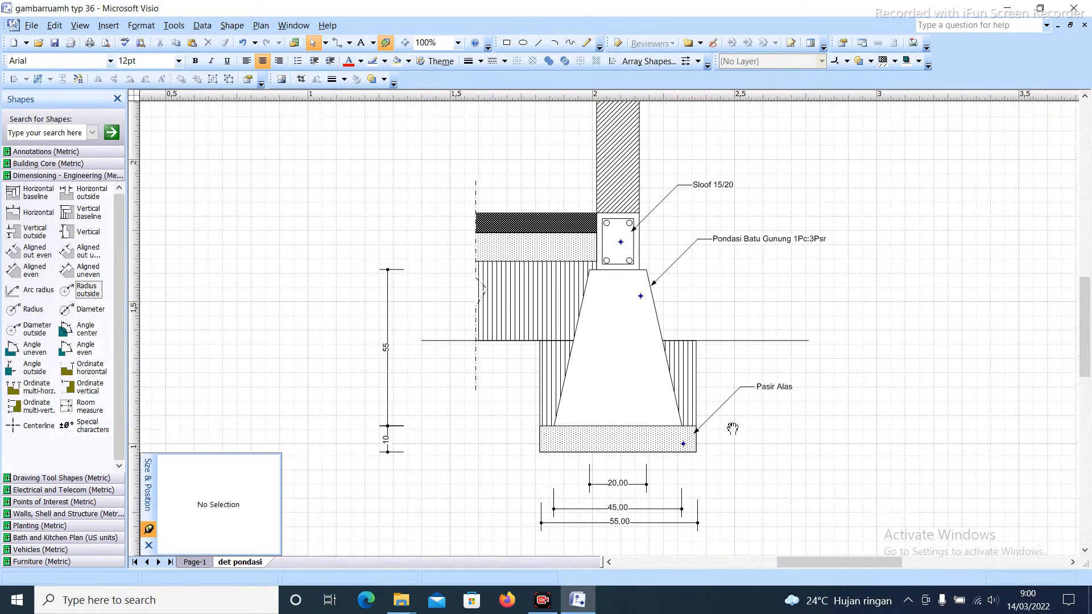
scroll(674, 398, "up", 4, "ctrl")
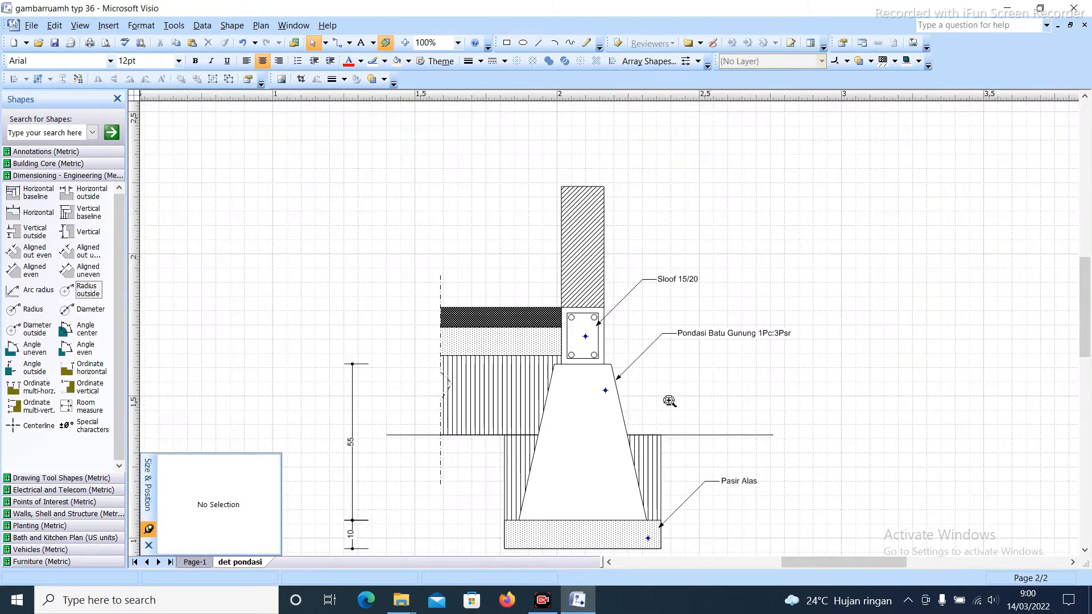
scroll(688, 410, "down", 4, "ctrl")
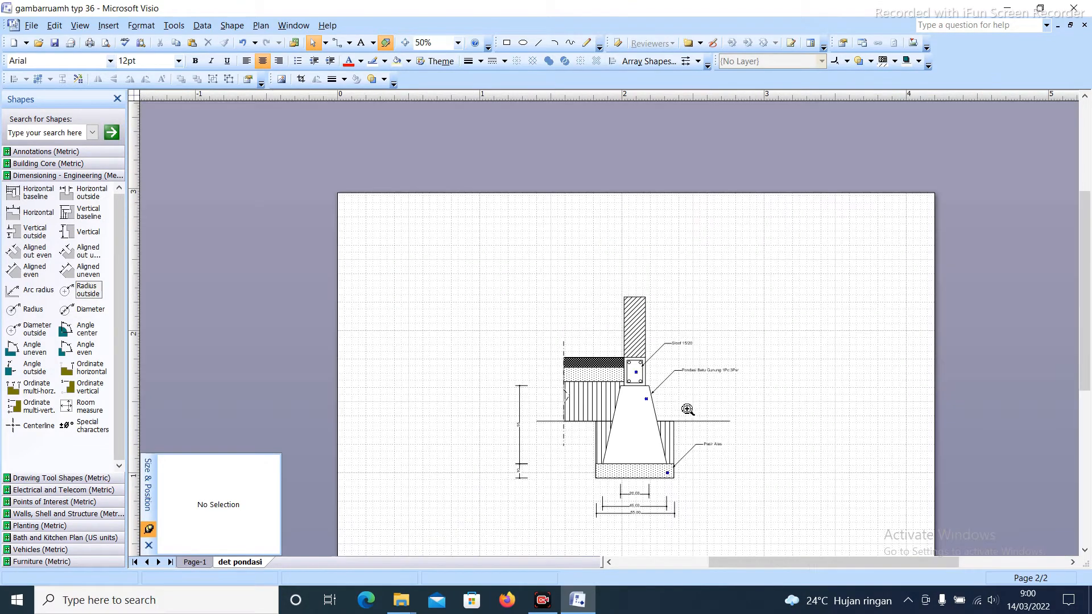
left_click_drag(689, 383, 655, 328, "ctrl+shift")
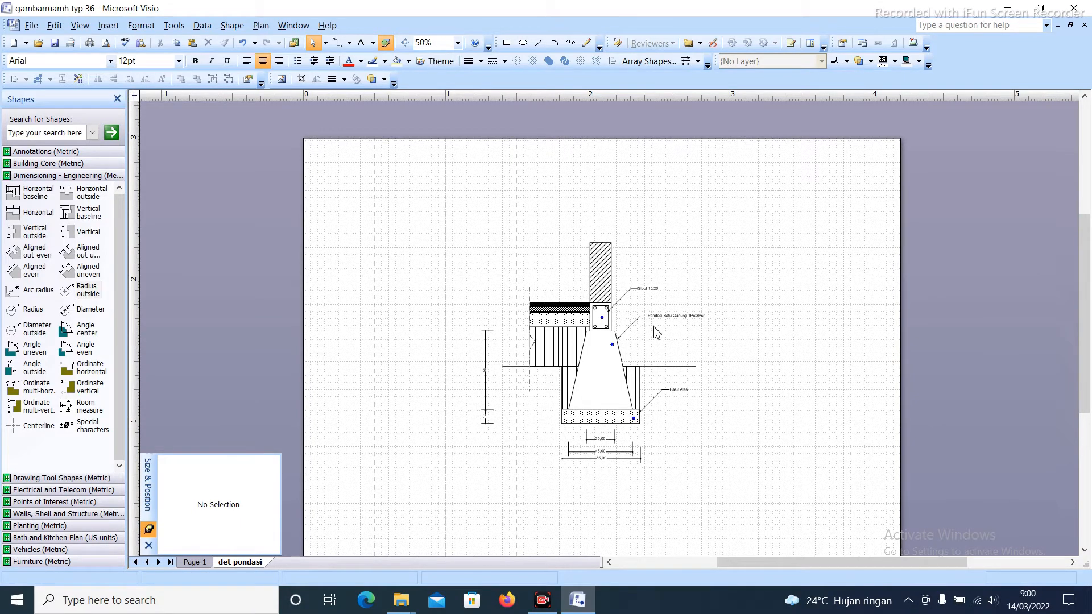
right_click(538, 220, "ctrl+shift")
left_click(494, 232, "ctrl+shift")
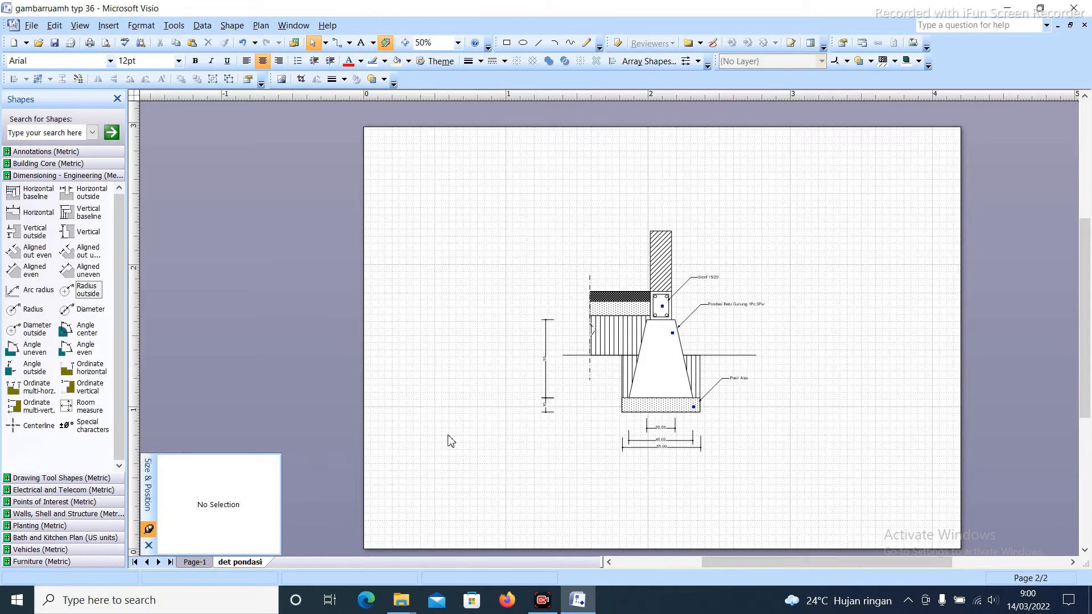
Insert a new foreground page after det pondasi with the default page properties
right_click(253, 563)
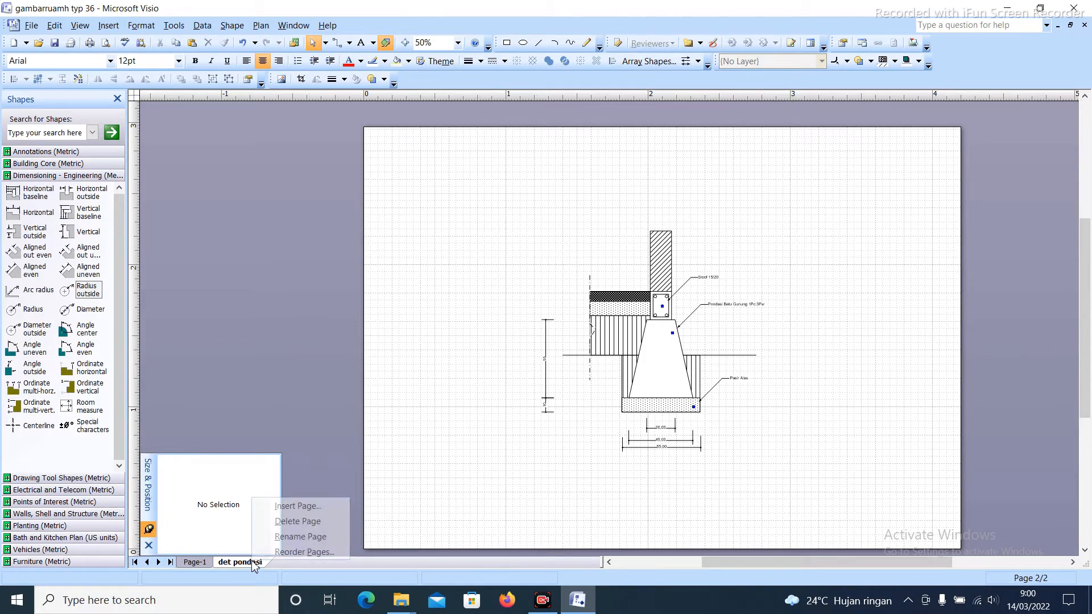
left_click(272, 481)
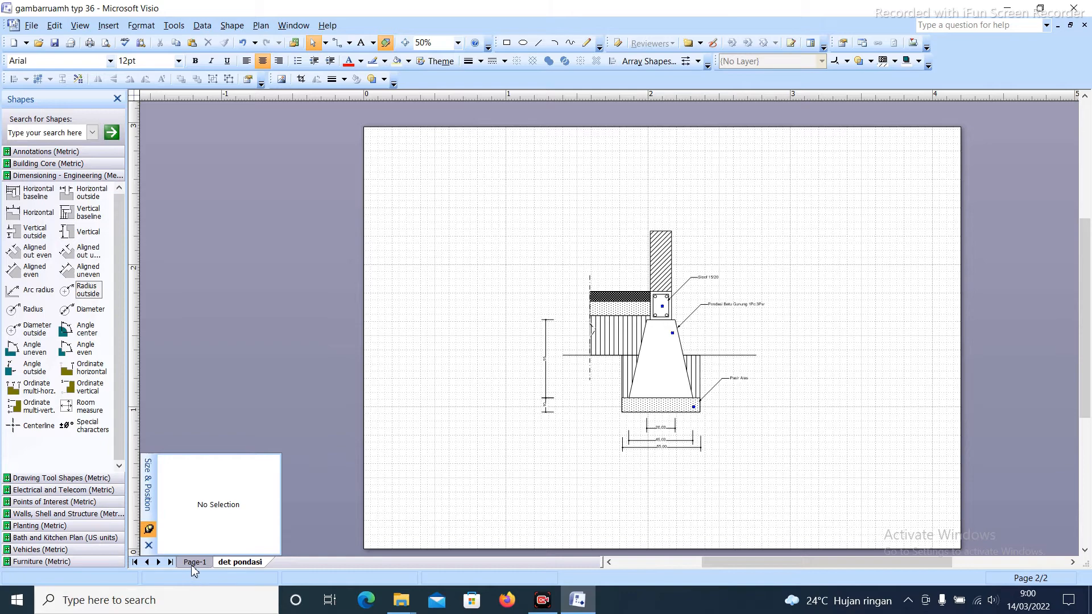
right_click(234, 565)
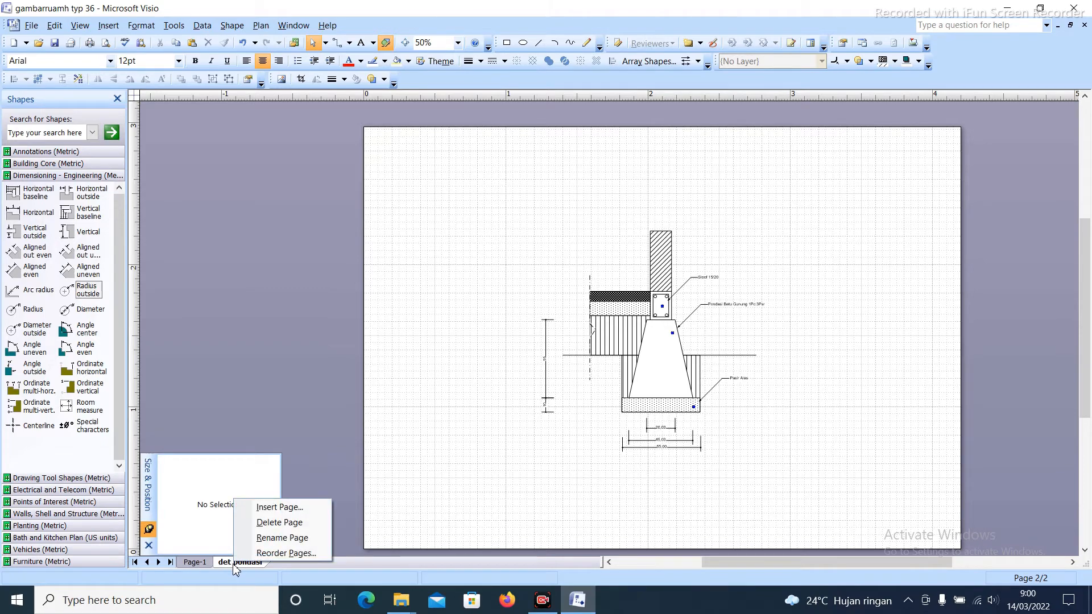
left_click(278, 509)
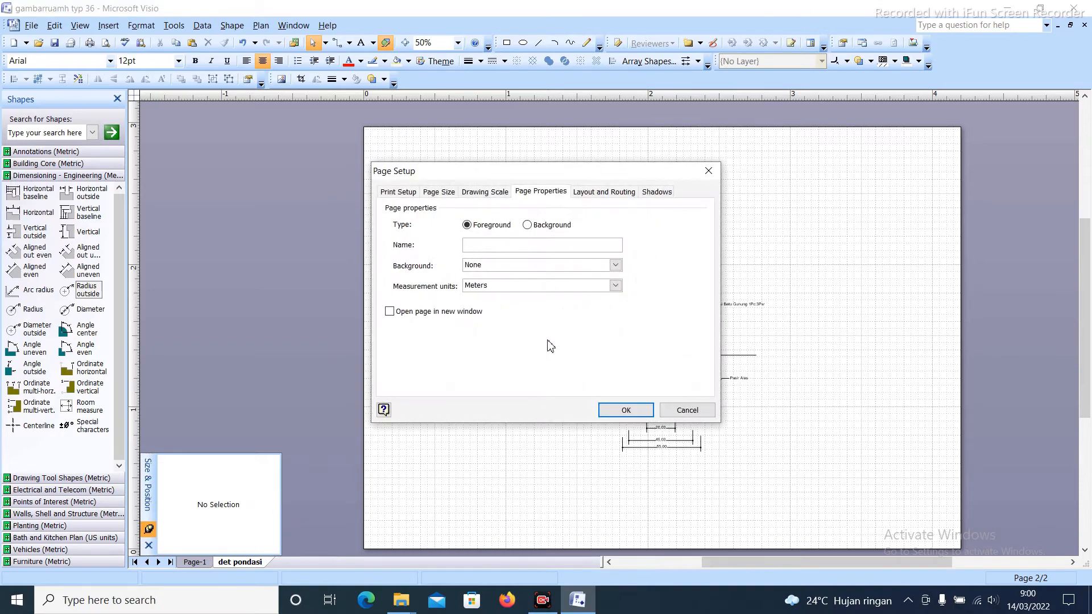
left_click(622, 410)
Rename the new page as "lembar kop"
right_click(295, 564)
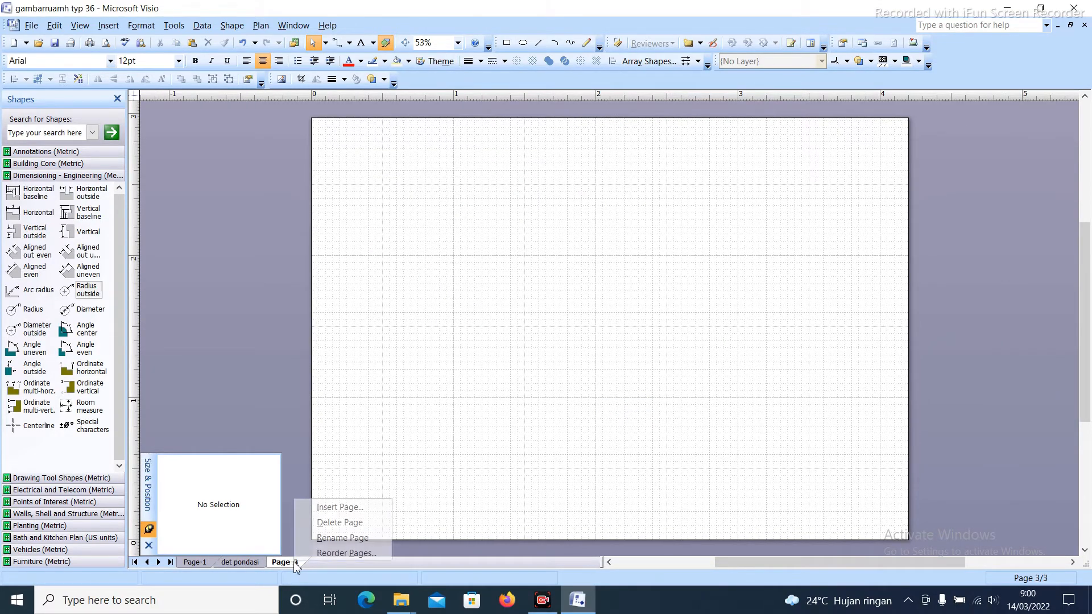
left_click(343, 540)
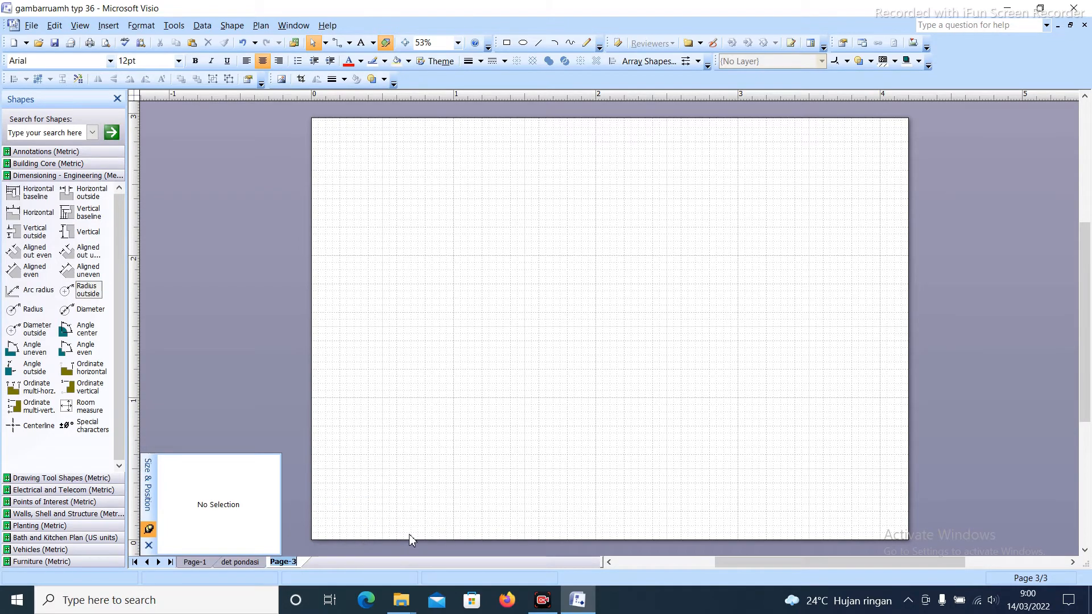
key("BackSpace")
type("lembar kop")
key("Return")
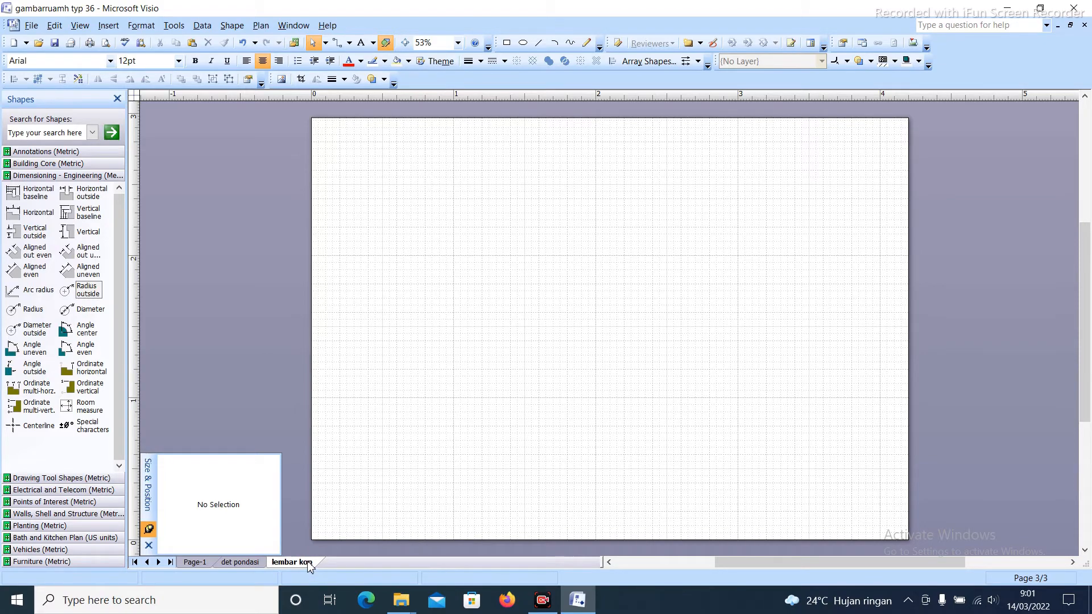
Change the lembar kop page's type from foreground to background in its page properties
left_click(29, 26)
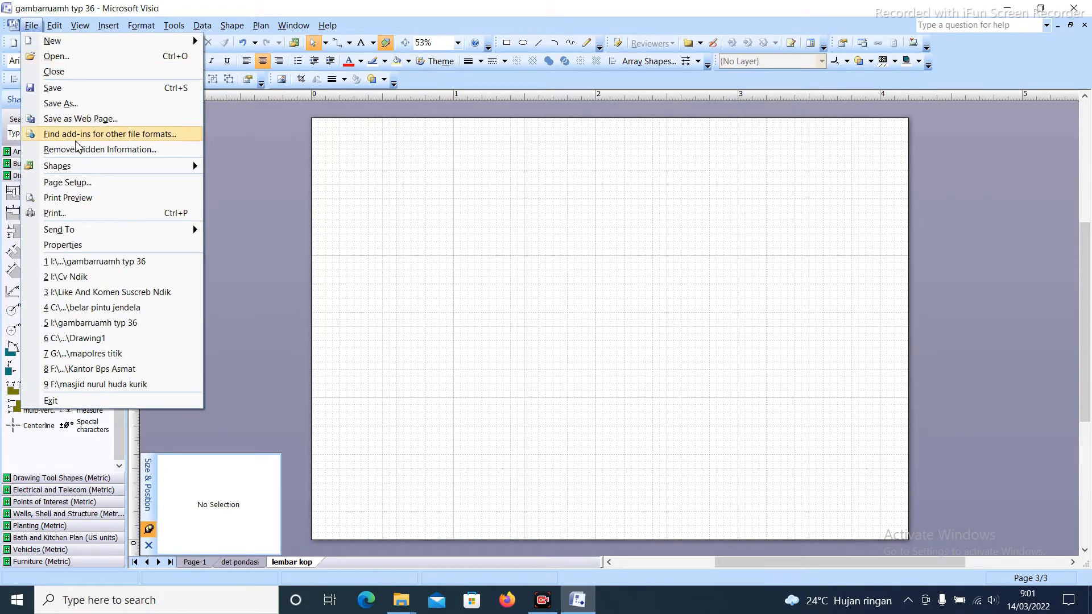
left_click(73, 184)
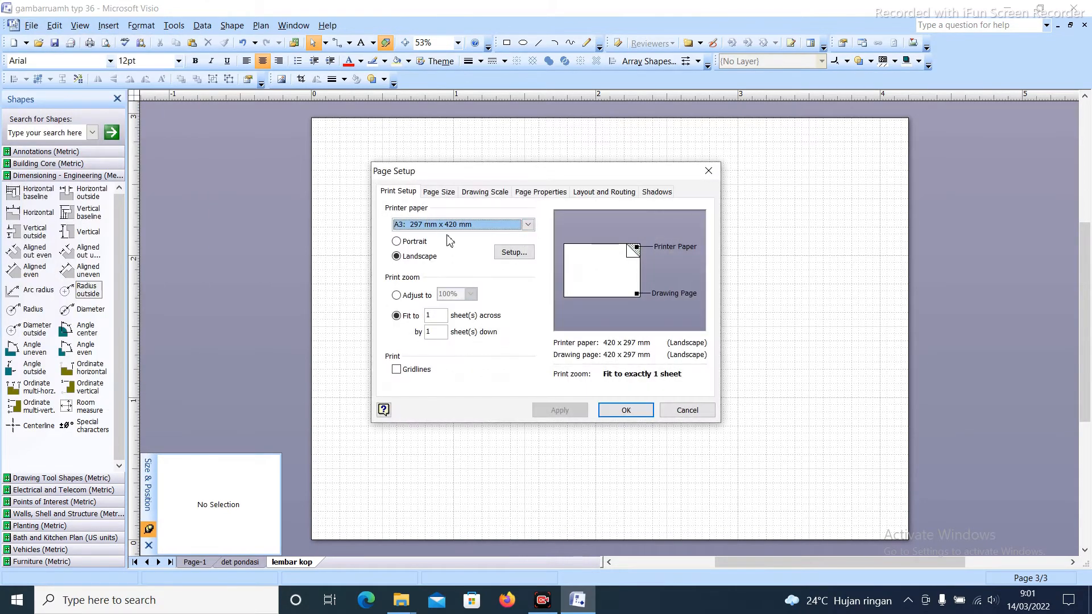
left_click(452, 196)
left_click(481, 195)
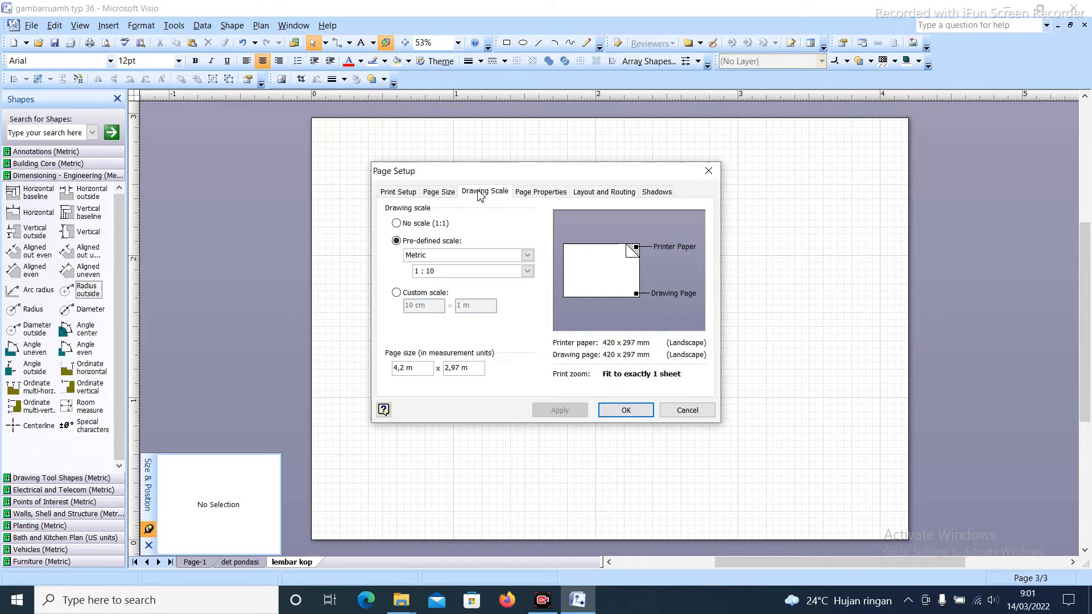
left_click(529, 196)
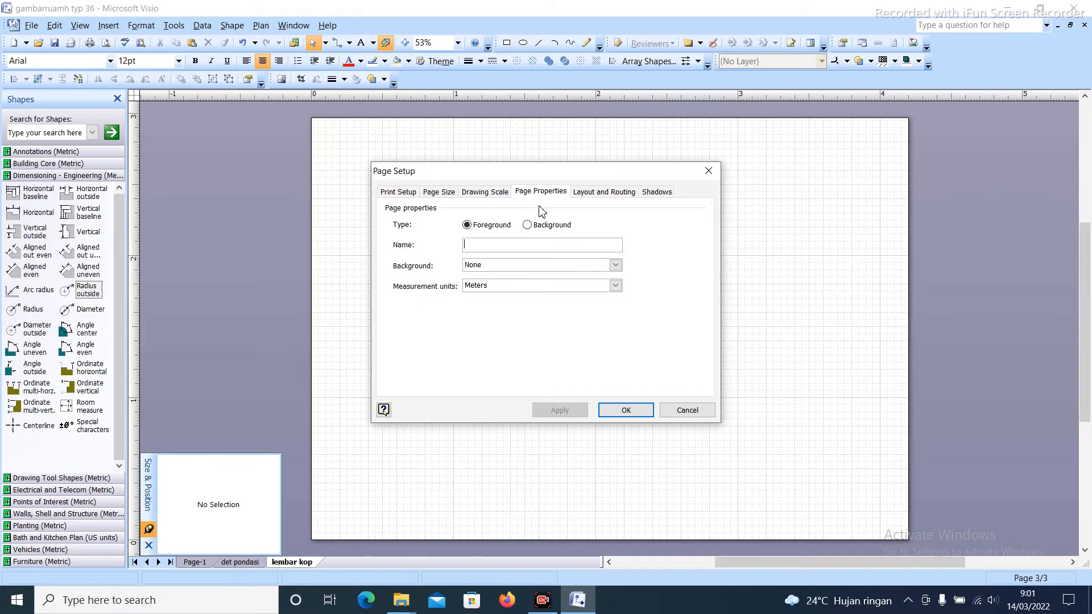
left_click(528, 225)
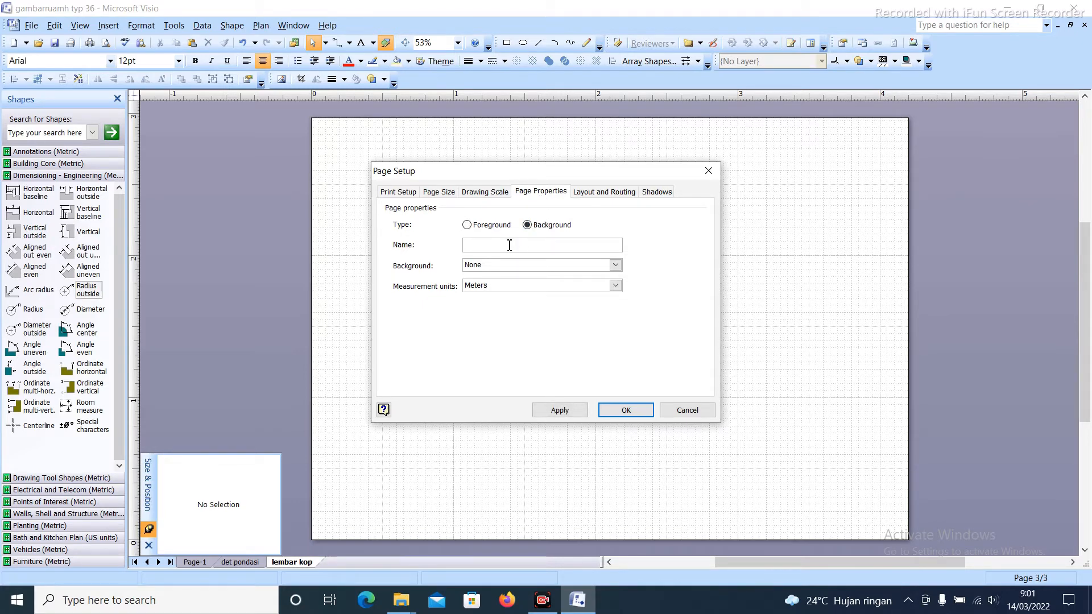
left_click(509, 246)
type("lembar kop")
left_click(626, 410)
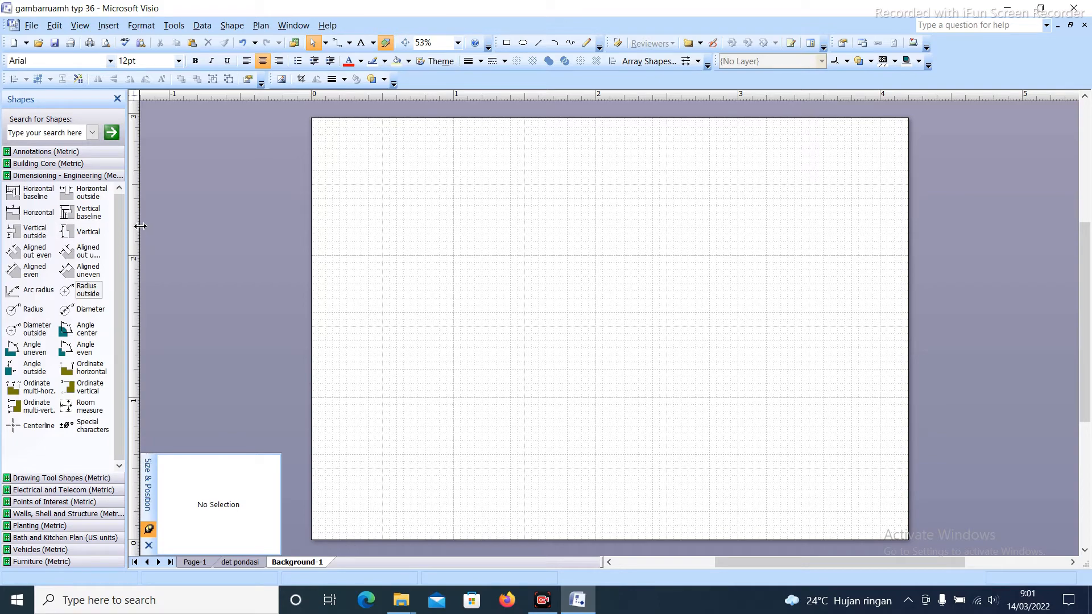
Place a vertical guide on the page's left edge at X = 0 m and a horizontal guide along its top edge
left_click_drag(140, 238, 311, 222)
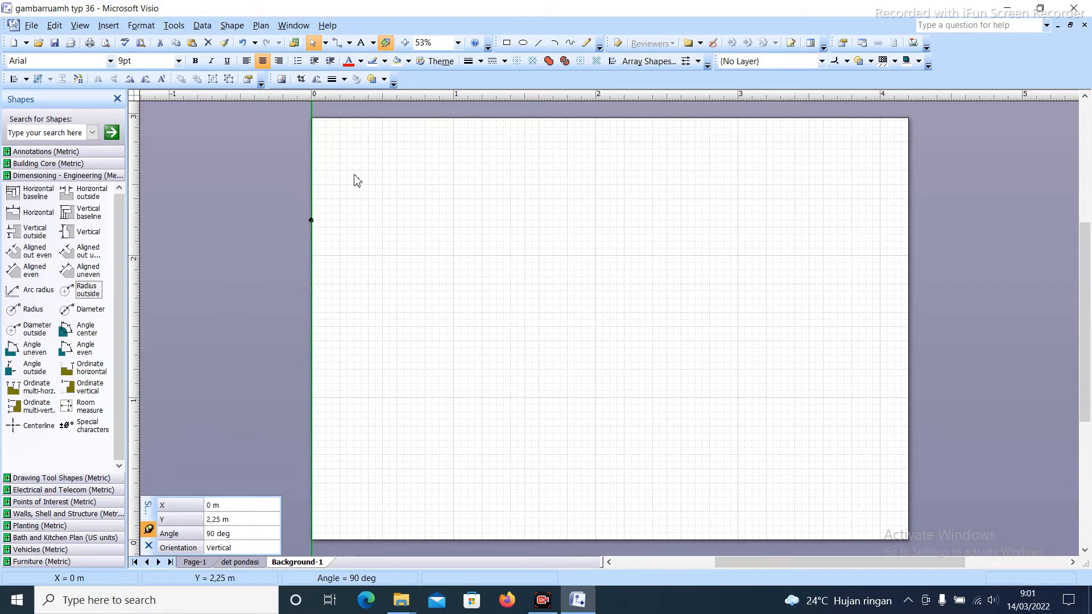
left_click(350, 129, "ctrl+shift")
left_click(382, 277, "ctrl+shift")
left_click(348, 130)
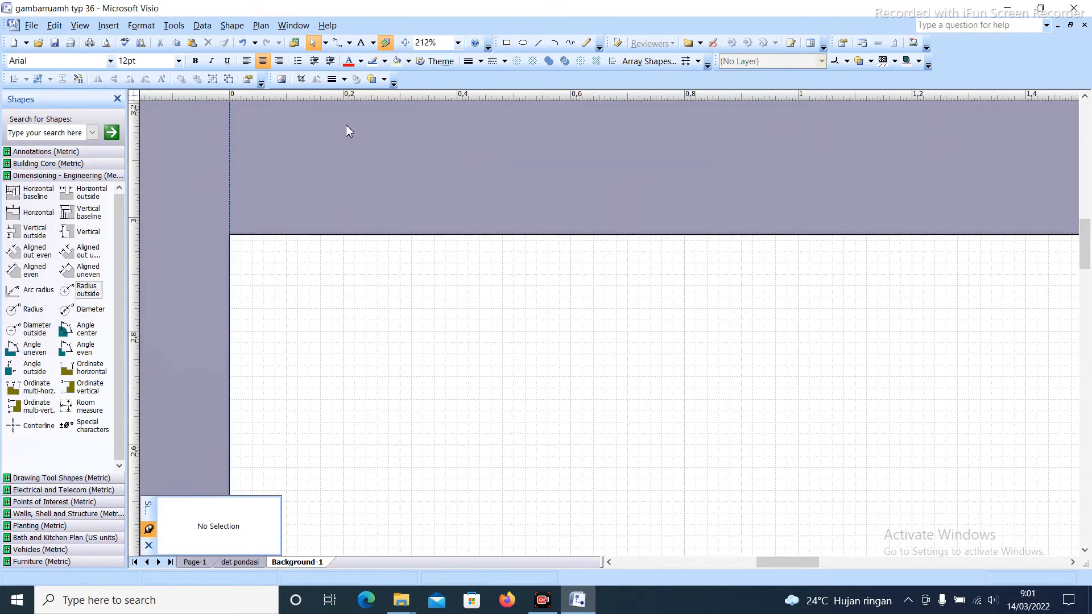
left_click_drag(349, 100, 351, 121)
left_click_drag(354, 167, 352, 235)
left_click_drag(351, 235, 351, 235)
scroll(350, 248, "down", 2)
left_click(512, 290)
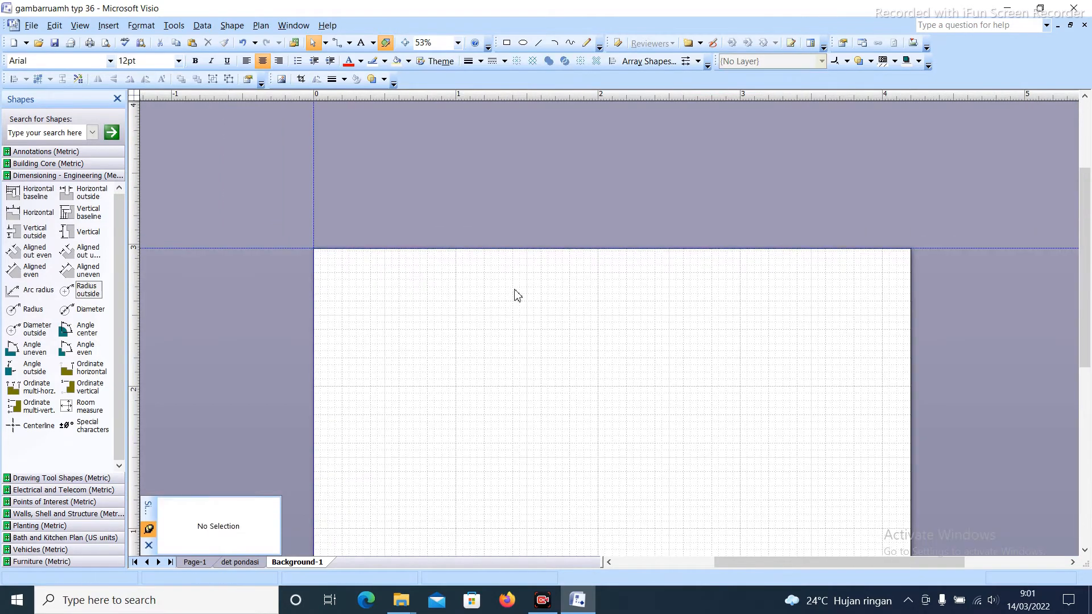
Place a vertical guide exactly on the page's right edge at X = 4.2 m
left_click_drag(594, 273, 528, 205)
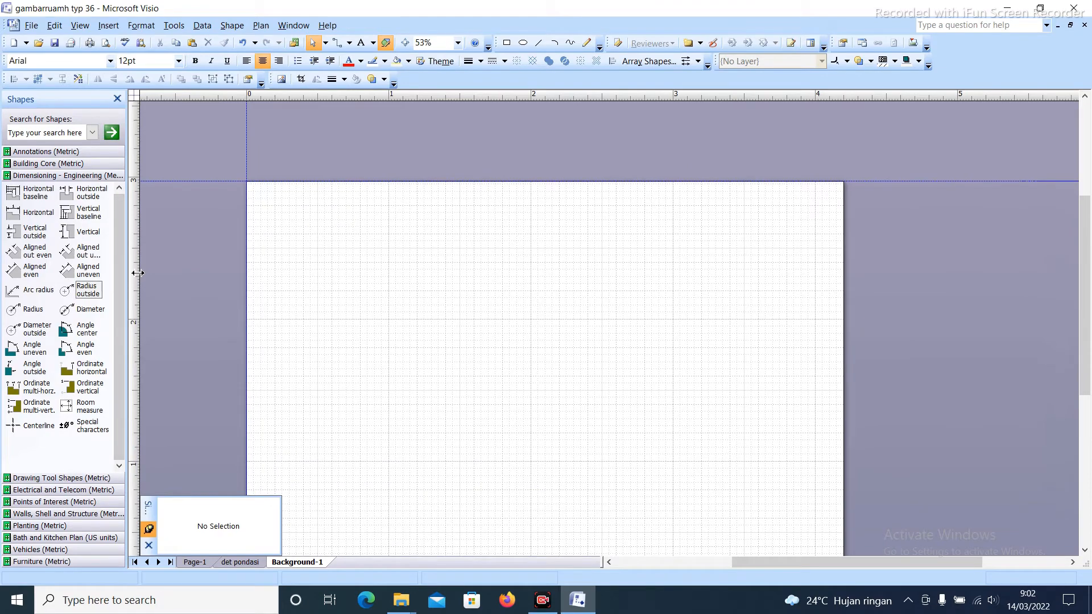
left_click_drag(137, 273, 844, 282)
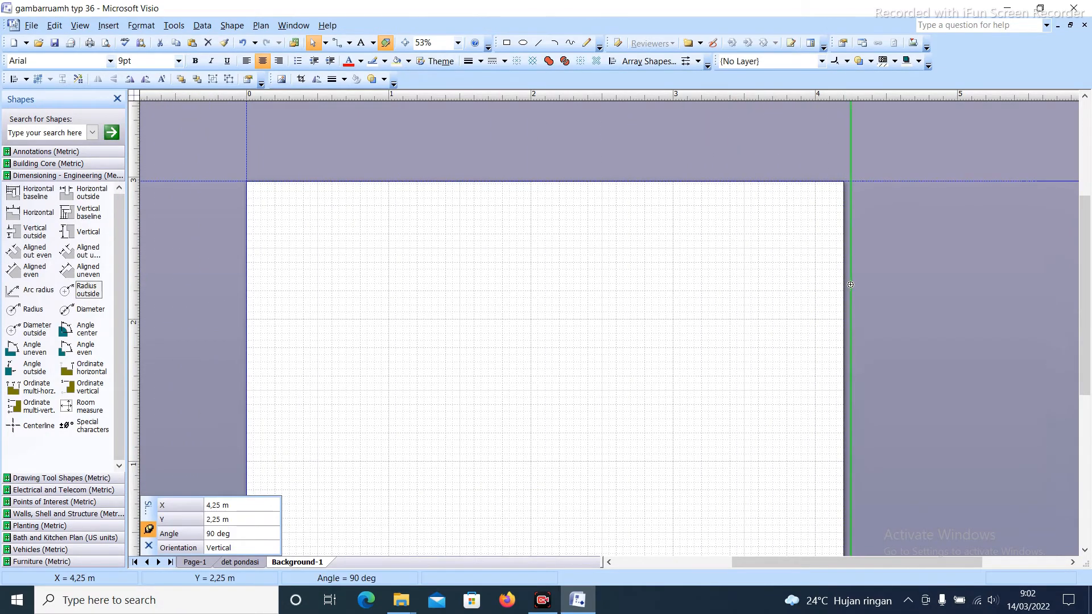
scroll(857, 285, "up", 2)
scroll(857, 285, "up", 3)
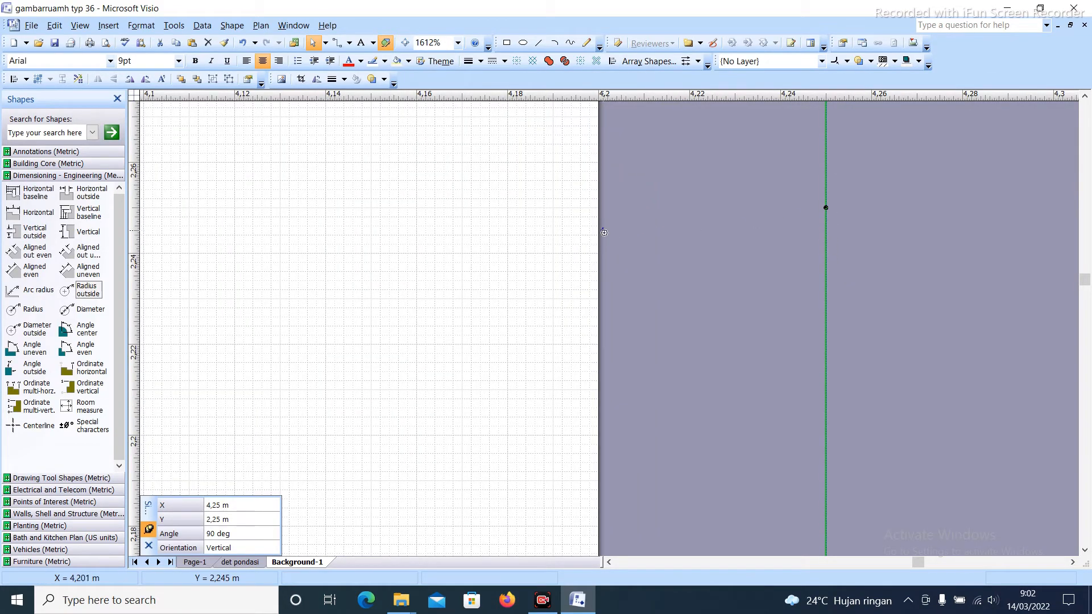
left_click_drag(599, 232, 598, 233)
scroll(719, 200, "down", 7)
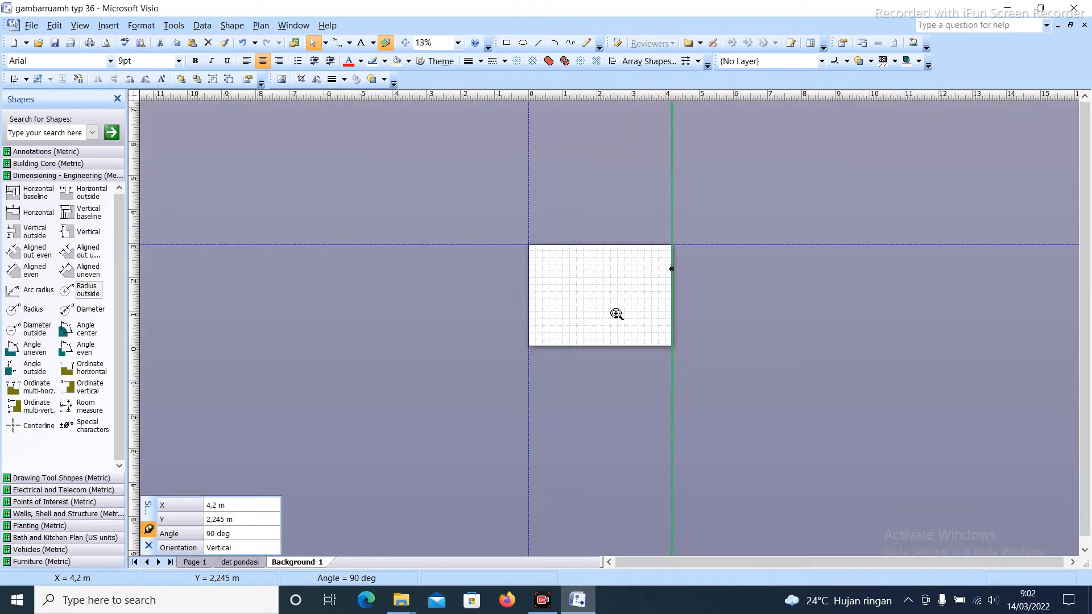
Place a horizontal guide along the page's bottom edge at Y = 0 m
scroll(616, 314, "up", 6)
left_click(617, 341)
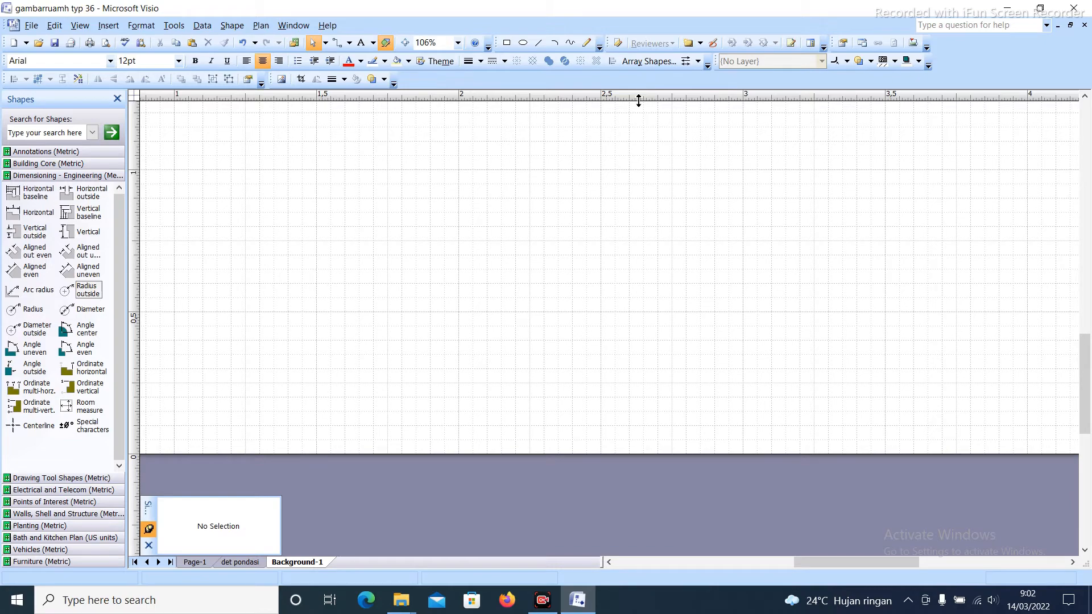
left_click_drag(637, 101, 599, 455)
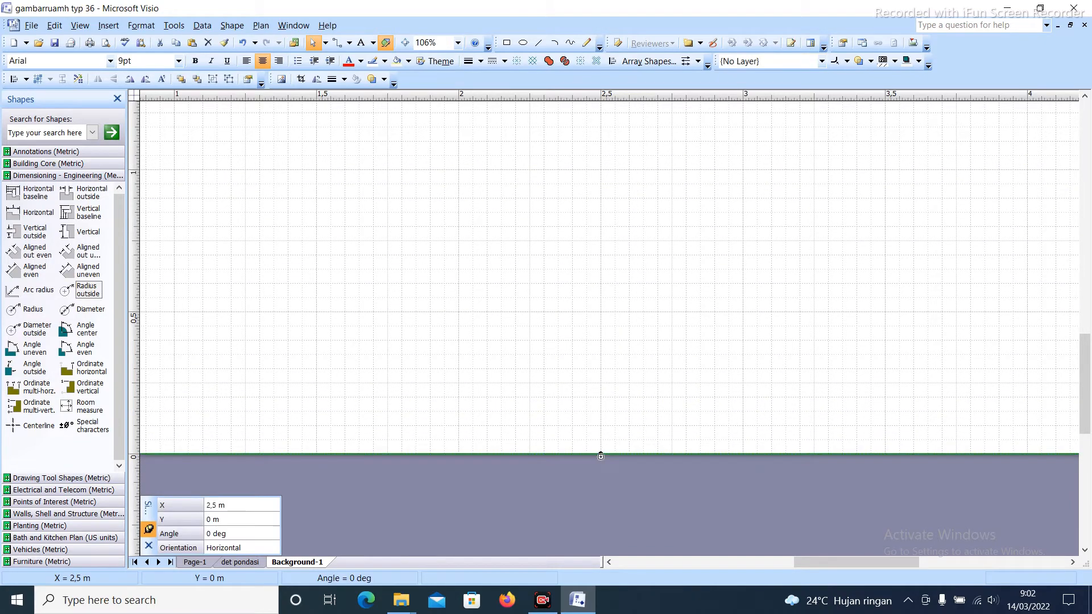
left_click(598, 383)
scroll(600, 383, "down", 3)
scroll(602, 342, "up", 2)
scroll(602, 343, "down", 1)
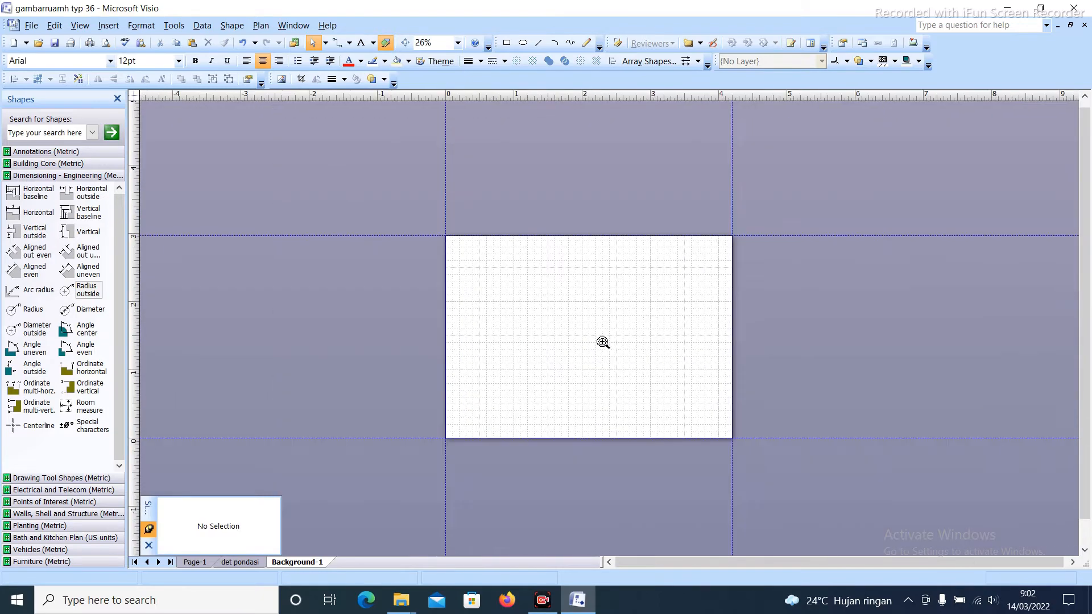
scroll(601, 341, "up", 1)
scroll(575, 312, "down", 1)
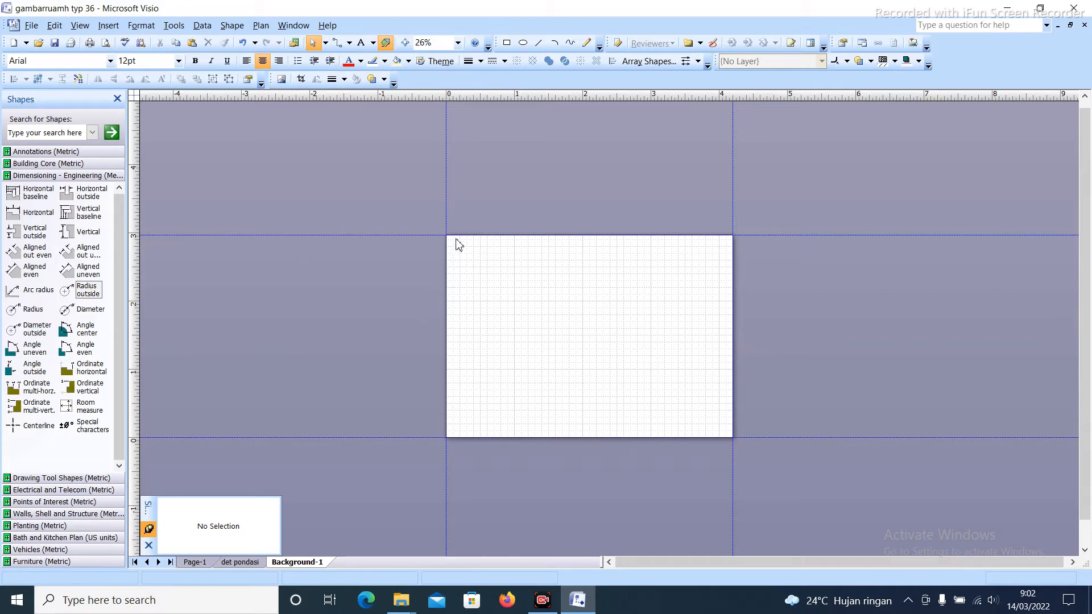
left_click(449, 213)
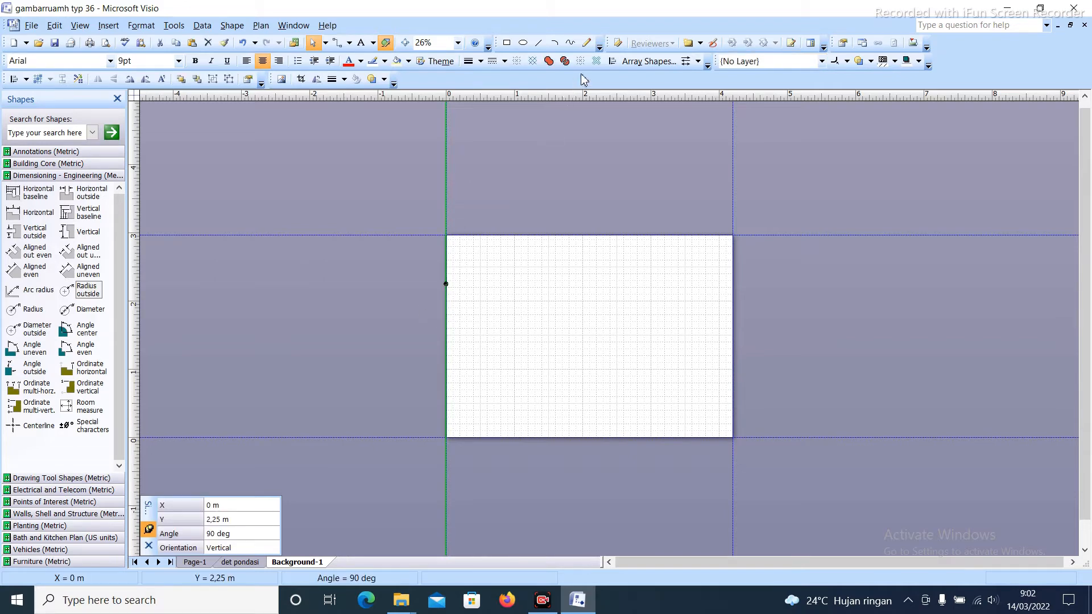
left_click(596, 61)
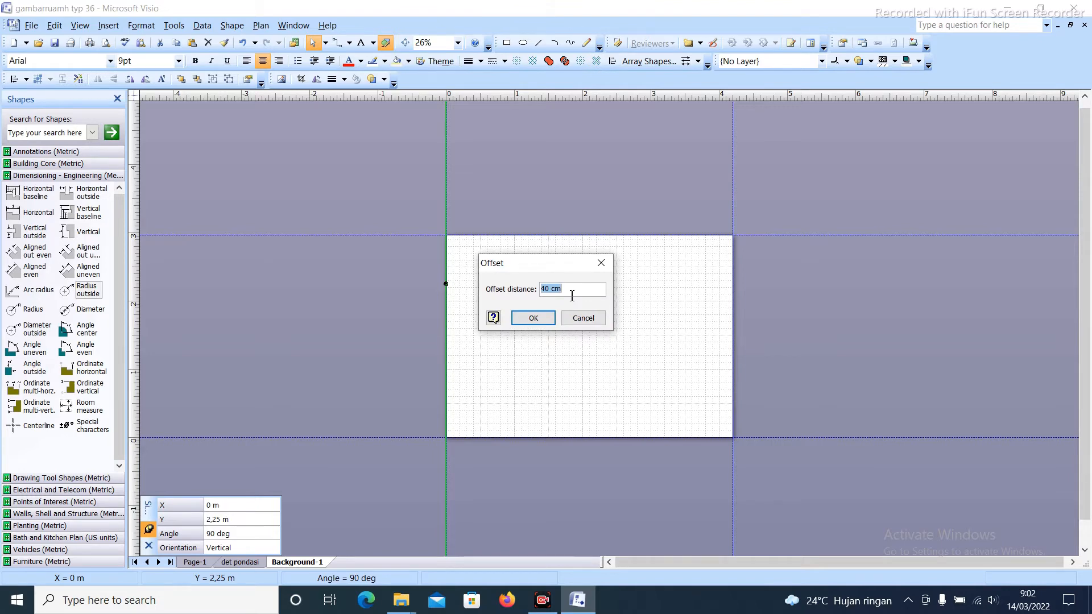
left_click(581, 318)
left_click(378, 153)
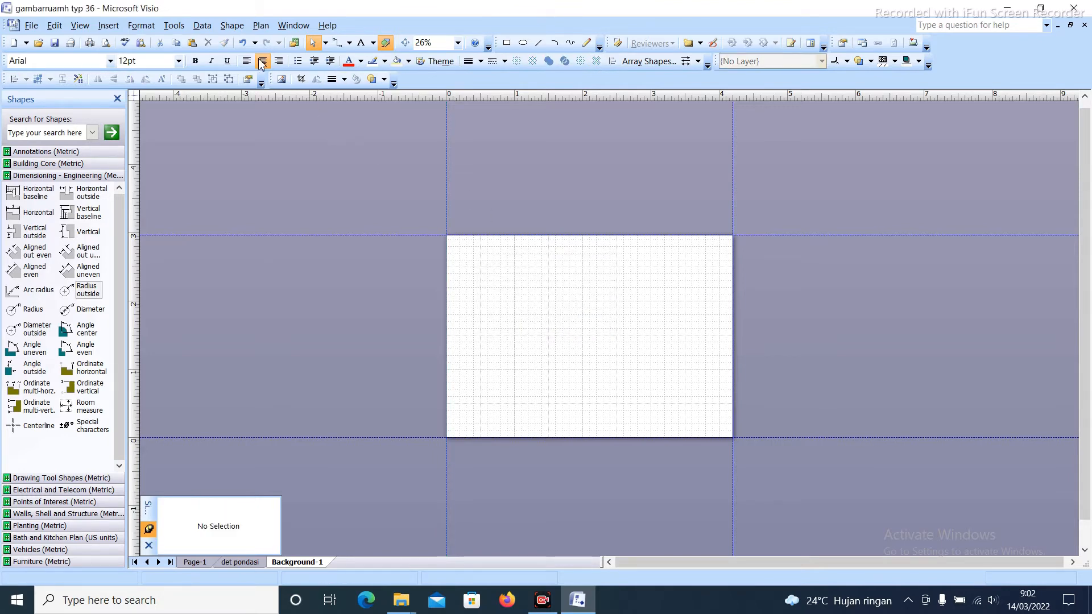
Set the background page's drawing scale to the predefined metric scale 1:100
left_click(33, 26)
left_click(105, 181)
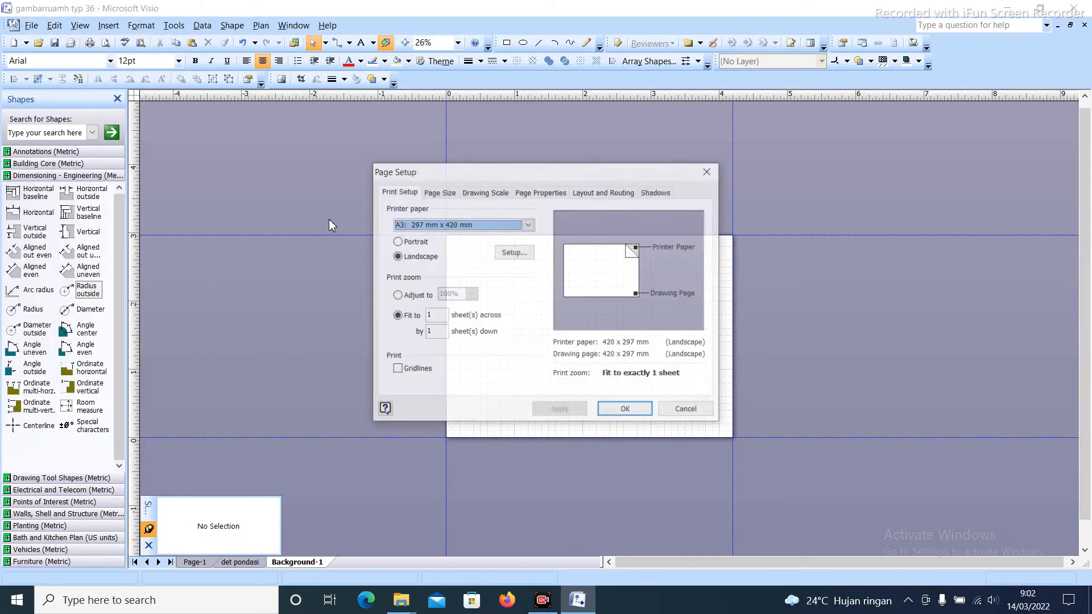
left_click(439, 193)
left_click(487, 191)
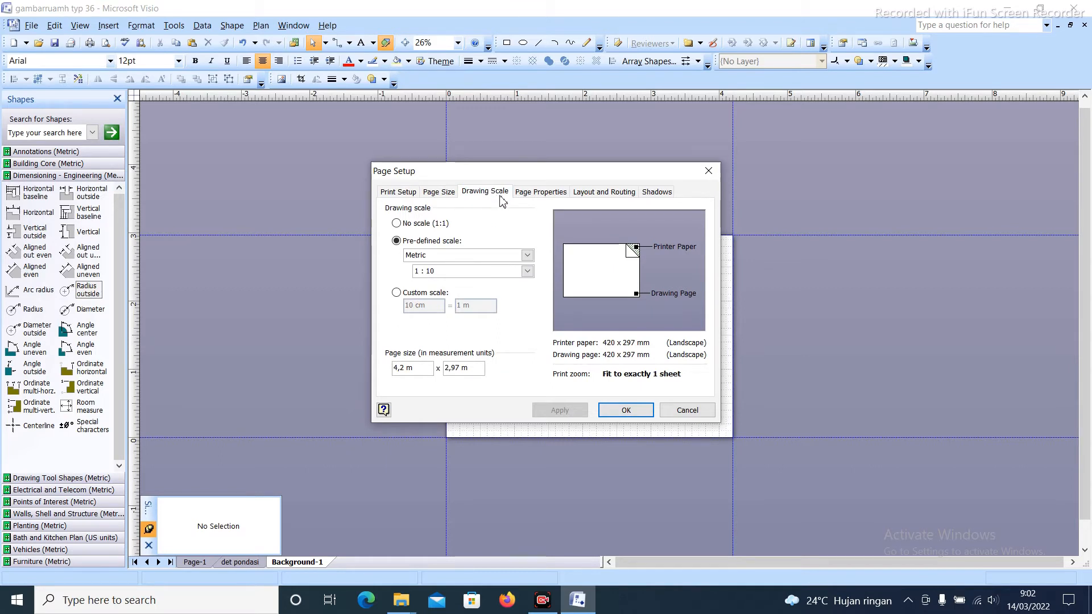
left_click(526, 272)
left_click(484, 302)
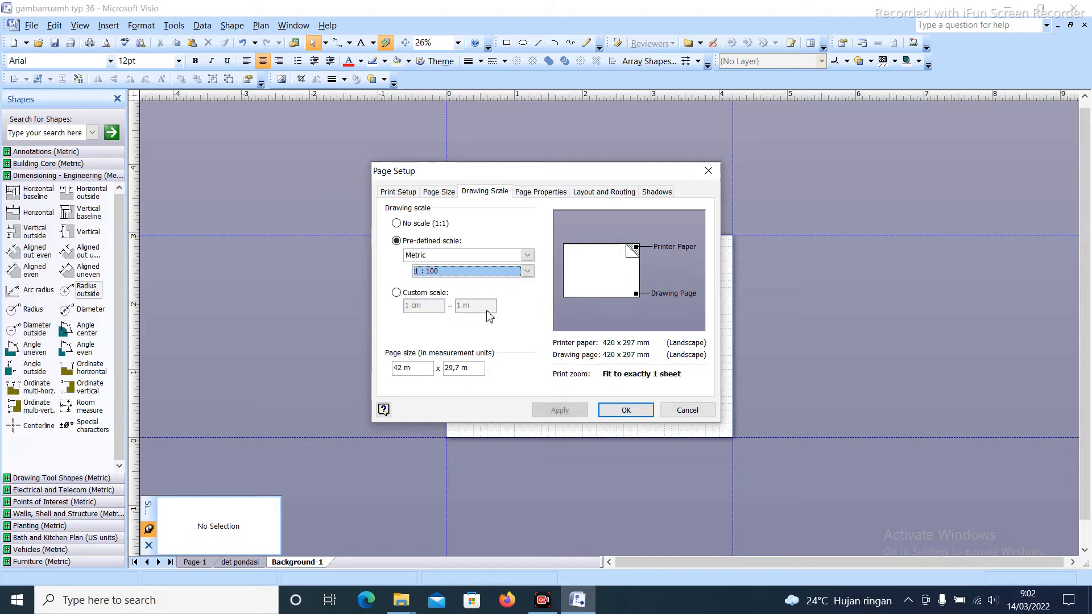
left_click(624, 411)
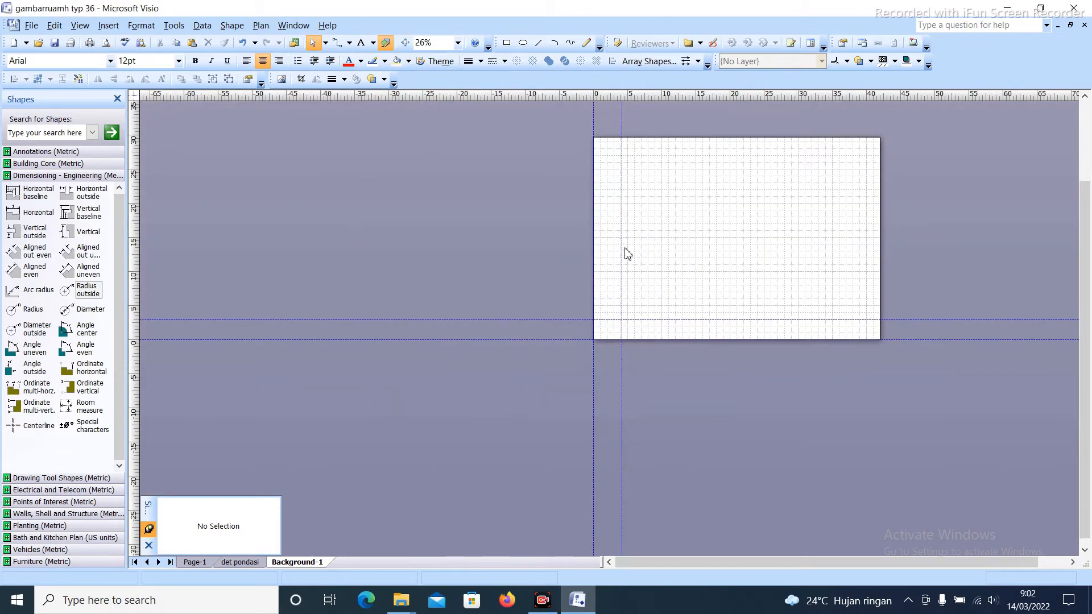
Move the upper horizontal guide onto the rescaled page's top edge at Y = 29.7 m
scroll(649, 347, "up", 1)
scroll(648, 356, "down", 2)
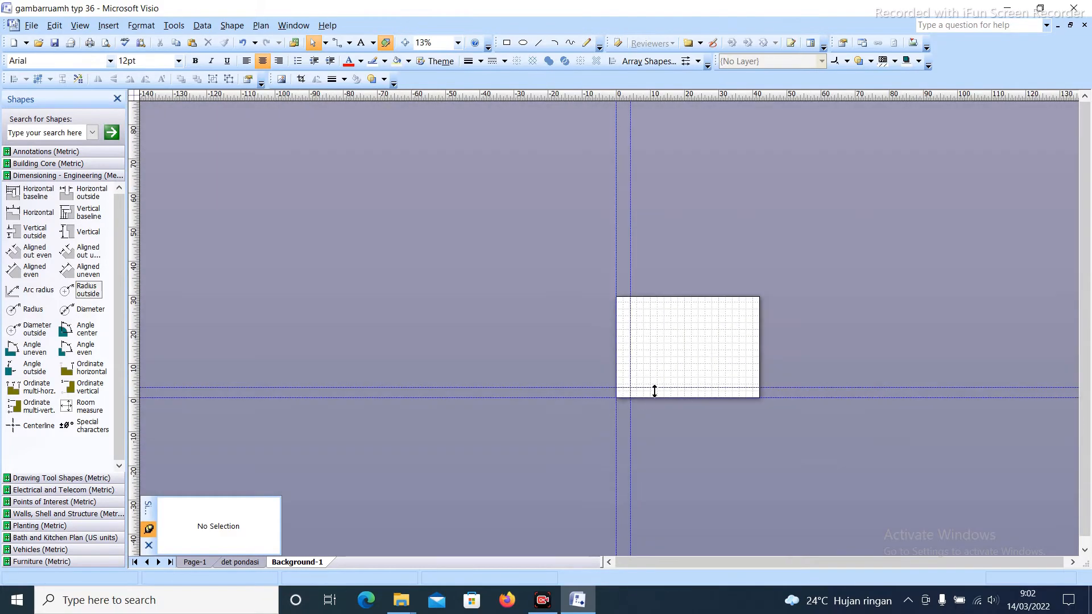
left_click_drag(655, 391, 666, 295)
left_click(637, 320)
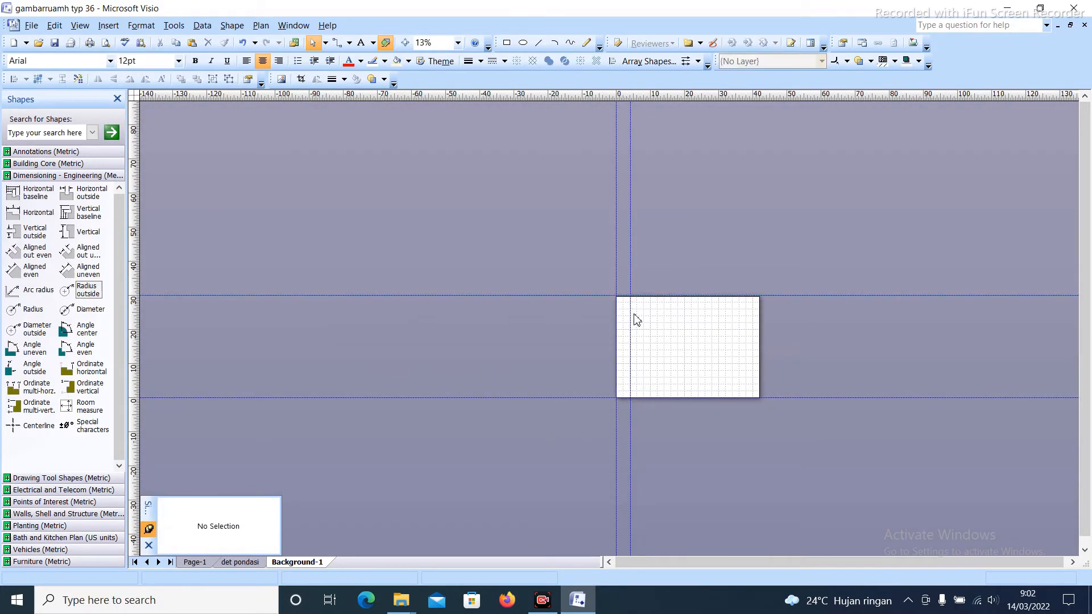
scroll(635, 309, "up", 8)
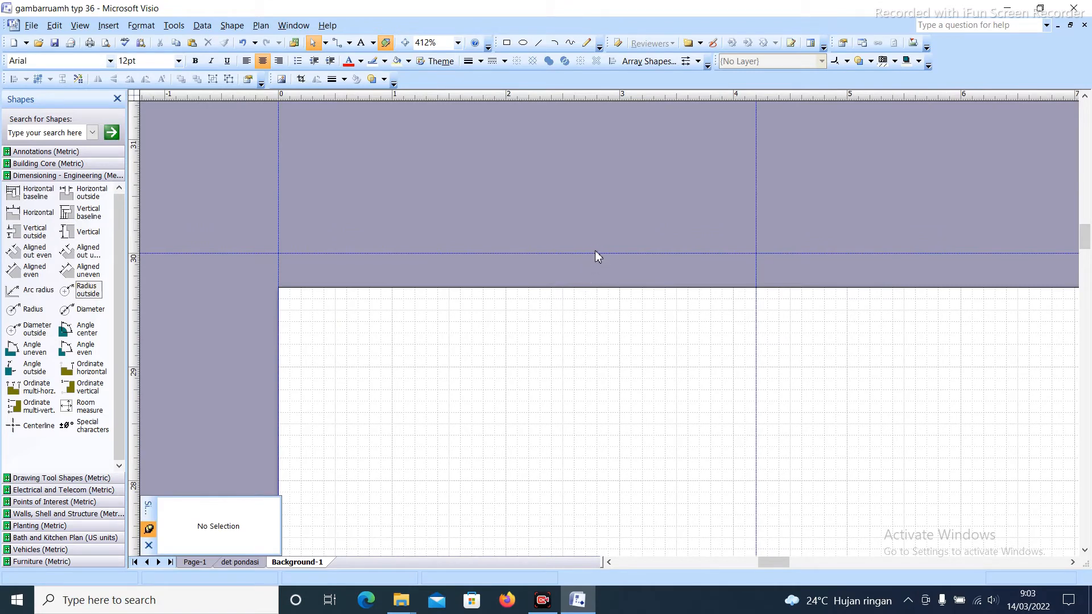
left_click(596, 254)
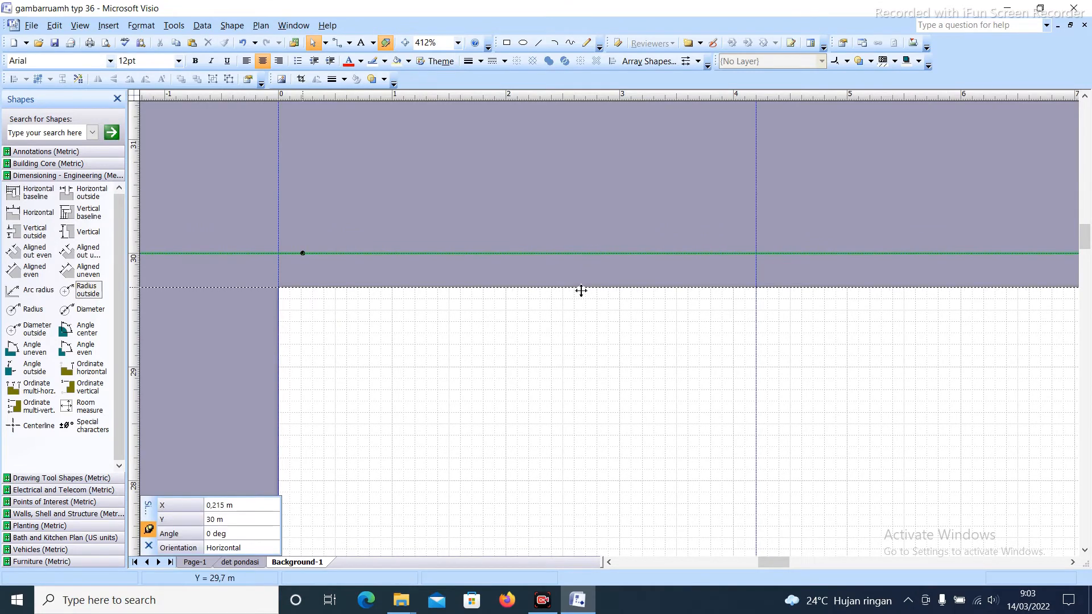
scroll(505, 343, "down", 6)
left_click(503, 350)
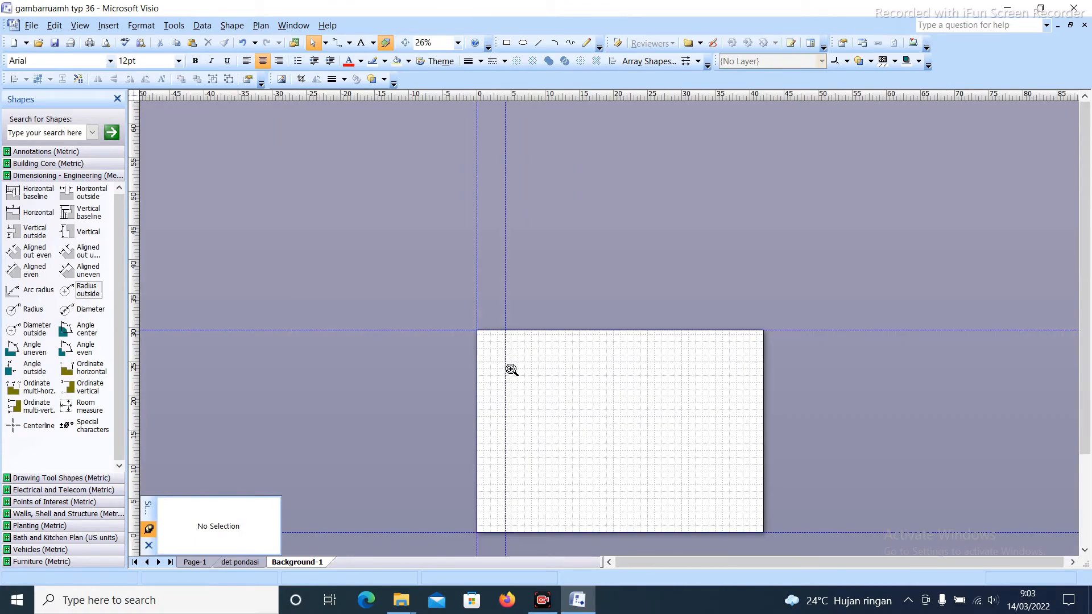
Move the inner vertical guide onto the rescaled page's right edge at X = 42 m
left_click_drag(505, 359, 764, 376)
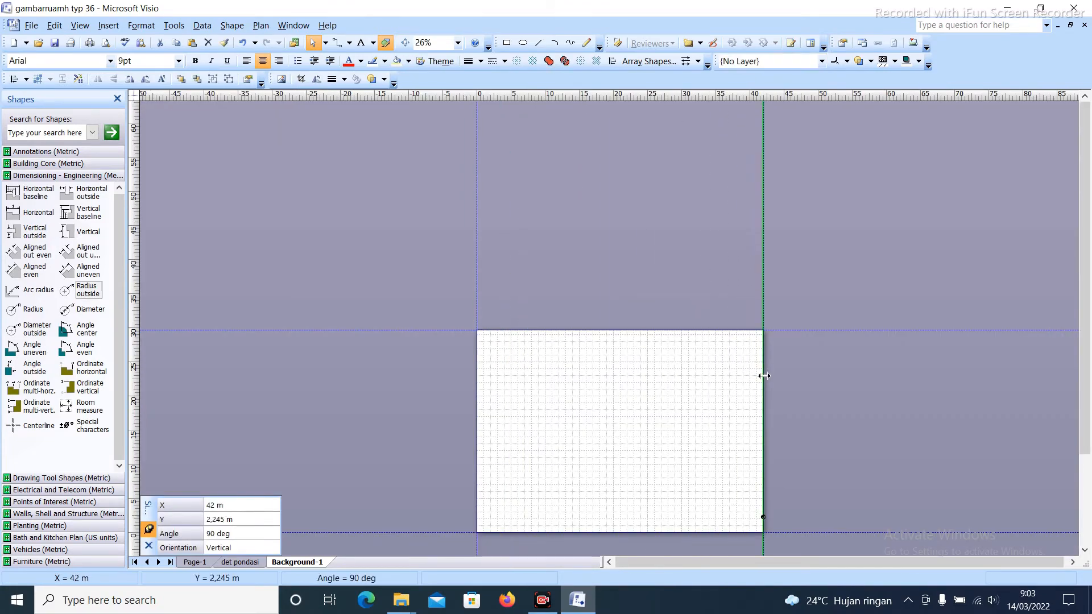
scroll(745, 529, "up", 4)
scroll(751, 436, "down", 4)
left_click(697, 356)
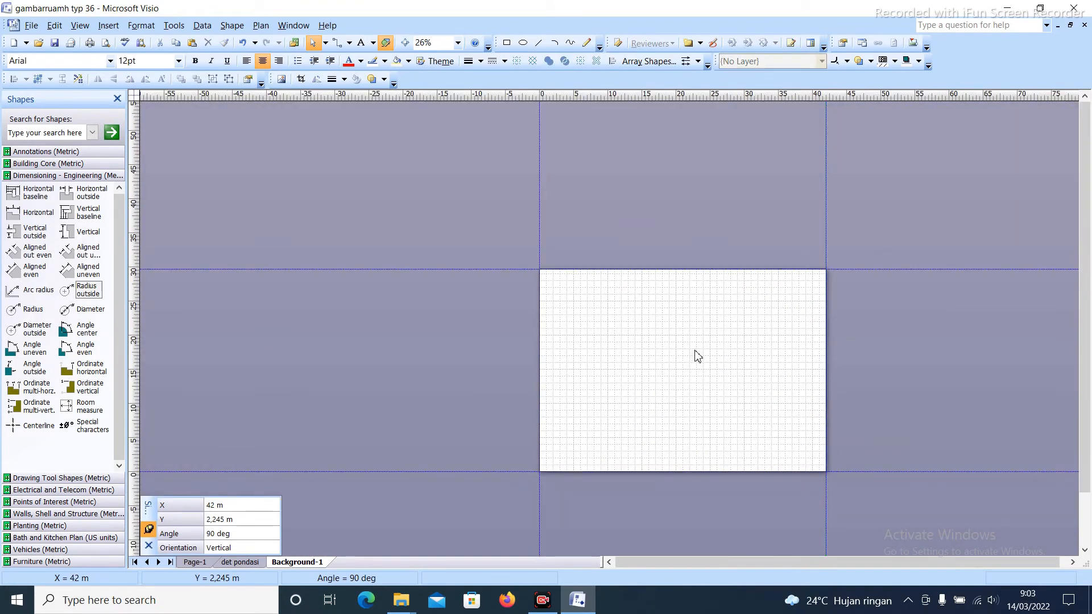
Offset the vertical guide on the page's left edge by 2 m
scroll(543, 273, "up", 3)
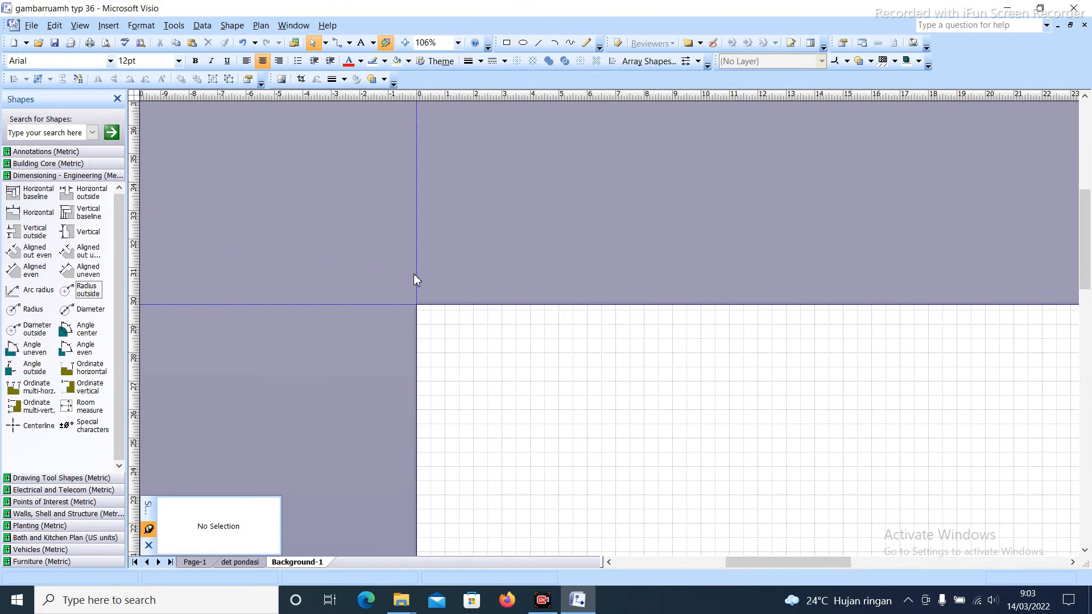
left_click(418, 270)
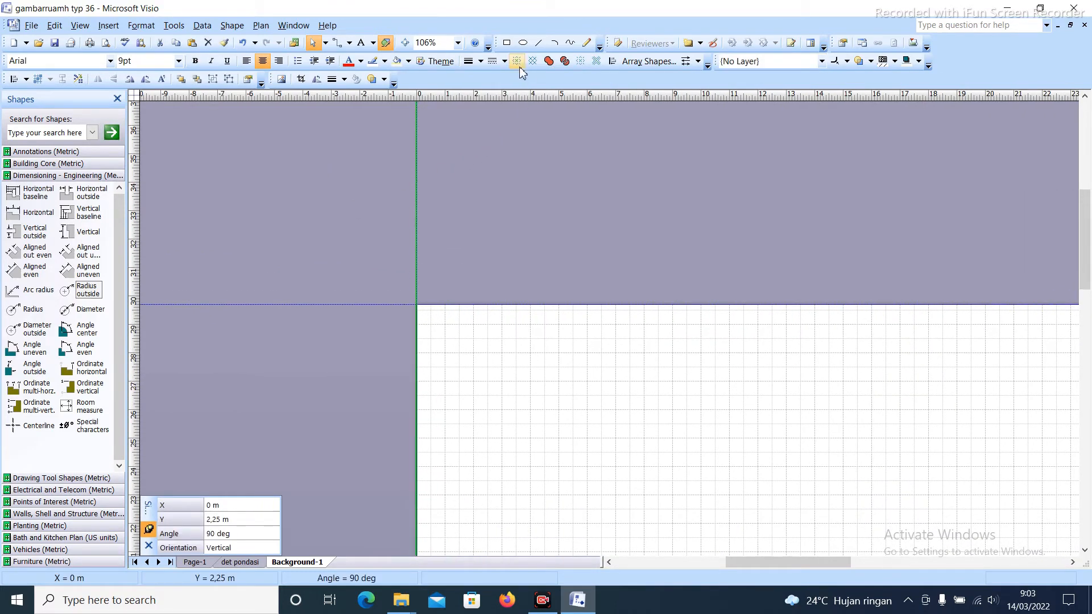
left_click(594, 62)
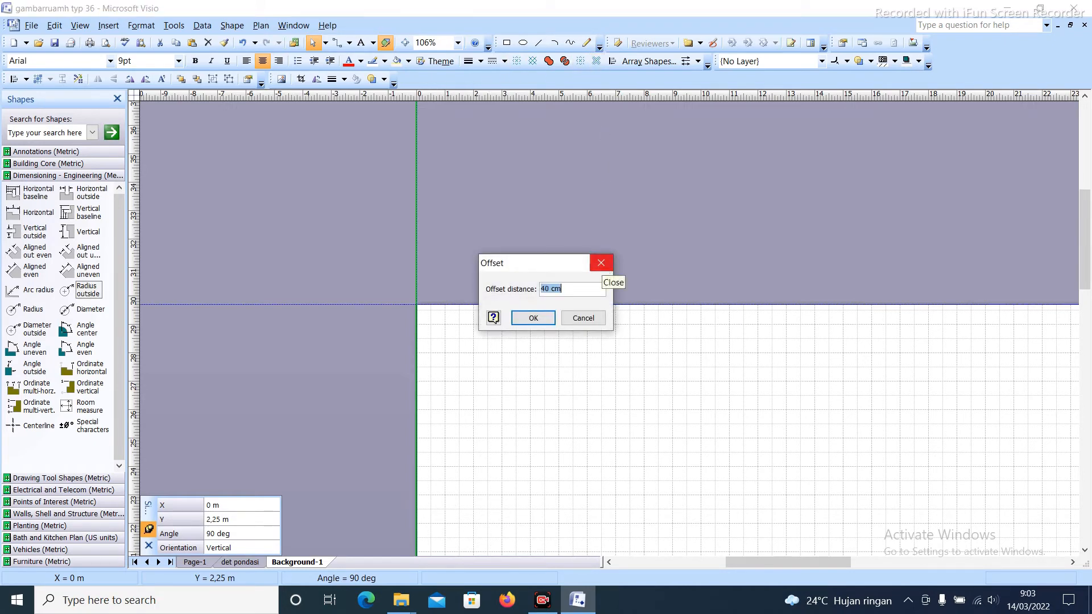
type("2")
type("m")
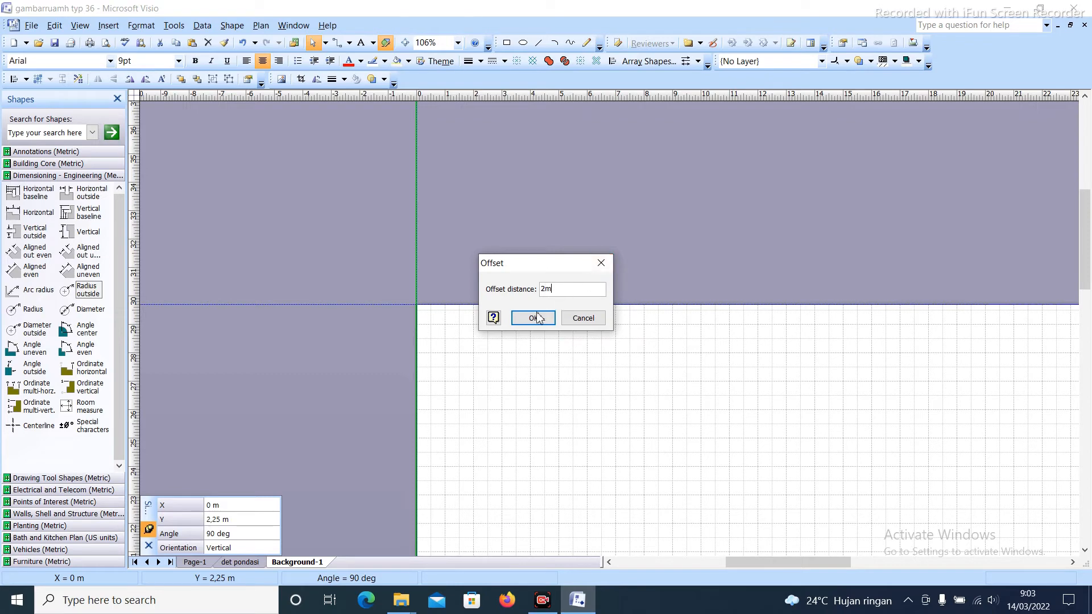
left_click(533, 317)
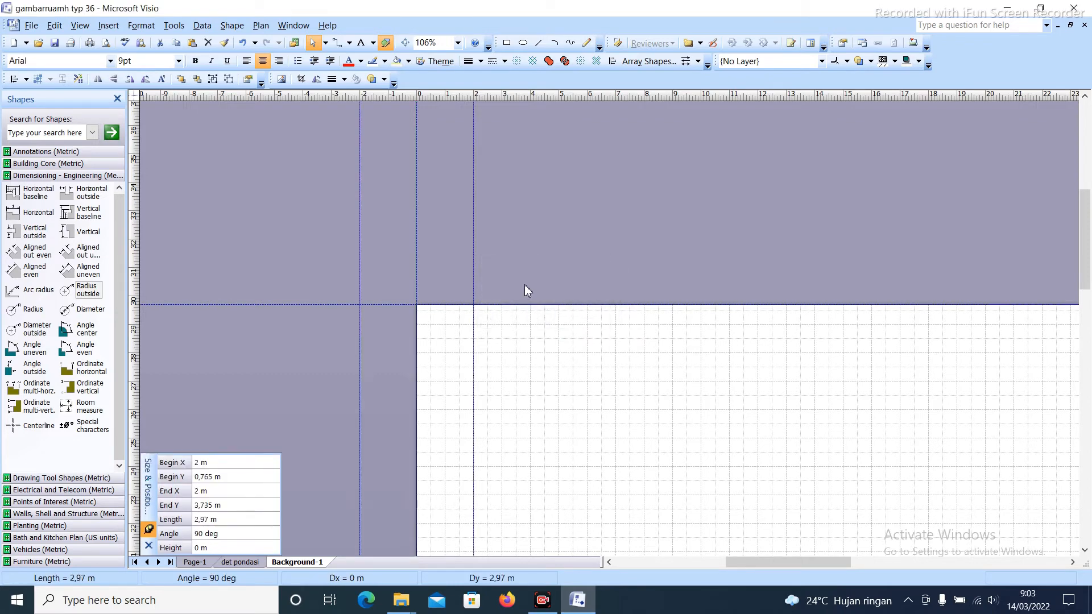
Offset the guides on the page's top, bottom and right edges together by 1 m
left_click(392, 305)
scroll(391, 305, "down", 5)
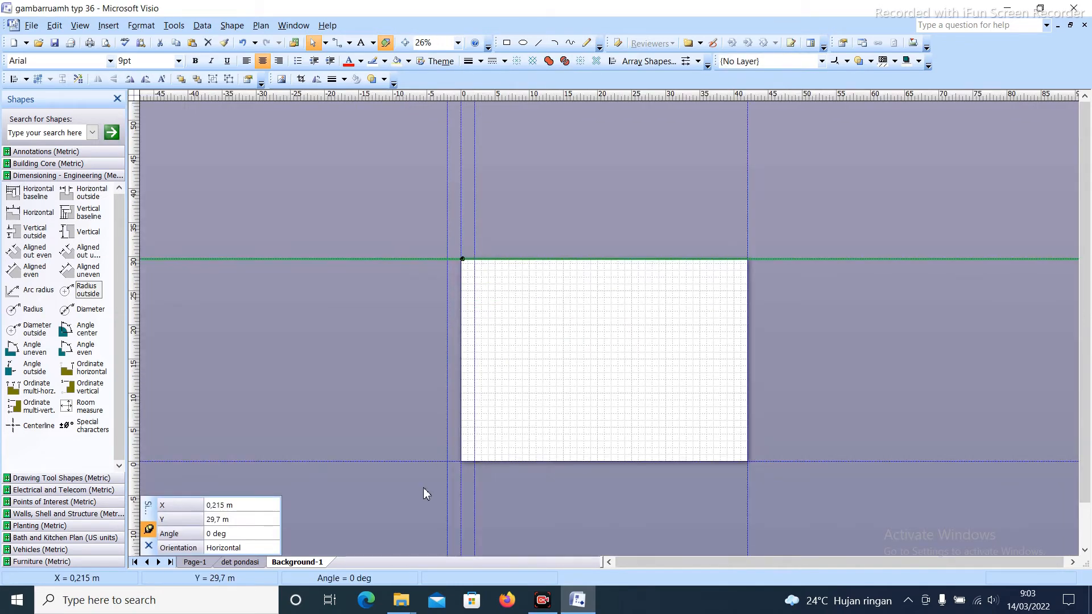
left_click(430, 461, "shift")
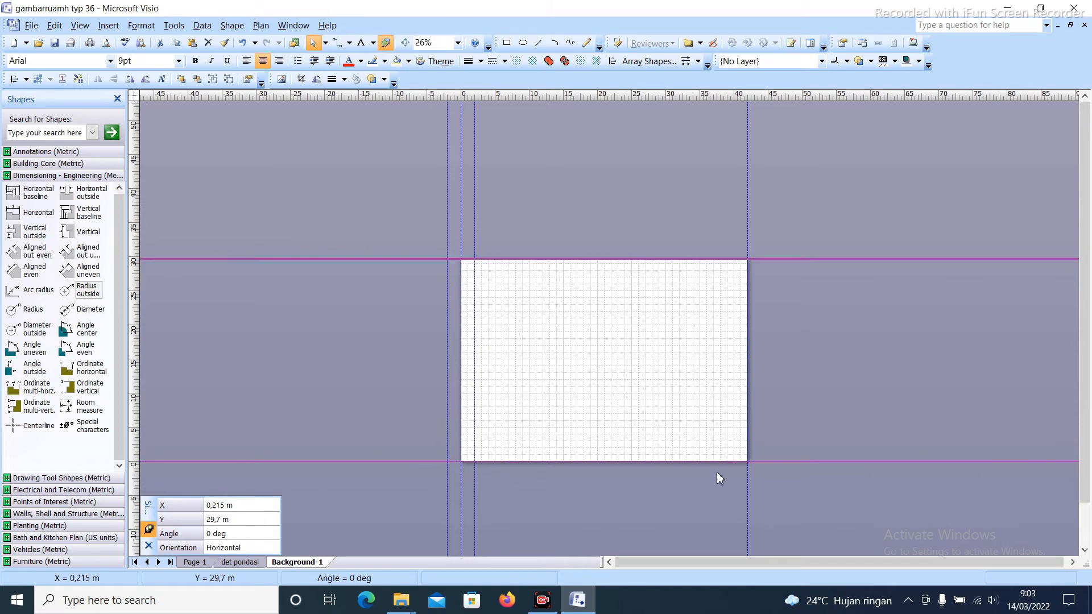
left_click(748, 480, "shift")
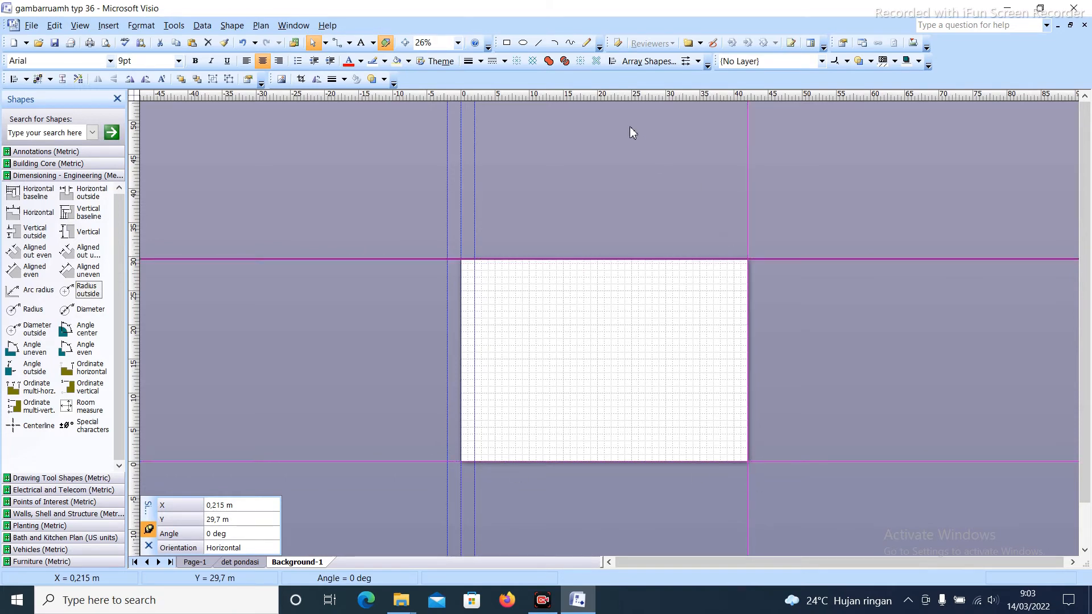
left_click(596, 61)
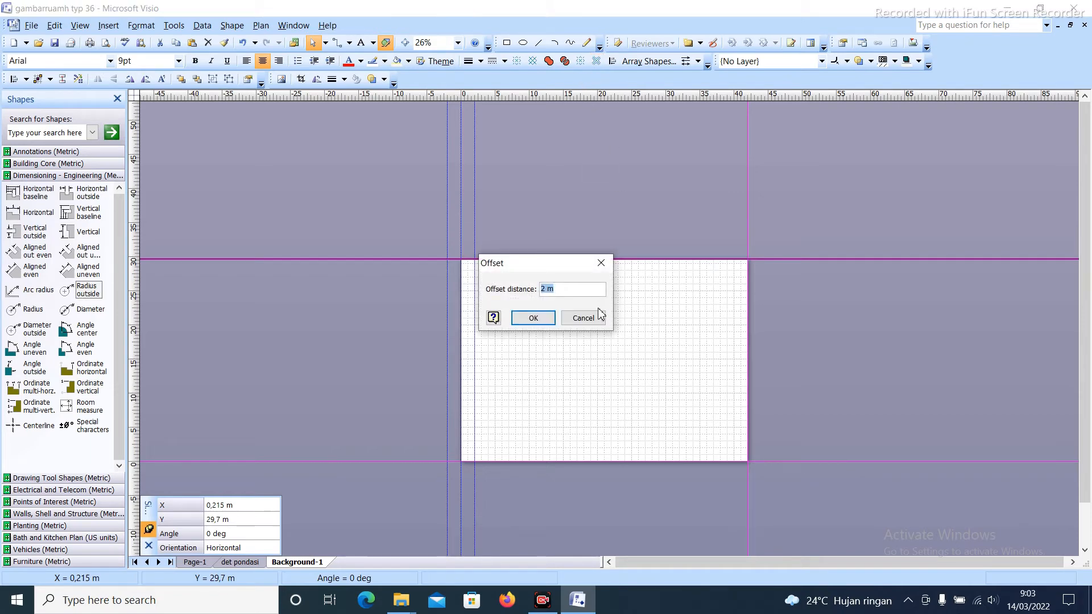
type("1m")
left_click(534, 318)
Draw a frame rectangle about 39.1 m by 27.7 m between the inner offset guides on the background page
left_click(546, 302, "ctrl+shift")
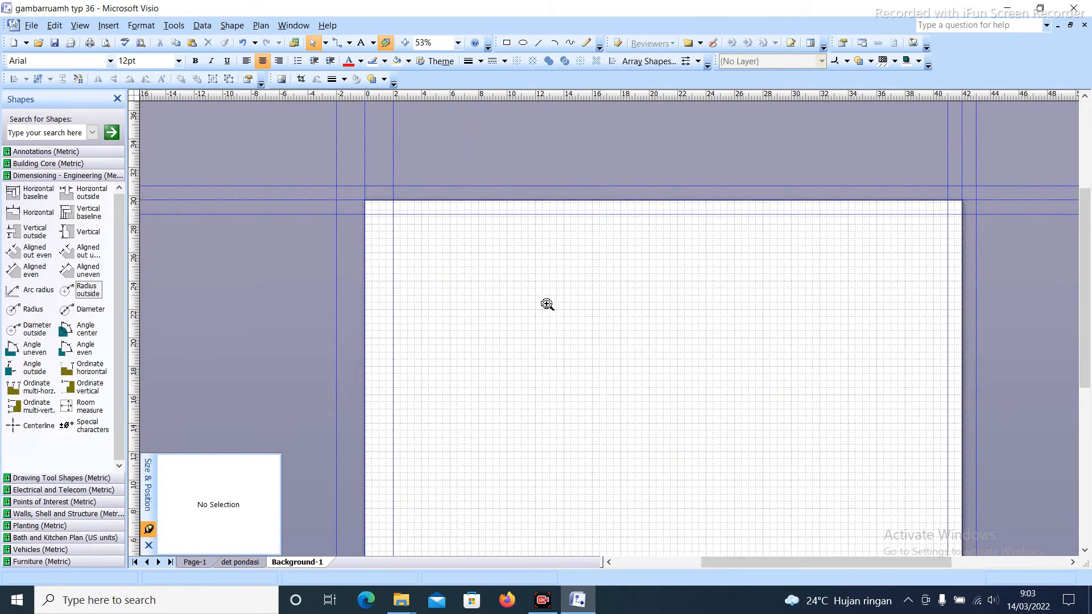
right_click(448, 186, "ctrl+shift")
left_click(569, 333, "ctrl+shift")
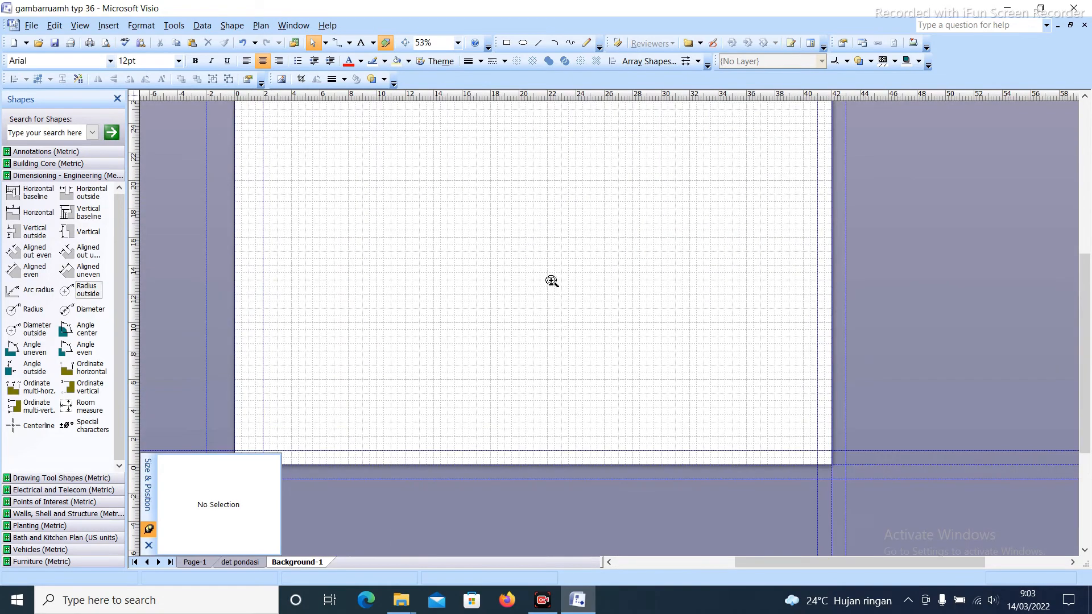
left_click_drag(551, 280, 577, 342)
right_click(576, 306, "ctrl+shift")
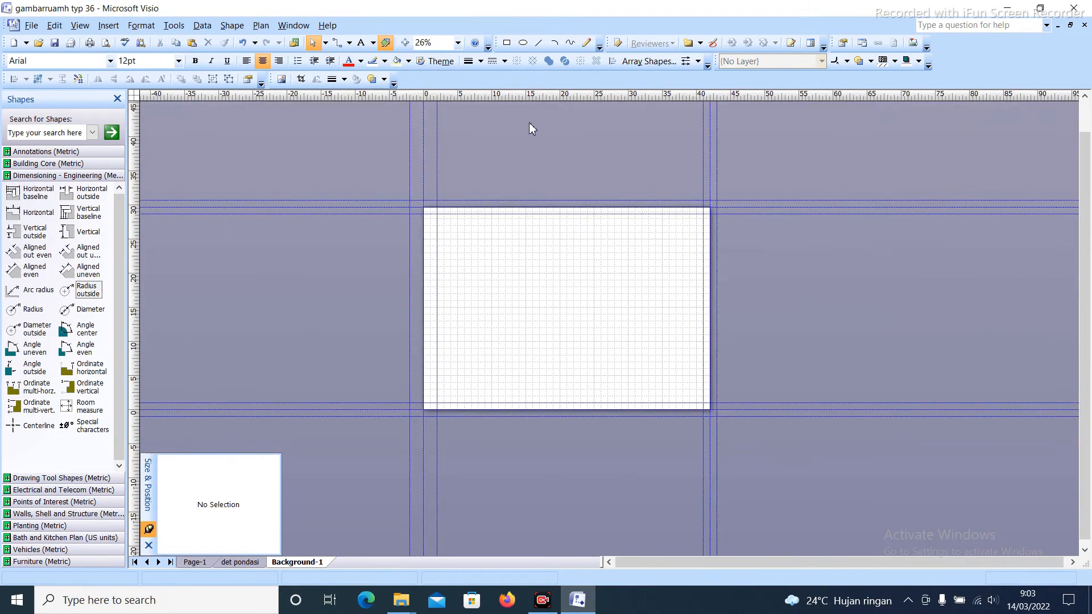
left_click(507, 43)
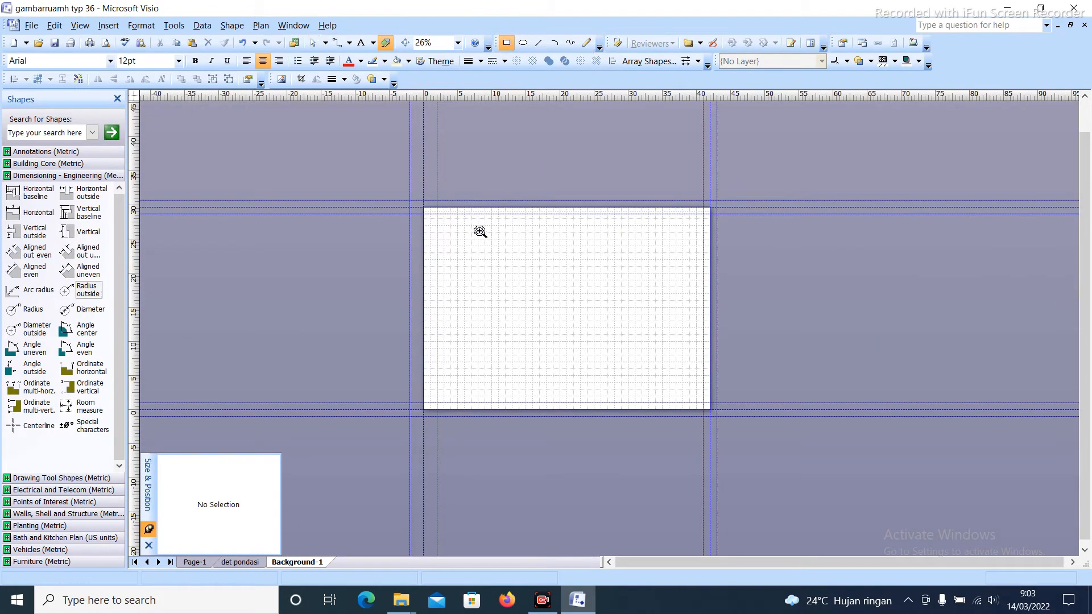
left_click(449, 222, "ctrl+shift")
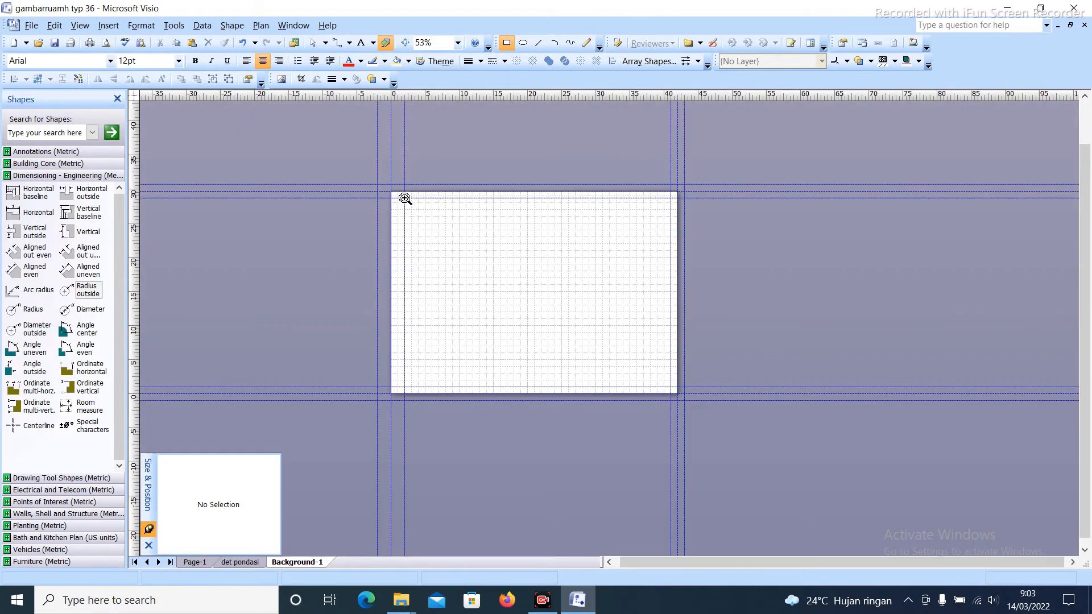
right_click(405, 198, "ctrl+shift")
left_click_drag(404, 199, 671, 387)
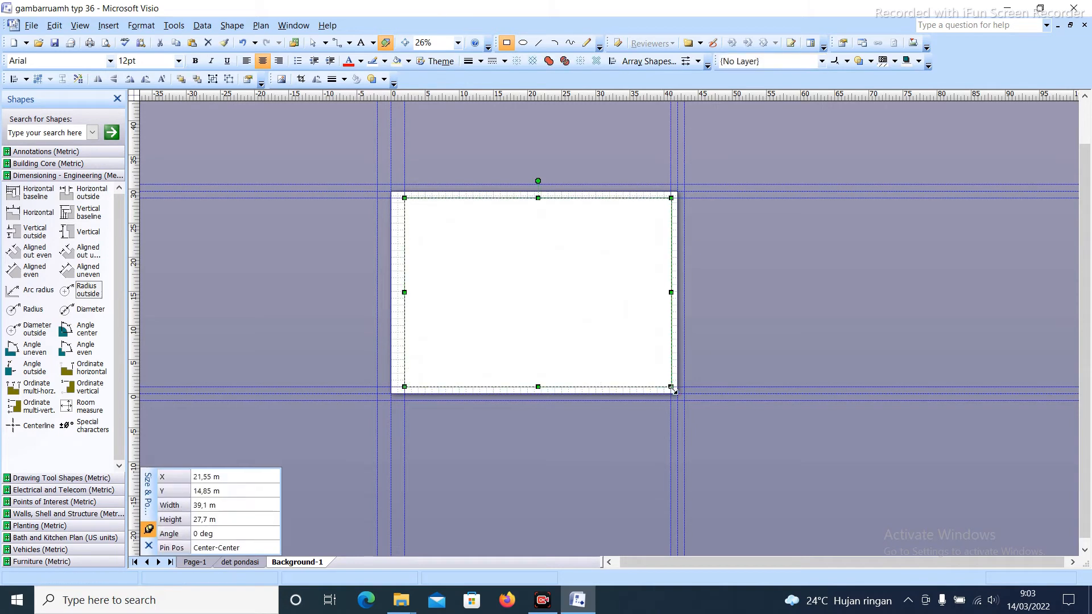
left_click(311, 43)
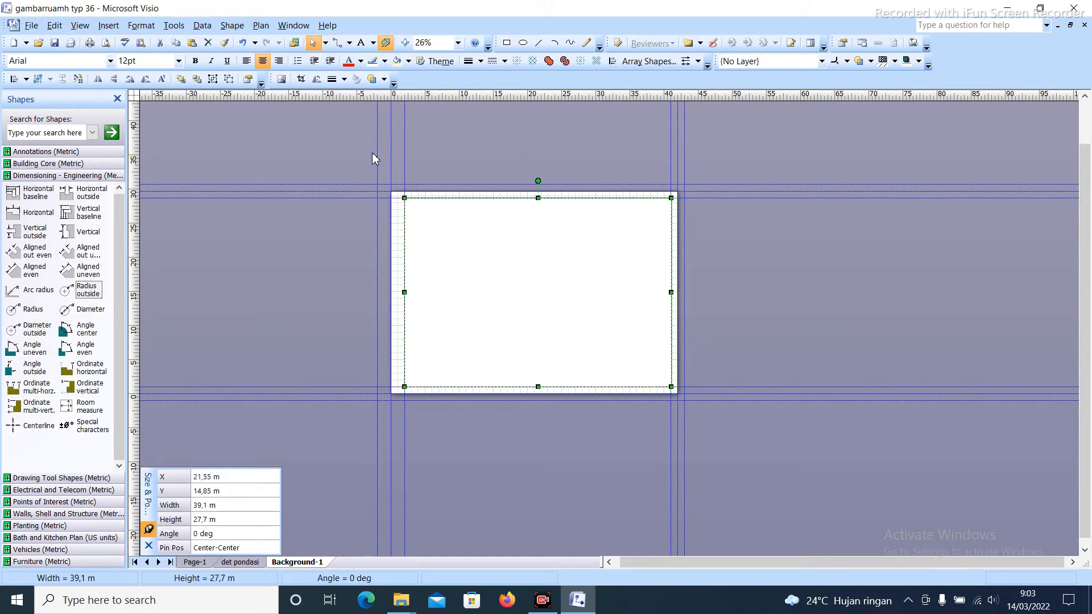
Set the frame rectangle's fill to No Fill
left_click(452, 220, "ctrl+shift")
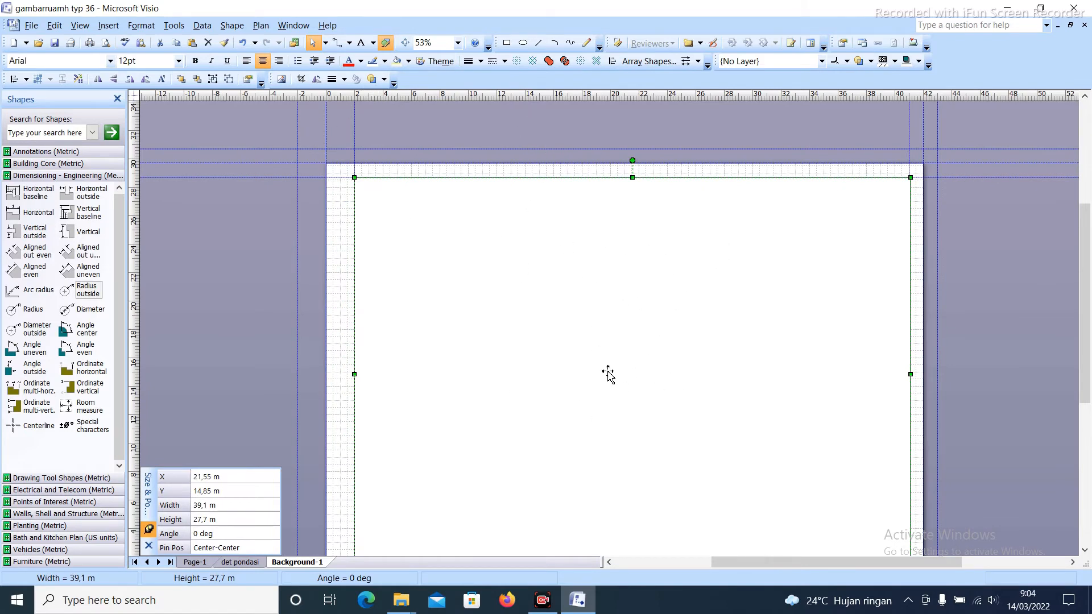
left_click(409, 62)
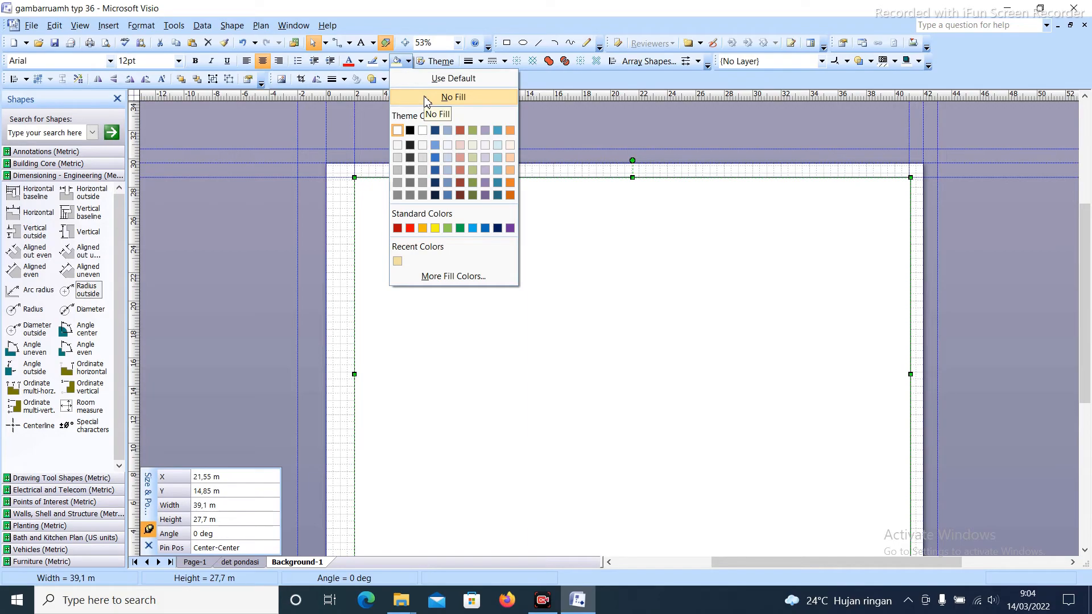
left_click(427, 100)
left_click(695, 309)
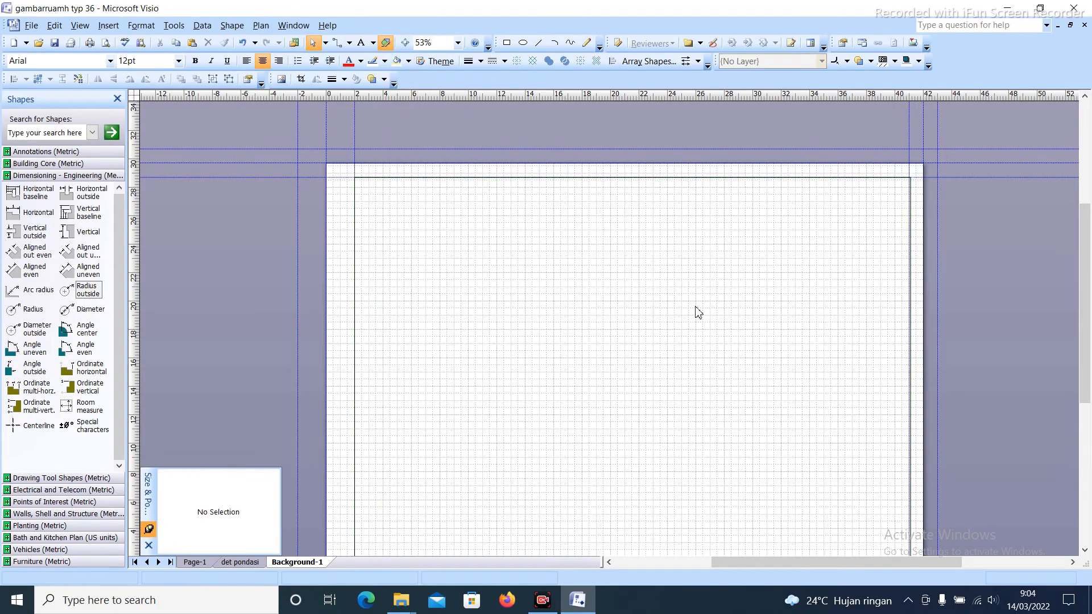
Move the frame rectangle's right side onto the inner guide at X = 41 m, making the frame 39 m wide
scroll(921, 255, "up", 5)
scroll(882, 273, "down", 5)
scroll(898, 424, "up", 8)
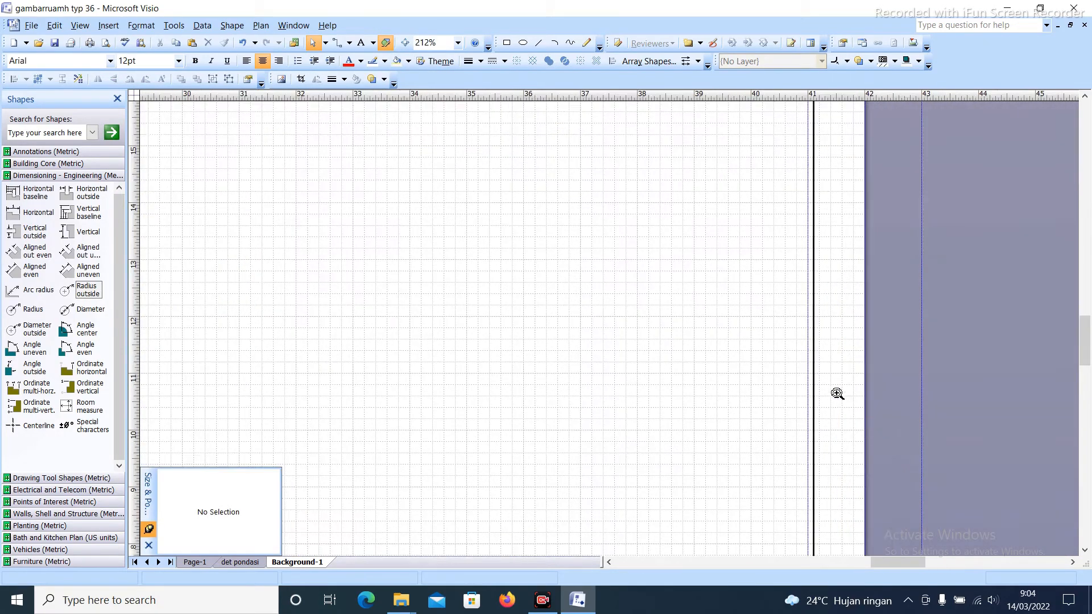
left_click(768, 348)
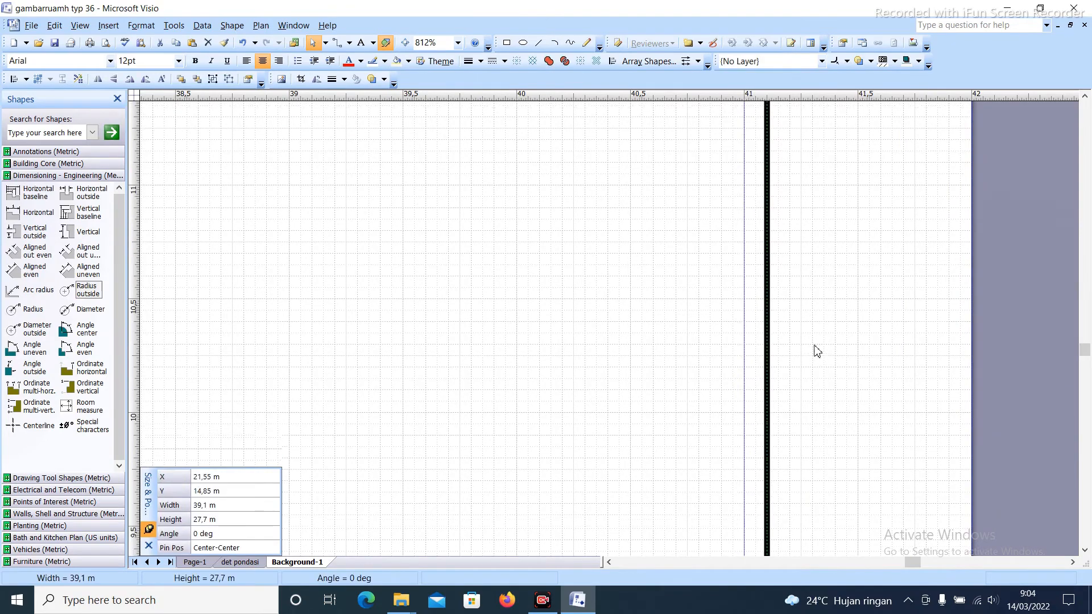
scroll(794, 419, "down", 4)
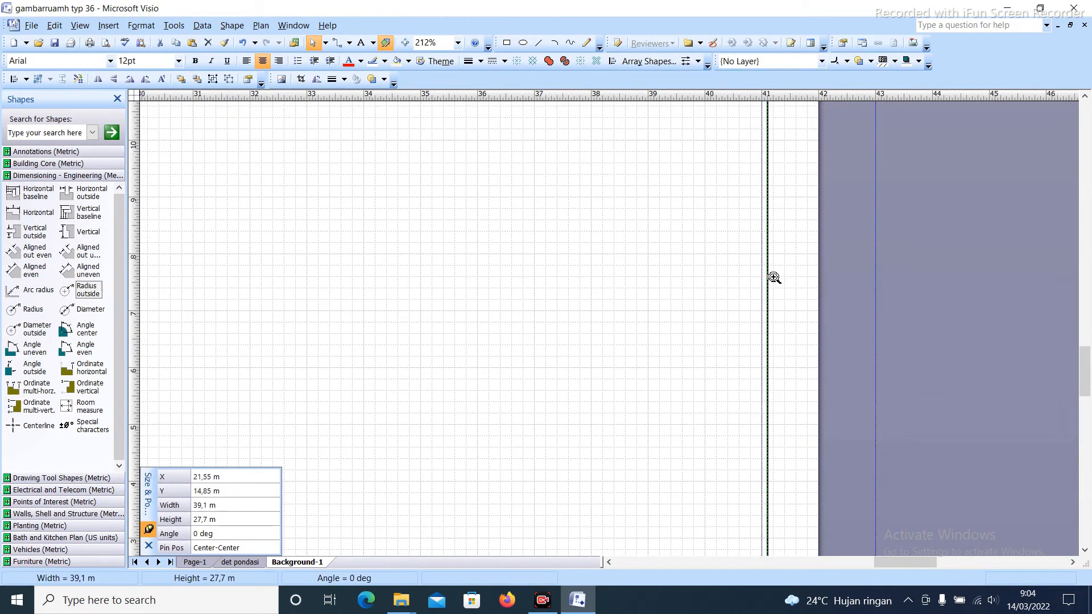
scroll(779, 285, "down", 2)
scroll(785, 288, "up", 4)
scroll(848, 248, "up", 5)
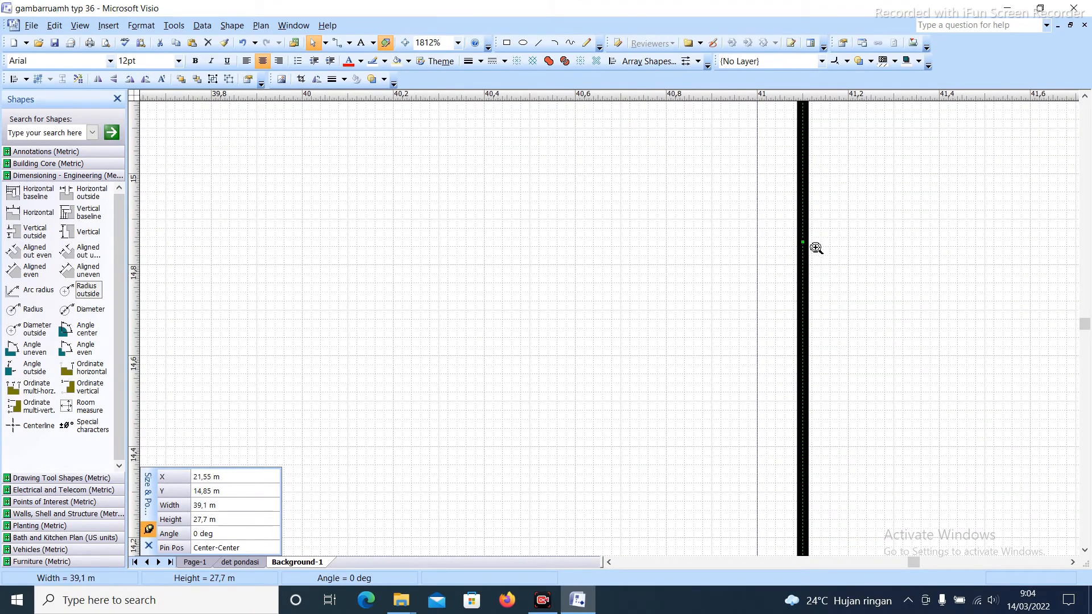
scroll(817, 248, "up", 1)
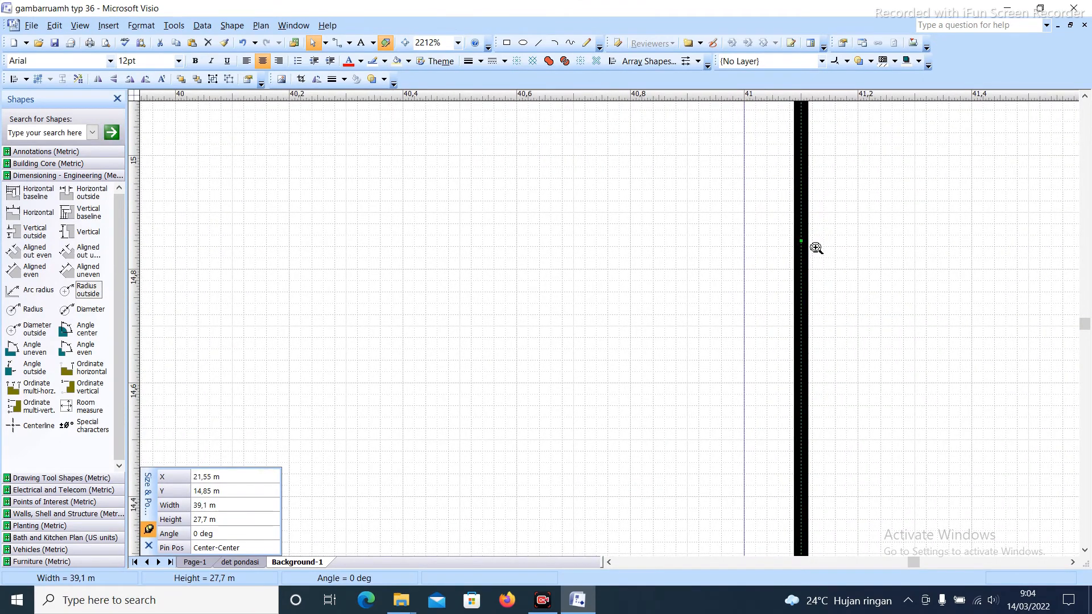
left_click_drag(801, 244, 745, 246)
scroll(903, 290, "down", 6)
scroll(905, 303, "down", 3)
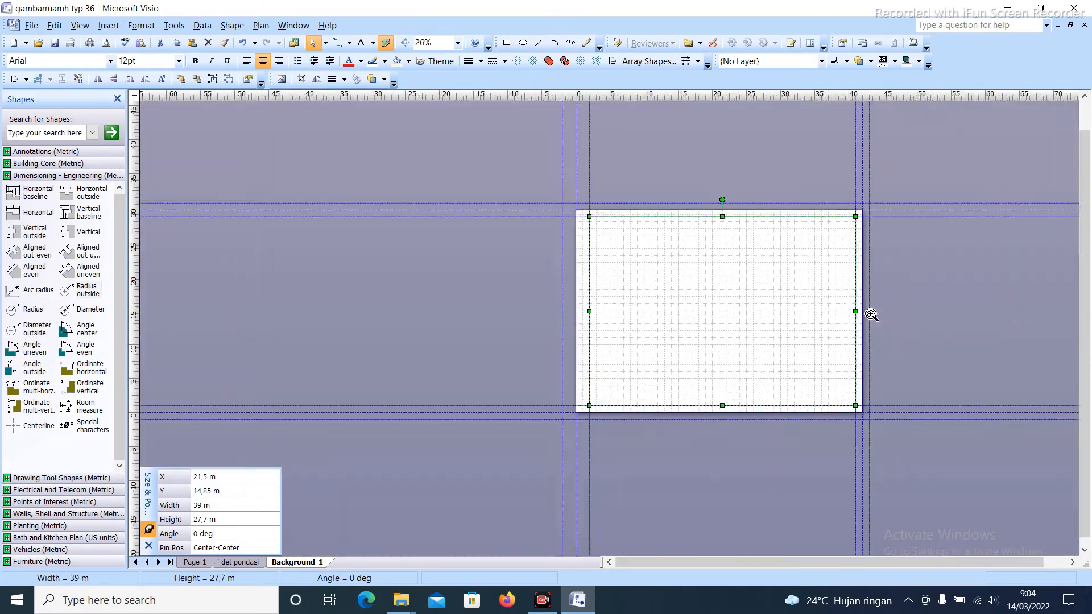
Examine the frame's remaining sides up close for alignment with the inner offset guides
scroll(738, 319, "up", 5)
scroll(737, 235, "down", 4)
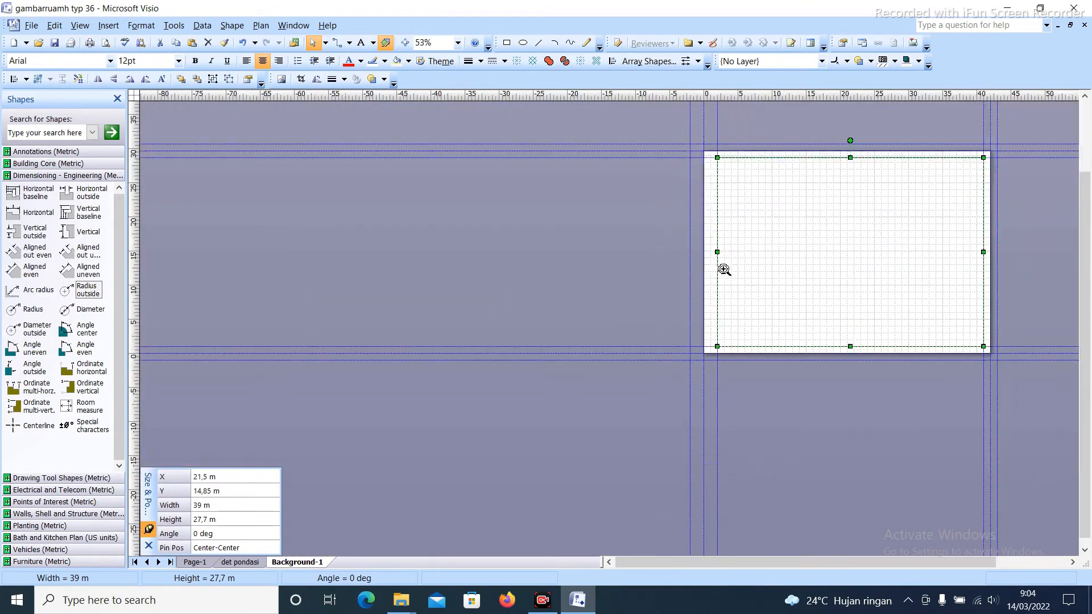
scroll(807, 341, "up", 5)
scroll(740, 341, "down", 5)
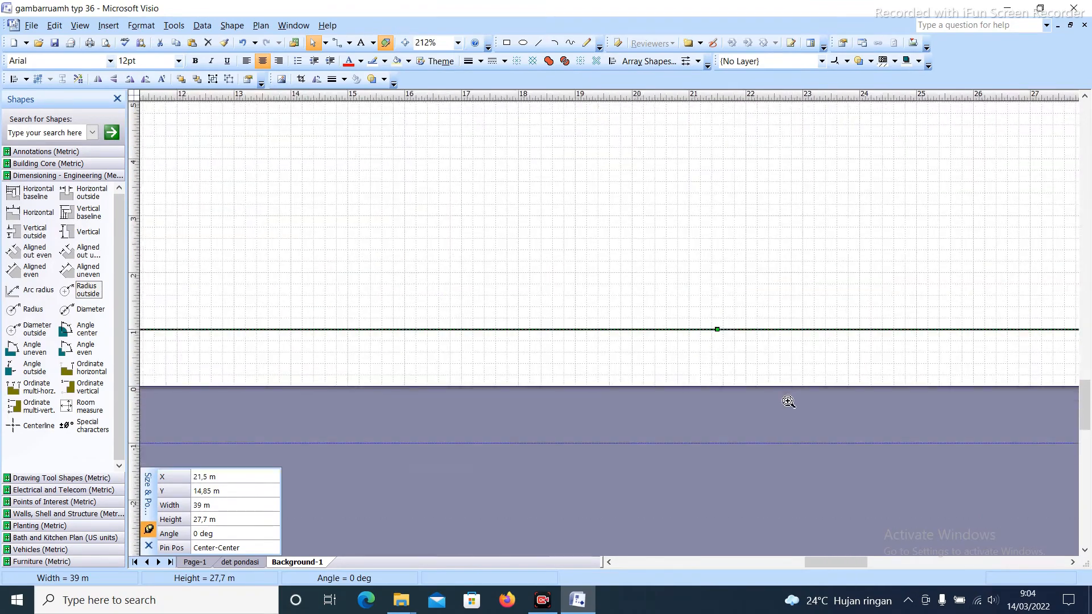
scroll(787, 377, "up", 3)
scroll(737, 347, "up", 1)
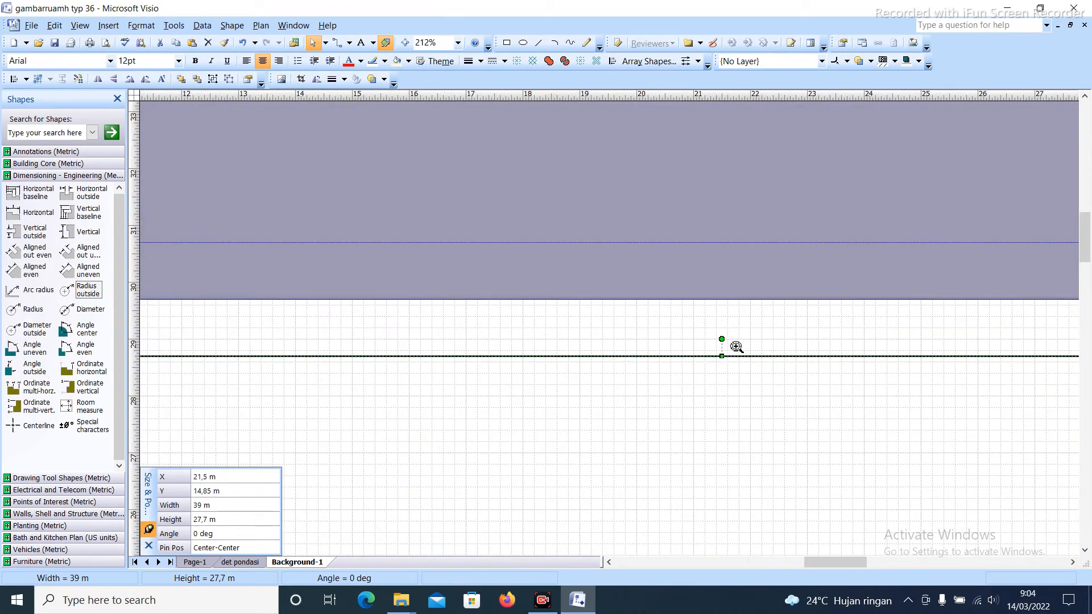
scroll(737, 351, "up", 2)
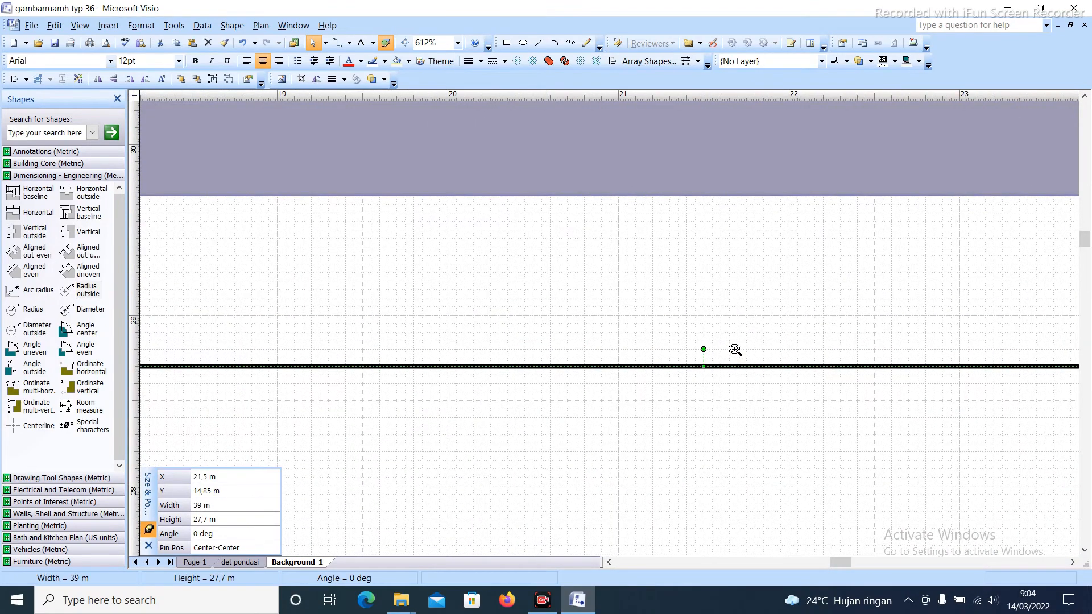
scroll(734, 350, "down", 1)
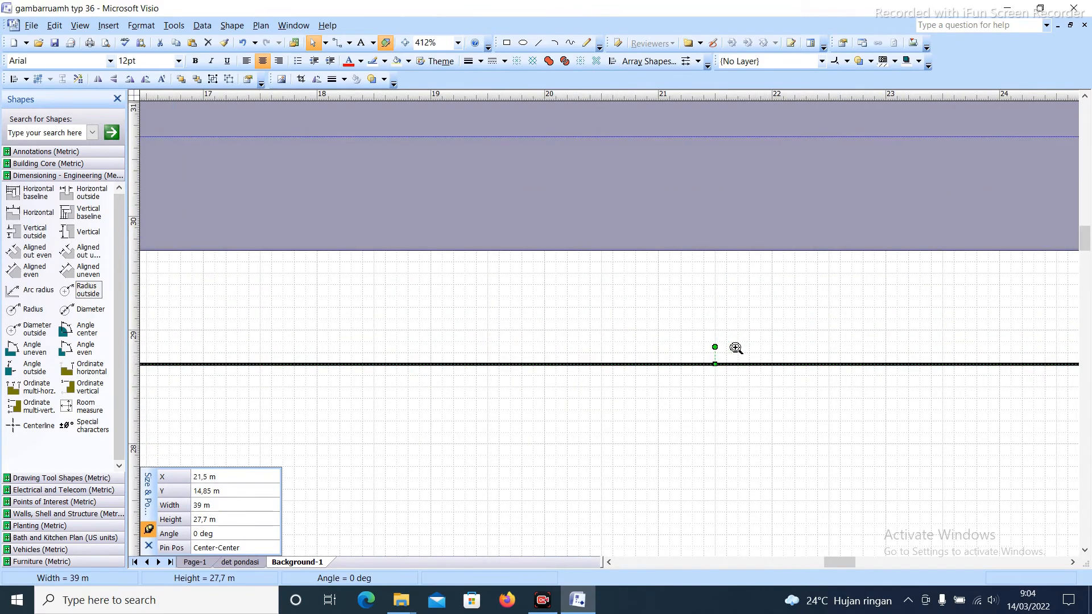
scroll(737, 347, "down", 2)
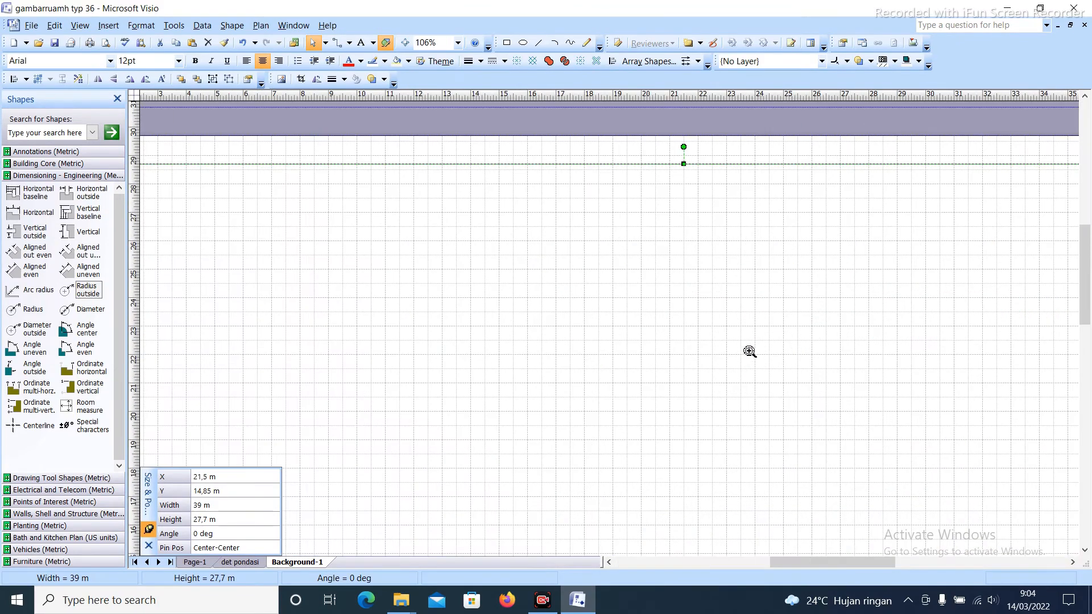
scroll(697, 166, "up", 3)
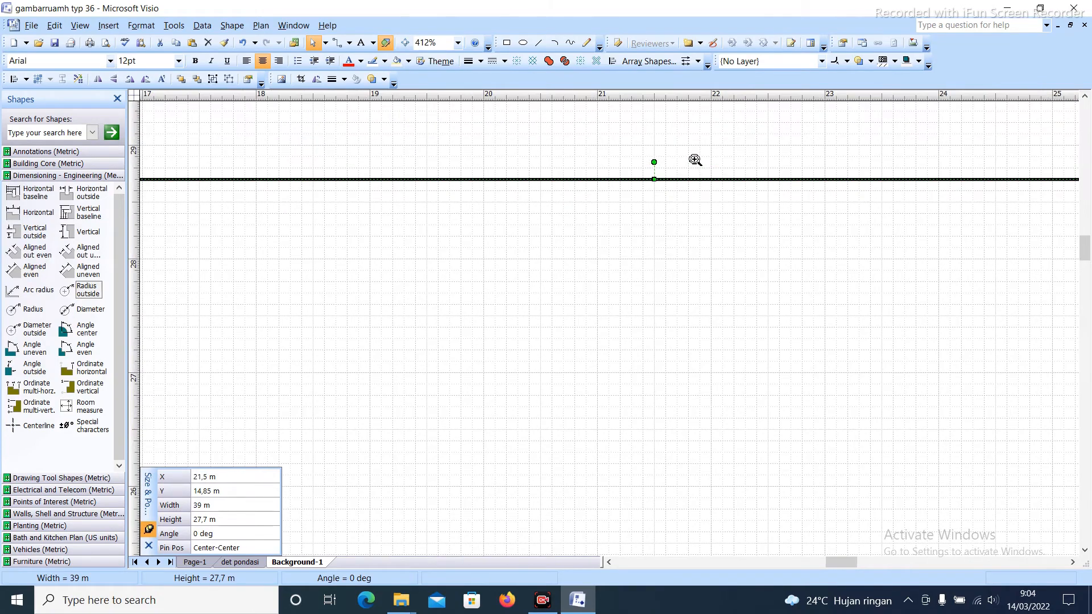
scroll(691, 166, "down", 5)
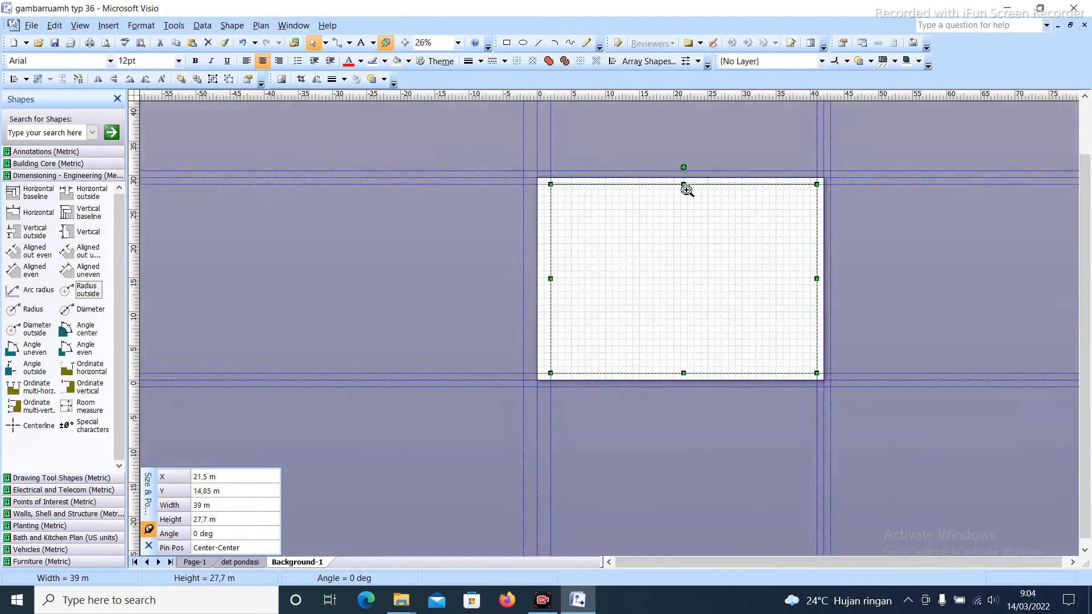
scroll(697, 209, "up", 3)
scroll(698, 213, "down", 4)
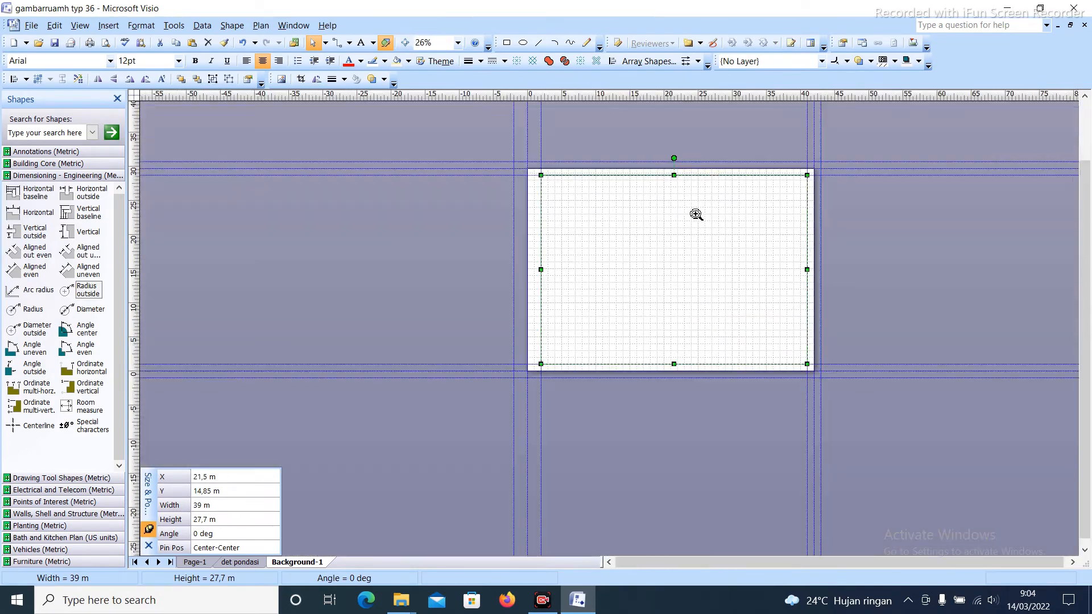
left_click(697, 222)
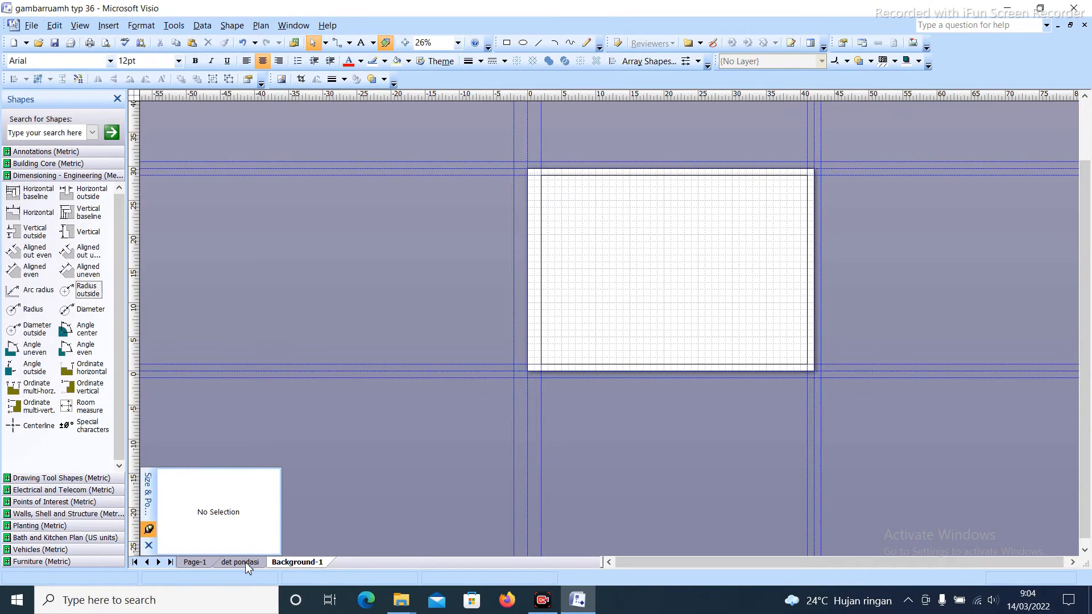
Assign Background-1 as the background of the det pondasi page
left_click(246, 563)
scroll(601, 302, "down", 2)
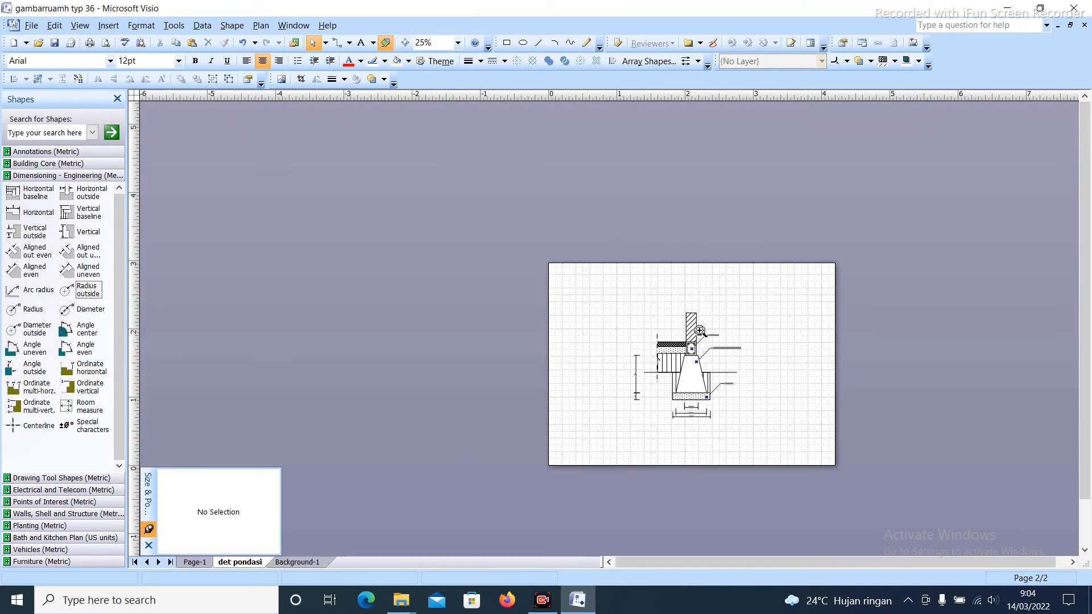
scroll(711, 335, "up", 2)
scroll(445, 204, "down", 2)
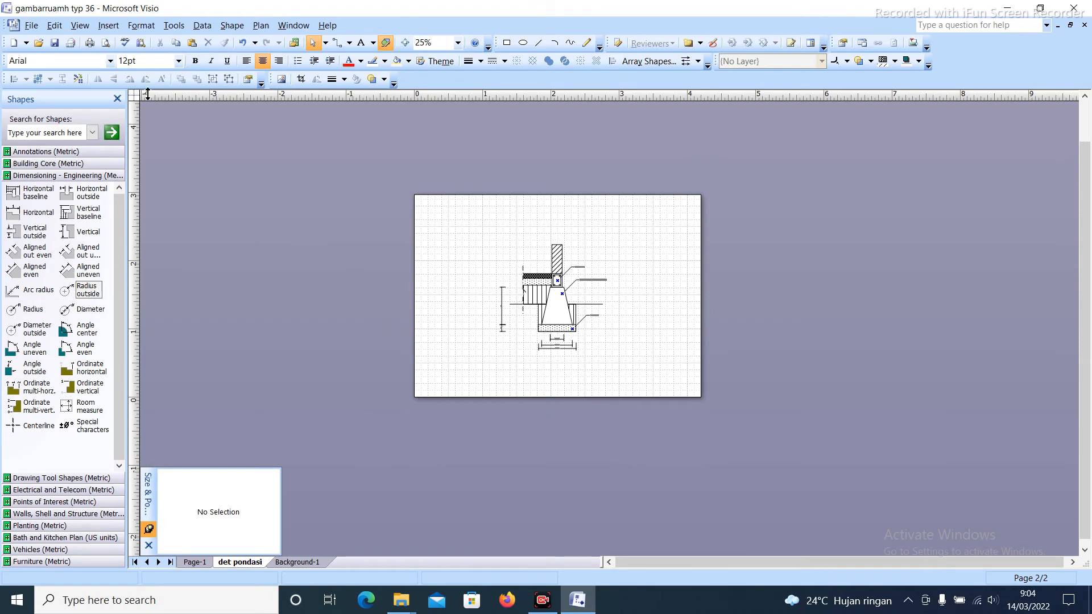
left_click(31, 26)
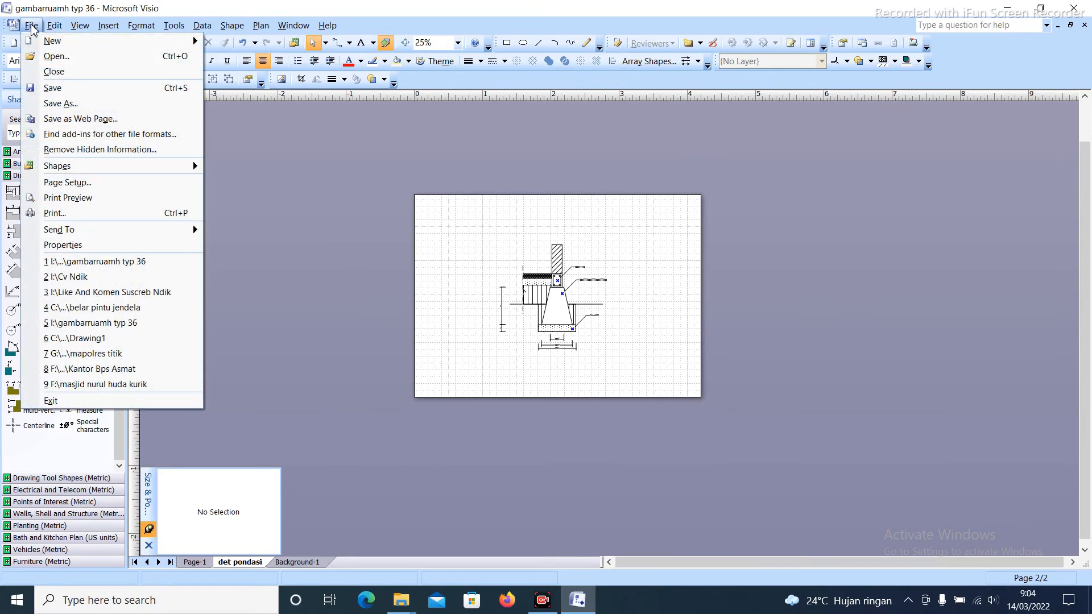
left_click(67, 182)
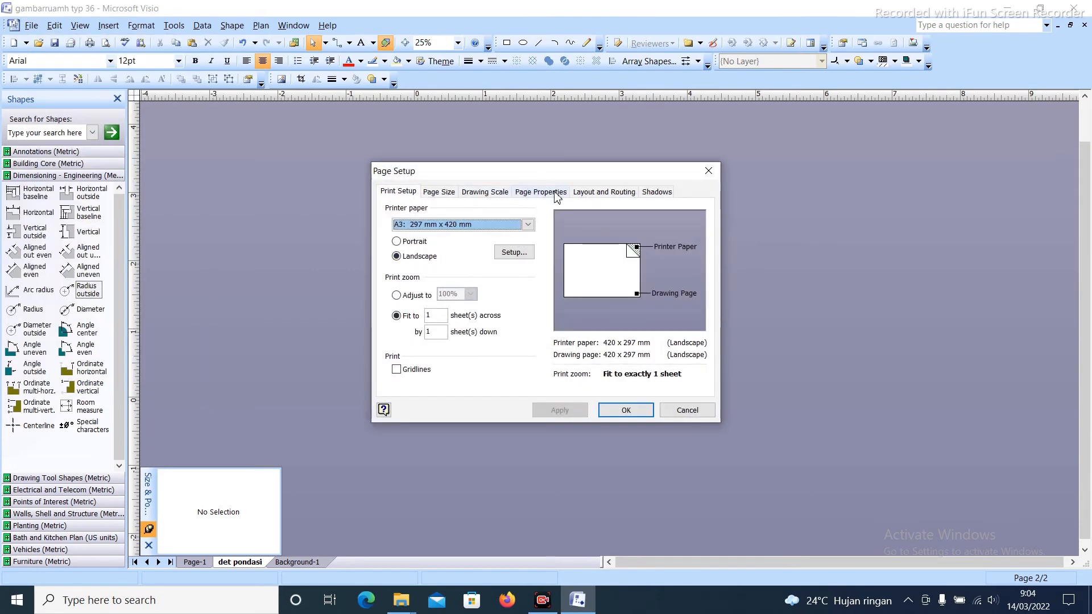
left_click(554, 195)
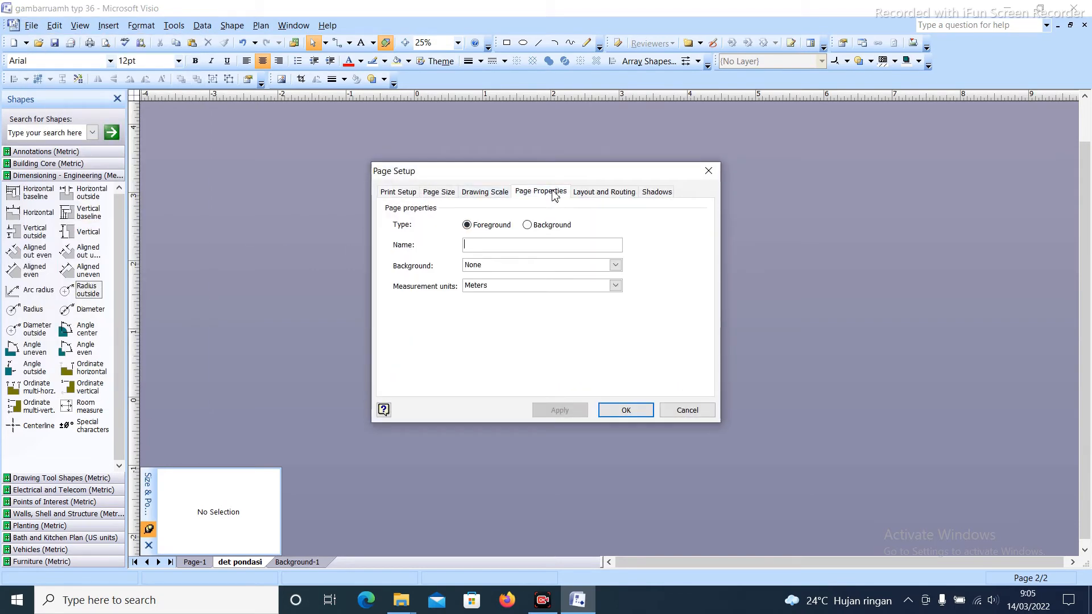
left_click(541, 244)
left_click(512, 267)
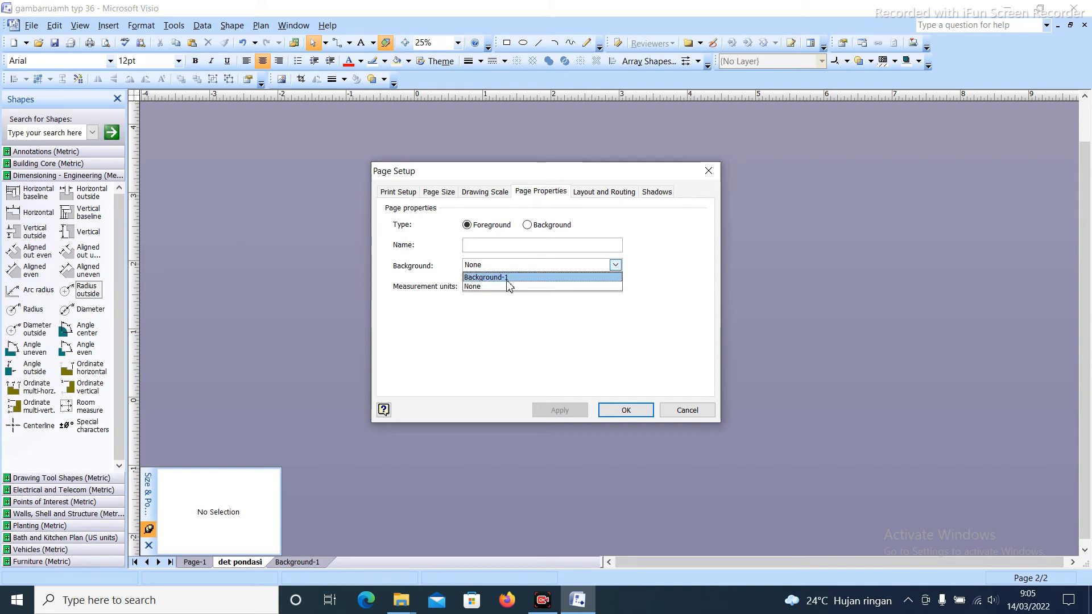
left_click(517, 302)
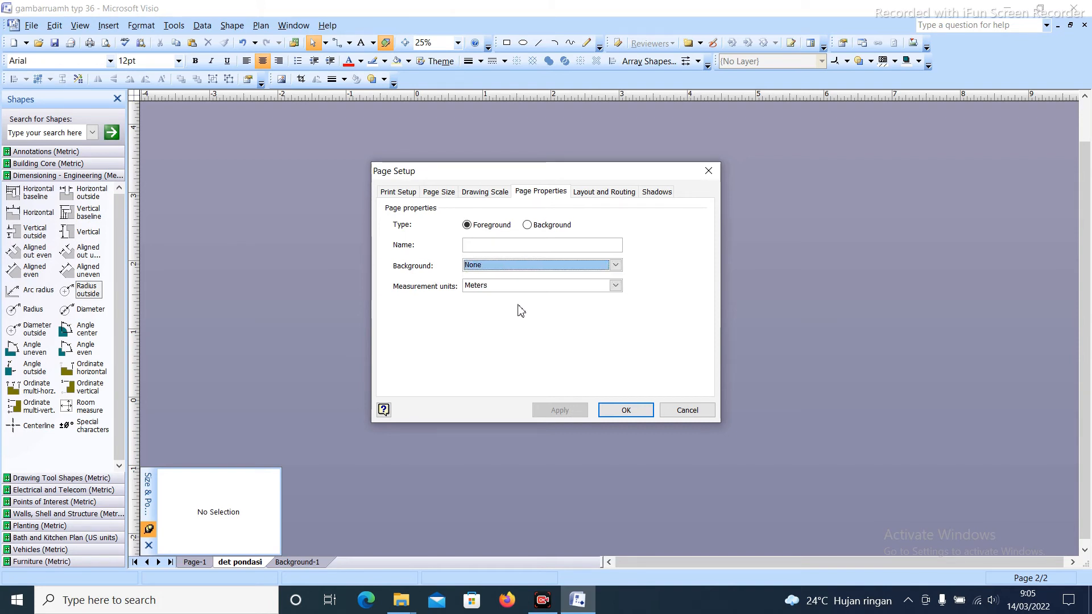
left_click(526, 269)
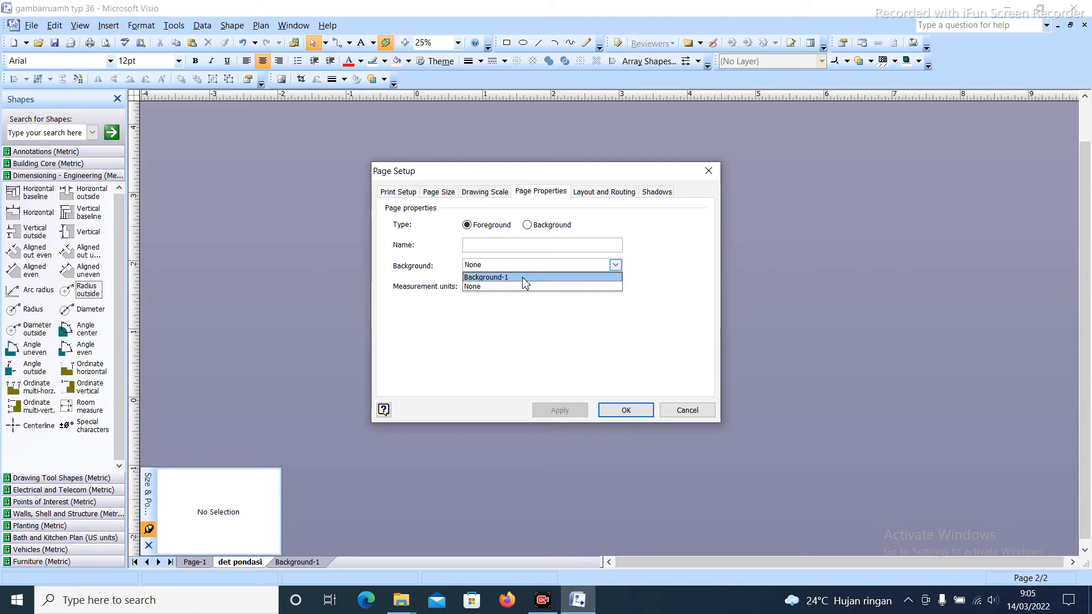
left_click(523, 277)
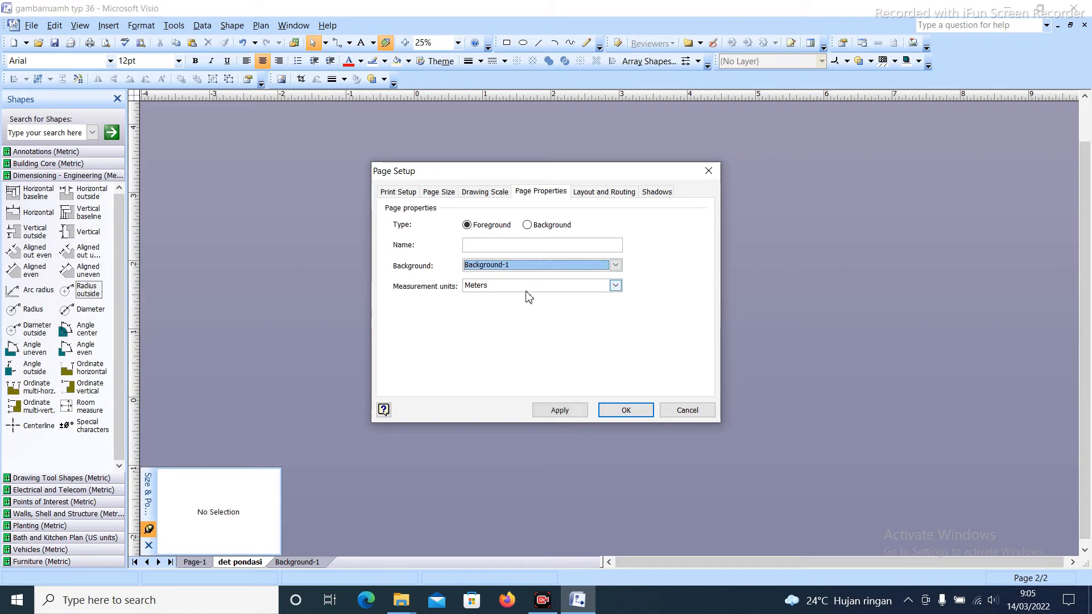
left_click(626, 410)
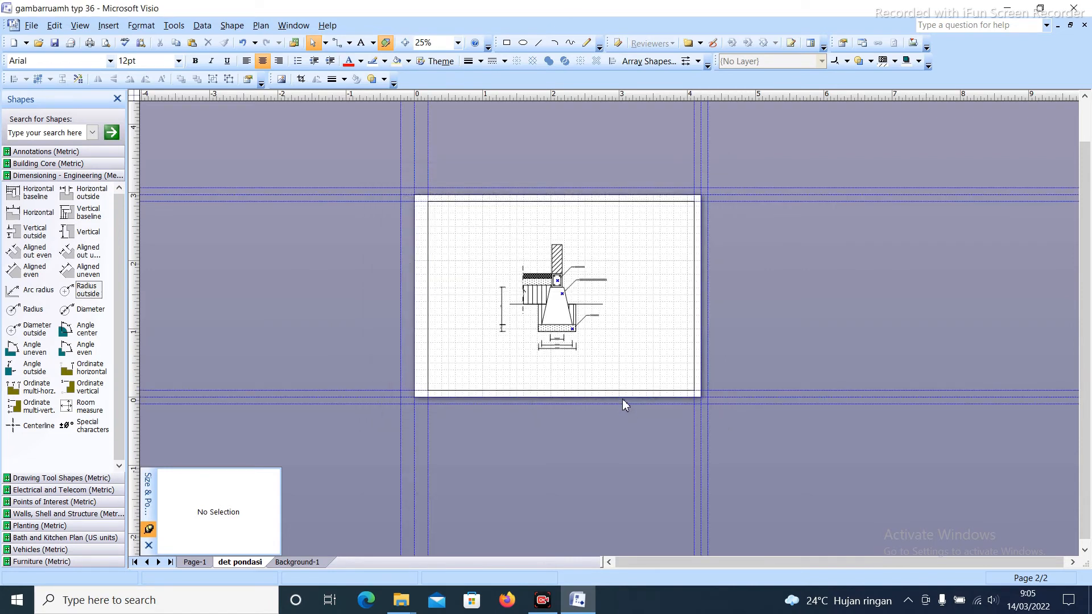
left_click(729, 226, "ctrl+shift")
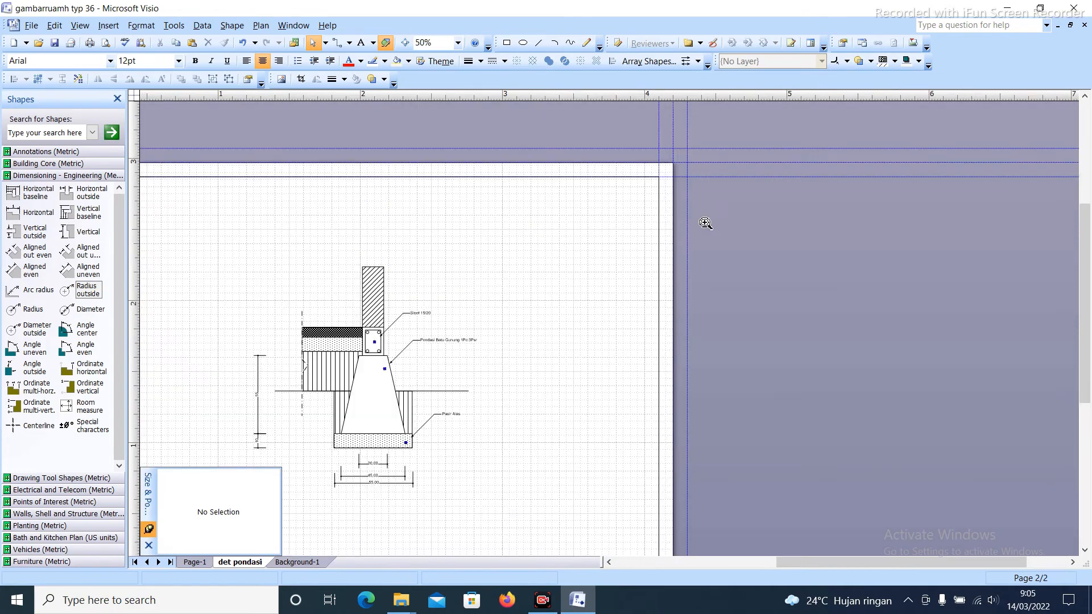
right_click(651, 390, "ctrl+shift")
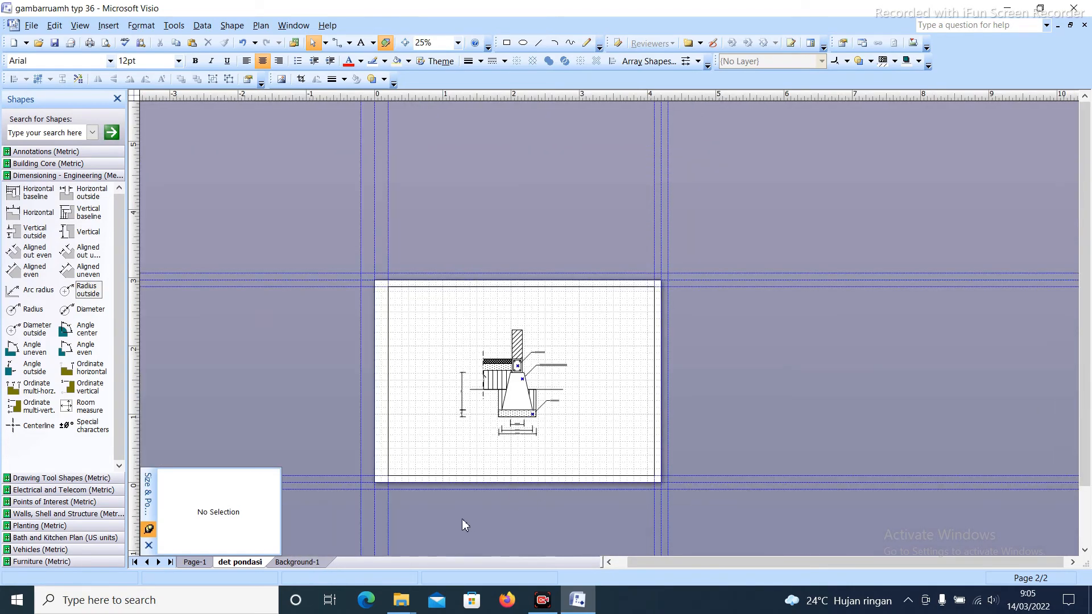
Copy the frame rectangle sideways on the Background-1 page and fit the copy's right side to the inner guide at X = 41 m
left_click(319, 564)
left_click(746, 383, "ctrl+shift")
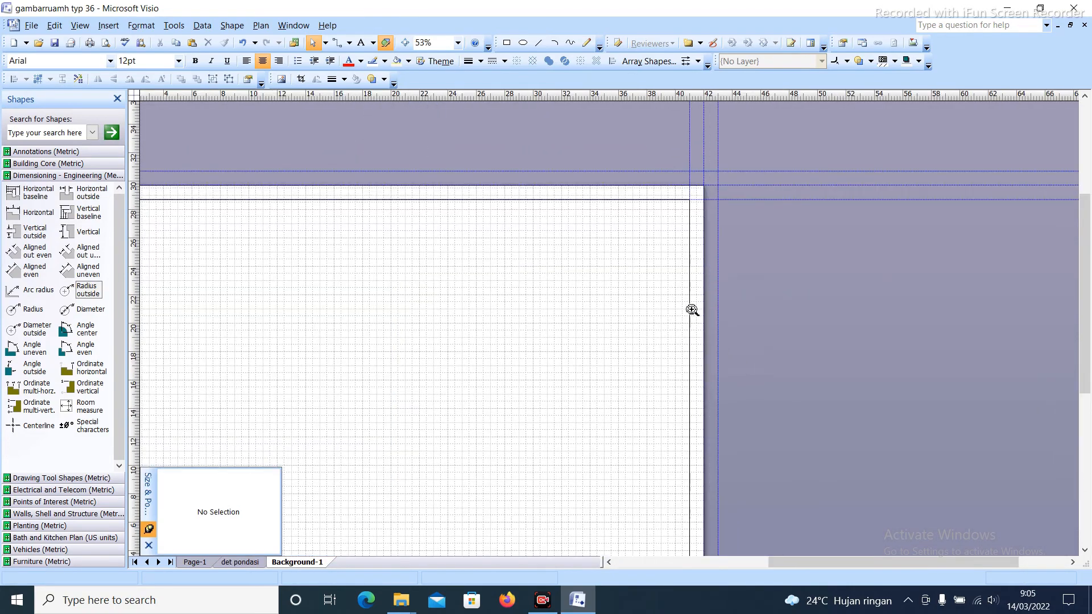
right_click(699, 256, "ctrl+shift")
left_click_drag(431, 266, 513, 275)
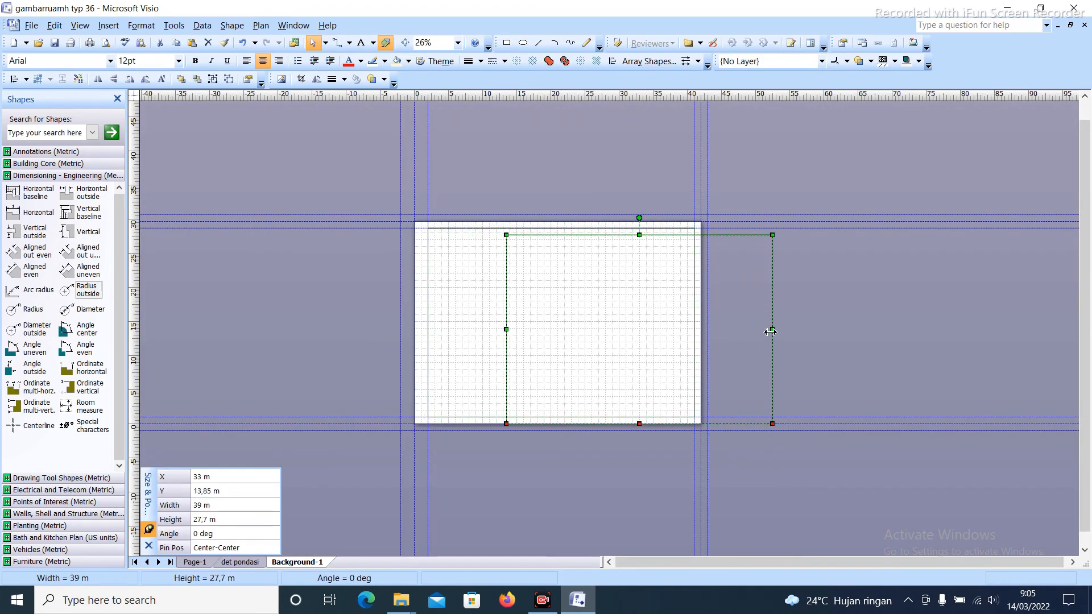
left_click_drag(772, 330, 715, 329)
left_click(707, 329, "ctrl+shift")
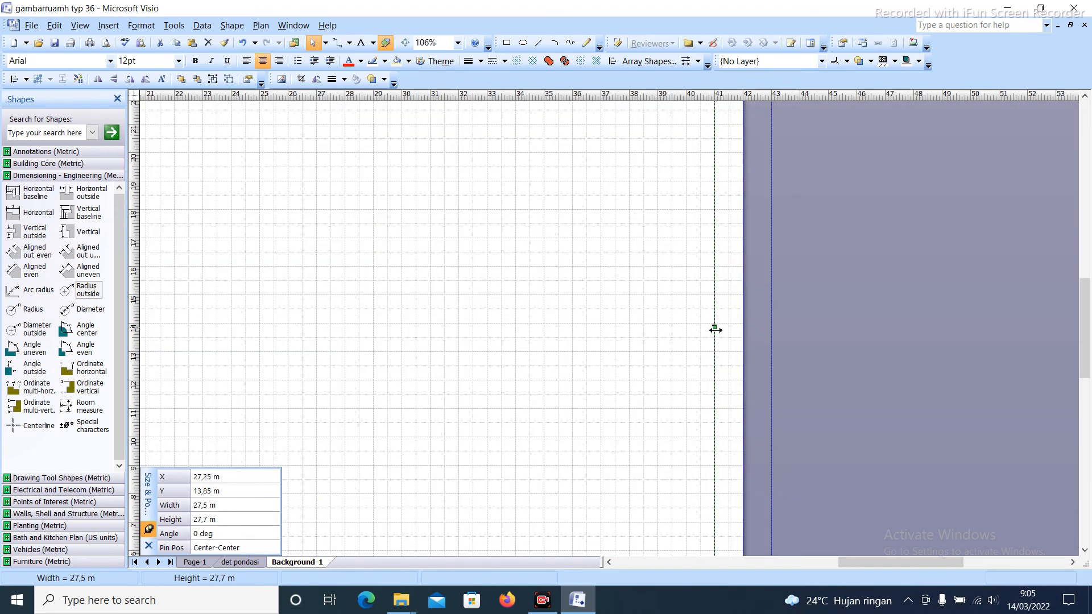
key("ctrl+w")
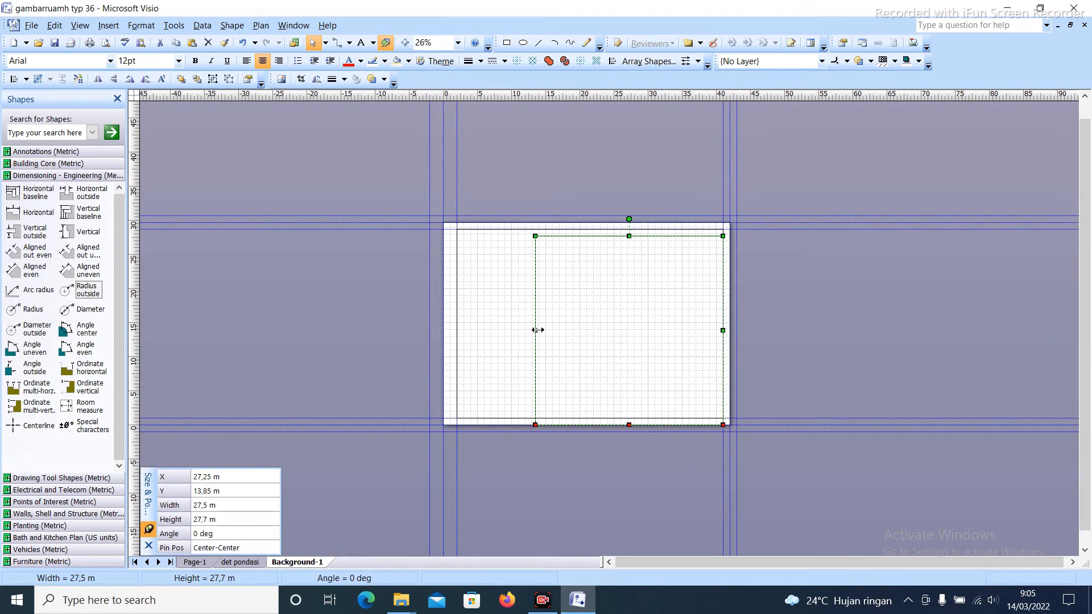
Narrow the copied rectangle to 14 m from its left side and raise its bottom side onto the lower inner guide
left_click_drag(537, 330, 631, 335)
left_click(678, 418, "ctrl+shift")
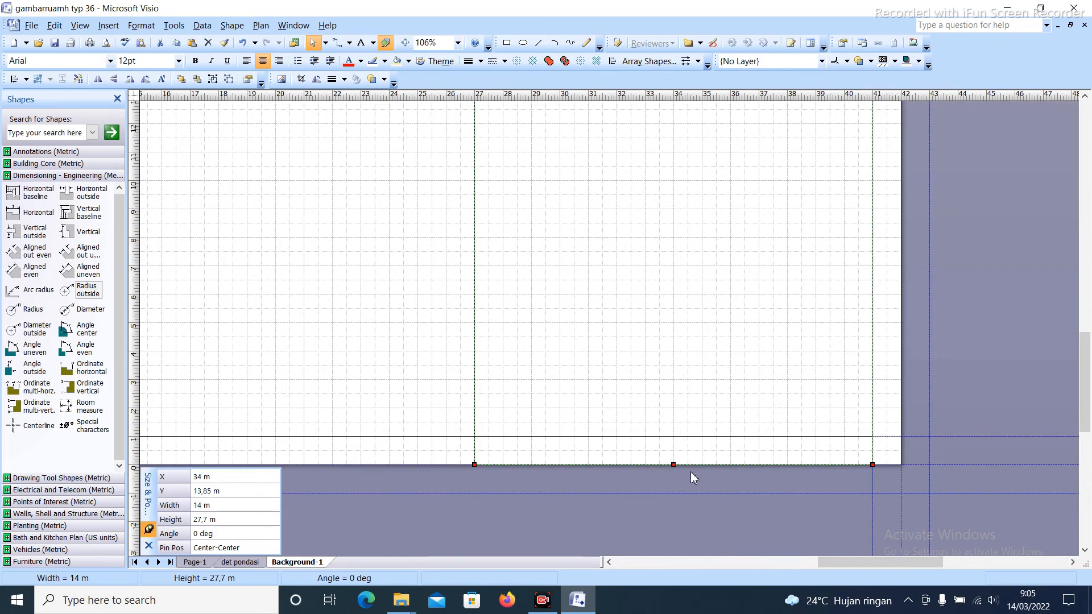
left_click_drag(678, 463, 676, 435)
key("ctrl+w")
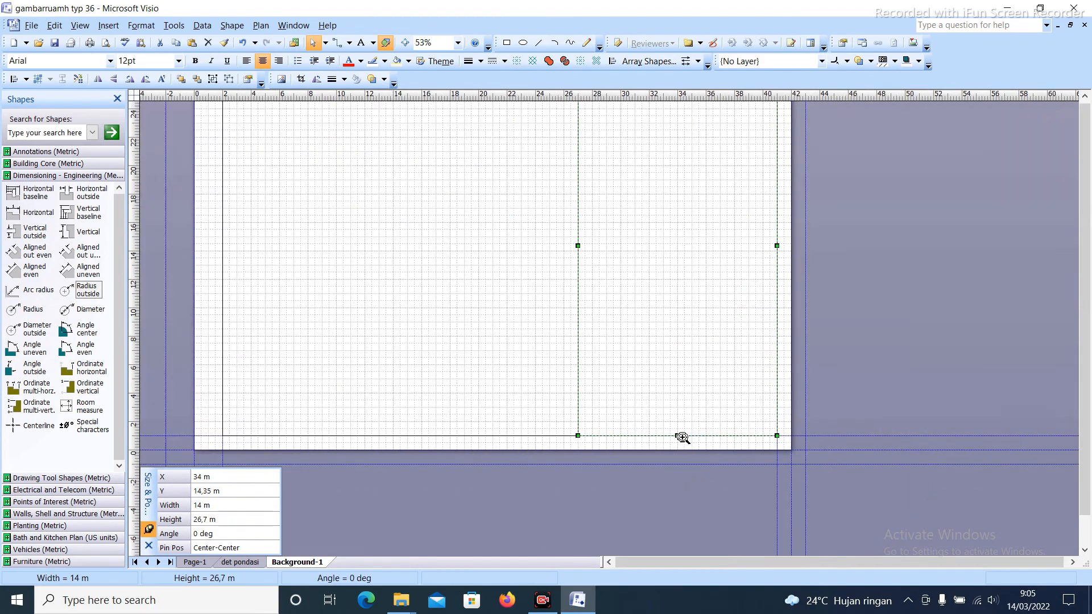
Narrow the copied rectangle to 8 m from its left side and extend its top side to the upper inner guide, 27.7 m high
left_click_drag(636, 343, 673, 343)
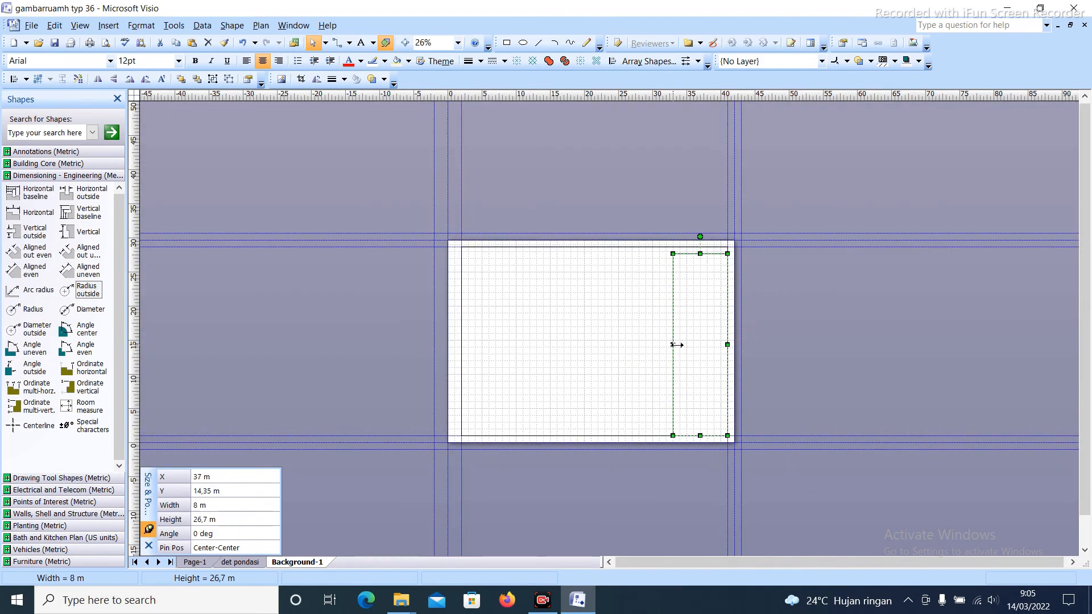
left_click(723, 253, "ctrl+shift")
left_click_drag(638, 267, 643, 241)
right_click(718, 245, "ctrl+shift")
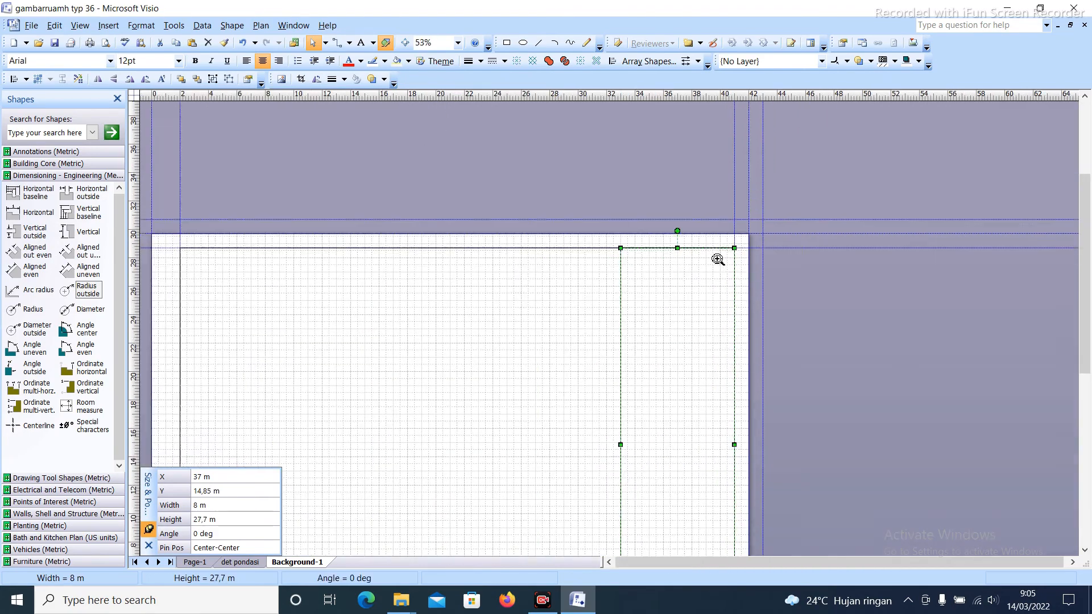
right_click(718, 257, "ctrl+shift")
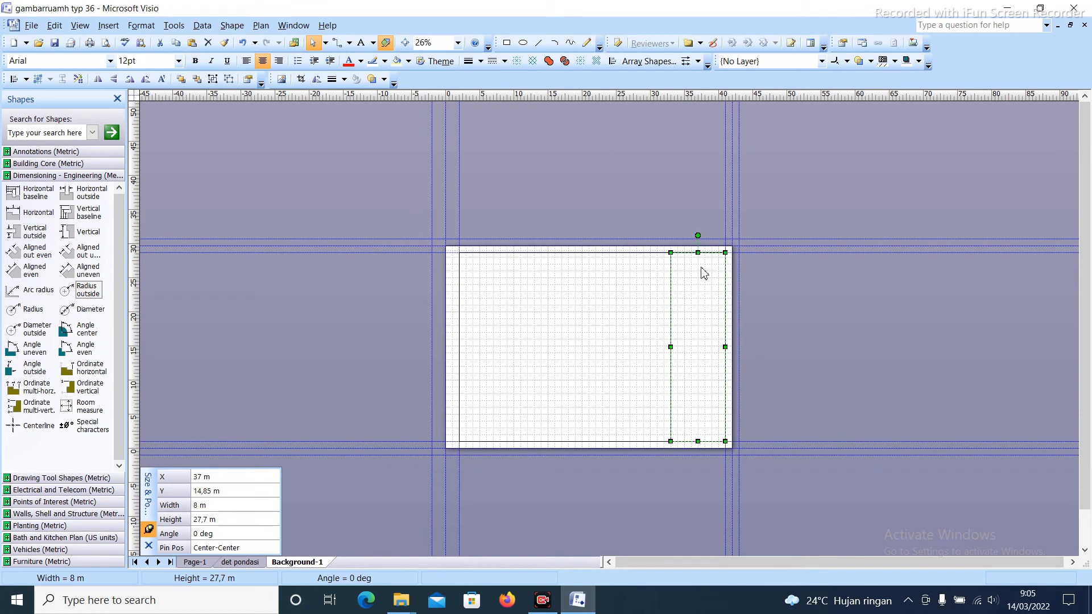
left_click(607, 340)
Examine the title-block column beside the foundation detail on the det pondasi page
left_click(254, 564)
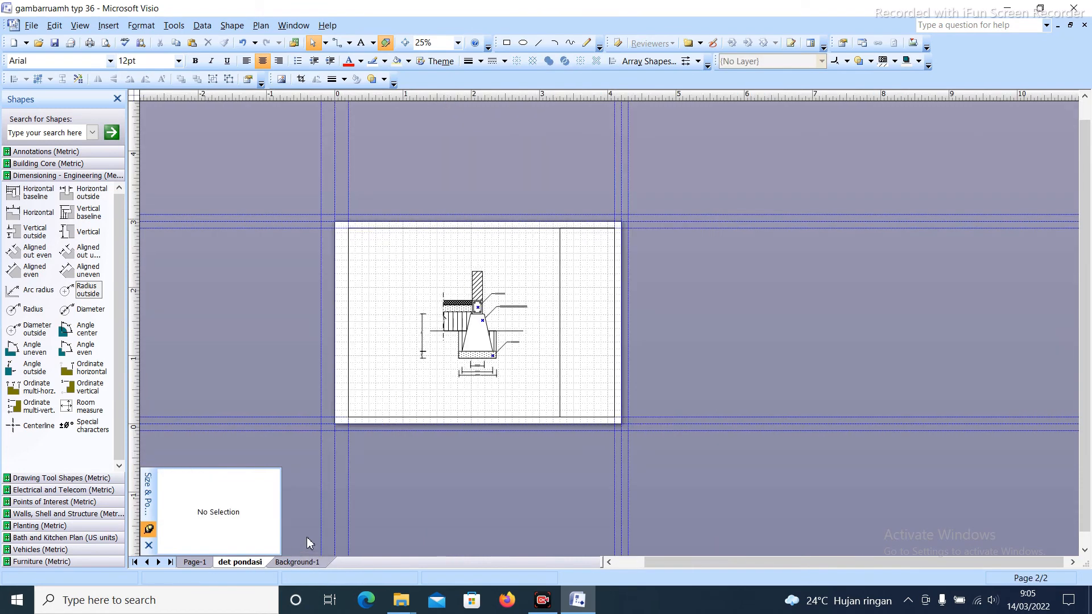
left_click(534, 292, "ctrl+shift")
scroll(814, 252, "down", 1)
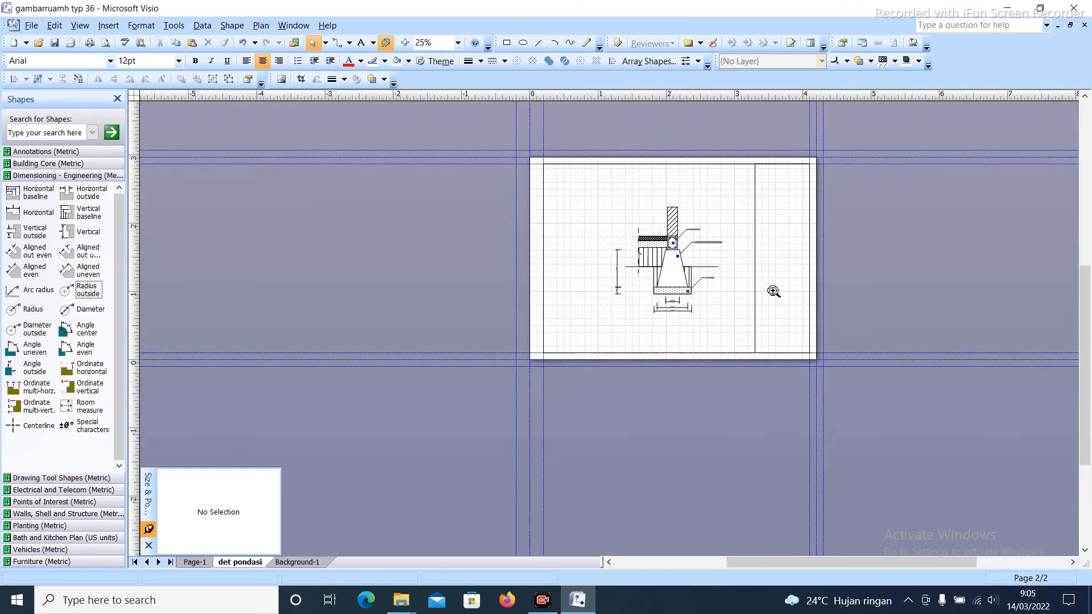
scroll(775, 273, "up", 1)
left_click_drag(775, 272, 702, 366)
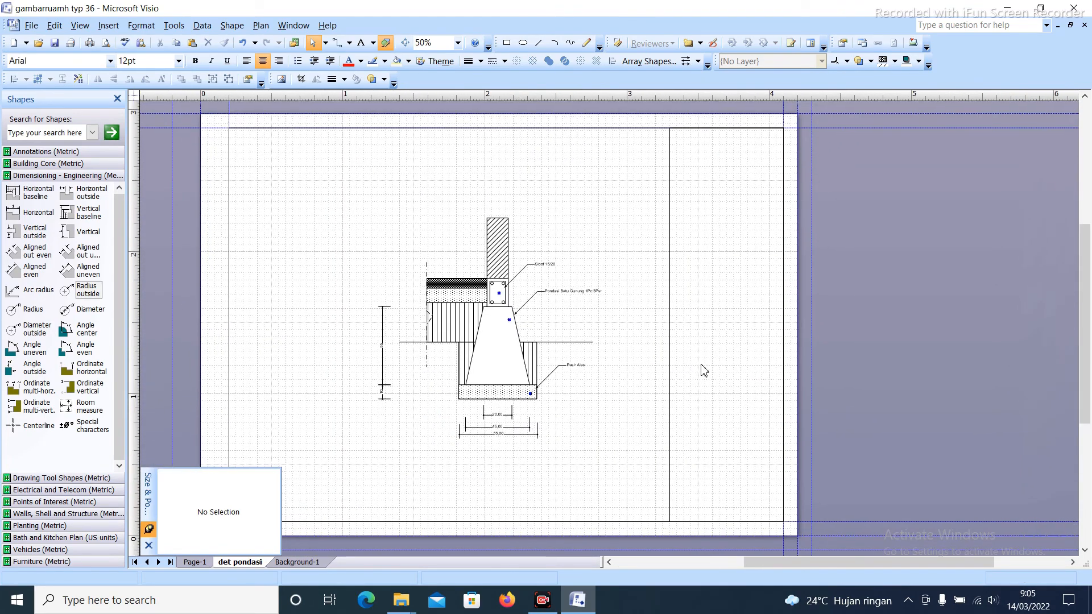